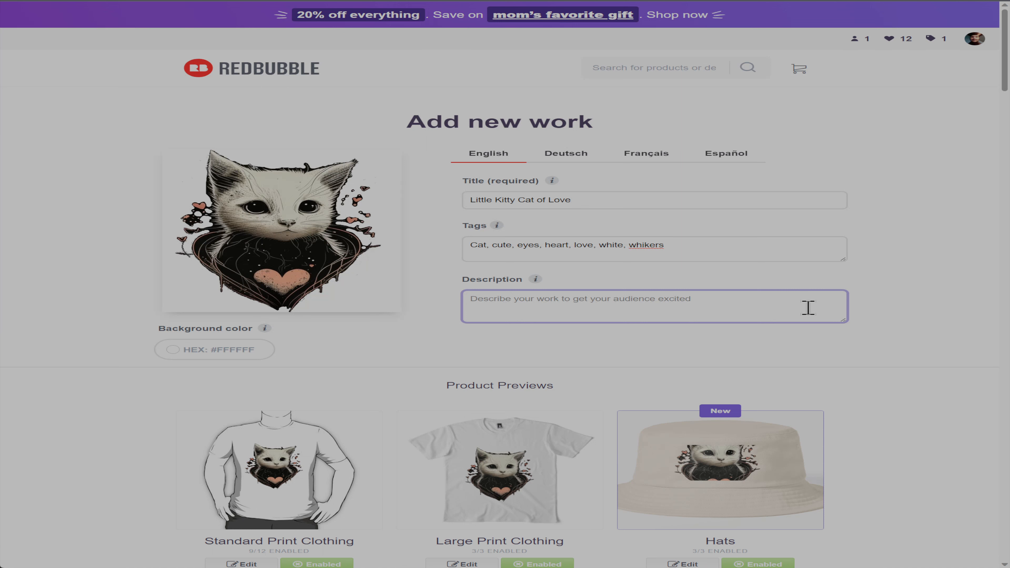
Enter the artwork description "When the world has you down, little kitties have your back!".
text(When)
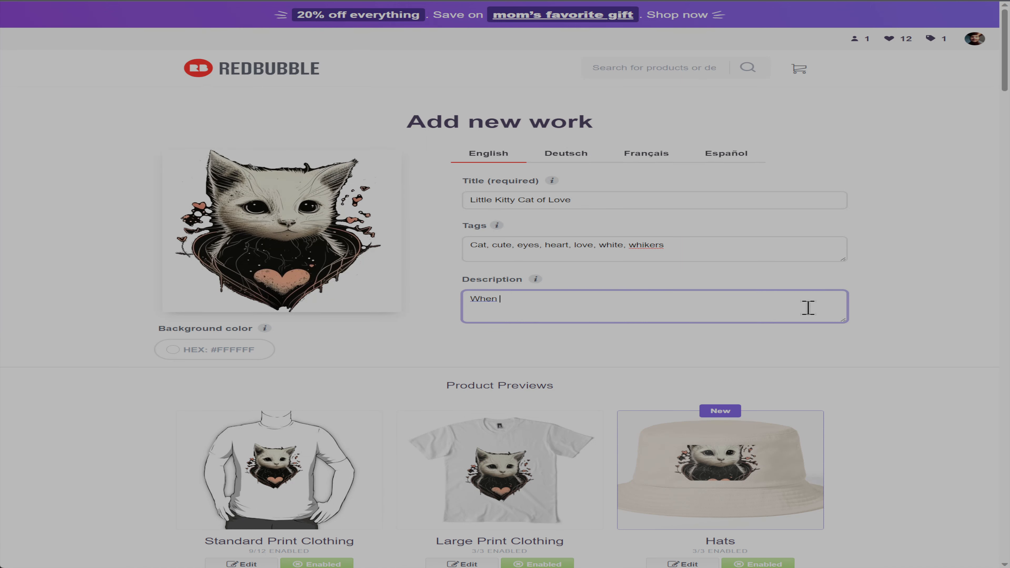
text( the world has you down, little kitties have your back!)
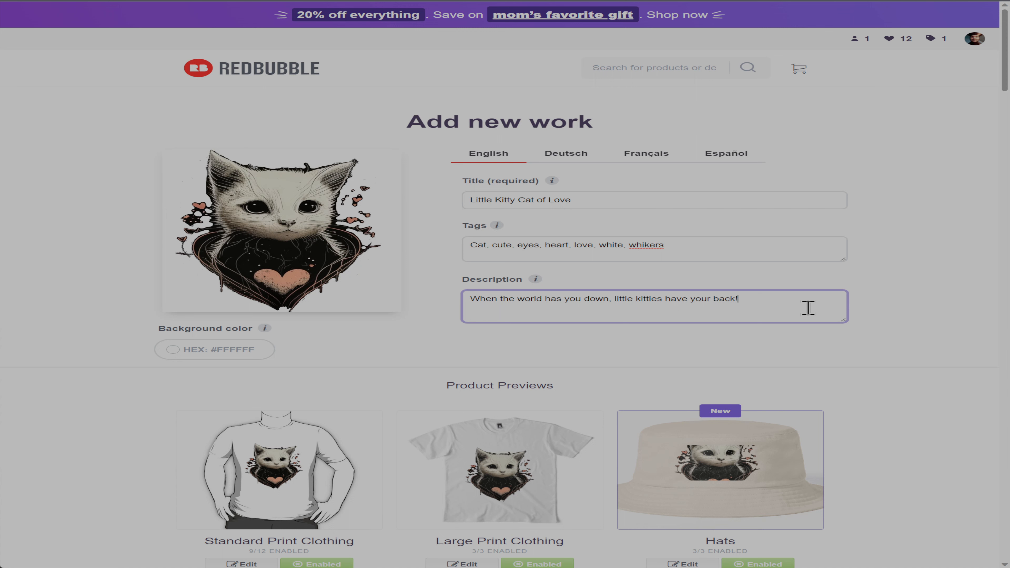
click(462, 346)
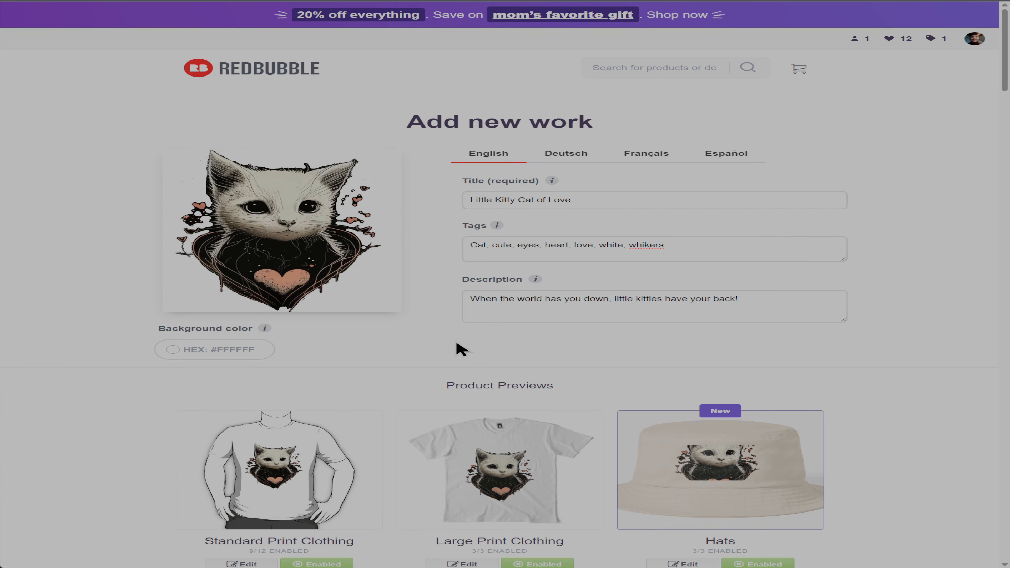
Try dark red #B02121 as the artwork's background color.
click(191, 348)
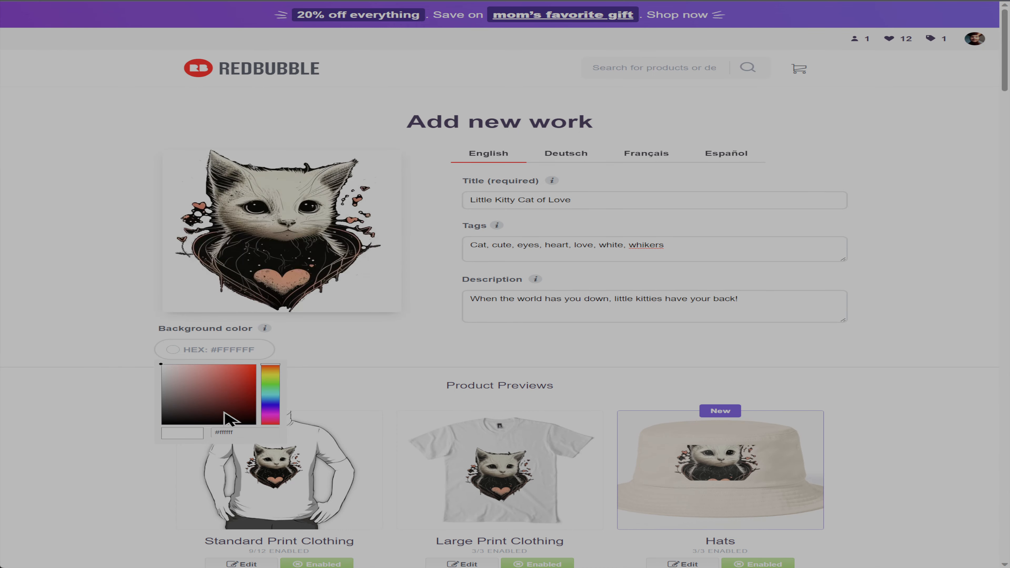
drag(238, 399, 168, 387)
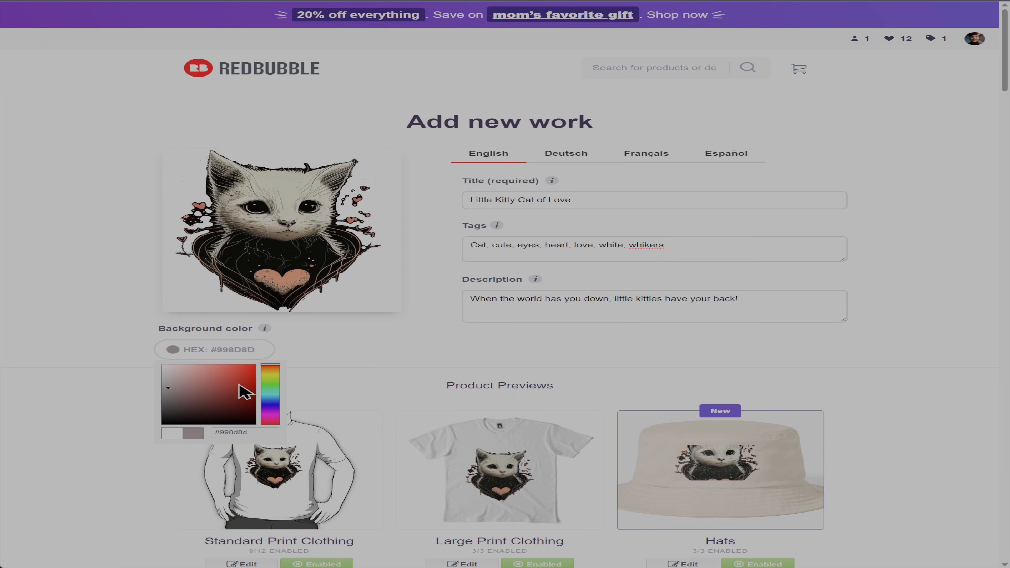
click(238, 383)
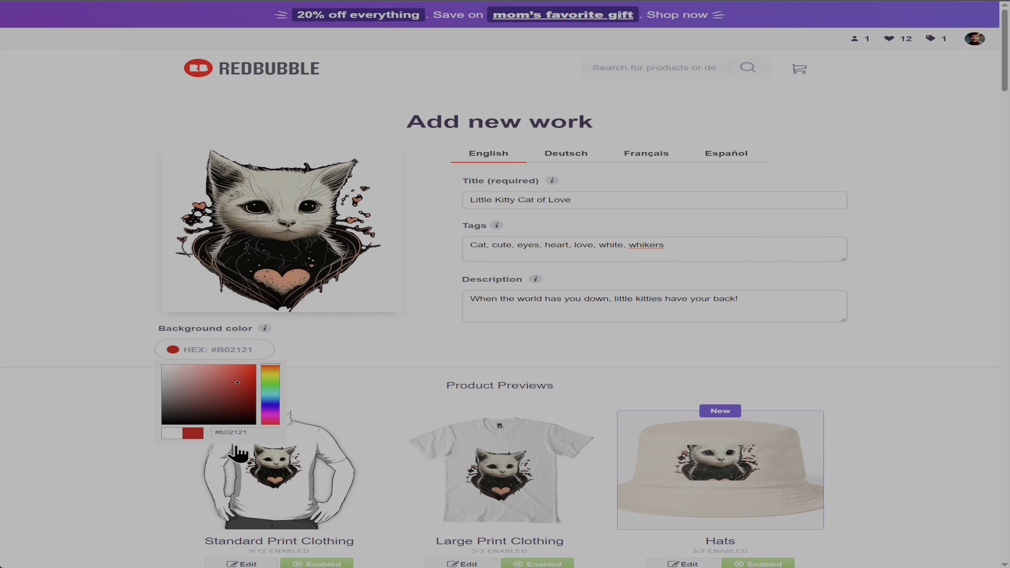
Set the artwork's background color to near-white #F5F5F5.
click(158, 351)
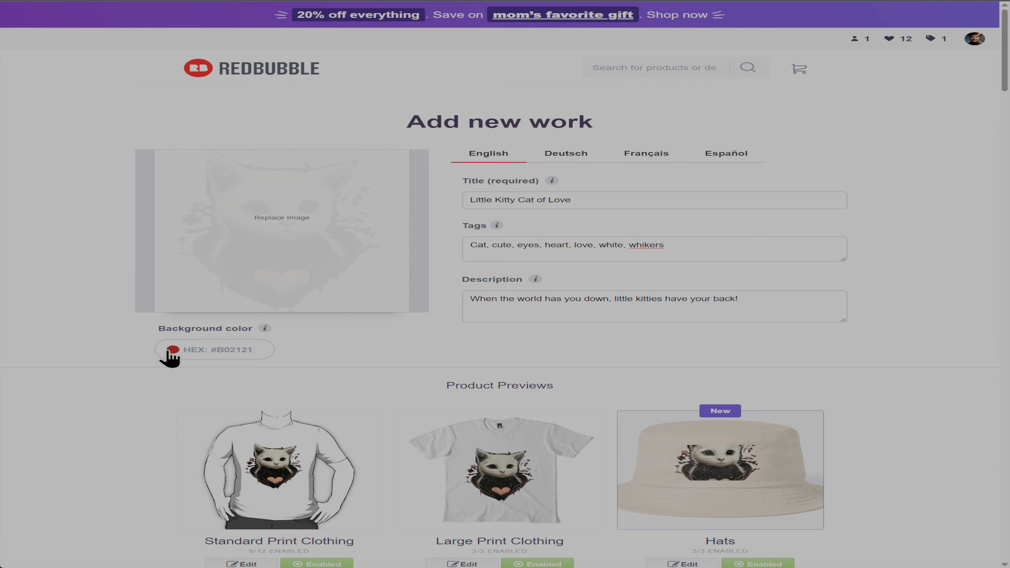
click(167, 351)
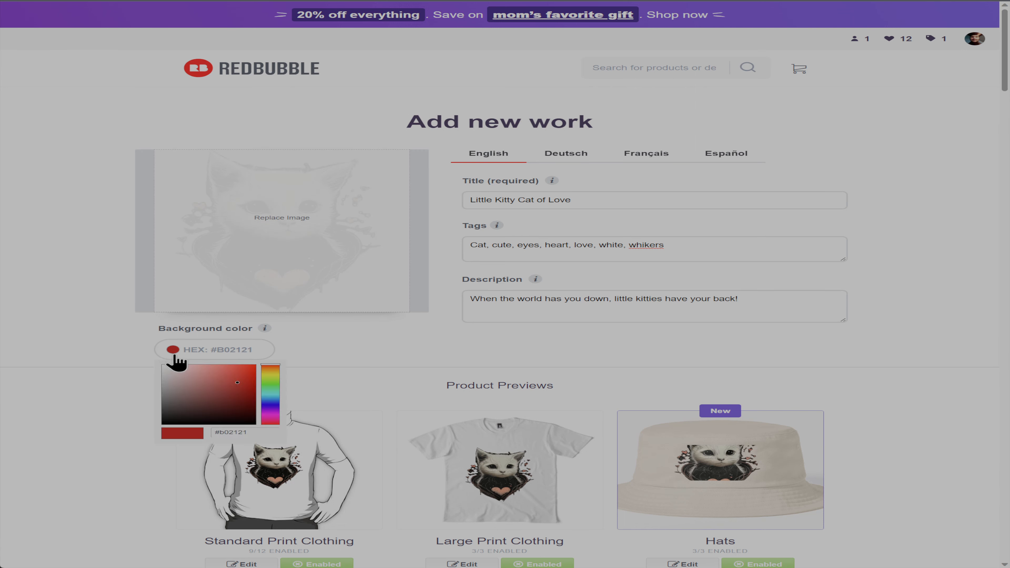
click(161, 366)
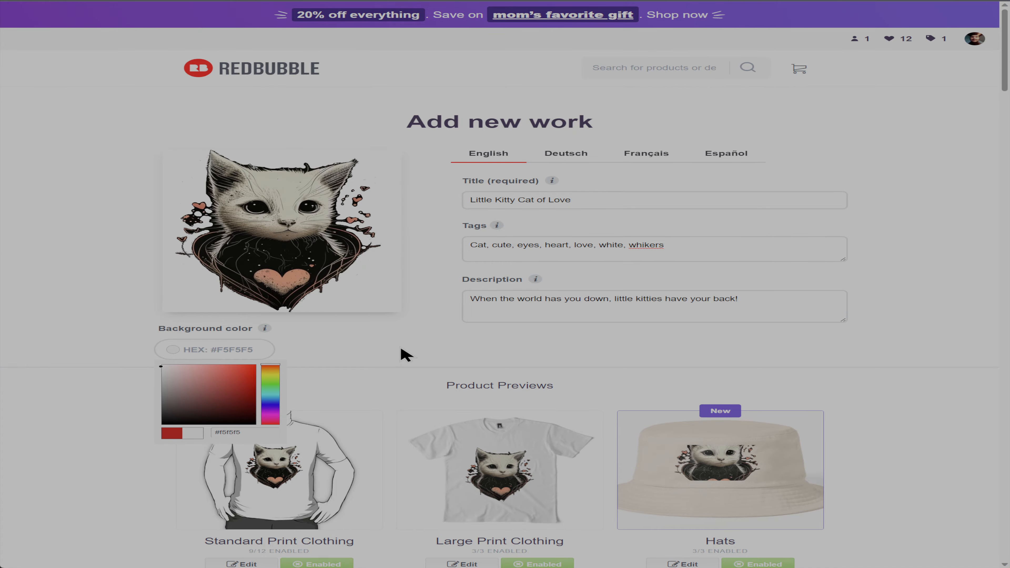
Open the Standard Print Clothing design for editing, shift the cat artwork slightly on the shirt and set its size on product to 87%.
scroll(672, 310, down, 4)
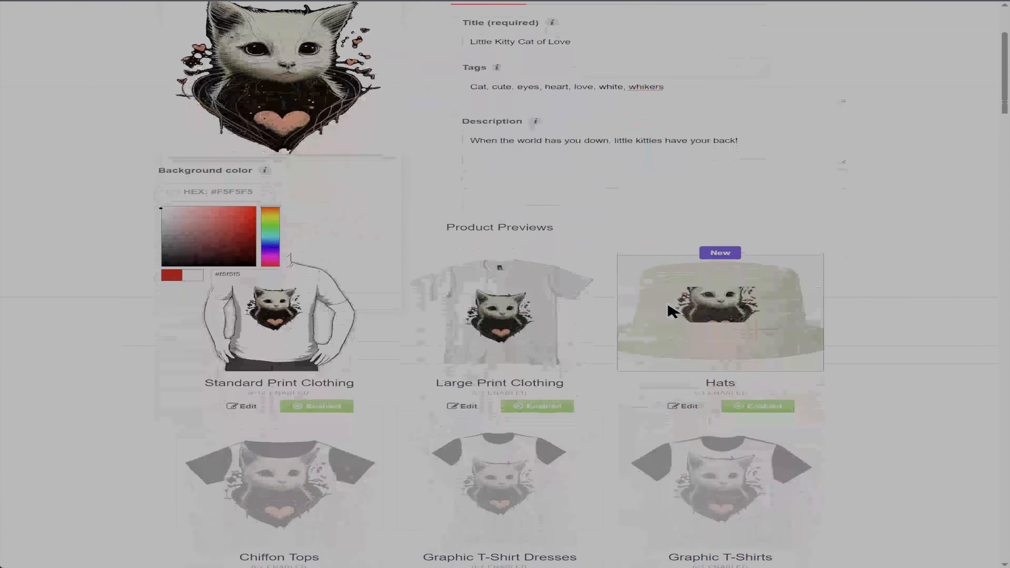
scroll(672, 312, down, 6)
scroll(672, 316, up, 2)
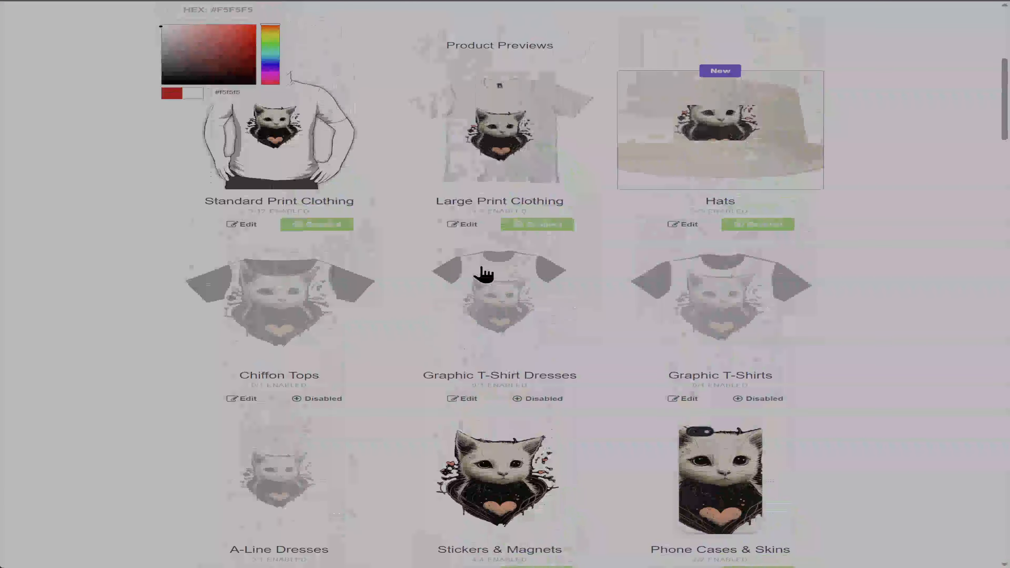
click(289, 153)
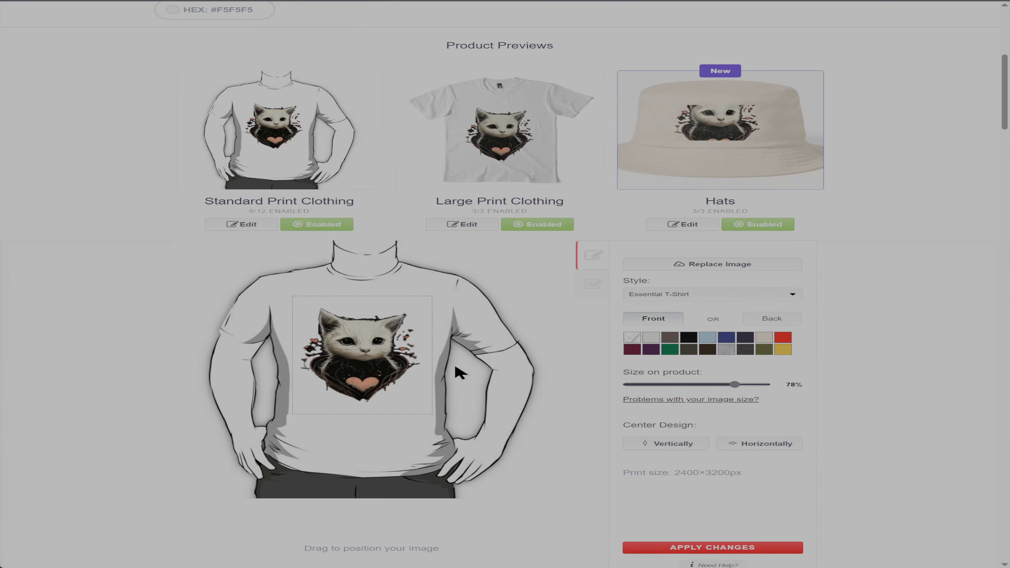
drag(736, 385, 750, 385)
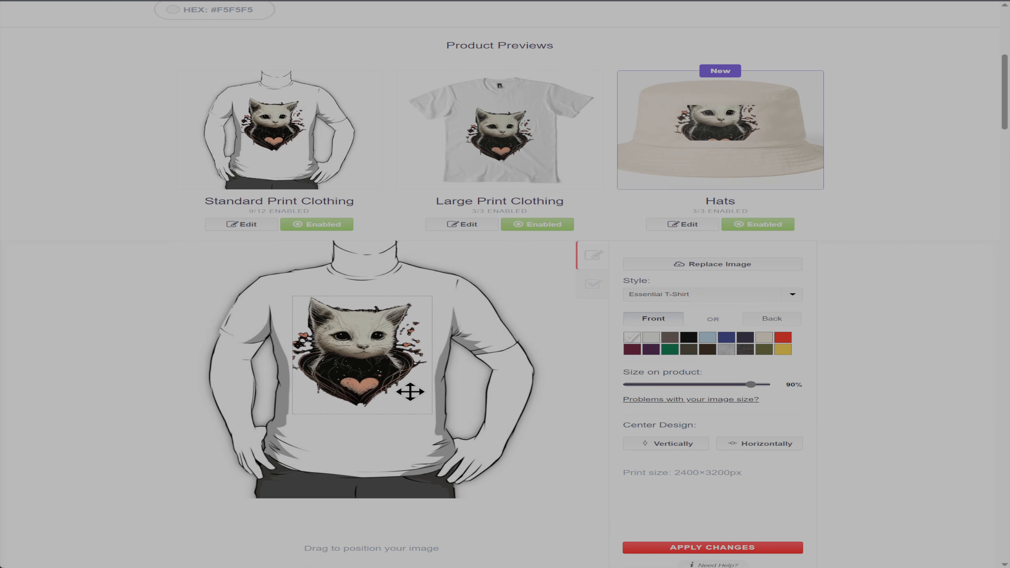
drag(368, 372, 376, 375)
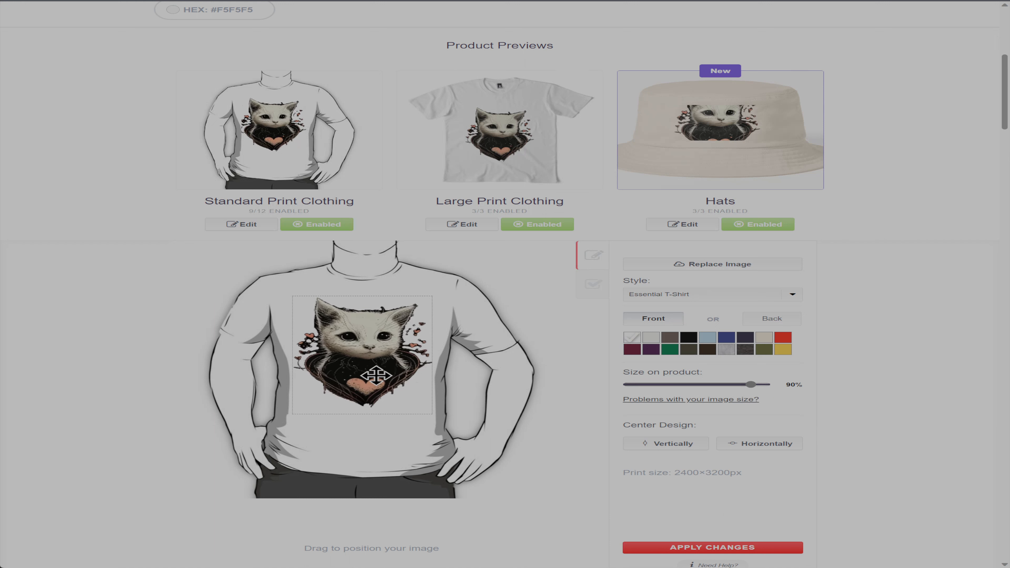
drag(751, 385, 746, 385)
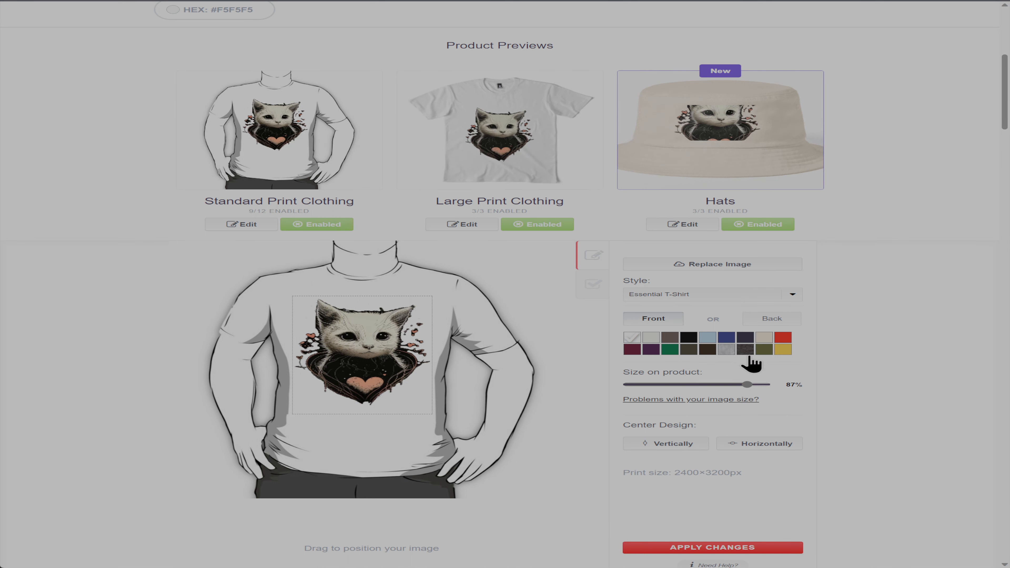
Compare black, cream, charcoal and heather grey for the Essential T-Shirt and set its color to heather grey.
click(726, 349)
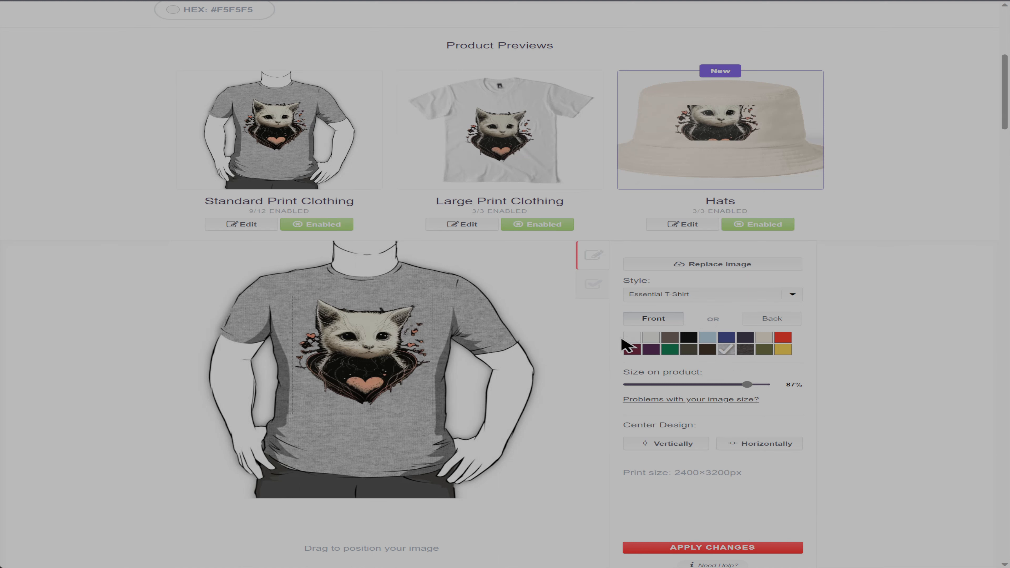
click(688, 338)
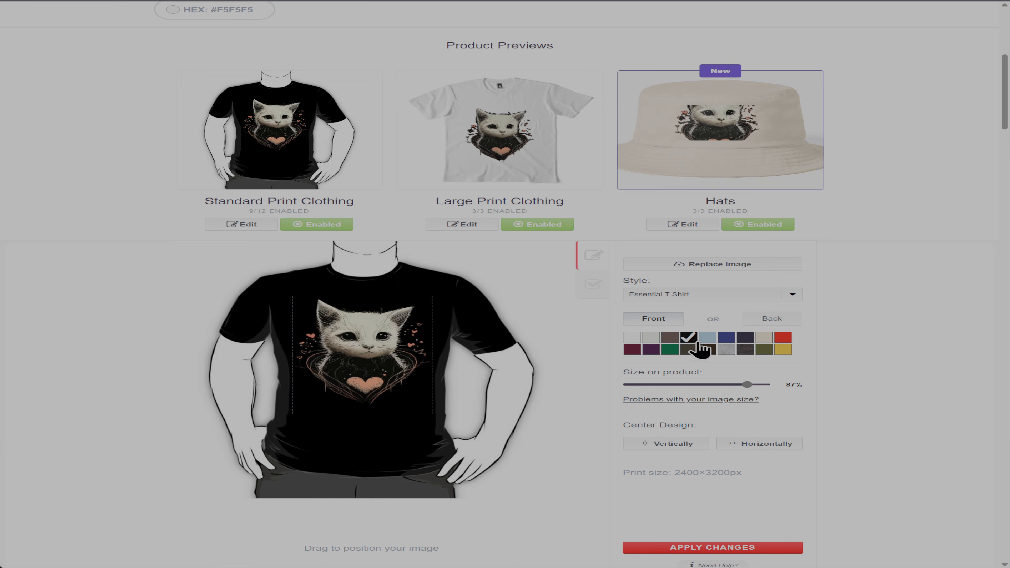
click(726, 350)
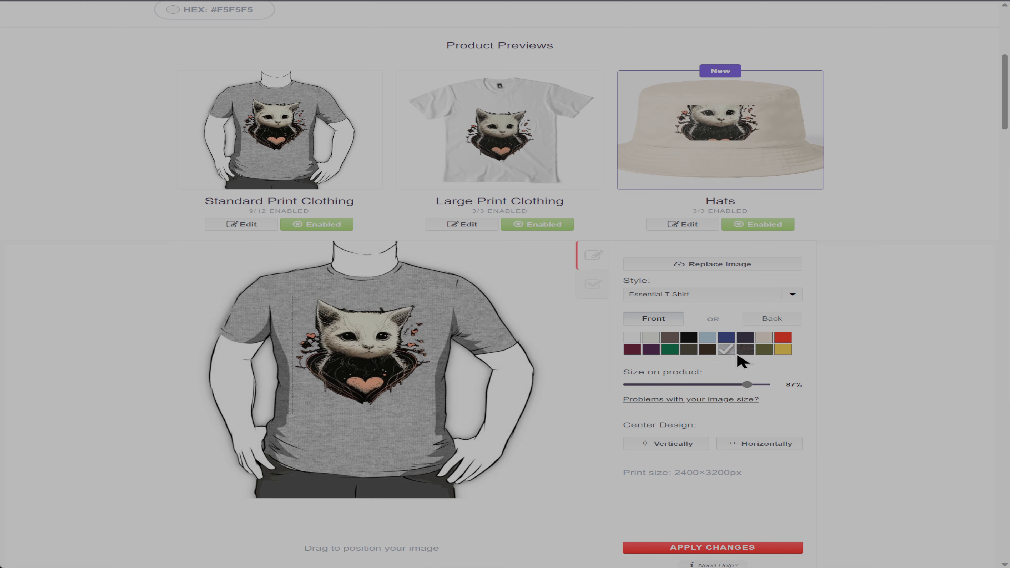
click(763, 337)
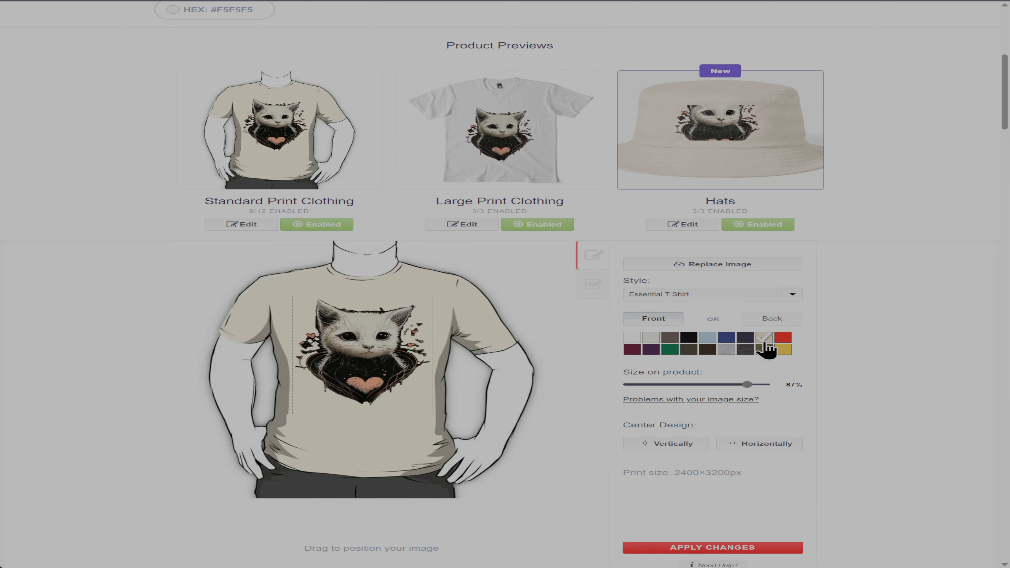
click(744, 350)
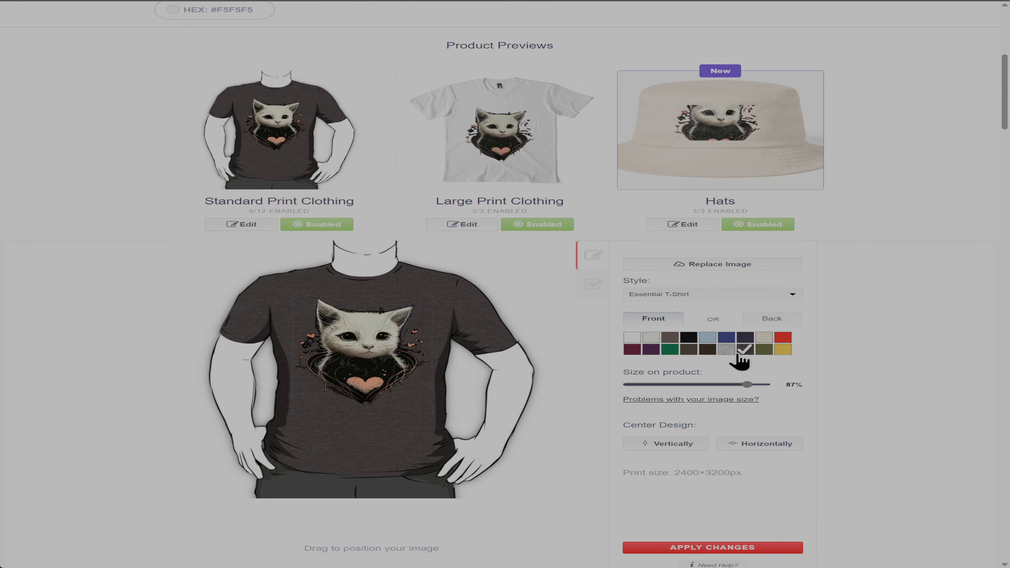
click(725, 349)
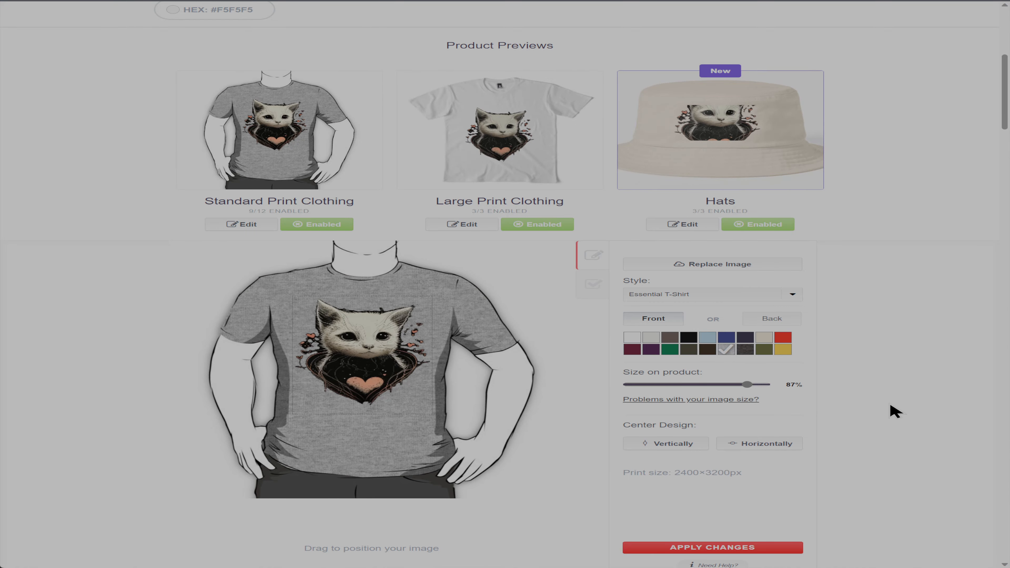
Preview the artwork on the shirt's back, return it to the front and apply the Standard Print Clothing changes.
scroll(878, 458, down, 3)
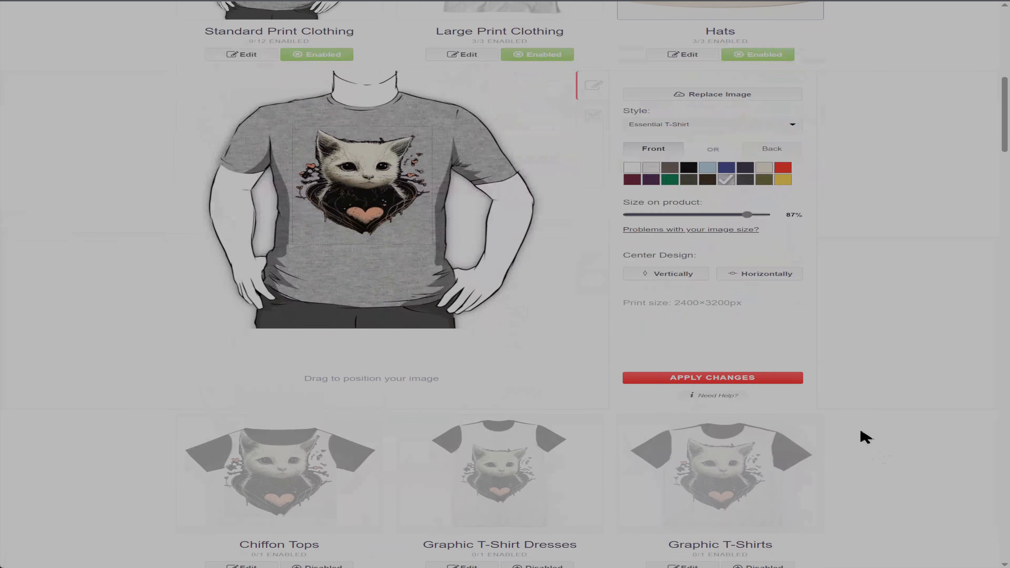
scroll(858, 429, up, 3)
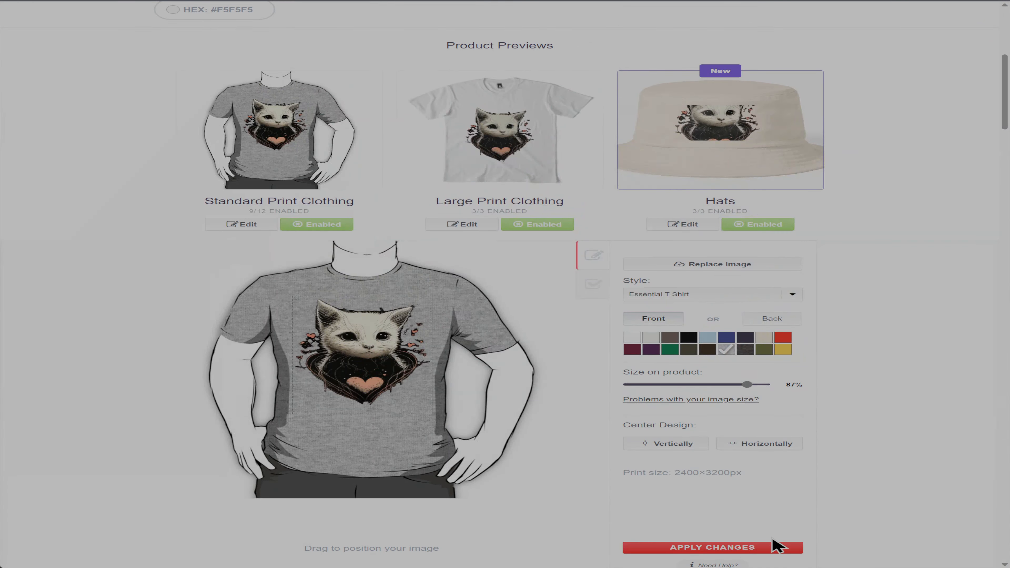
click(771, 547)
click(795, 320)
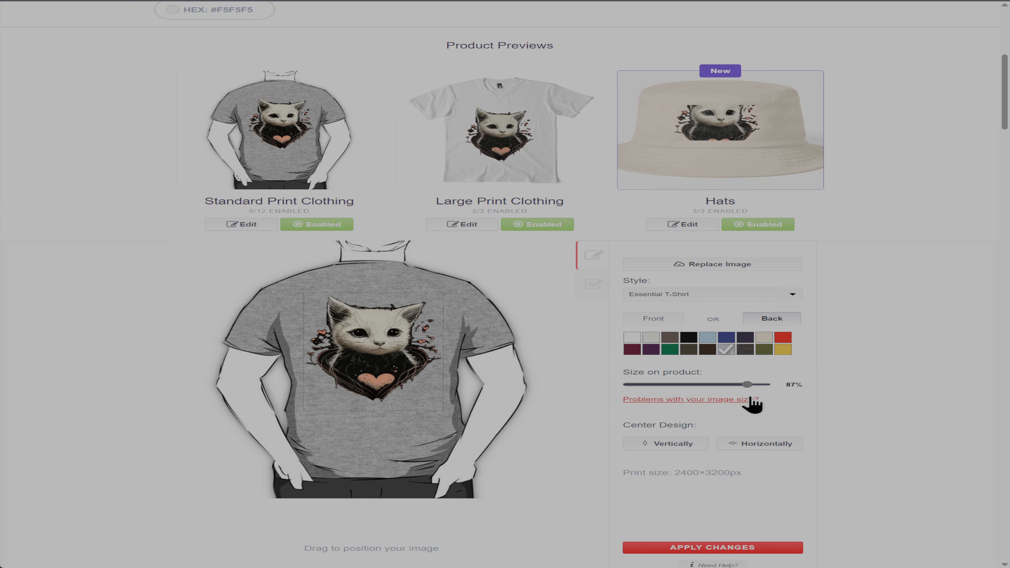
click(660, 322)
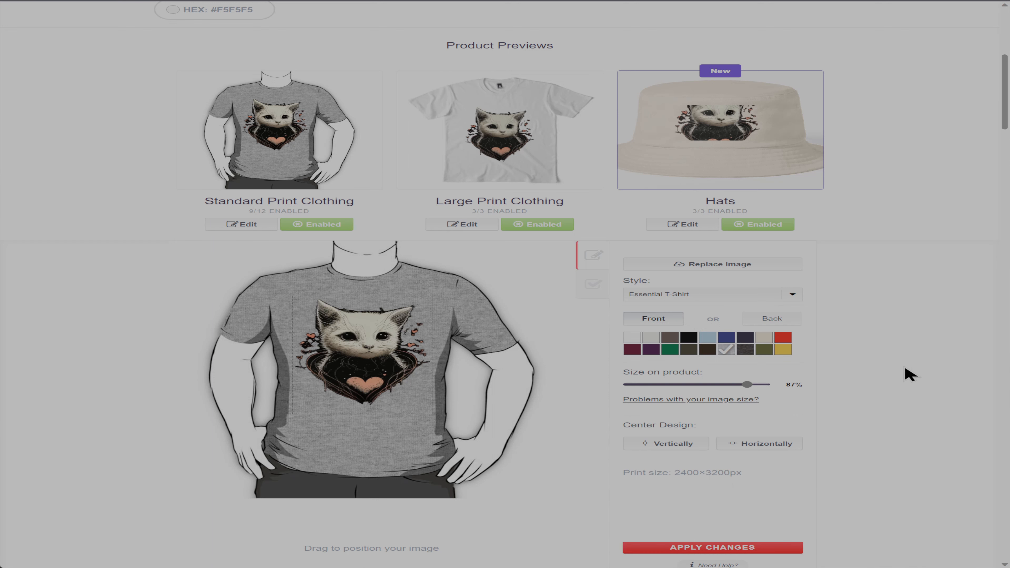
click(754, 554)
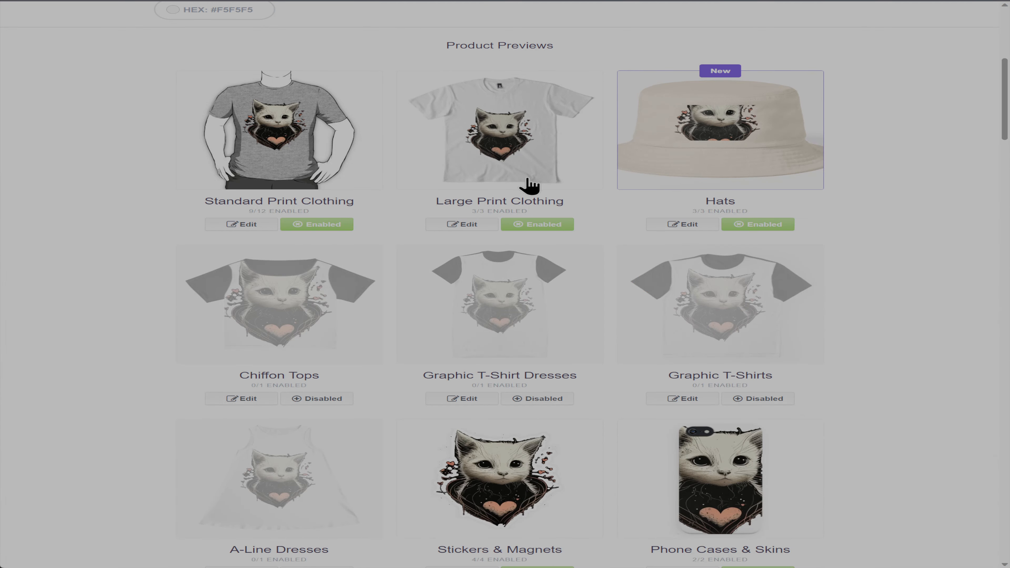
Open the Hats design for editing, scale the artwork down to 30% and choose pink as the Bucket Hat's default color.
click(770, 124)
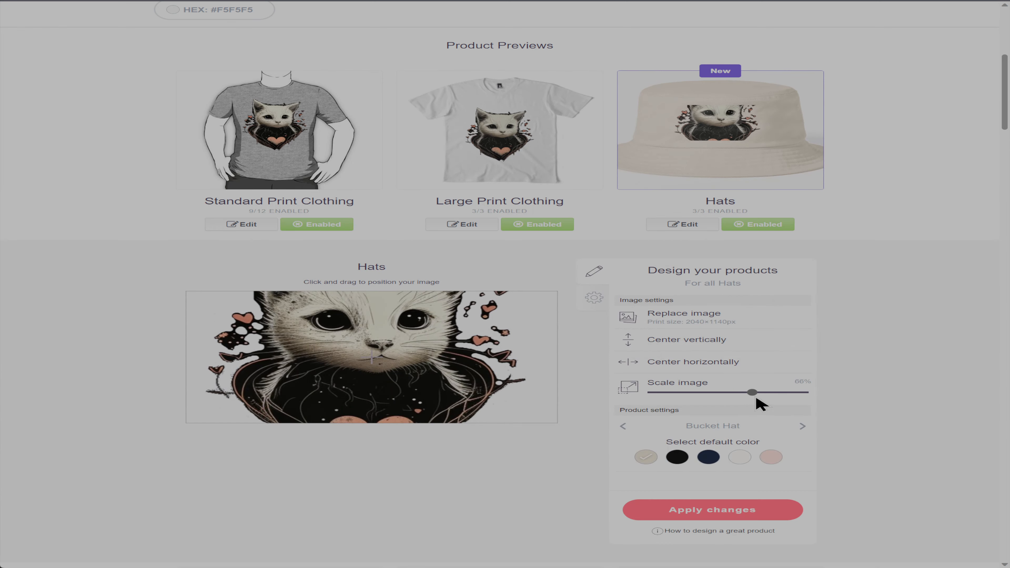
drag(751, 393, 711, 392)
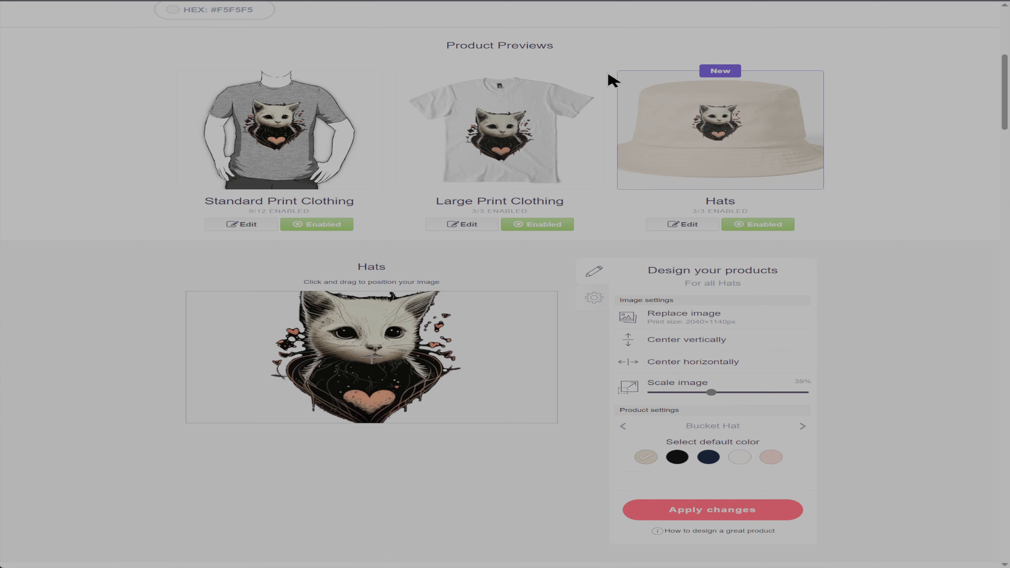
drag(711, 393, 706, 395)
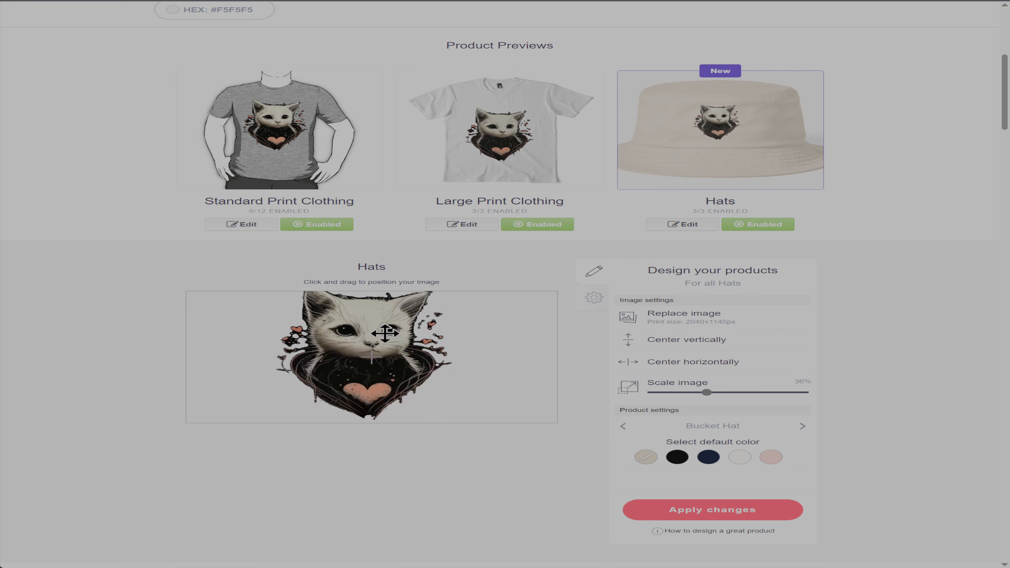
mouse_move(384, 333)
mouse_down()
mouse_move(388, 343)
mouse_move(390, 332)
mouse_up()
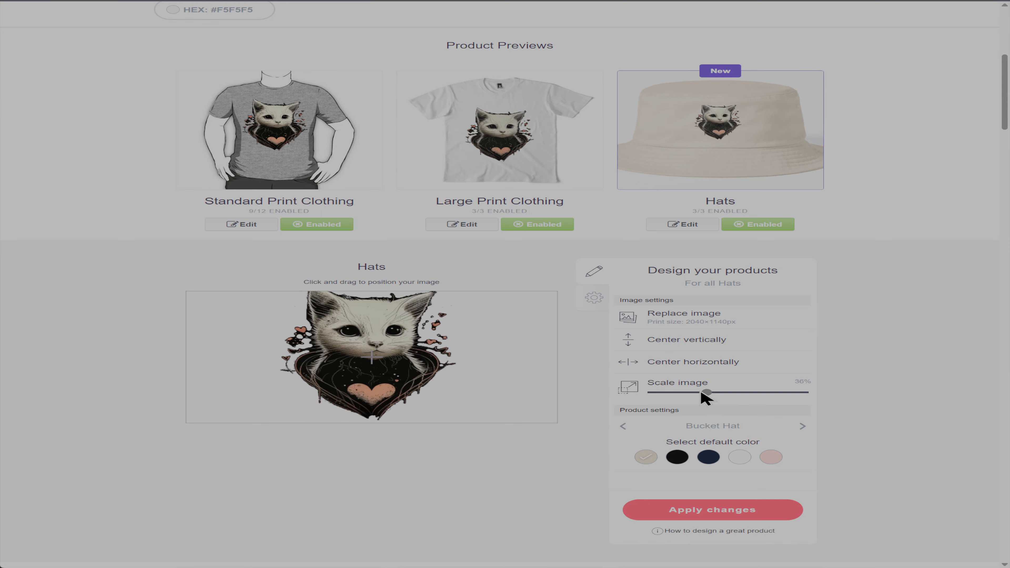
drag(706, 392, 697, 393)
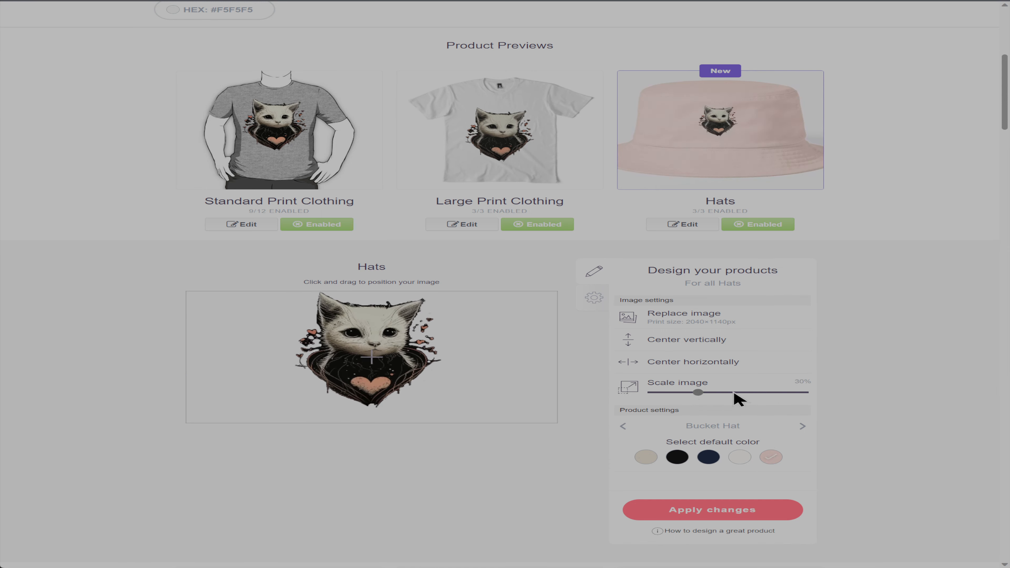
Adjust the hat artwork's scale to 34% and center it horizontally.
drag(701, 393, 710, 394)
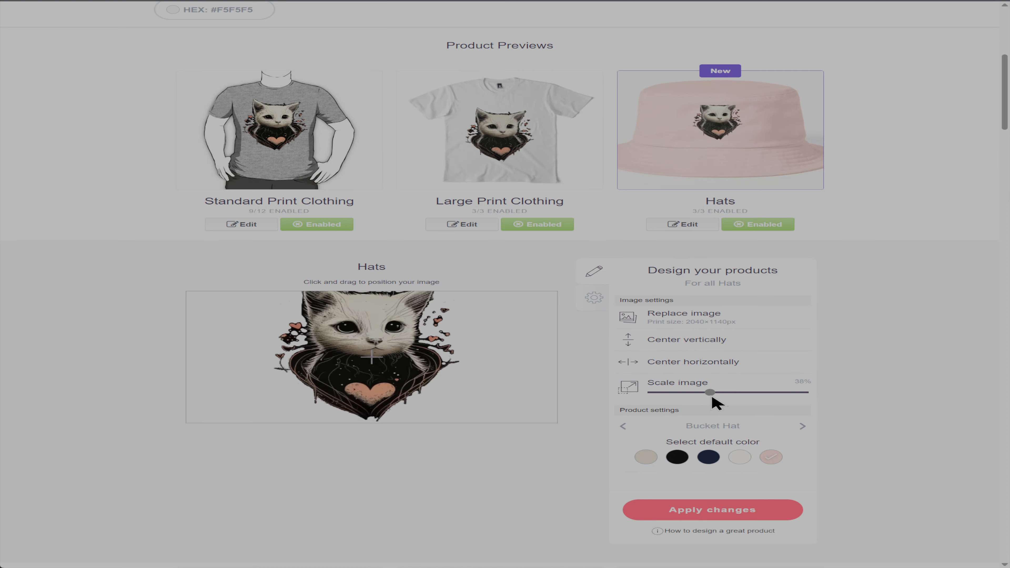
drag(404, 362, 412, 367)
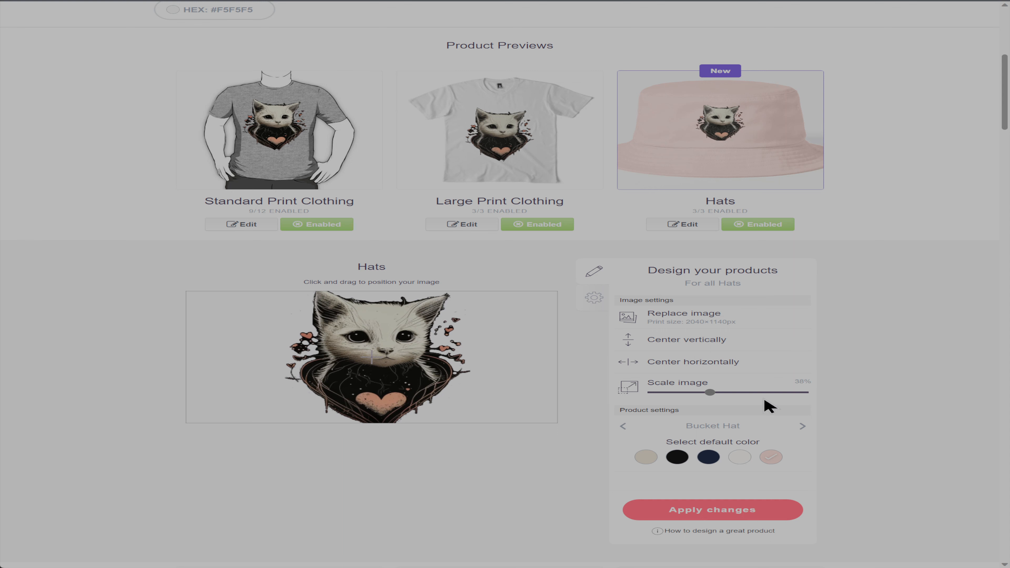
drag(709, 392, 703, 392)
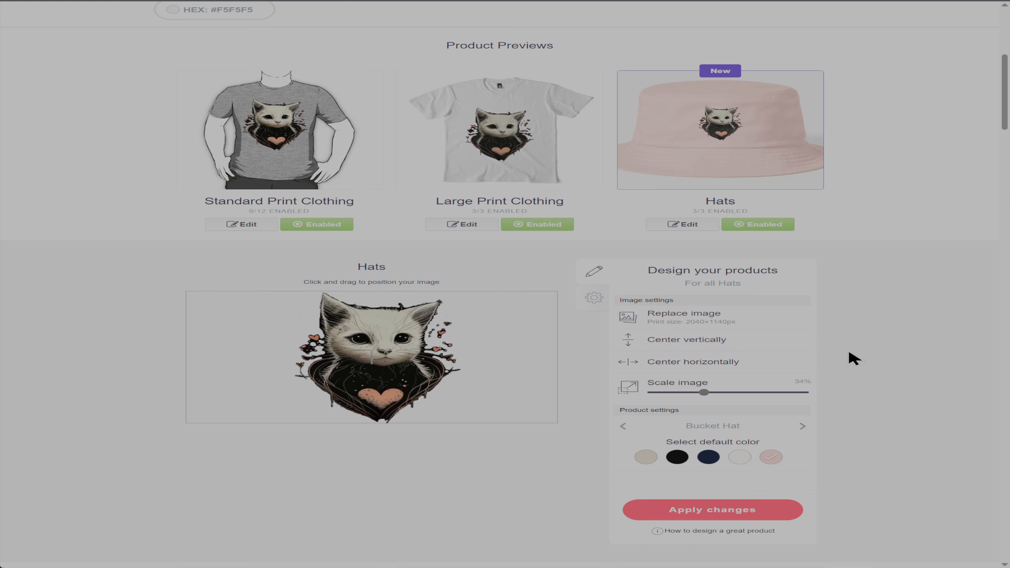
click(710, 367)
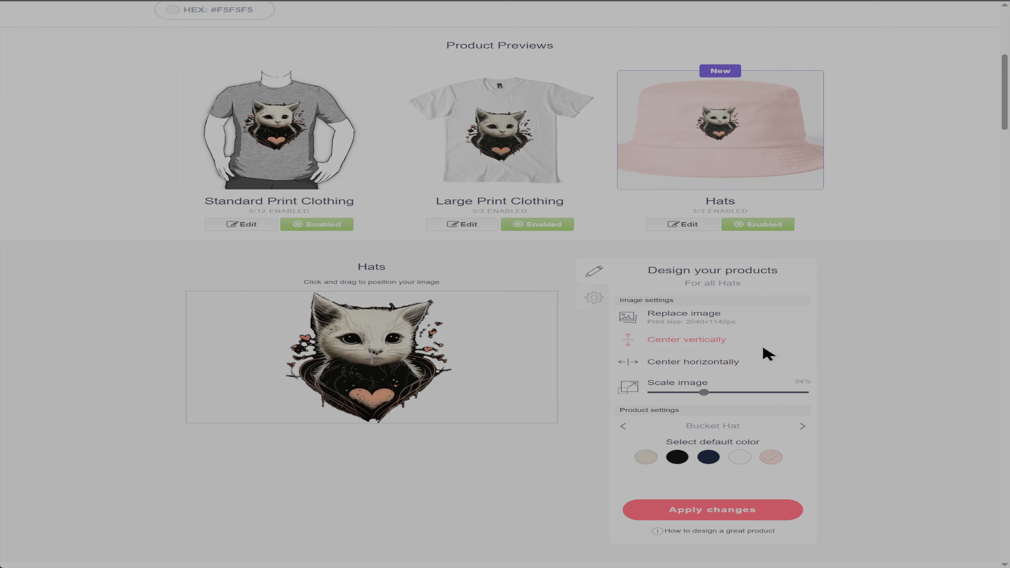
Center the hat artwork vertically, compare light blue and grey for the Baseball Cap and set its default color to black.
click(714, 342)
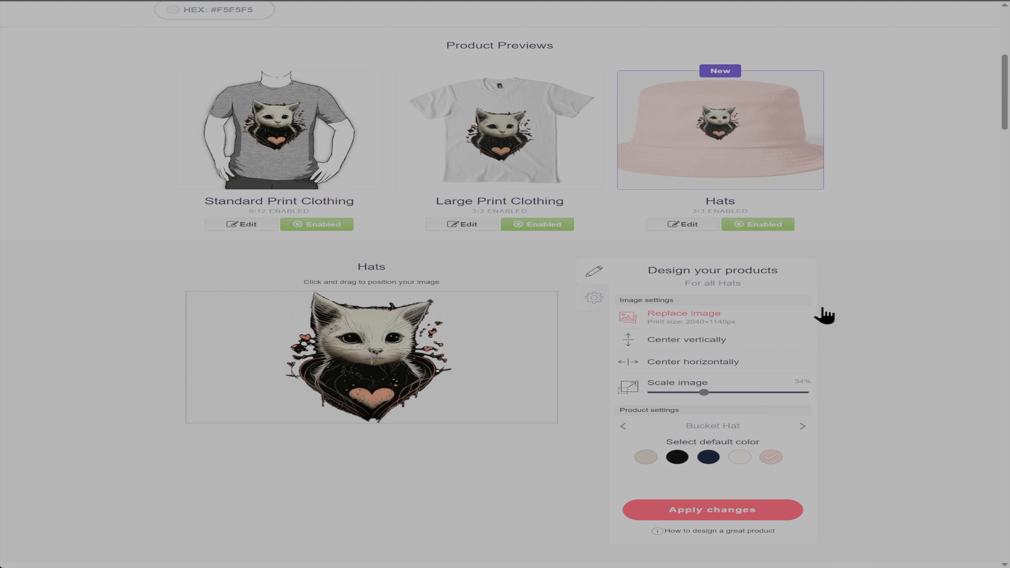
click(802, 426)
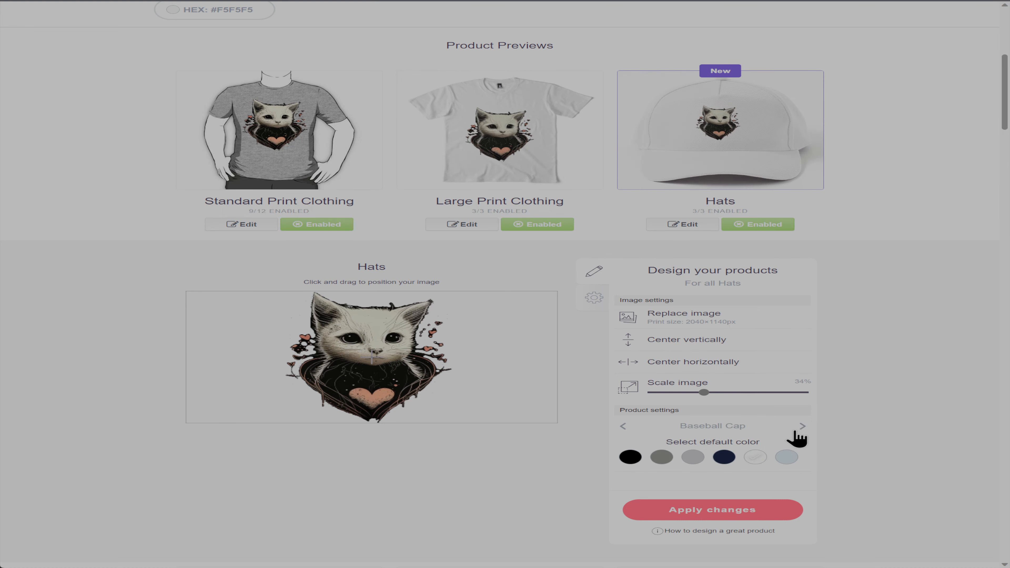
click(786, 457)
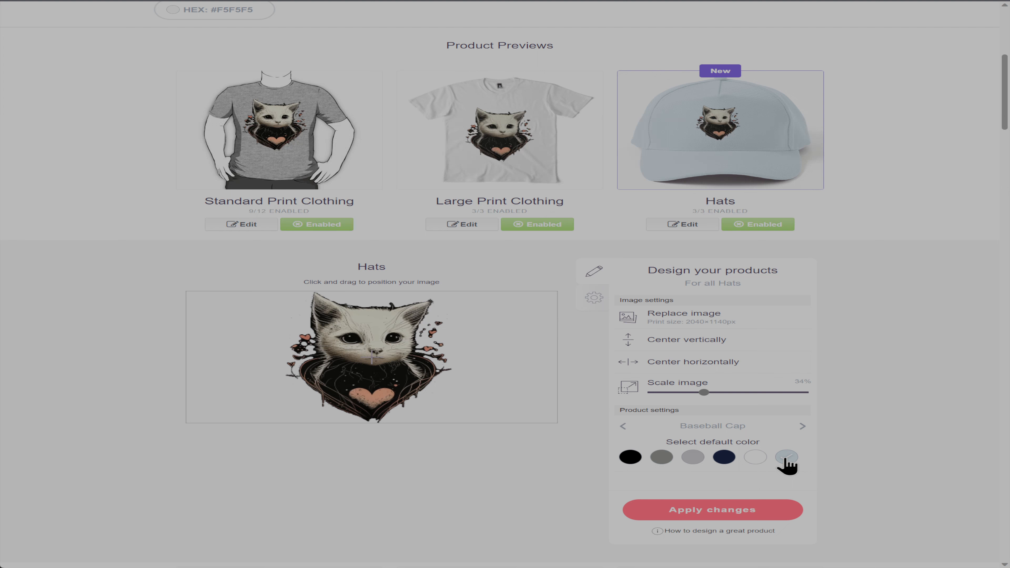
click(627, 456)
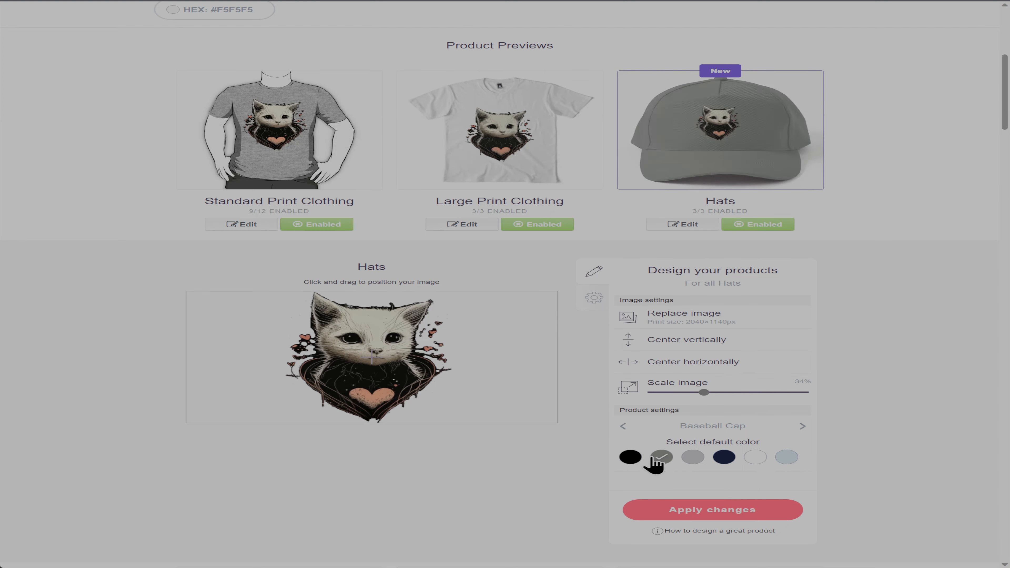
click(632, 461)
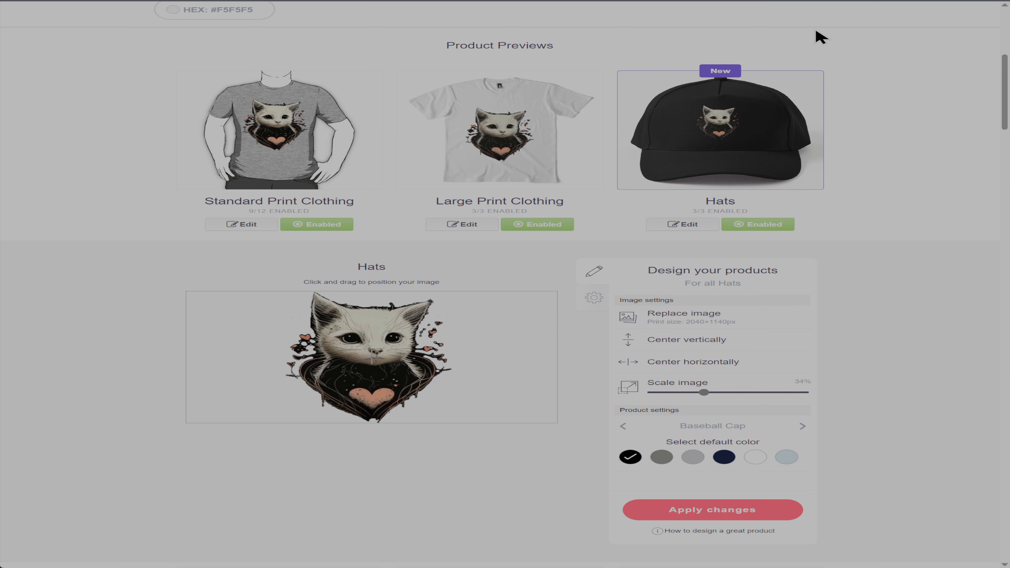
Compare green, navy, white and black for the Dad Hat, set its default color to beige and apply the Hats changes.
click(802, 426)
click(802, 426)
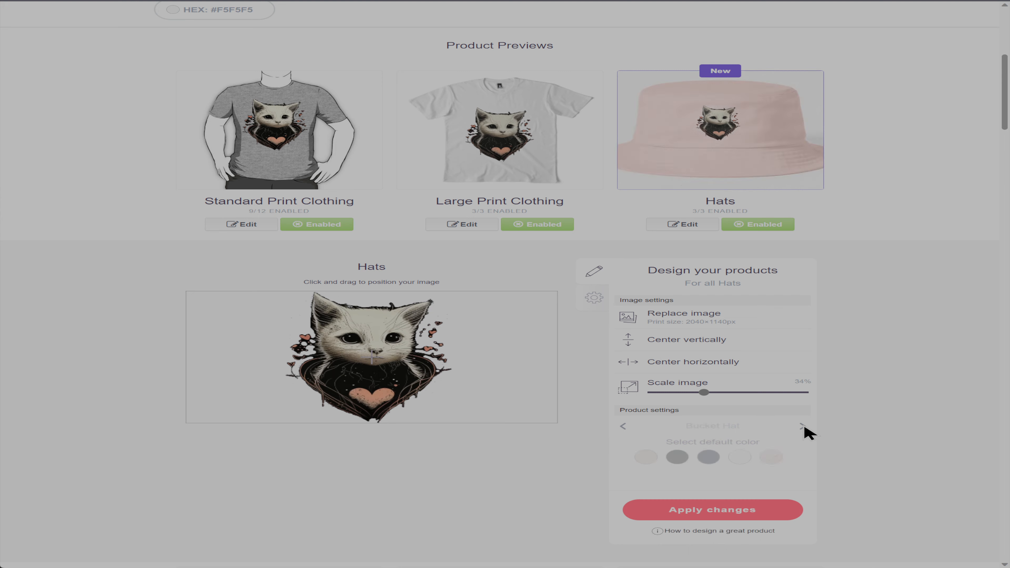
click(623, 426)
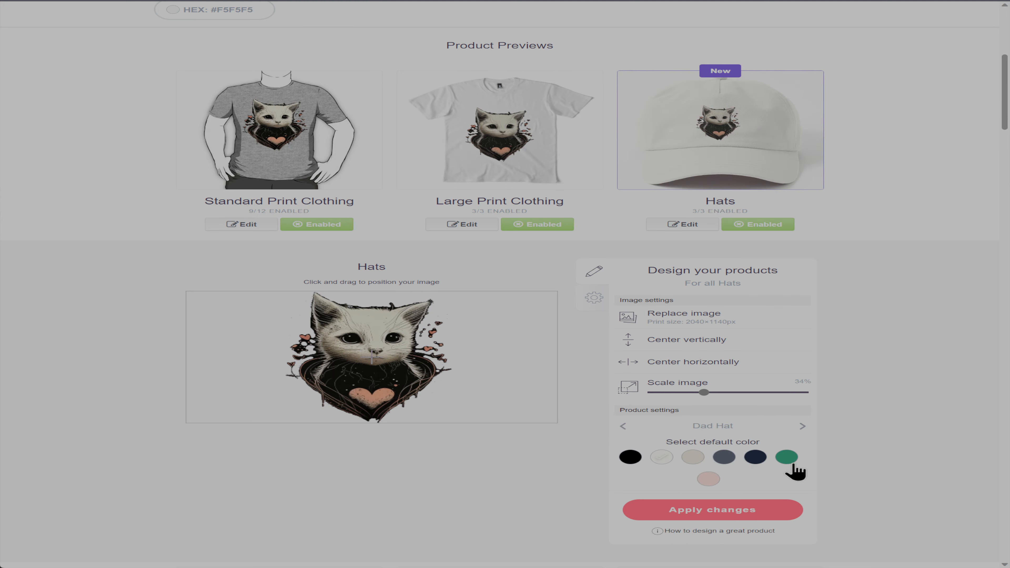
click(785, 456)
click(755, 458)
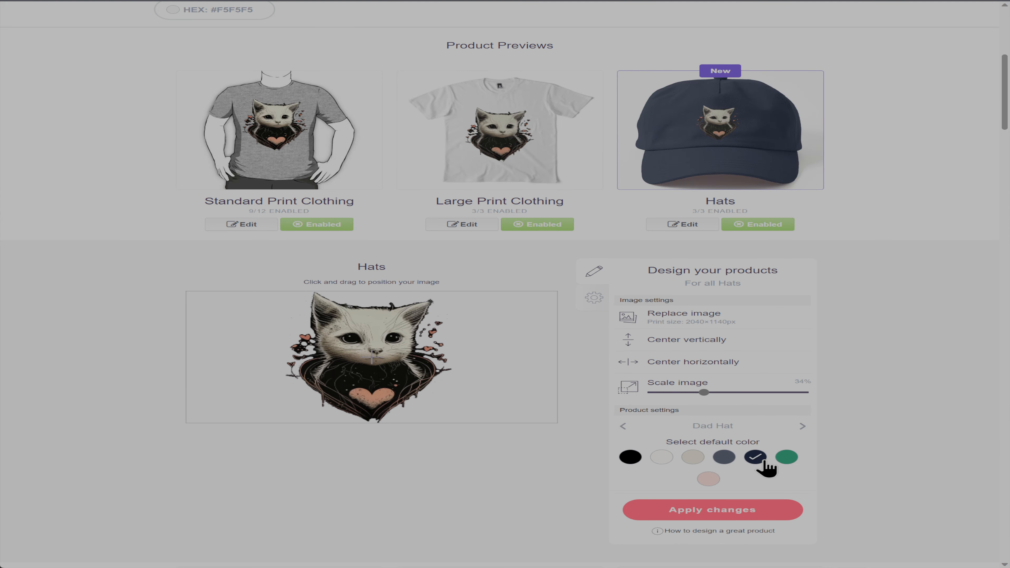
click(692, 458)
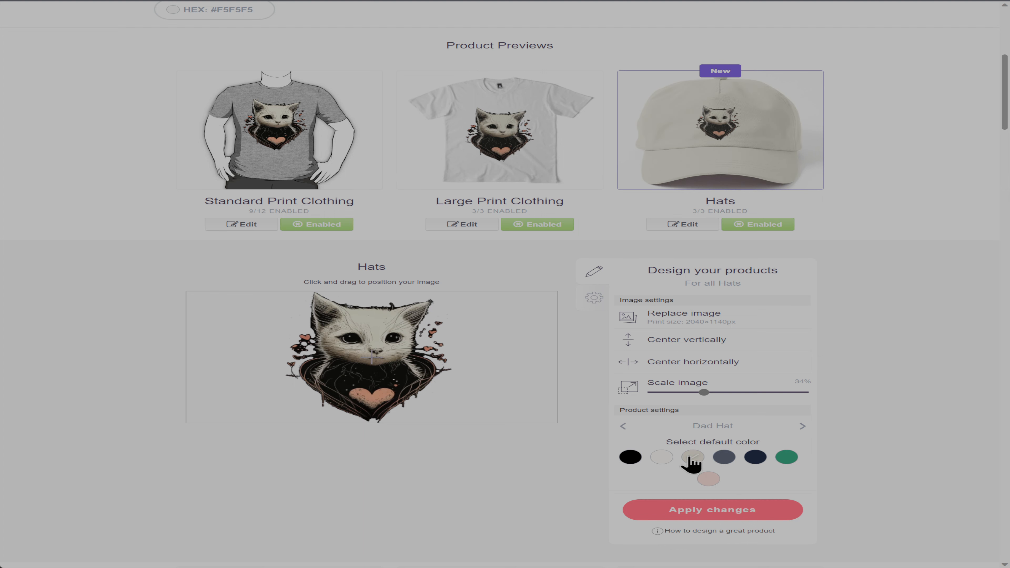
click(660, 461)
click(630, 460)
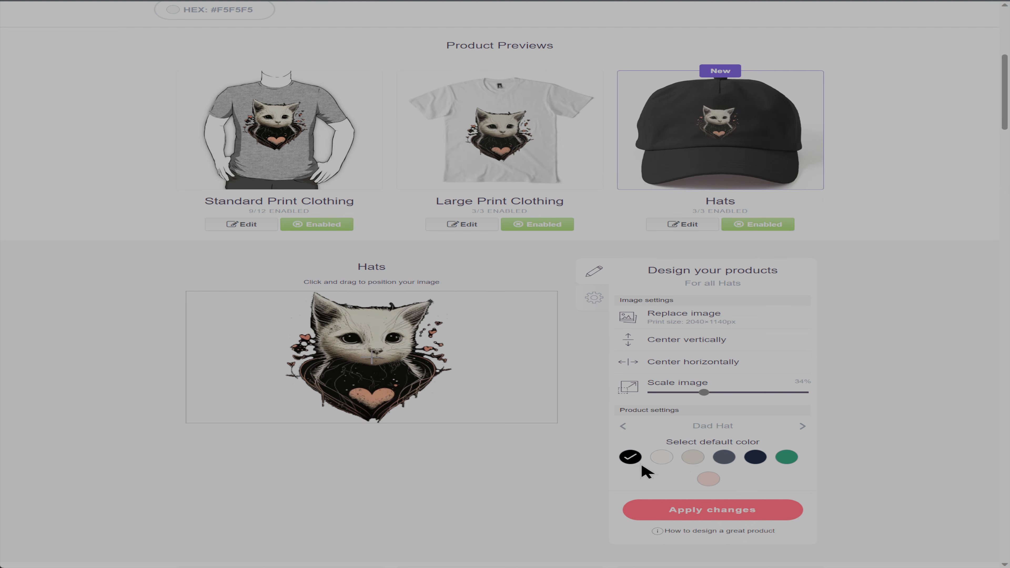
click(693, 459)
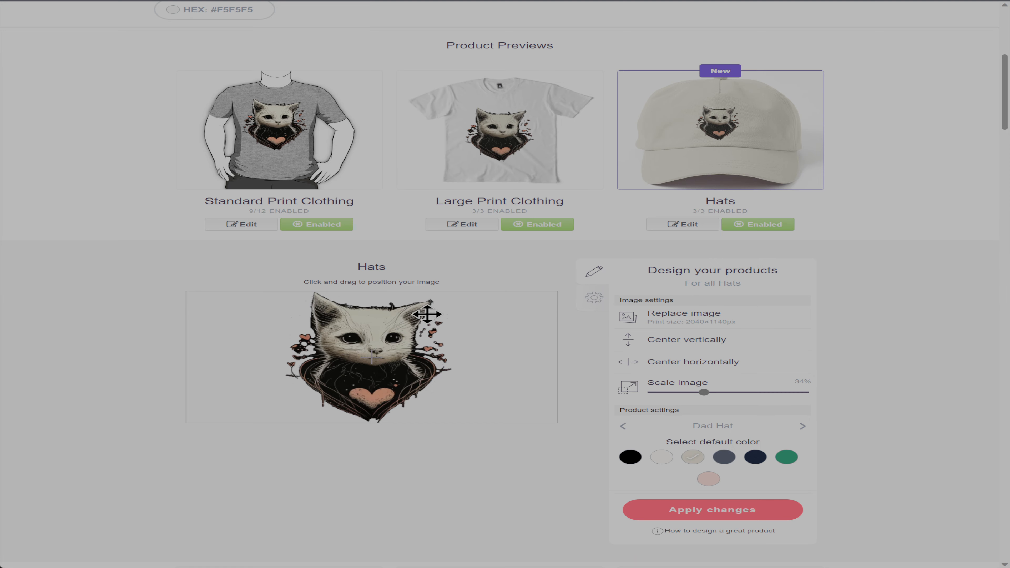
click(754, 515)
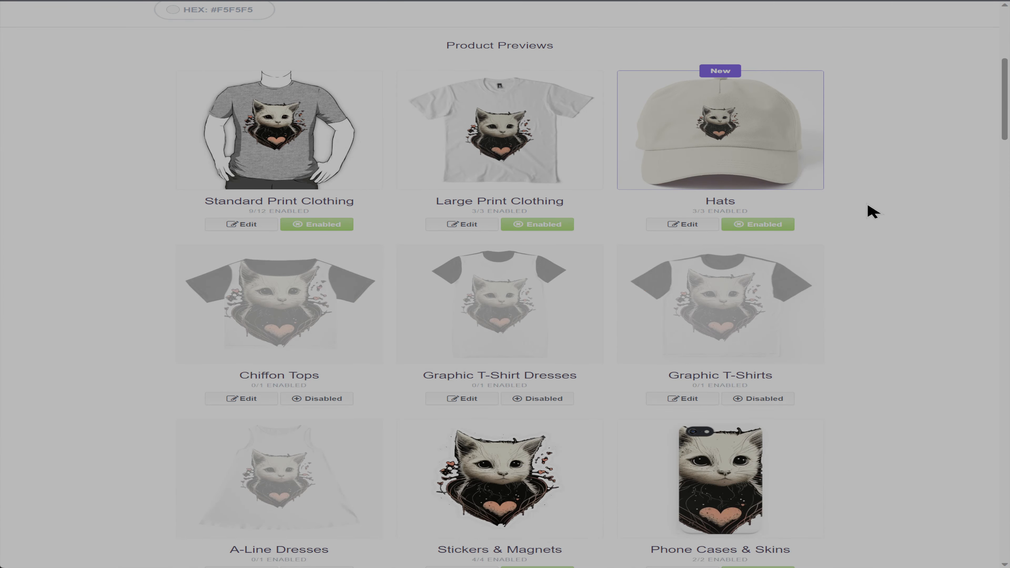
Enable Graphic T-Shirts, open their design for editing and view the product's availability and markup settings.
scroll(656, 321, down, 2)
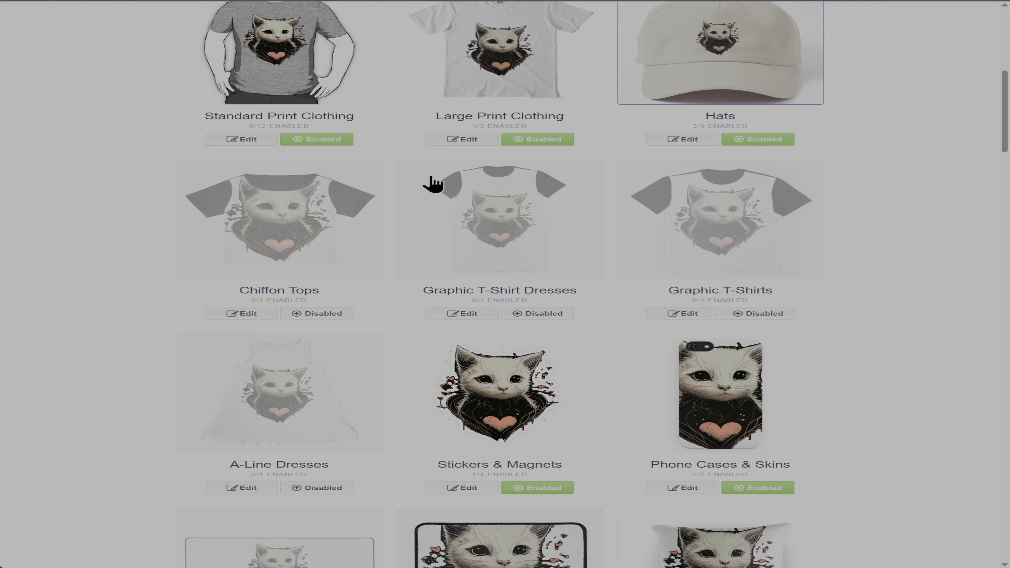
click(778, 318)
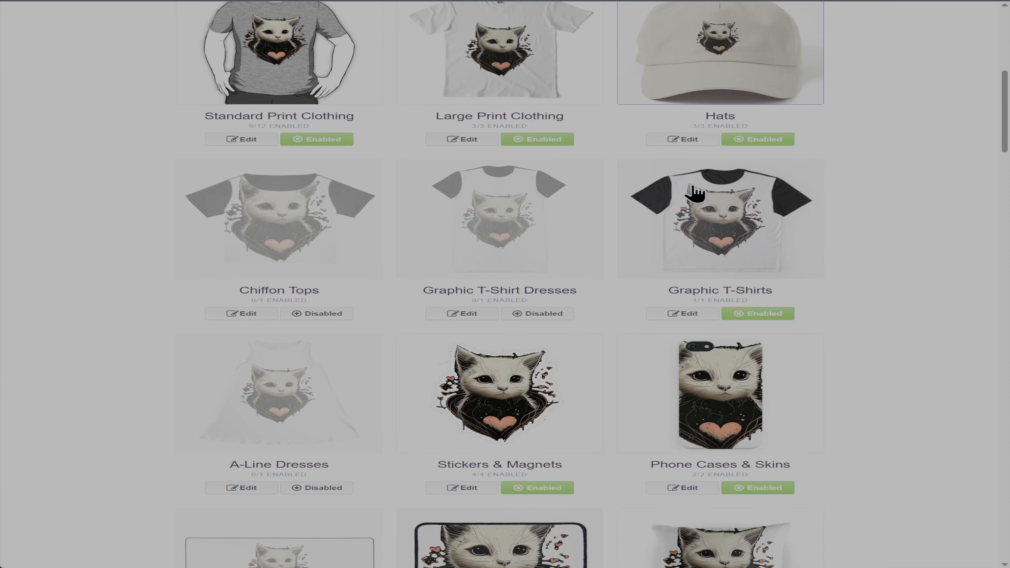
click(762, 227)
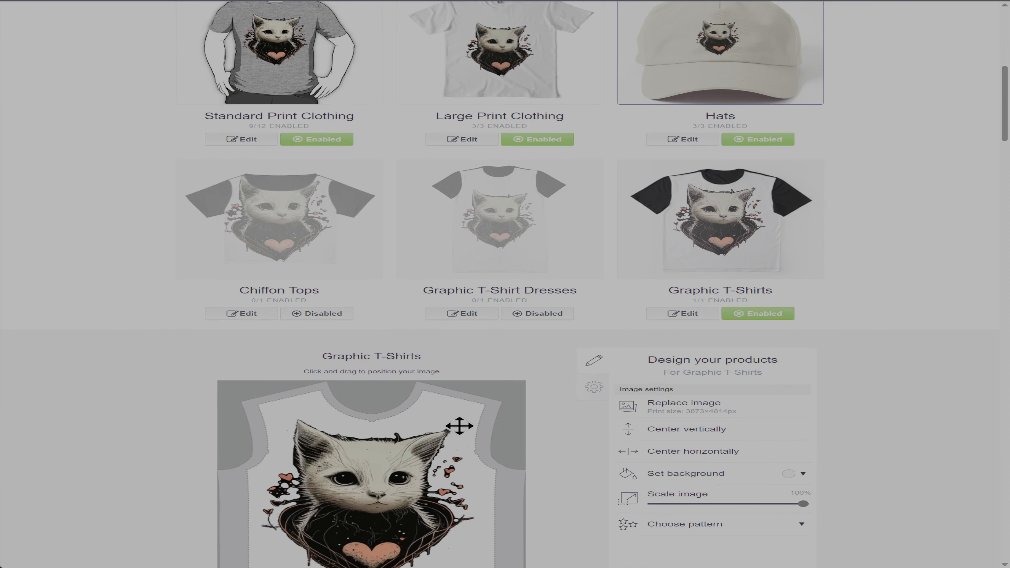
scroll(457, 442, down, 2)
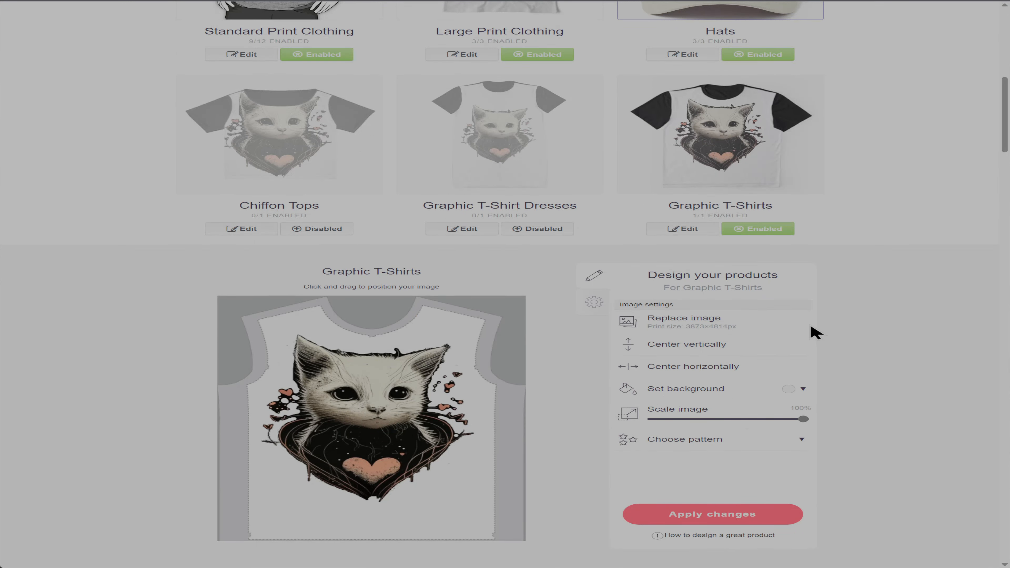
click(595, 304)
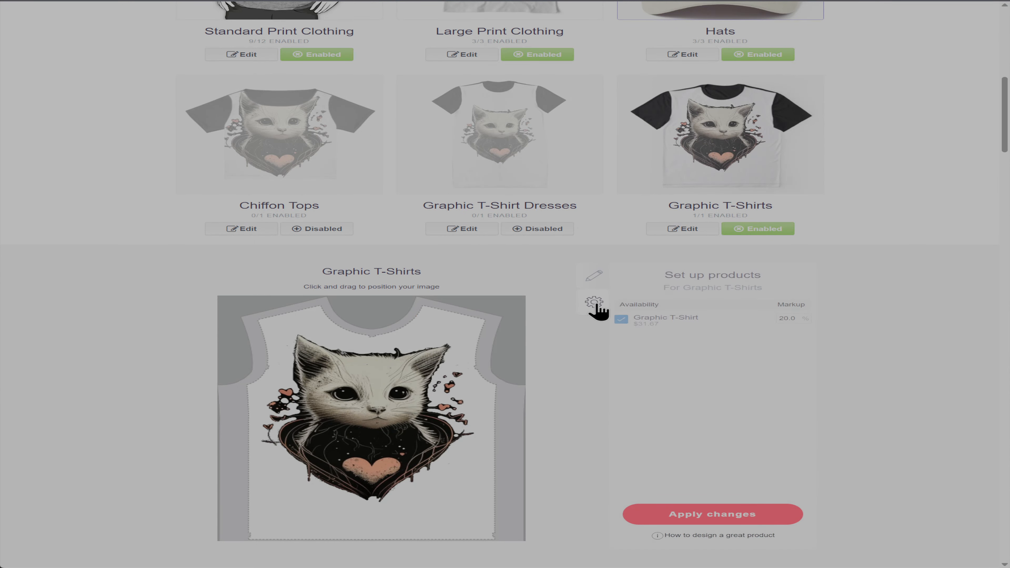
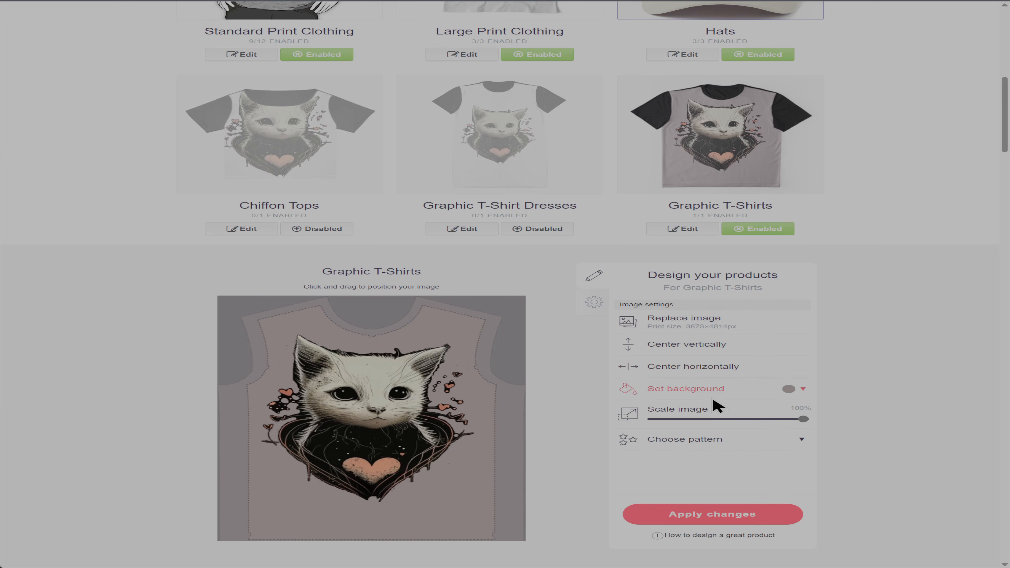
Repeat the artwork in an offset grid pattern on the Graphic T-Shirt and scale it down to 44%.
click(805, 441)
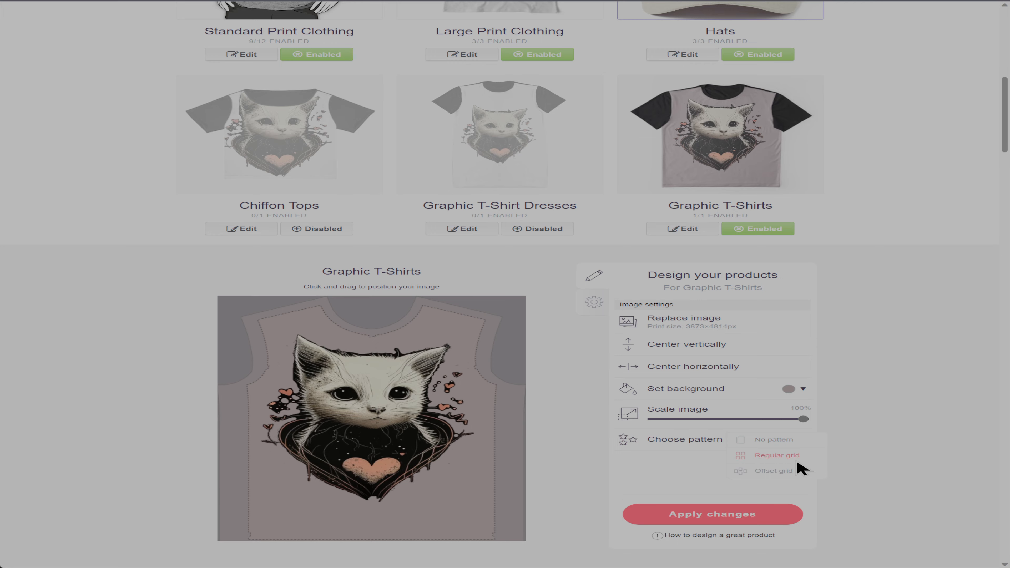
click(773, 471)
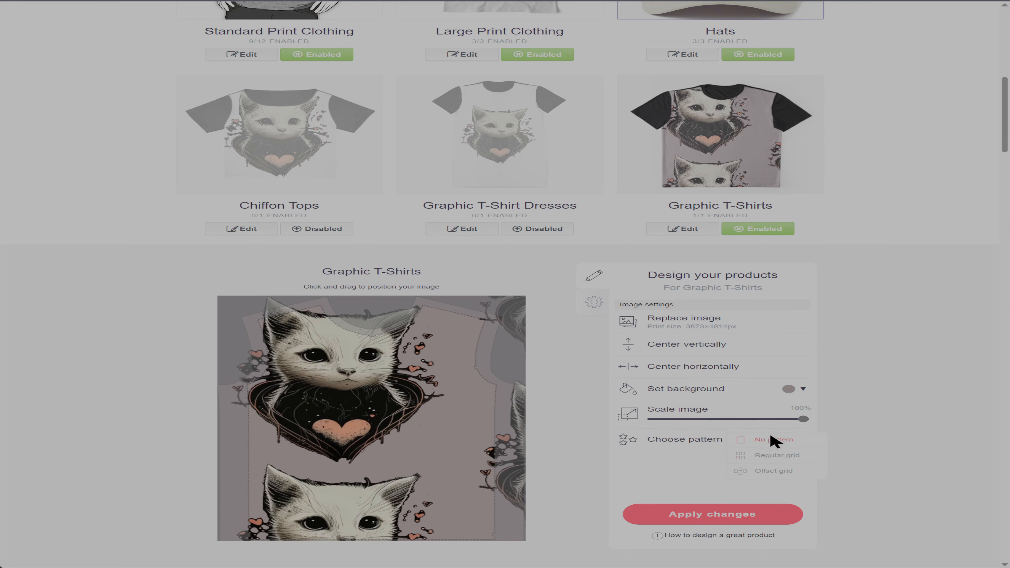
drag(799, 420, 720, 419)
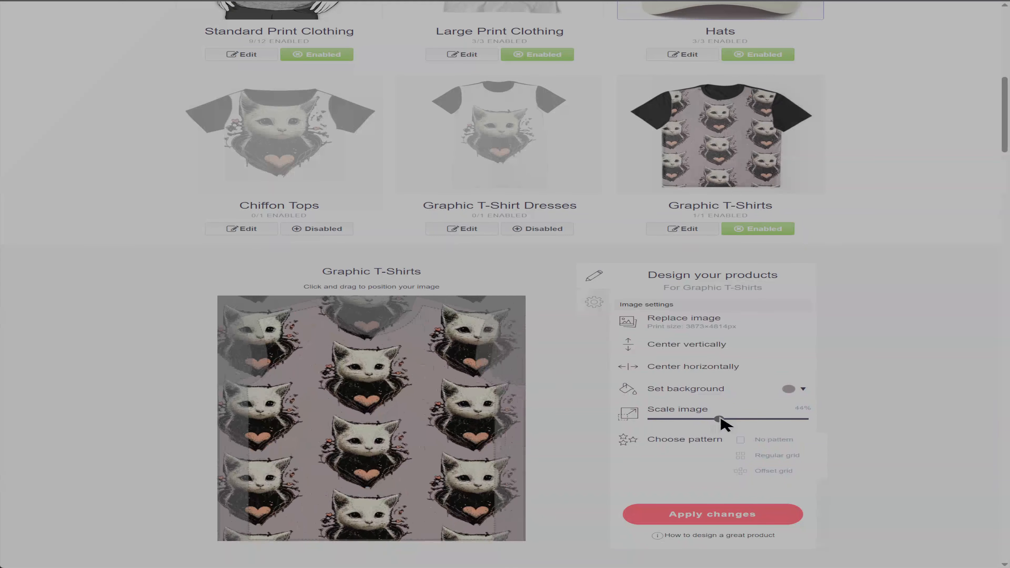
Shift the repeated cat pattern slightly on the Graphic T-Shirt and apply the changes.
click(717, 163)
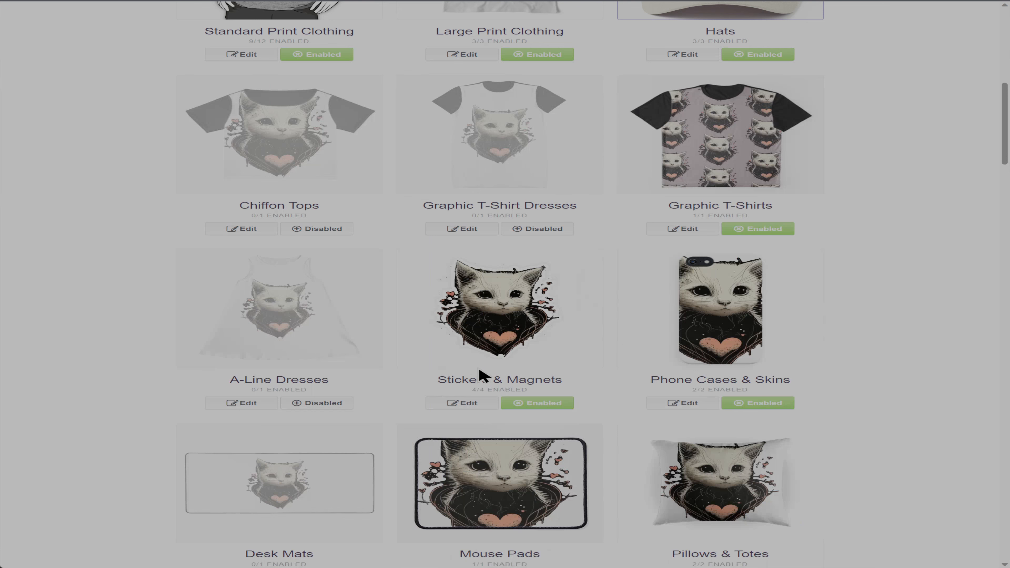
click(736, 140)
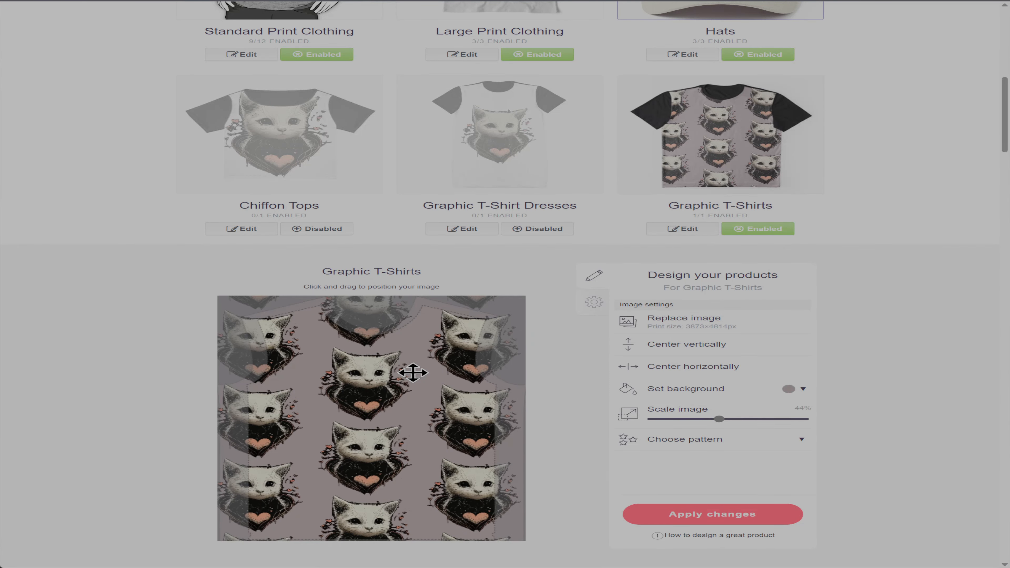
drag(413, 370, 418, 374)
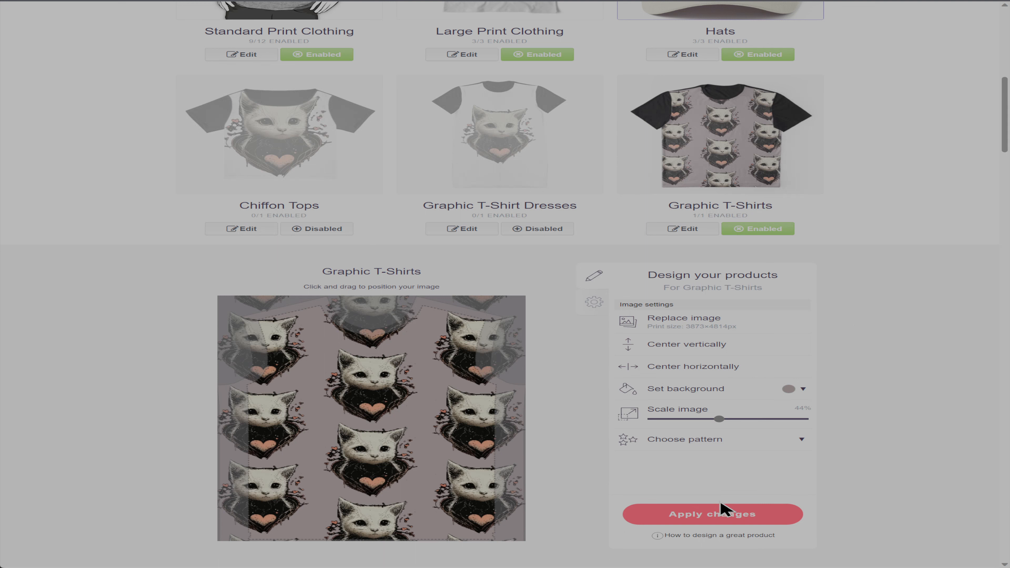
click(731, 515)
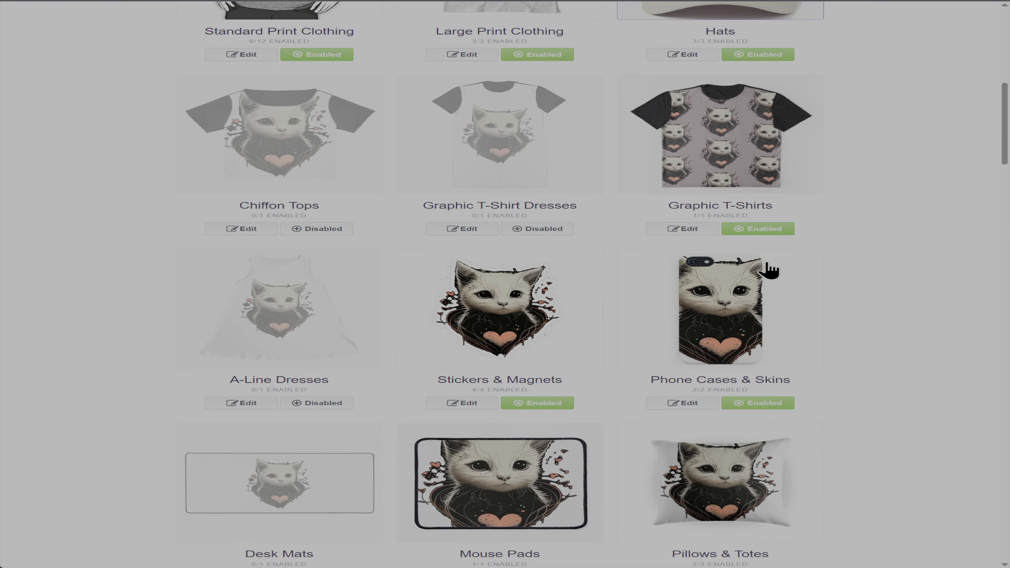
Open the Chiffon Tops design for editing, scale the artwork down to 83% and reposition it slightly lower on the top.
scroll(459, 201, up, 2)
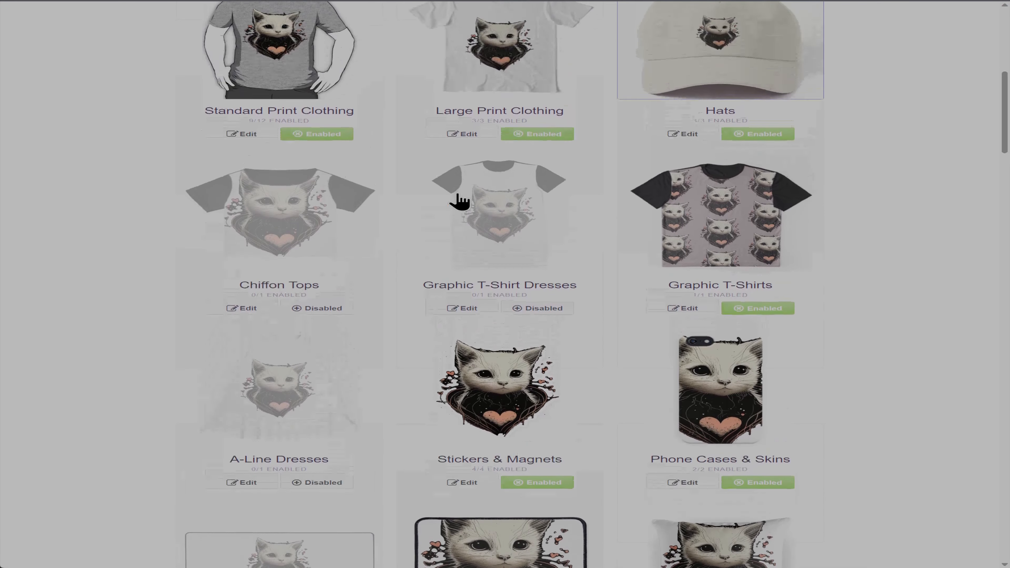
scroll(327, 226, up, 2)
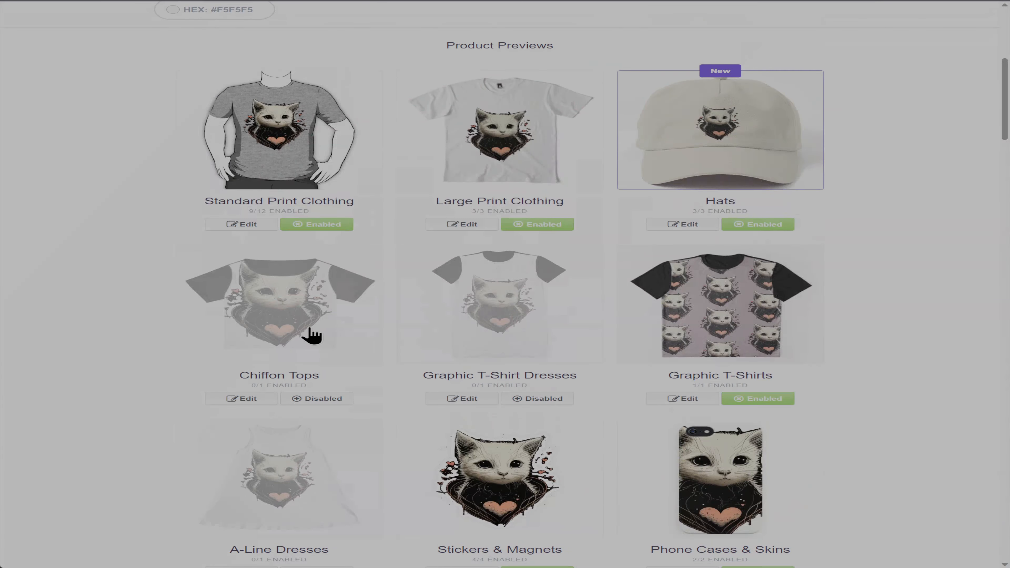
click(336, 338)
scroll(894, 357, down, 4)
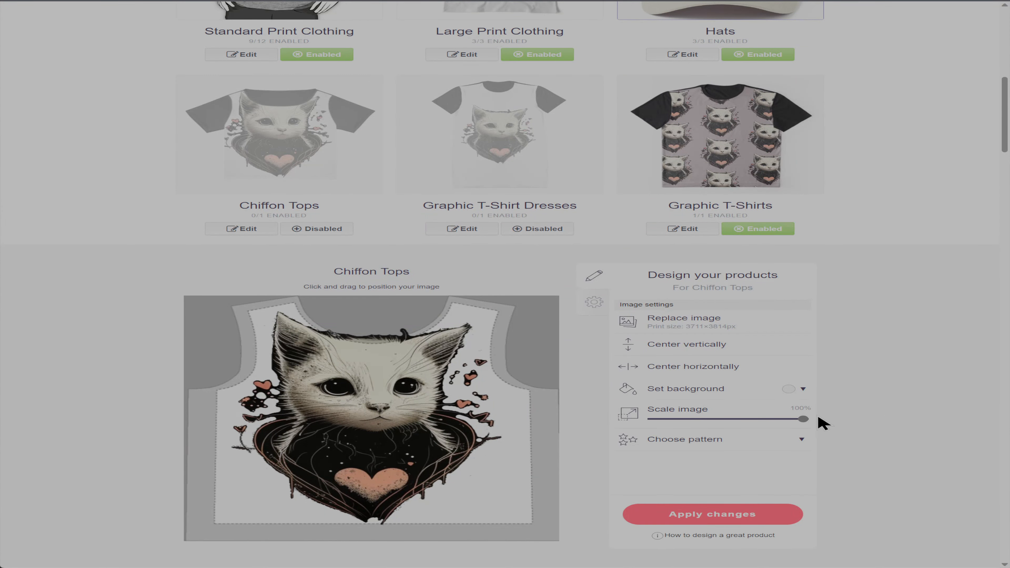
drag(801, 420, 783, 423)
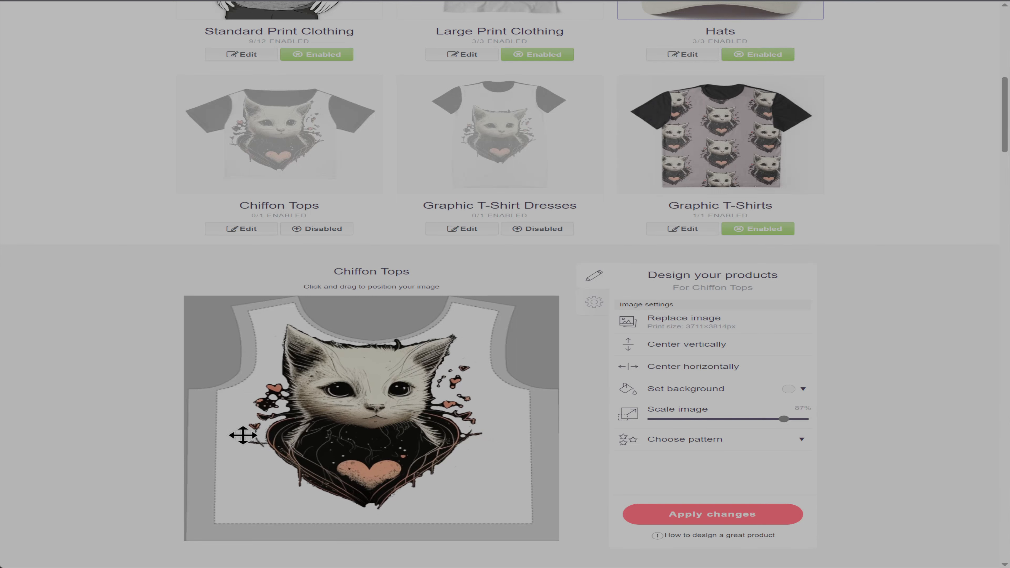
drag(396, 433, 399, 443)
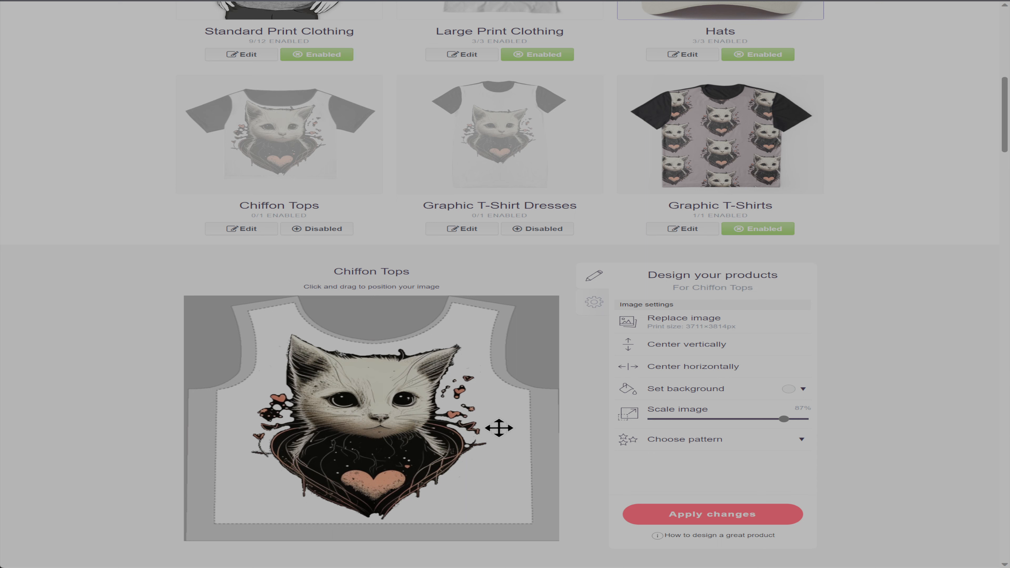
drag(783, 418, 777, 419)
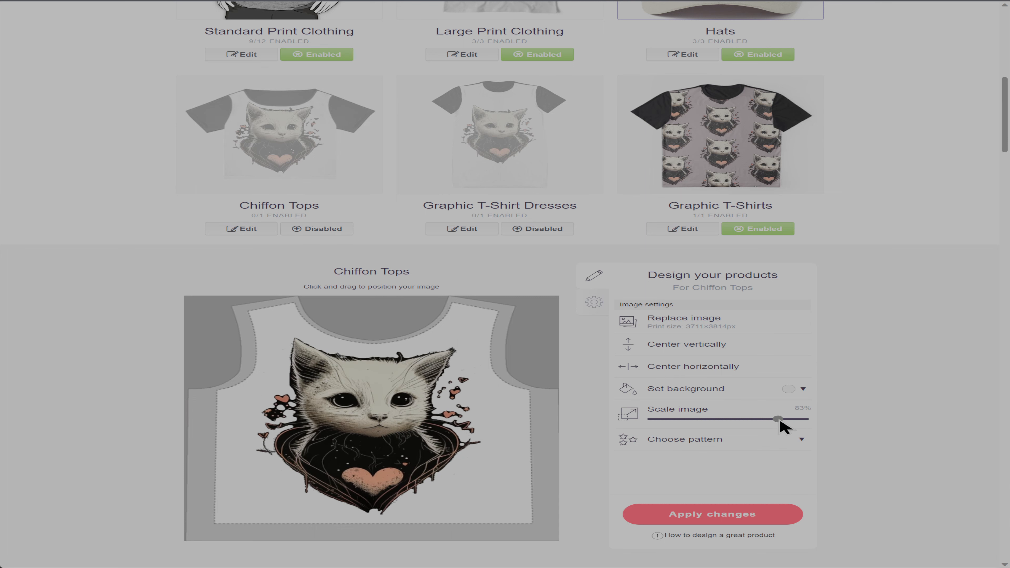
drag(424, 443, 427, 444)
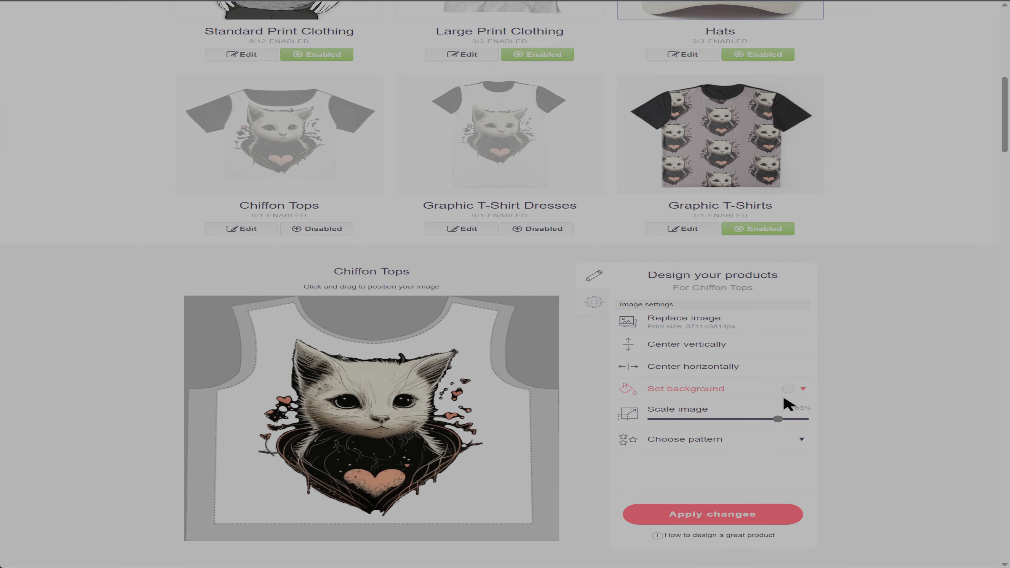
Try several background colors on the Chiffon Tops, including white #ffffff, grey #bcbcbc and pale yellow #ececc5.
scroll(344, 230, up, 4)
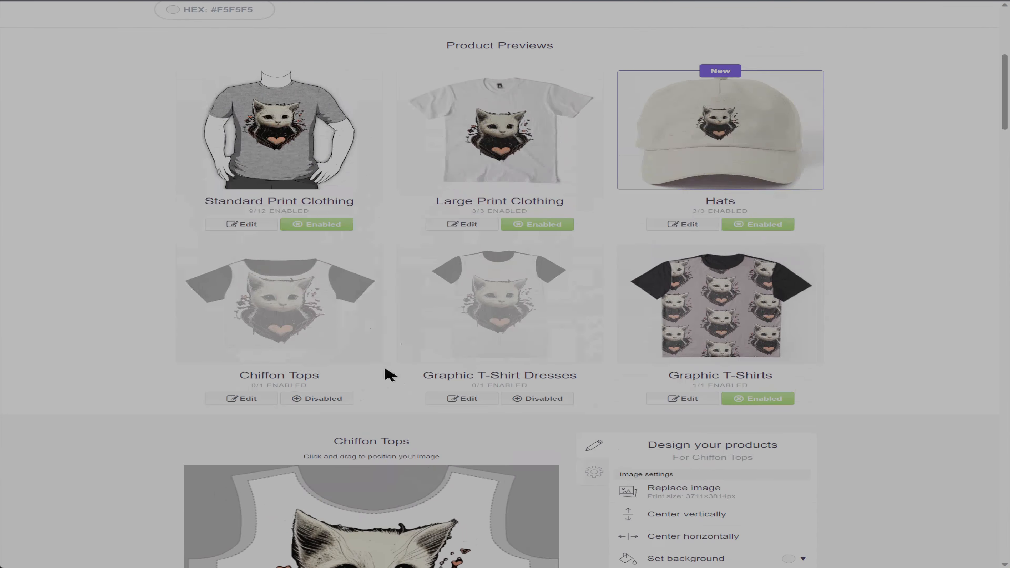
scroll(412, 501, down, 4)
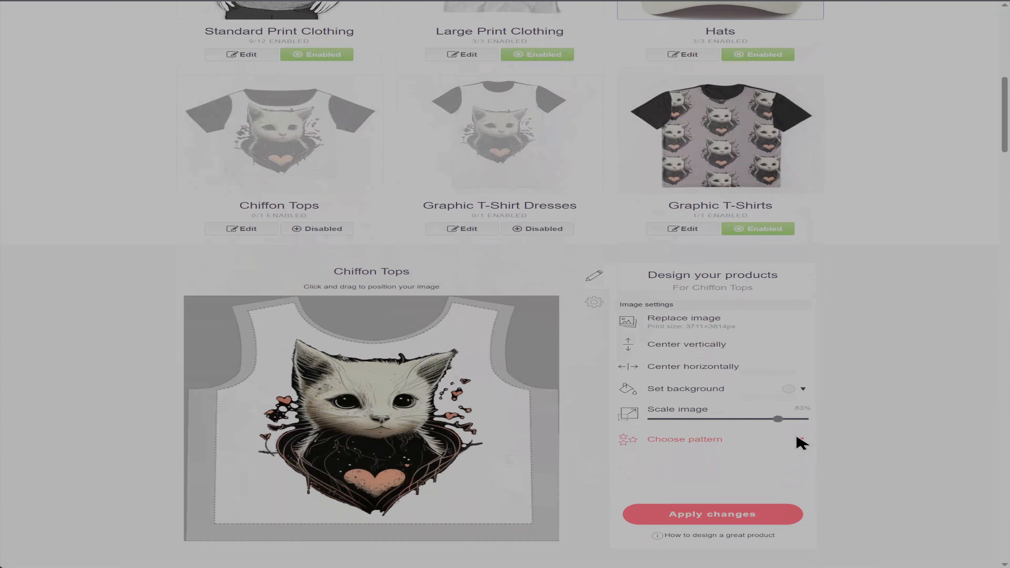
click(800, 392)
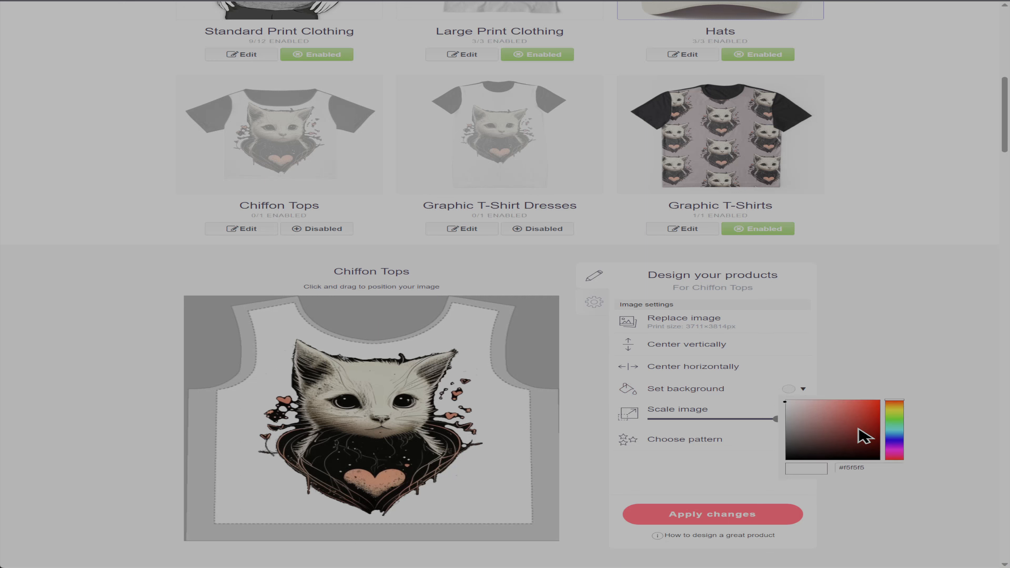
click(787, 402)
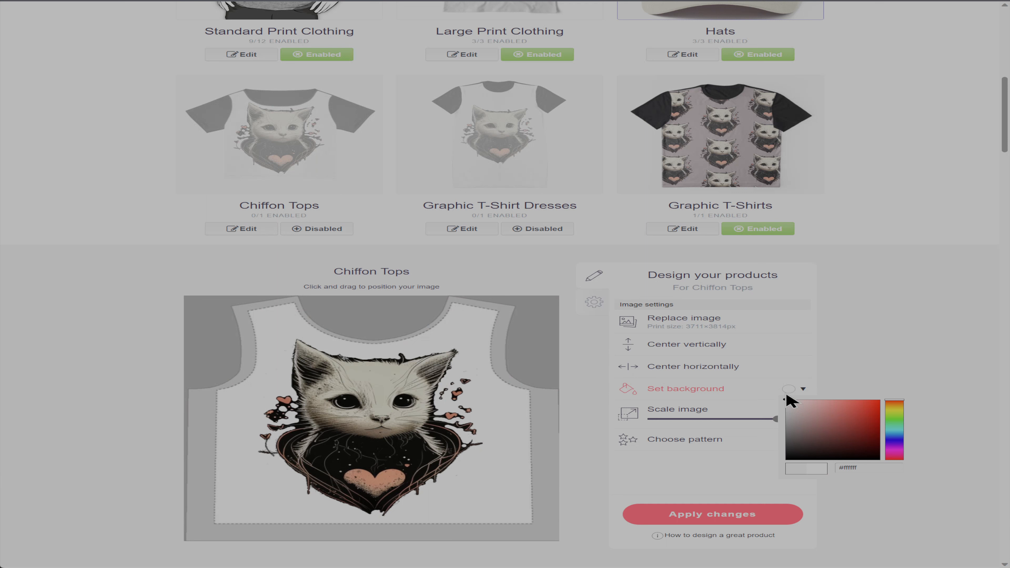
drag(789, 401, 778, 418)
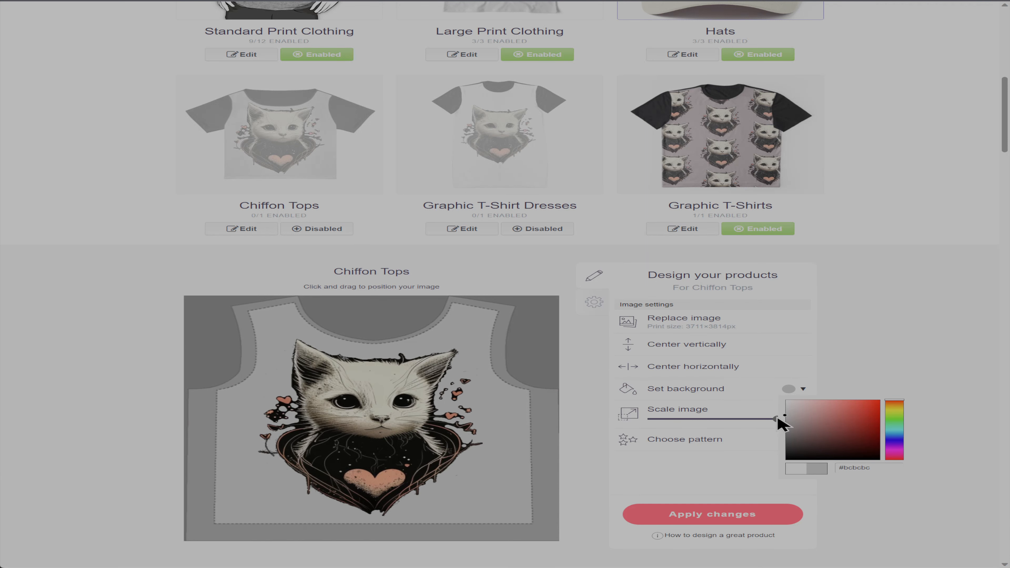
mouse_move(898, 414)
mouse_down()
mouse_move(873, 416)
mouse_move(897, 411)
mouse_up()
click(793, 409)
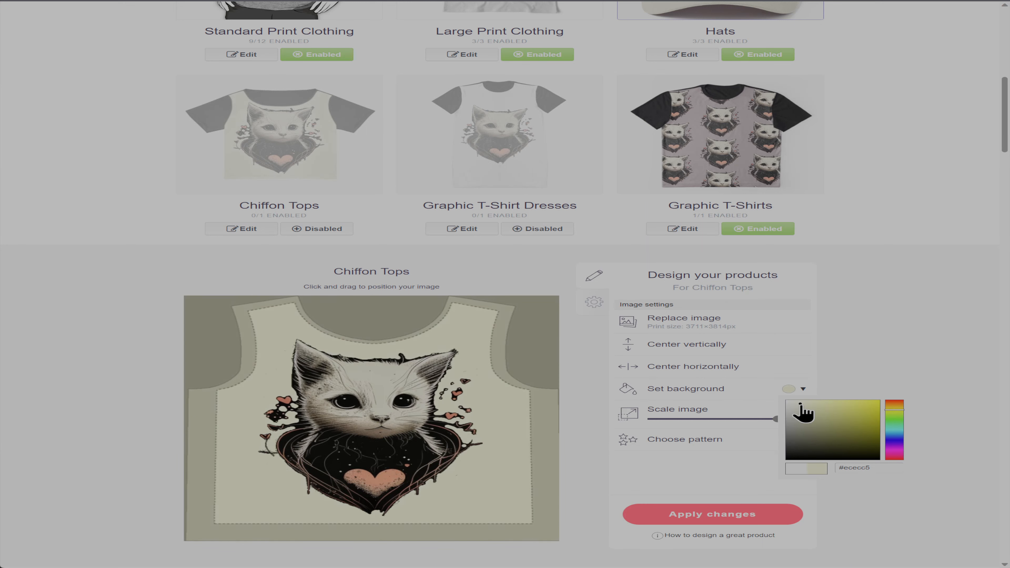
drag(788, 408, 789, 412)
Set the Chiffon Tops background to peach #e7b391, apply the changes and enable the product.
mouse_move(894, 409)
mouse_down()
mouse_move(809, 418)
mouse_move(898, 412)
mouse_up()
click(824, 407)
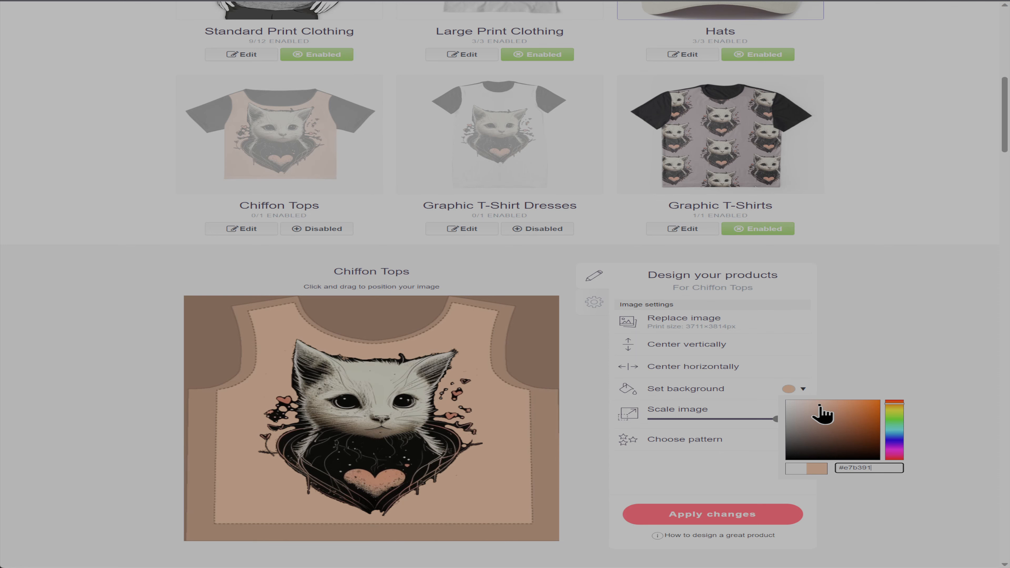
click(761, 516)
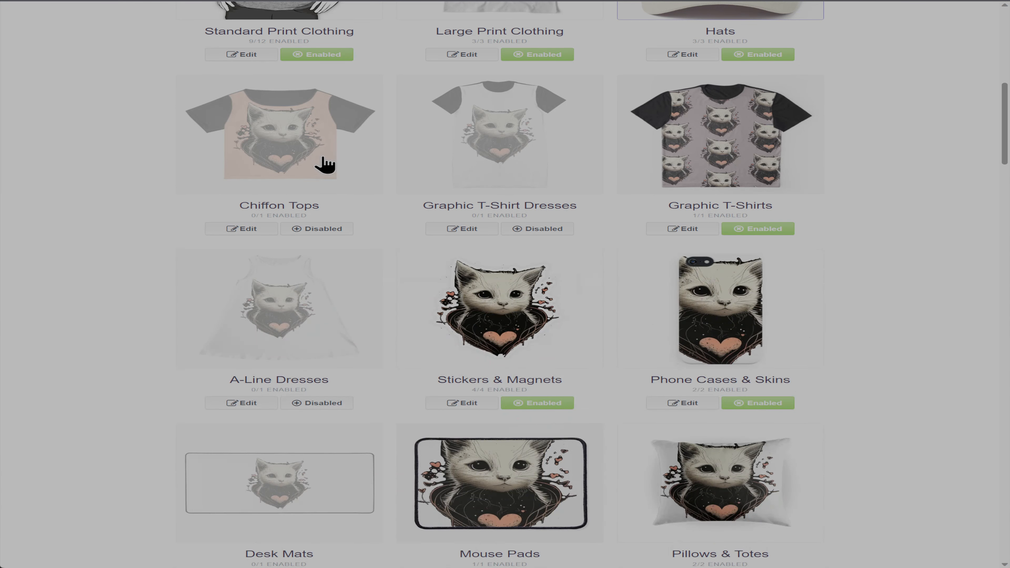
click(306, 230)
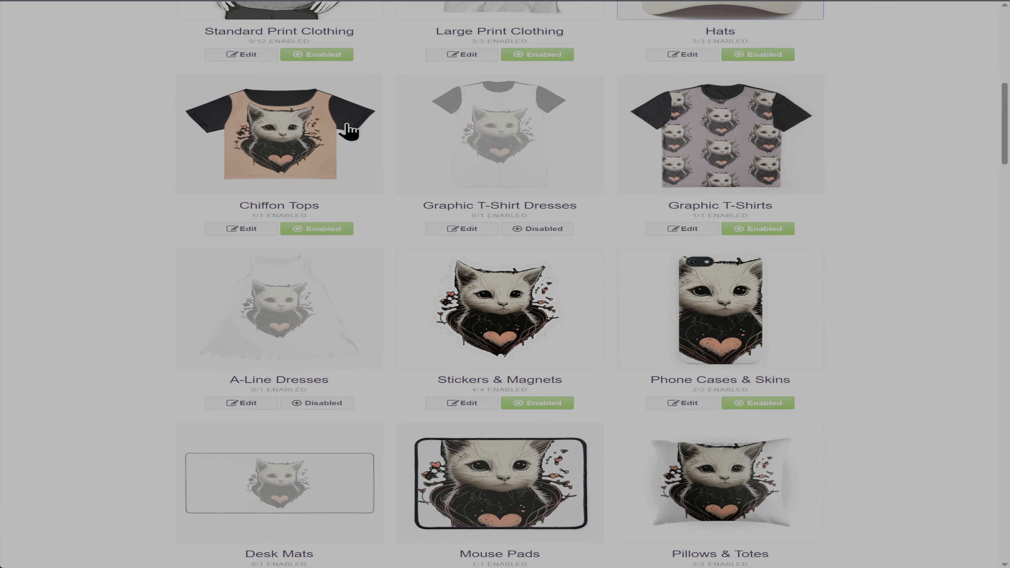
Enable Graphic T-Shirt Dresses, open their design for editing and apply it with the artwork as placed.
scroll(805, 291, up, 4)
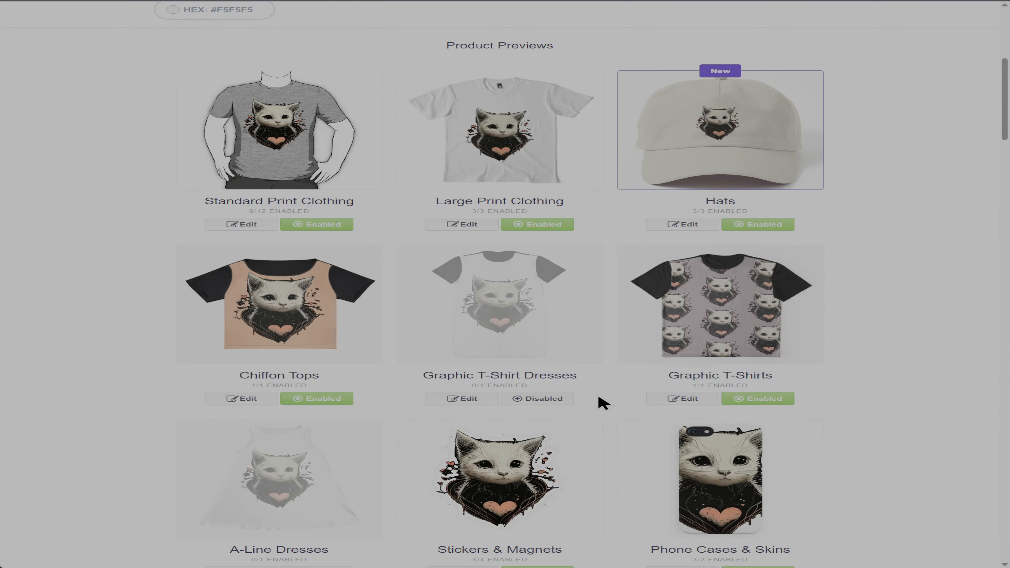
click(553, 401)
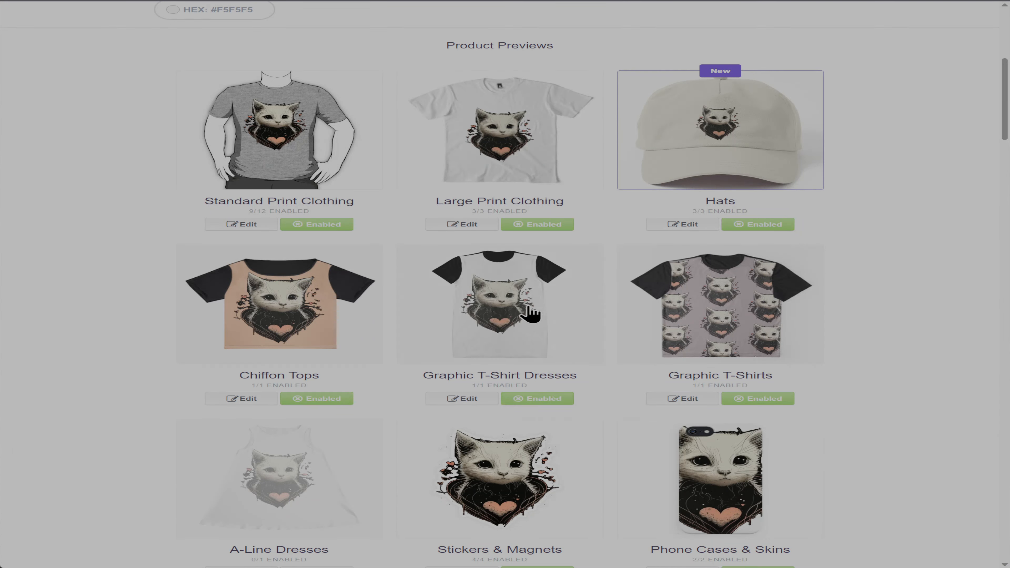
click(524, 315)
scroll(735, 449, down, 4)
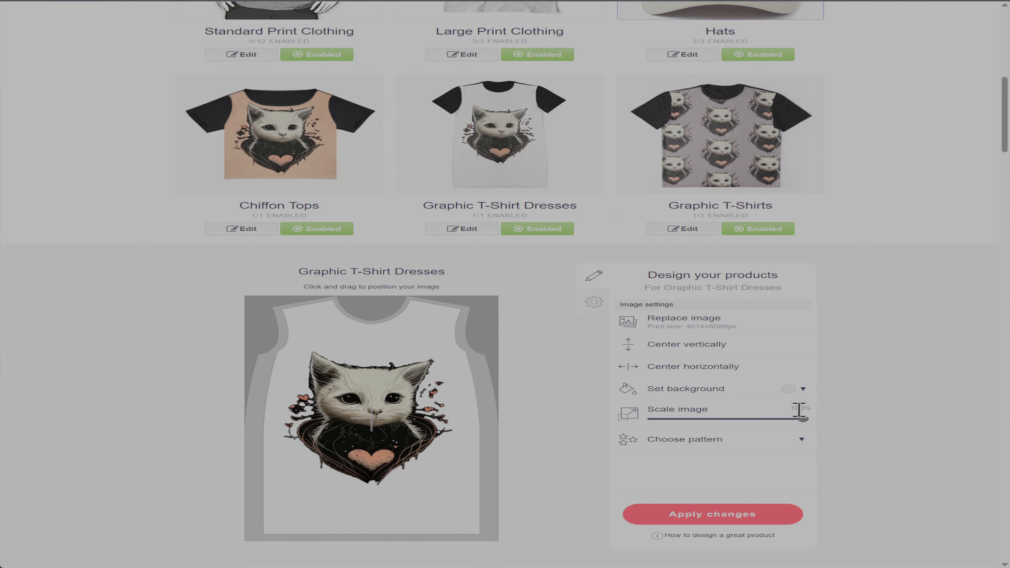
scroll(622, 300, up, 4)
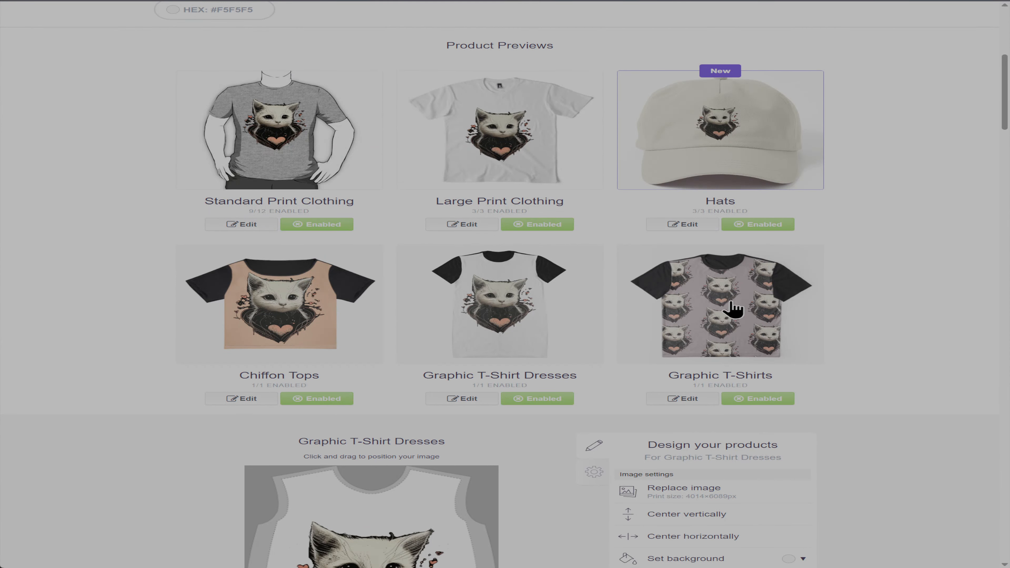
scroll(720, 289, down, 4)
click(750, 518)
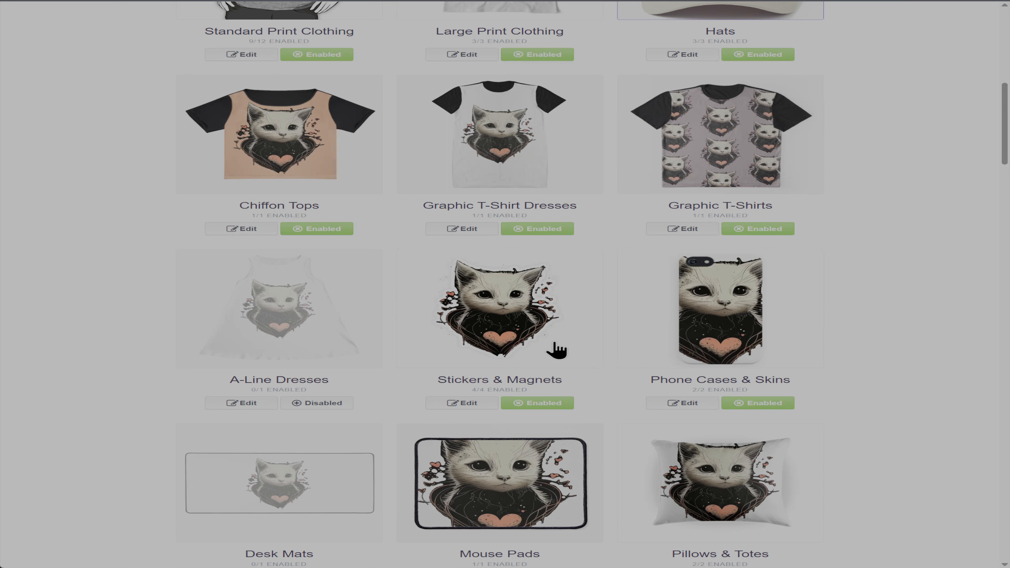
Open the Stickers & Magnets design and examine the cut-out preview and image settings.
click(537, 311)
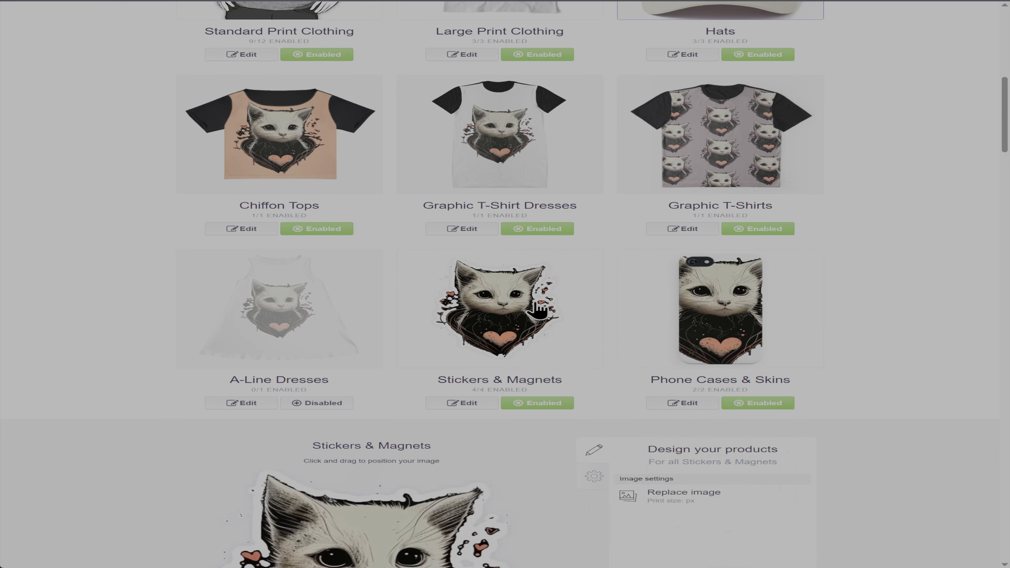
scroll(577, 385, down, 4)
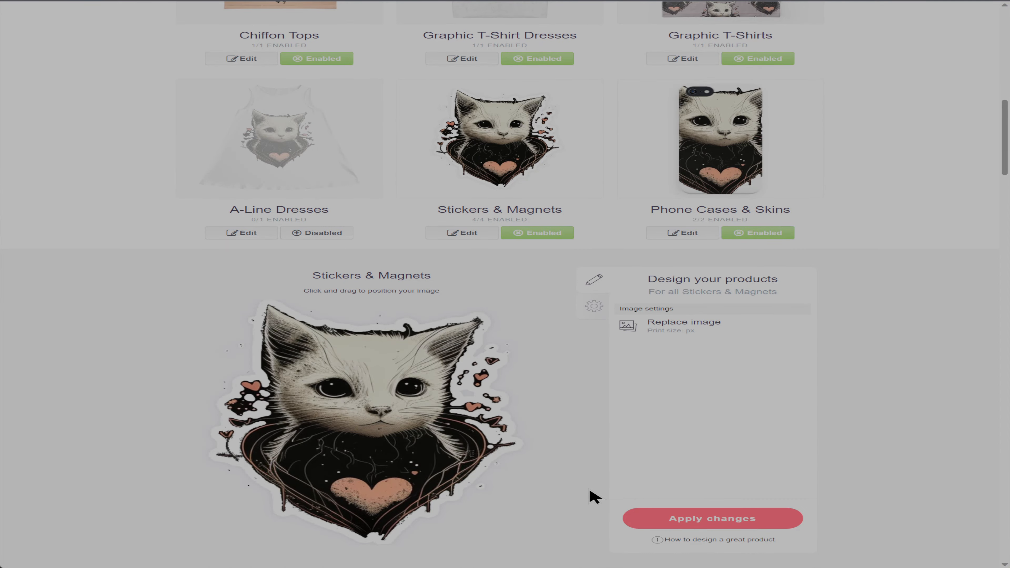
scroll(590, 495, down, 5)
scroll(581, 495, up, 5)
Enable A-Line Dresses, open their design for editing and move the artwork slightly lower on the dress.
click(343, 234)
click(305, 127)
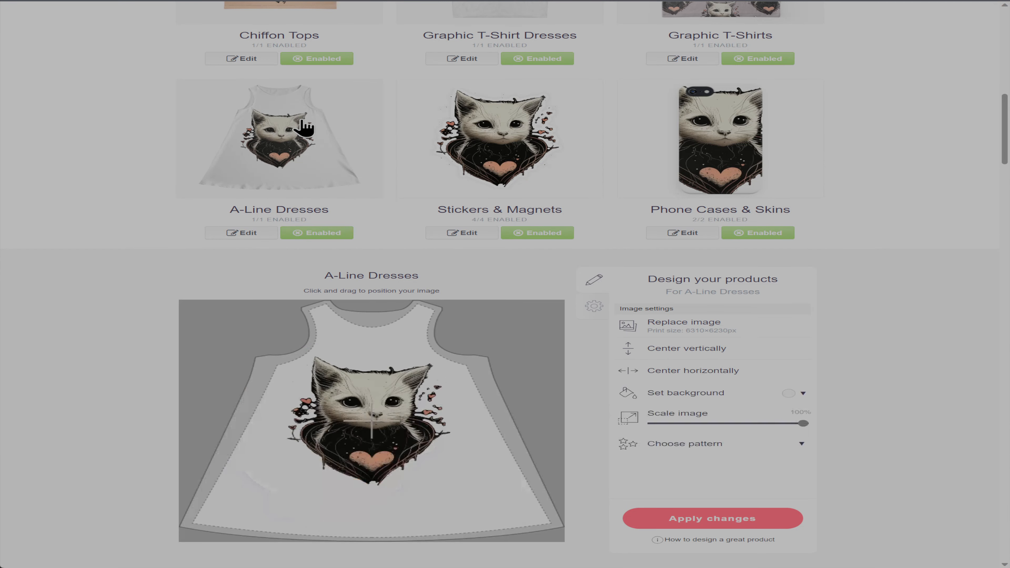
mouse_move(379, 431)
mouse_down()
mouse_move(384, 461)
mouse_move(383, 450)
mouse_up()
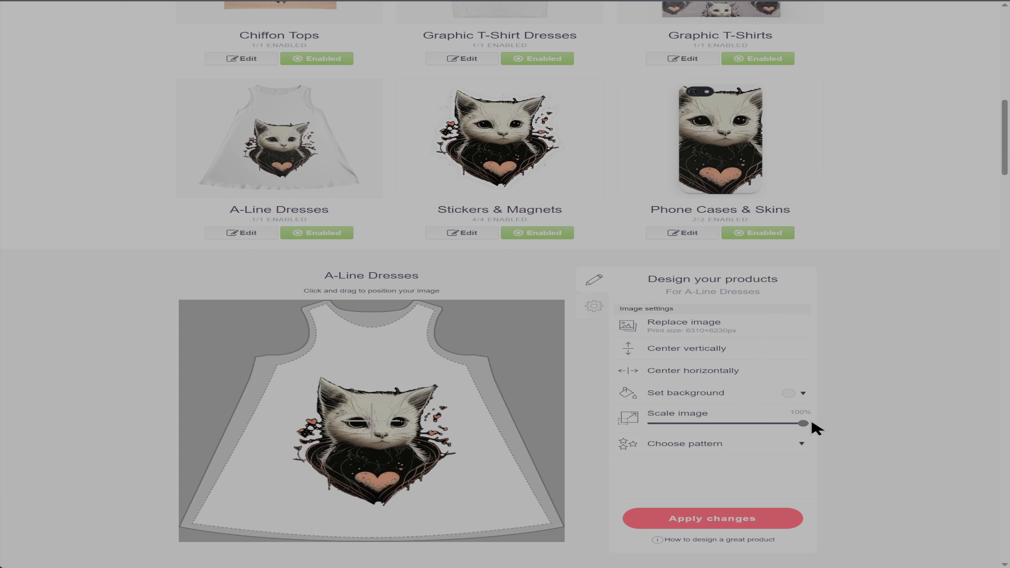
Set the A-Line Dresses background to teal green #5ec8a8 and apply the changes.
click(804, 395)
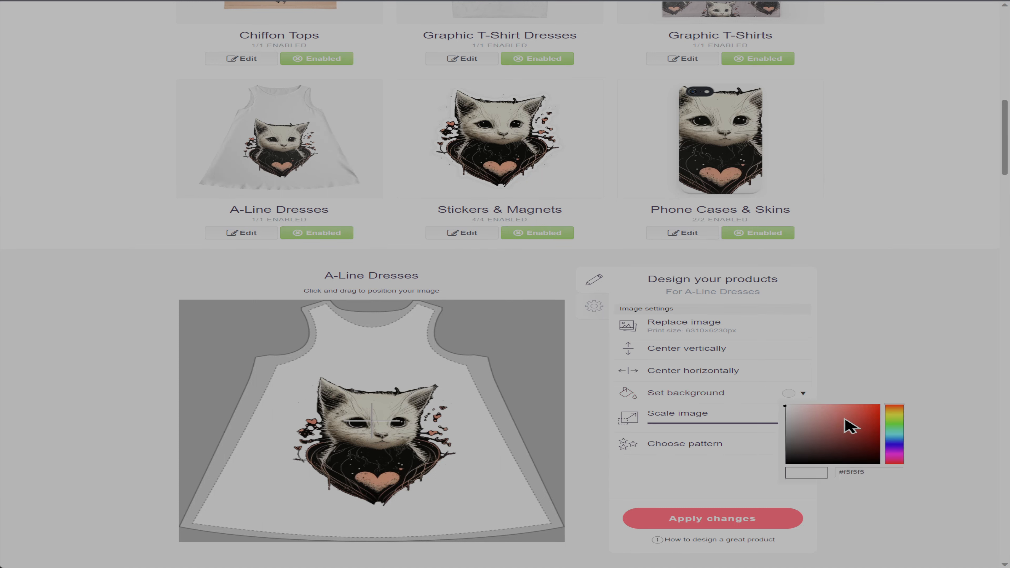
click(896, 433)
click(835, 418)
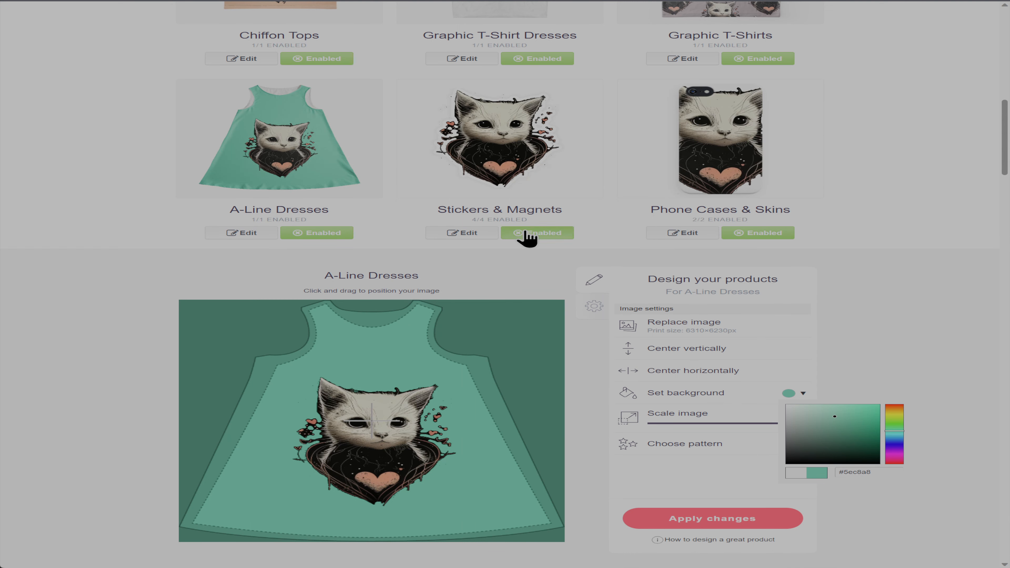
click(735, 518)
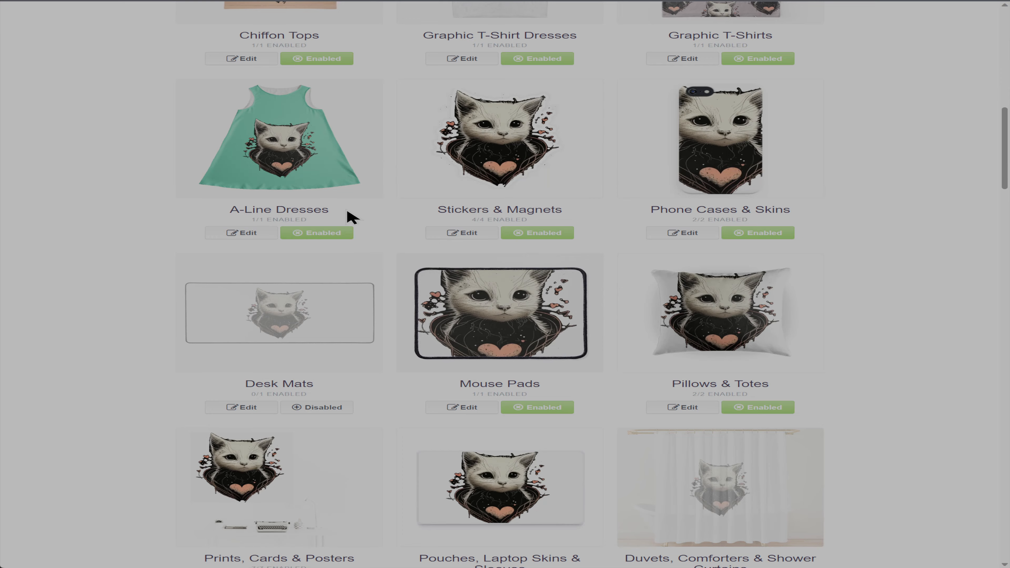
Reopen the A-Line Dresses design and review the artwork on the colored dress.
click(281, 192)
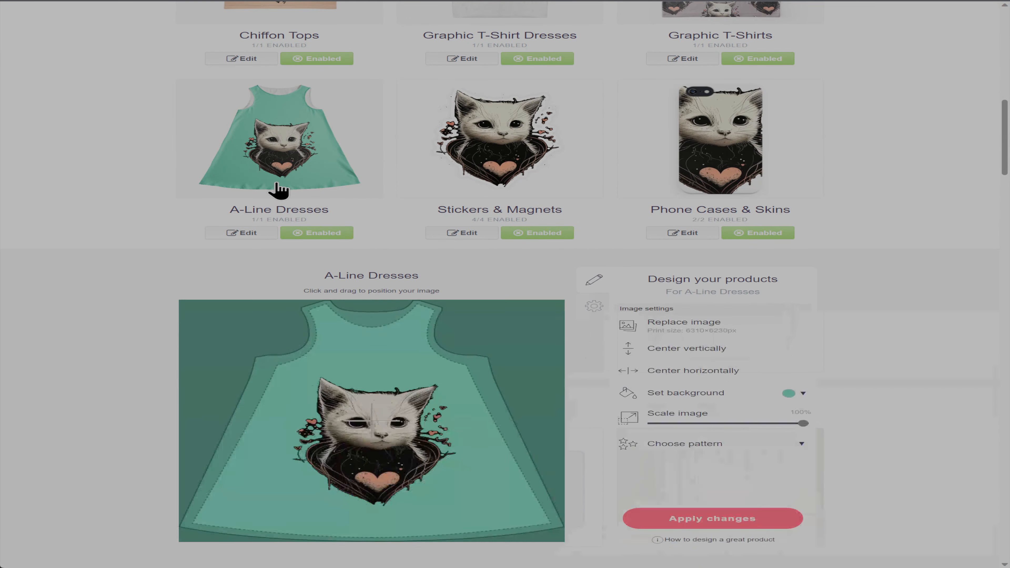
scroll(522, 454, down, 4)
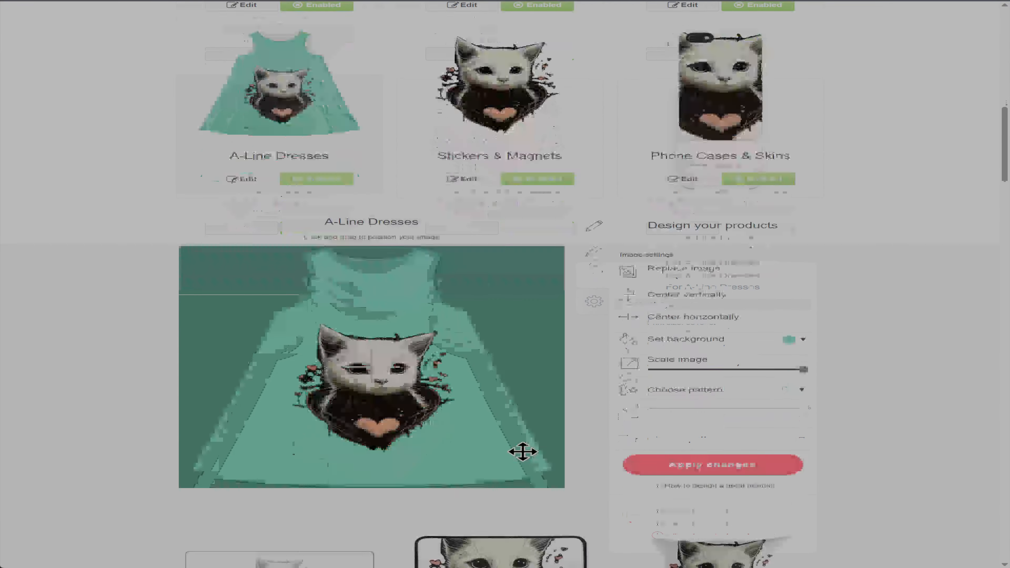
scroll(772, 293, up, 2)
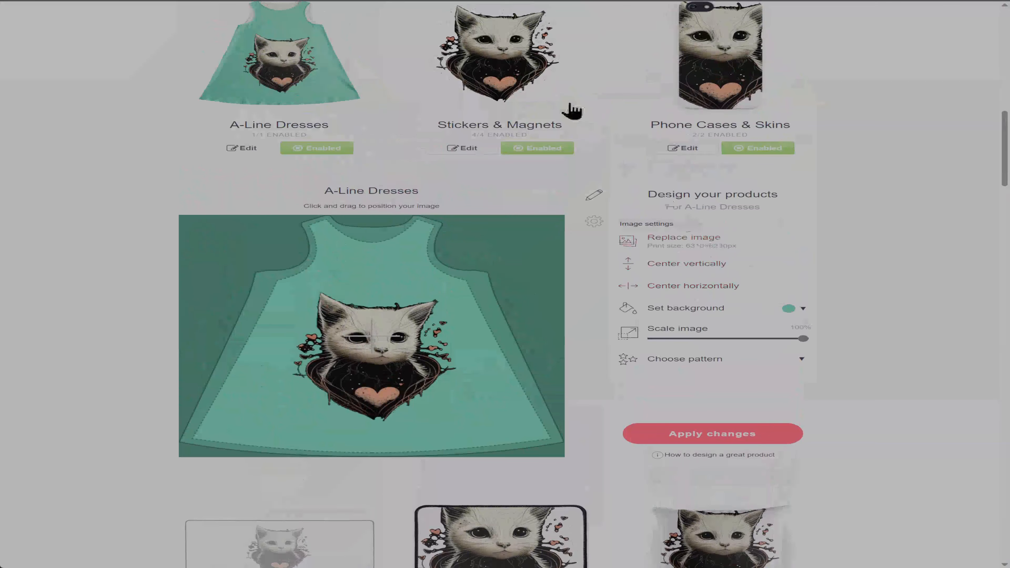
scroll(581, 121, up, 2)
Open the Phone Cases & Skins design, shift the artwork slightly down and scale it down to 29%.
click(733, 165)
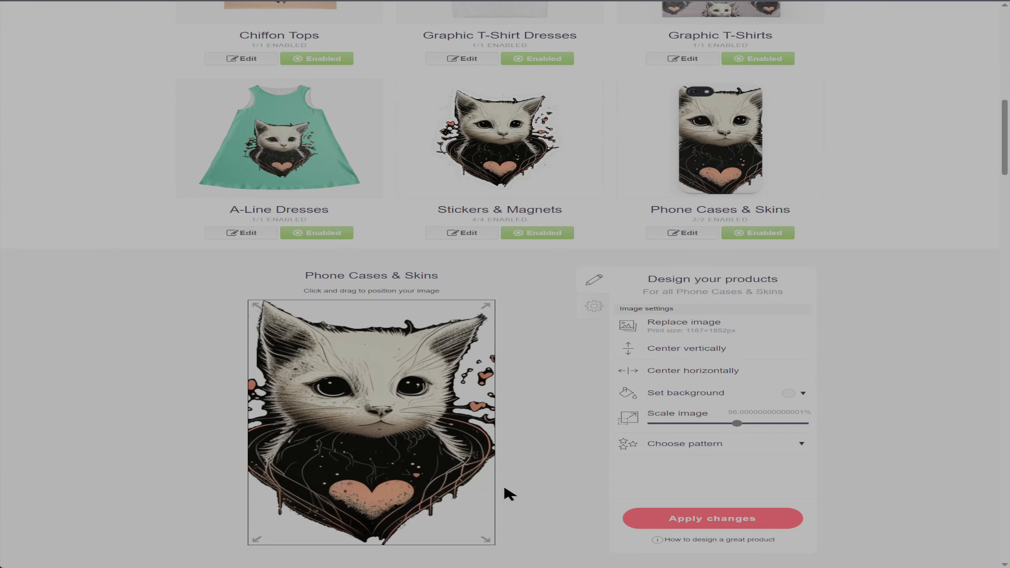
drag(361, 418, 367, 430)
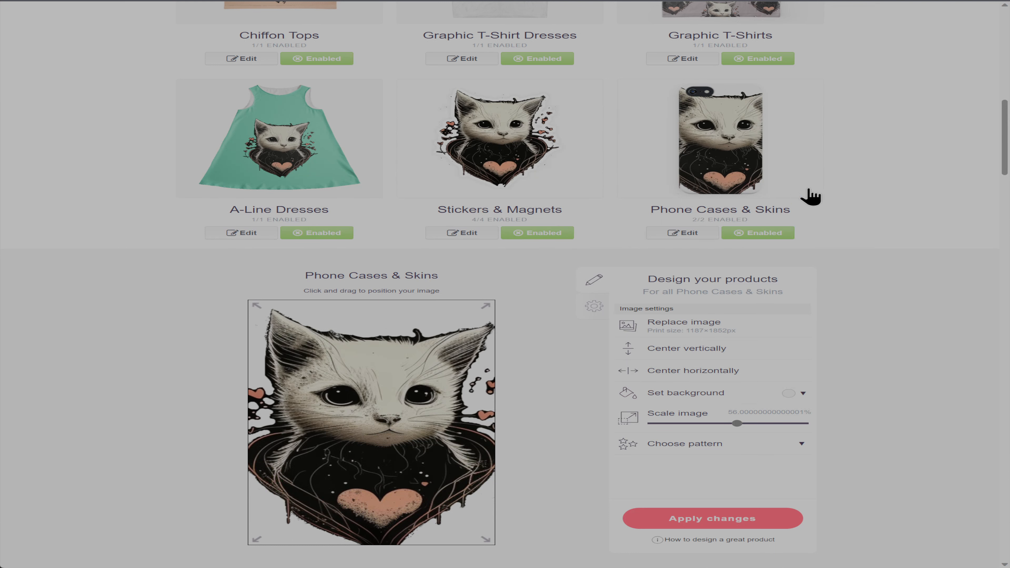
drag(736, 427, 702, 445)
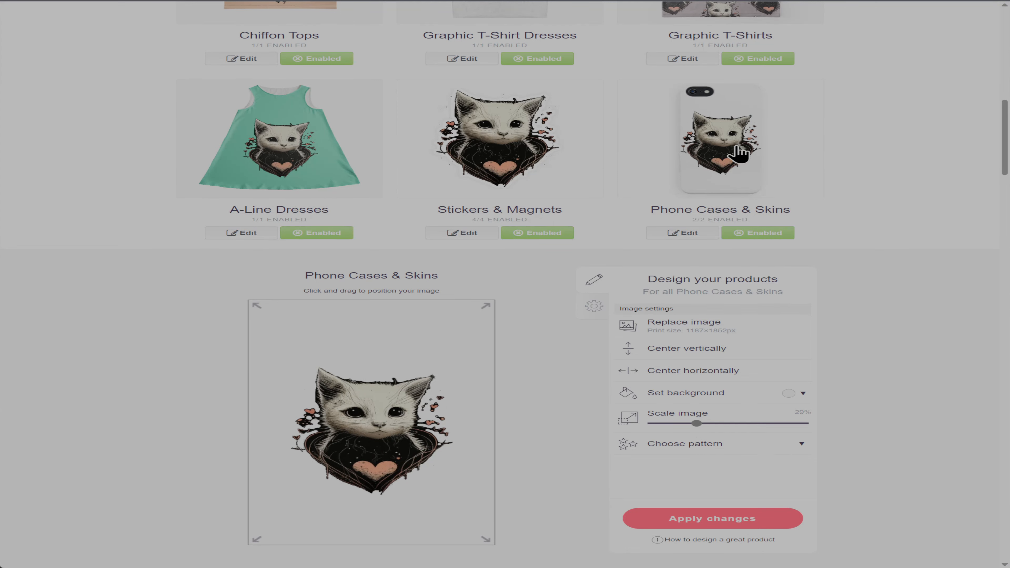
Repeat the artwork in a regular grid pattern on Phone Cases & Skins.
click(806, 444)
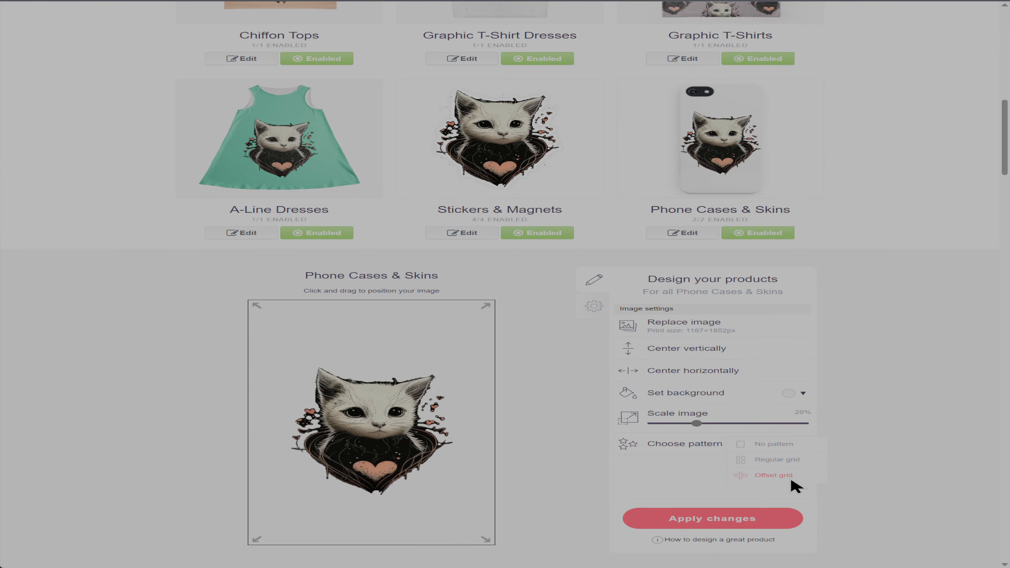
click(797, 465)
scroll(766, 309, up, 8)
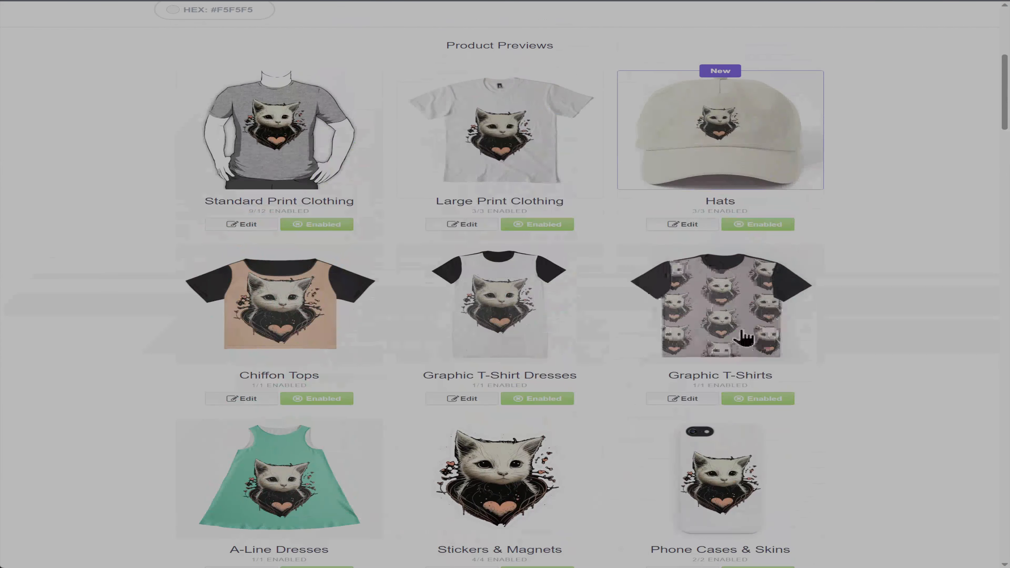
scroll(646, 294, down, 8)
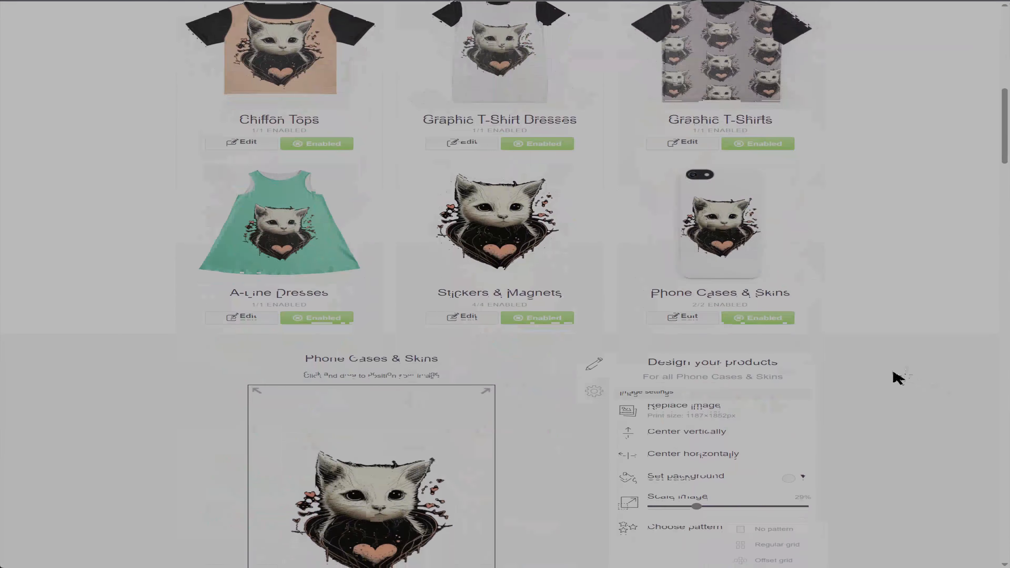
scroll(900, 409, down, 1)
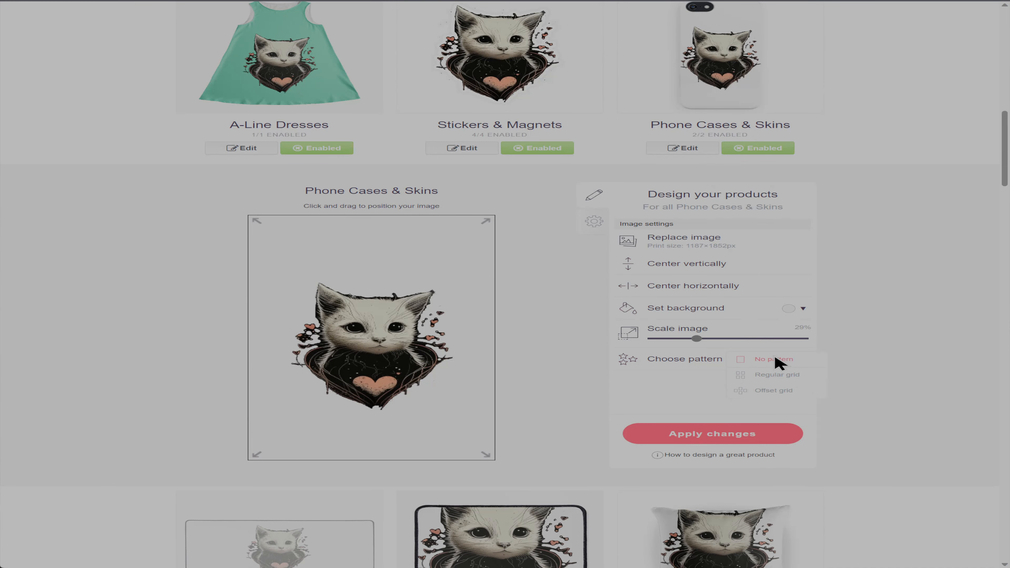
click(776, 375)
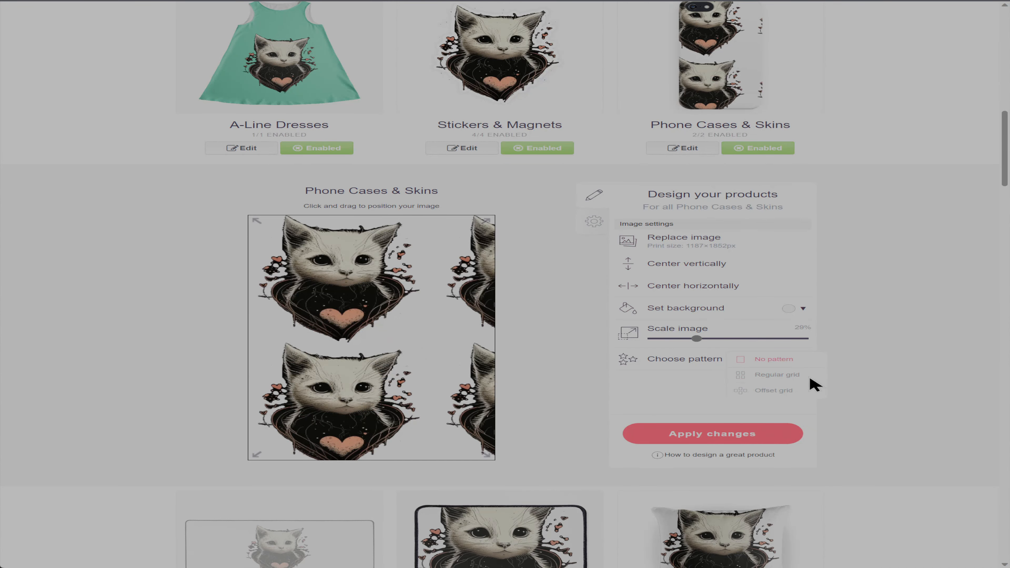
Scale the repeated phone case pattern down to 9%, then enlarge it to 38%.
drag(701, 338, 669, 340)
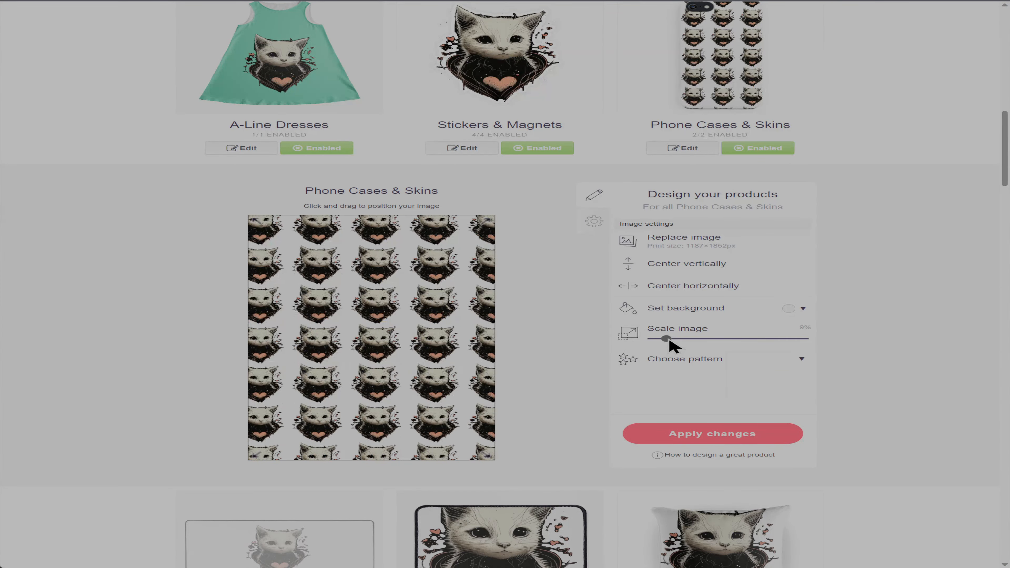
scroll(759, 153, up, 2)
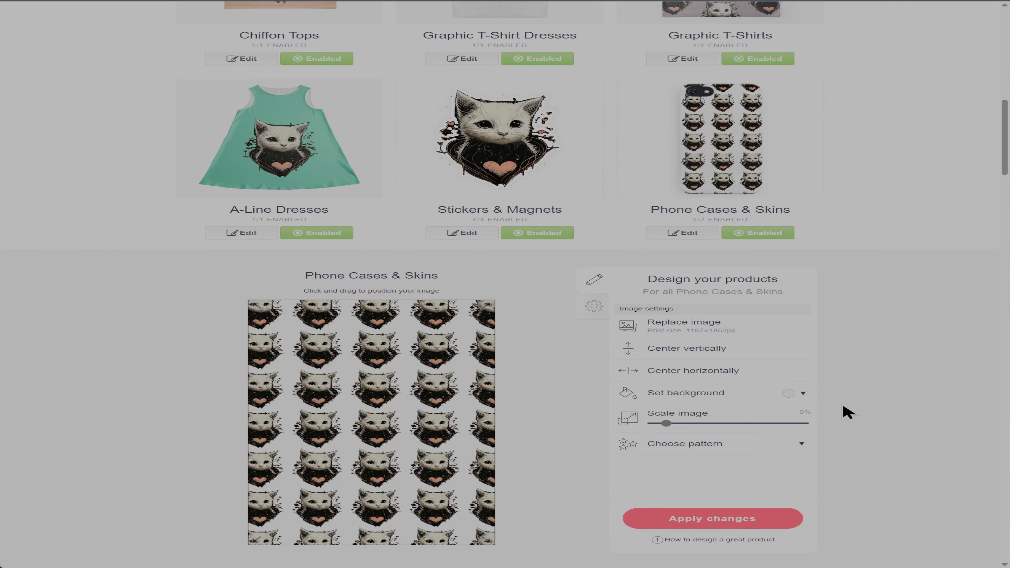
drag(666, 423, 727, 412)
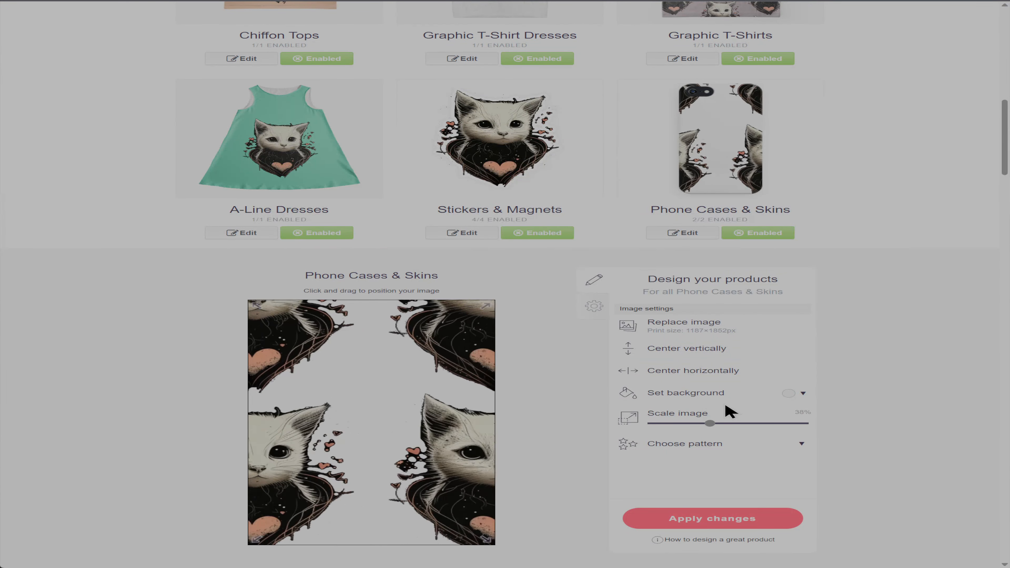
Remove the repeat pattern from Phone Cases & Skins, scale the single artwork down to 29%, and apply the changes.
drag(382, 413, 324, 394)
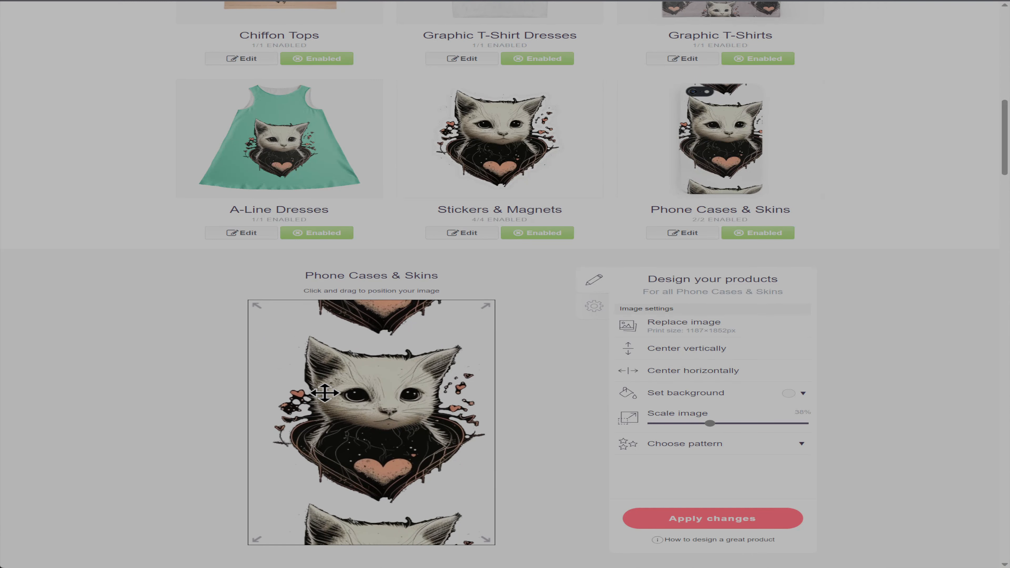
click(789, 445)
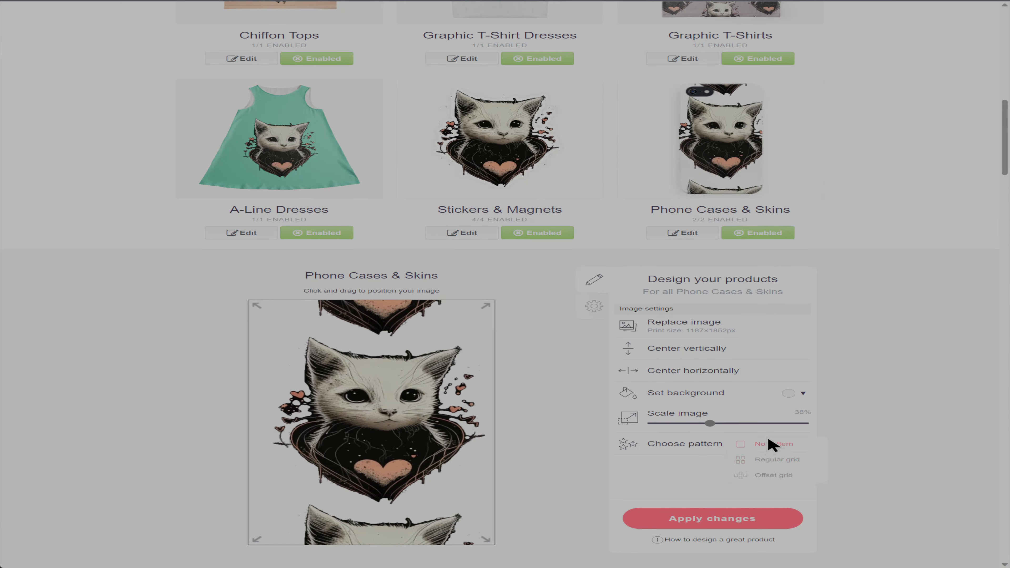
click(769, 443)
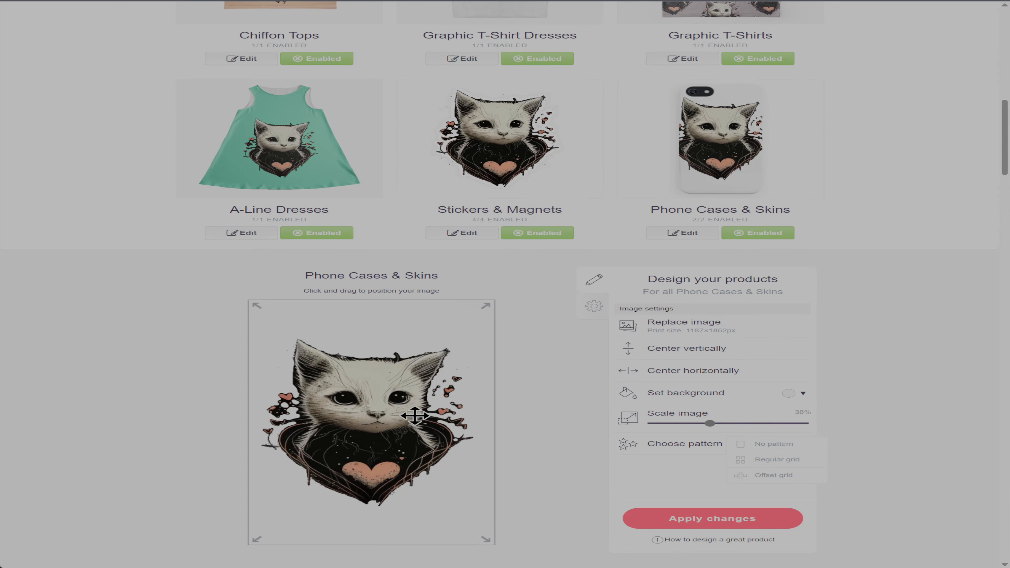
drag(706, 425, 699, 424)
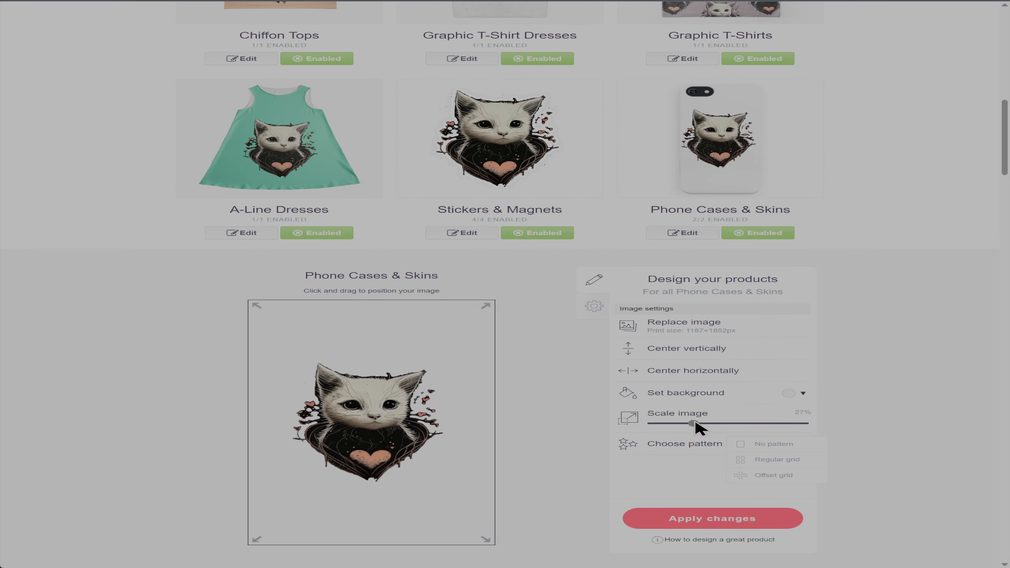
click(712, 519)
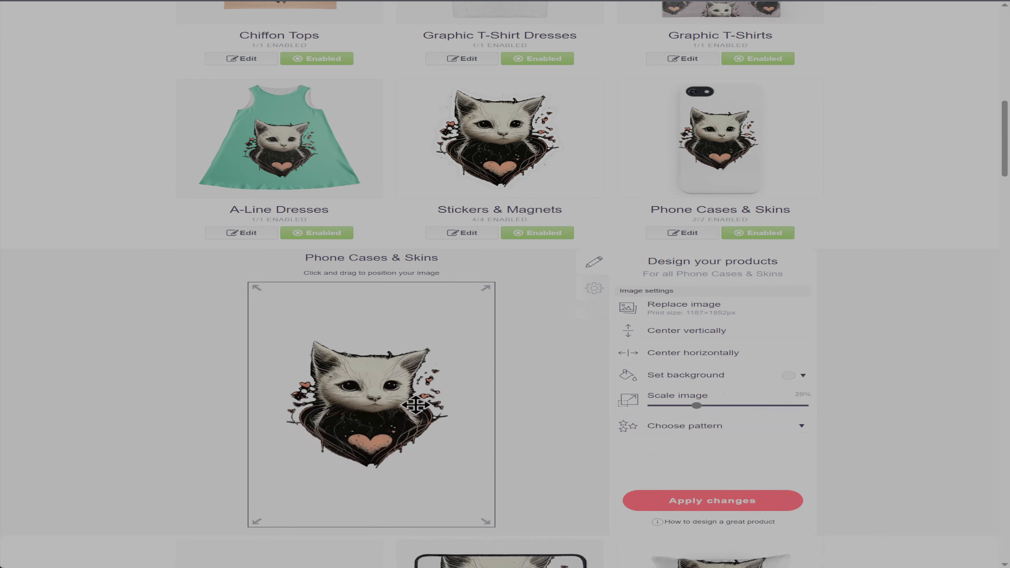
Reopen the Phone Cases & Skins design, scale the artwork to 26%, and center it horizontally.
click(735, 139)
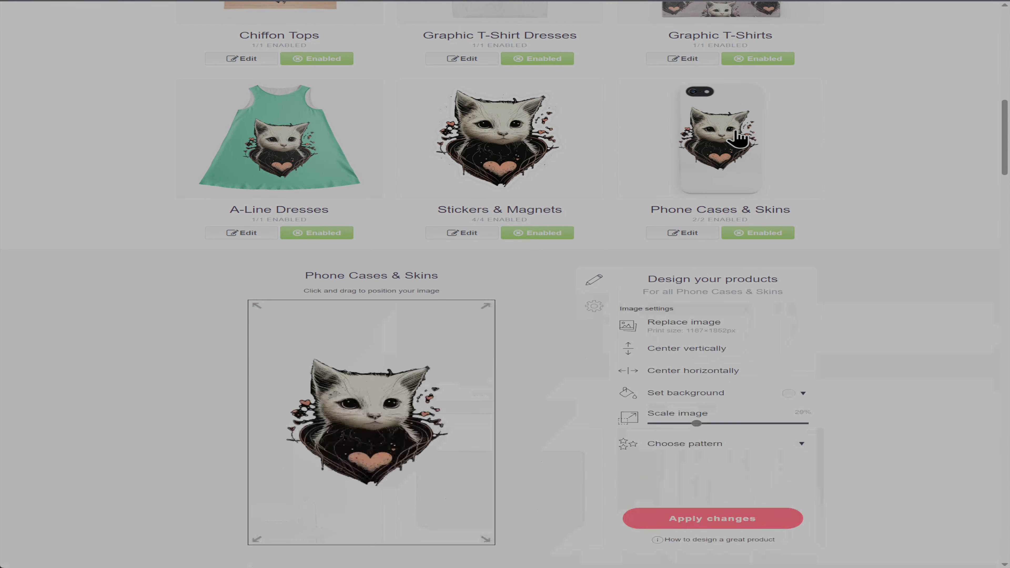
drag(391, 403, 385, 438)
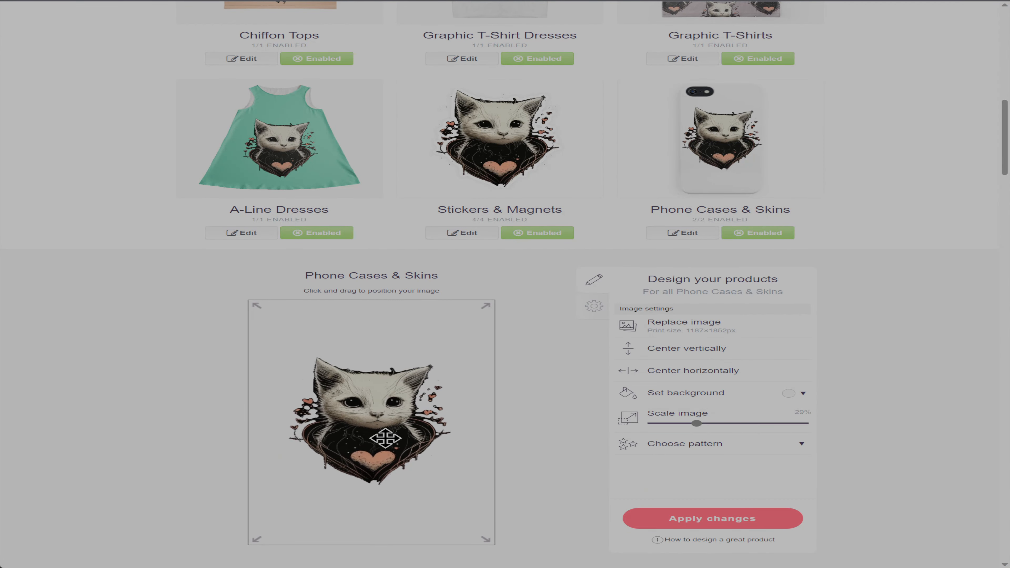
drag(696, 423, 691, 423)
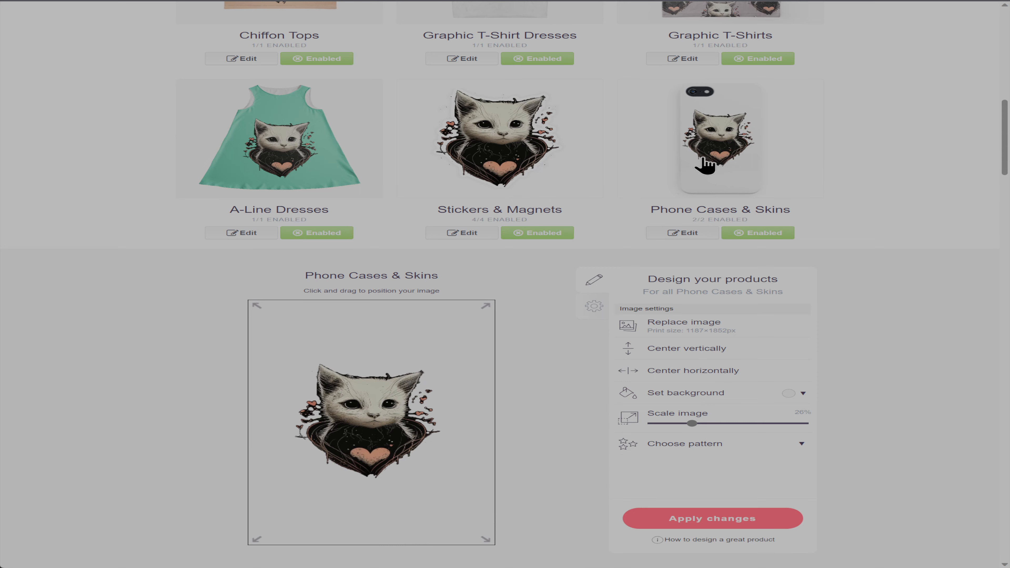
click(730, 132)
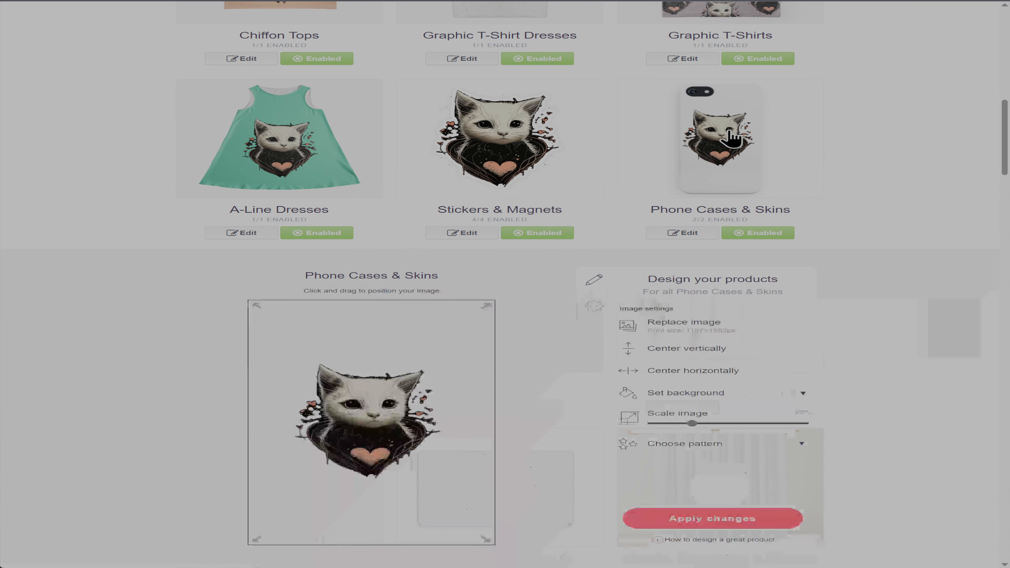
drag(381, 449, 386, 448)
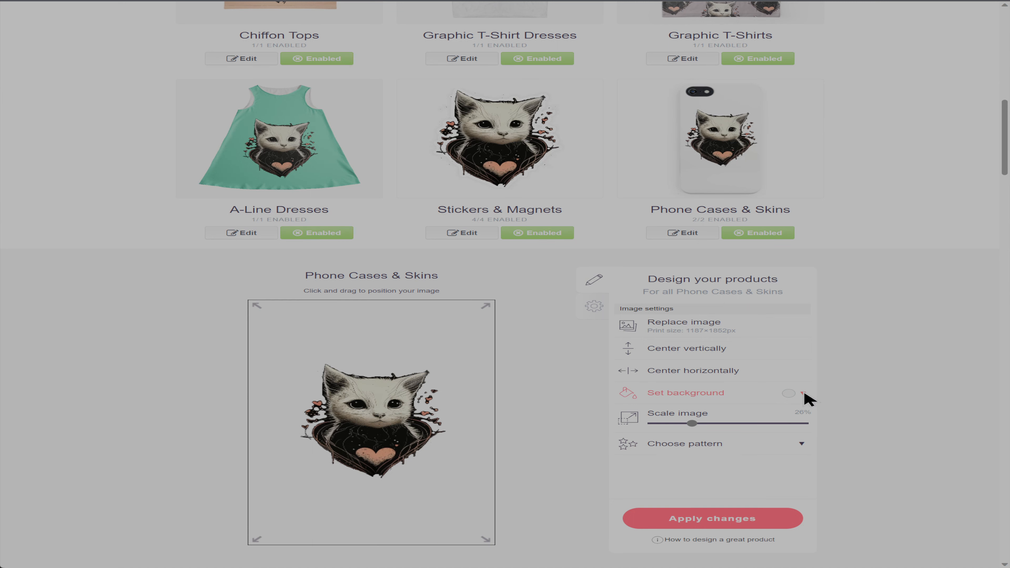
click(775, 373)
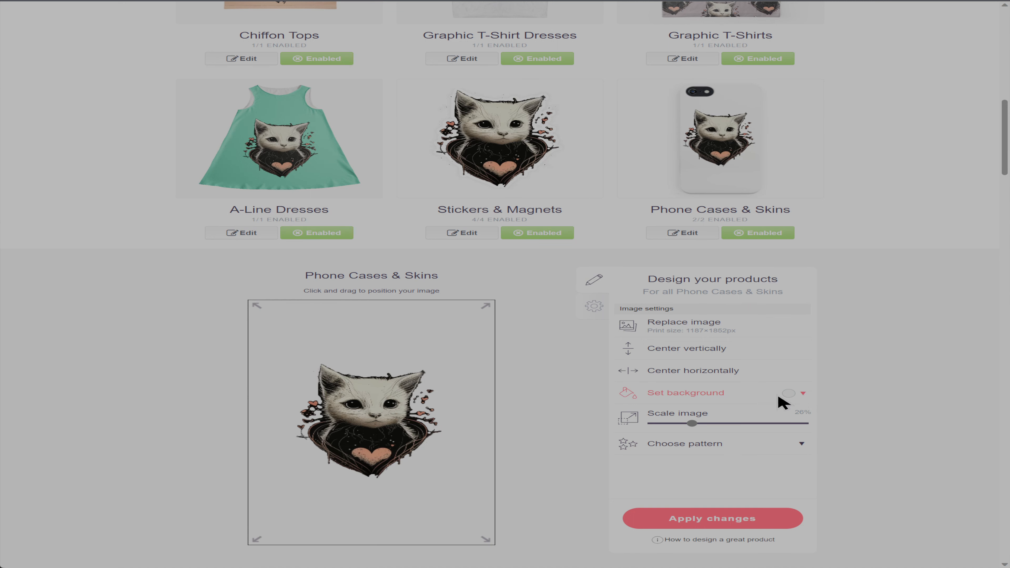
Set the Phone Cases & Skins background to lavender #c1c0e2, shift the artwork slightly right, and apply the changes.
click(790, 394)
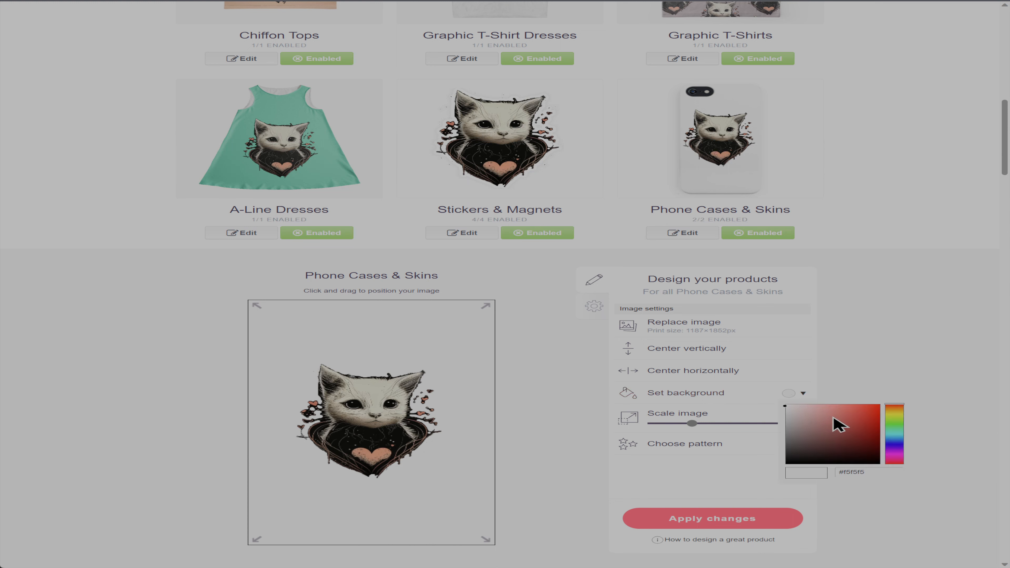
click(811, 420)
mouse_move(811, 420)
mouse_down()
mouse_move(784, 419)
mouse_move(794, 410)
mouse_up()
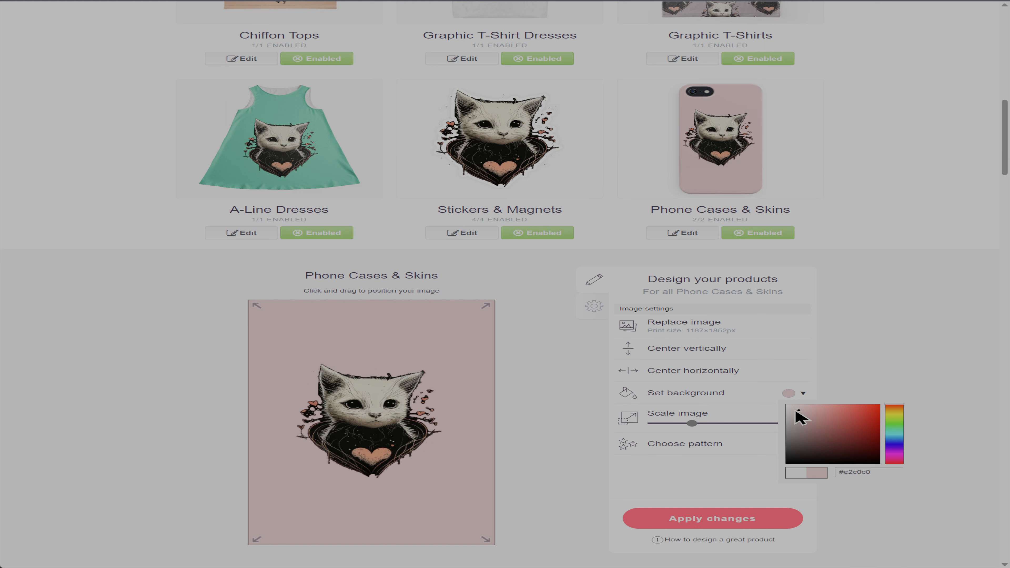
click(894, 445)
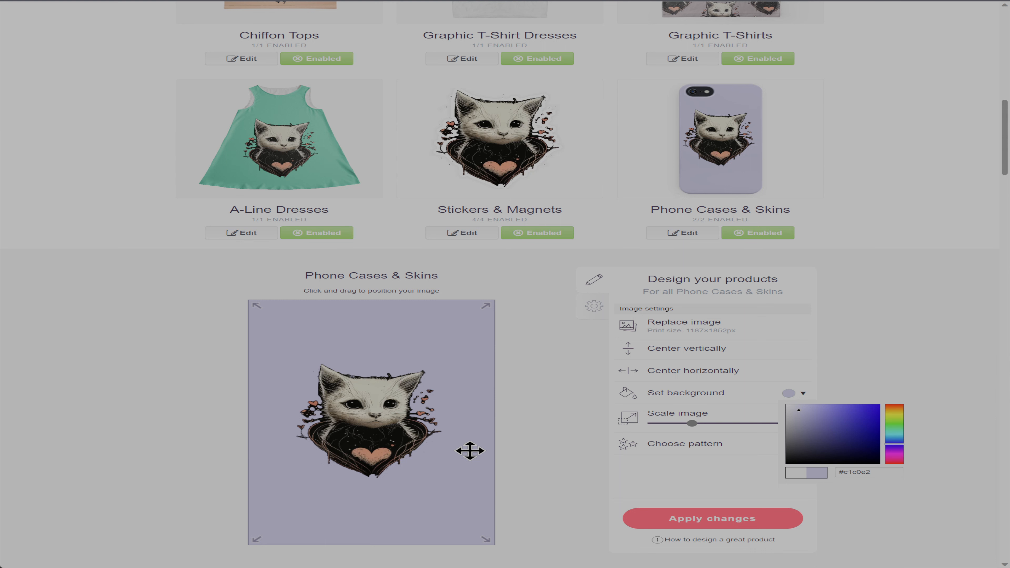
drag(470, 450, 473, 450)
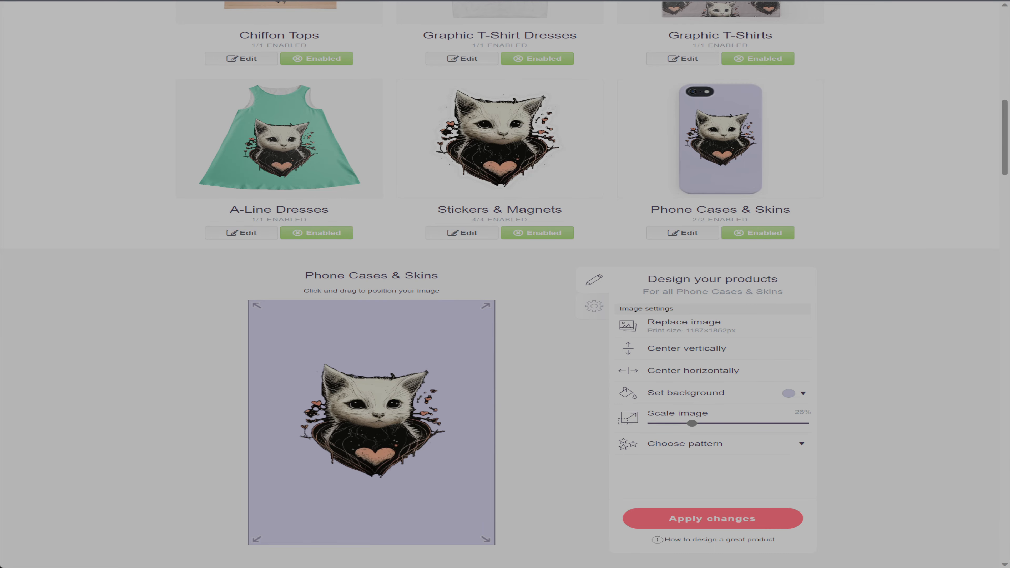
click(730, 525)
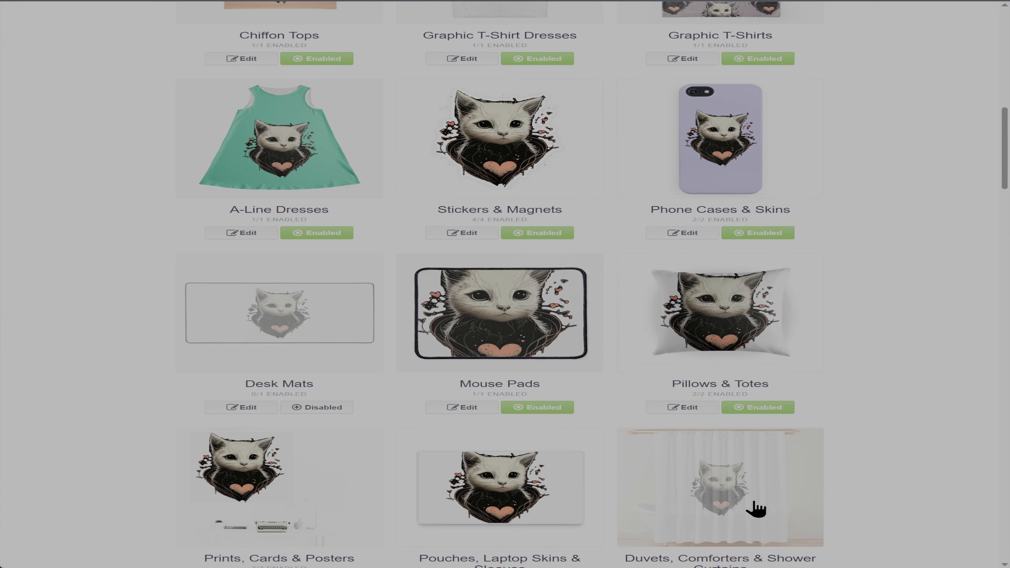
Open the Desk Mats design and enable the product.
scroll(869, 296, up, 4)
scroll(872, 310, down, 8)
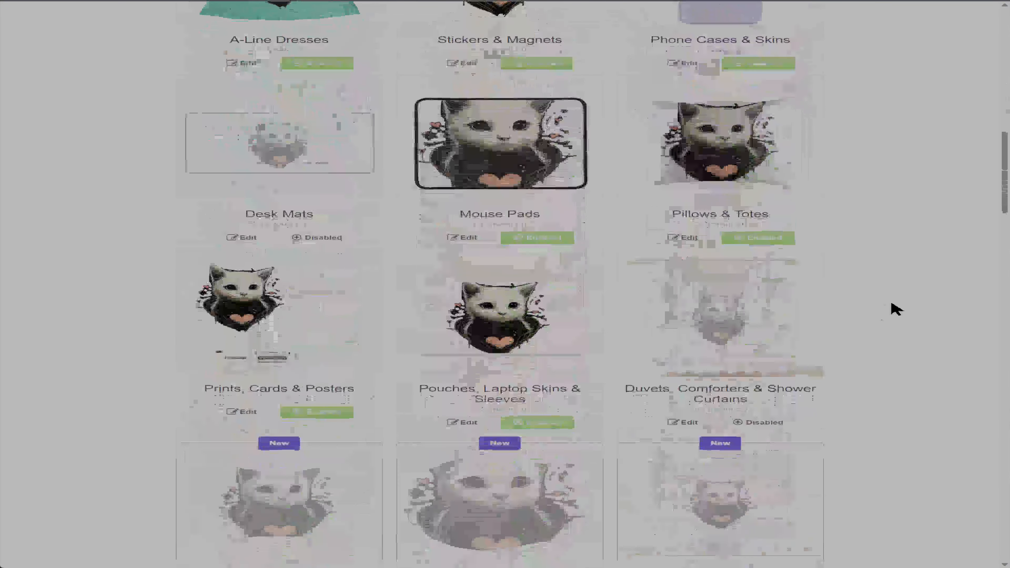
click(296, 133)
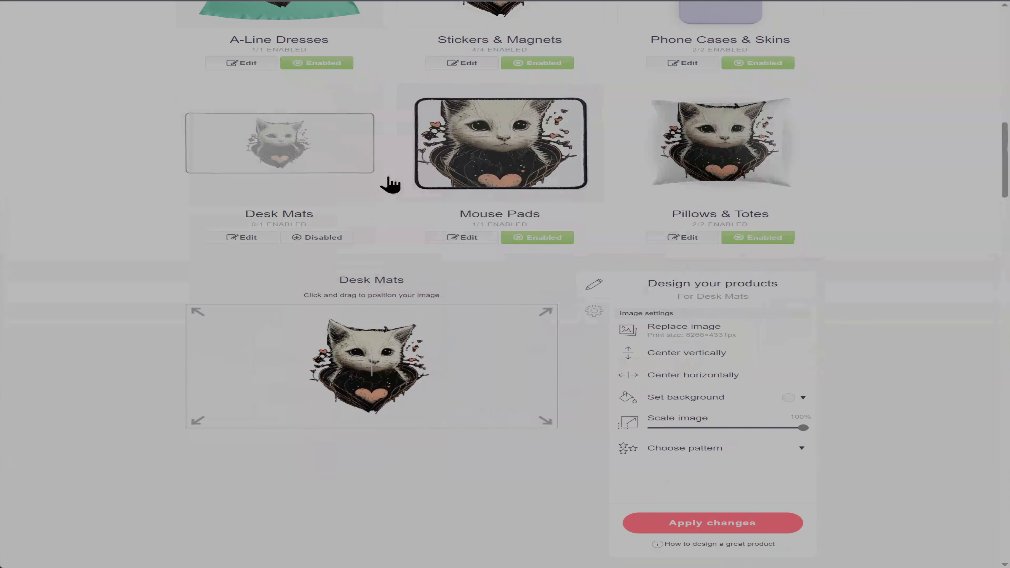
click(315, 241)
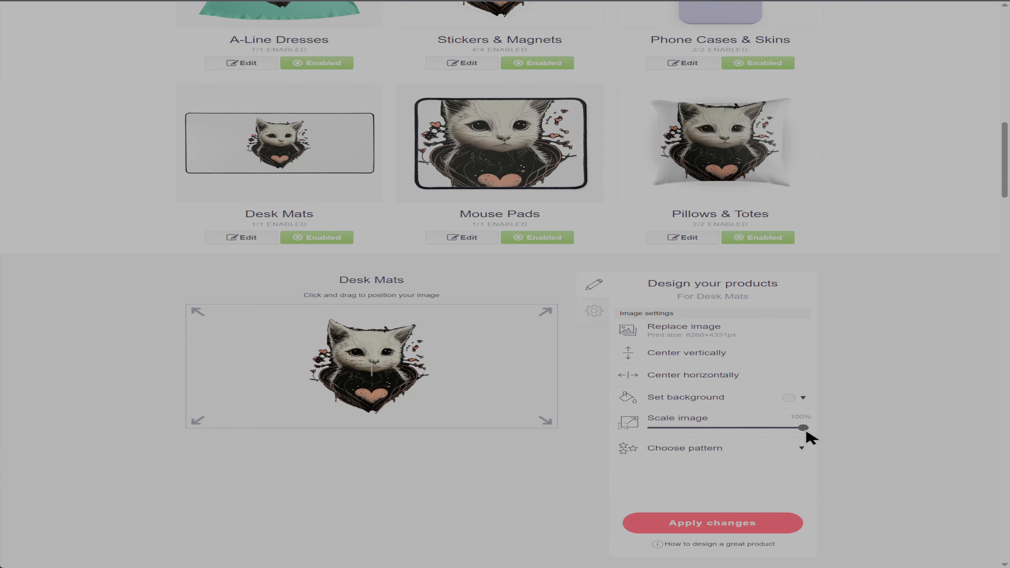
Repeat the artwork in a regular grid on Desk Mats, scale it to 85%, and position three full cats across the mat.
scroll(592, 378, up, 2)
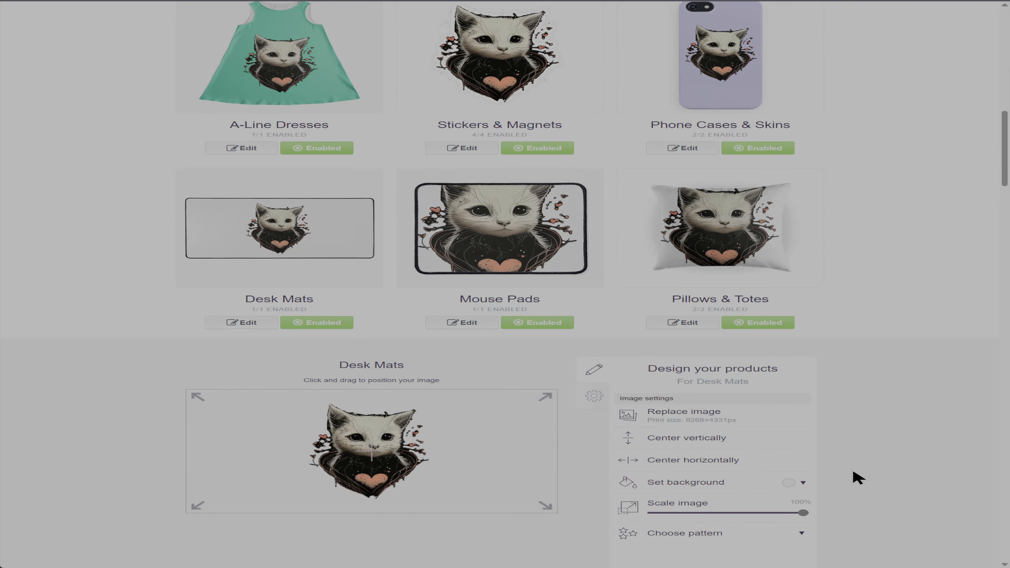
scroll(854, 475, down, 2)
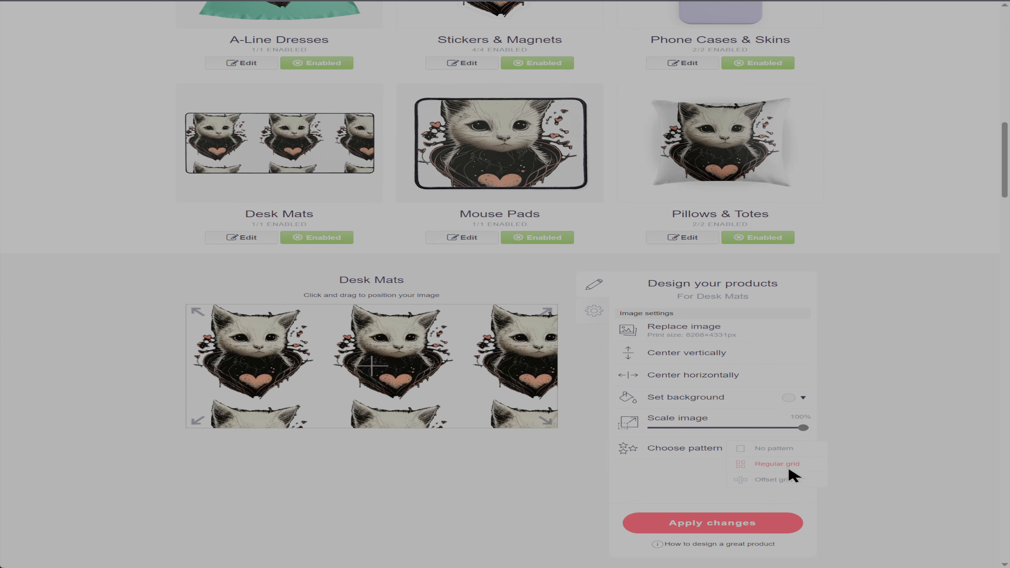
drag(795, 426, 789, 431)
drag(453, 400, 453, 422)
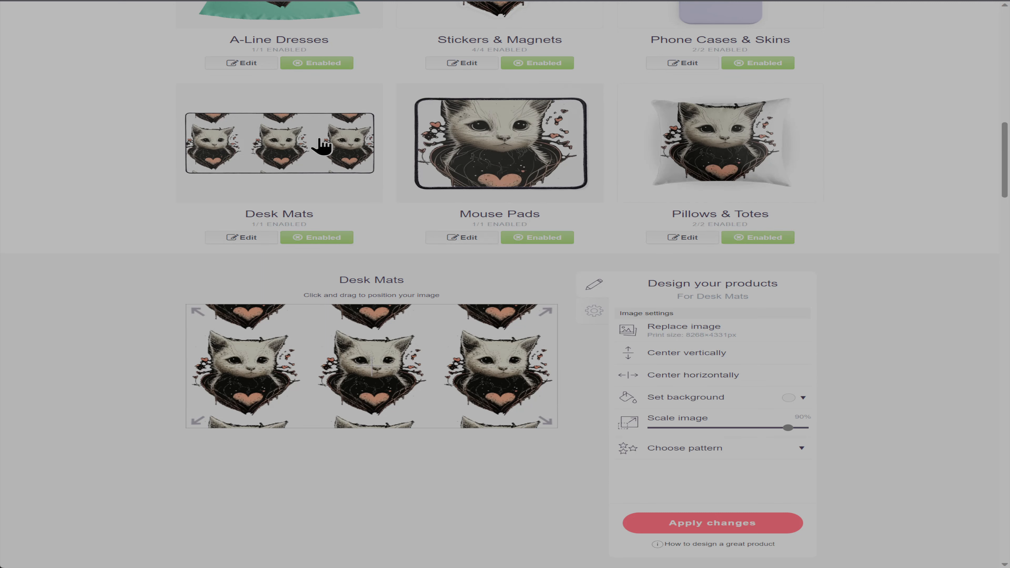
drag(788, 427, 780, 427)
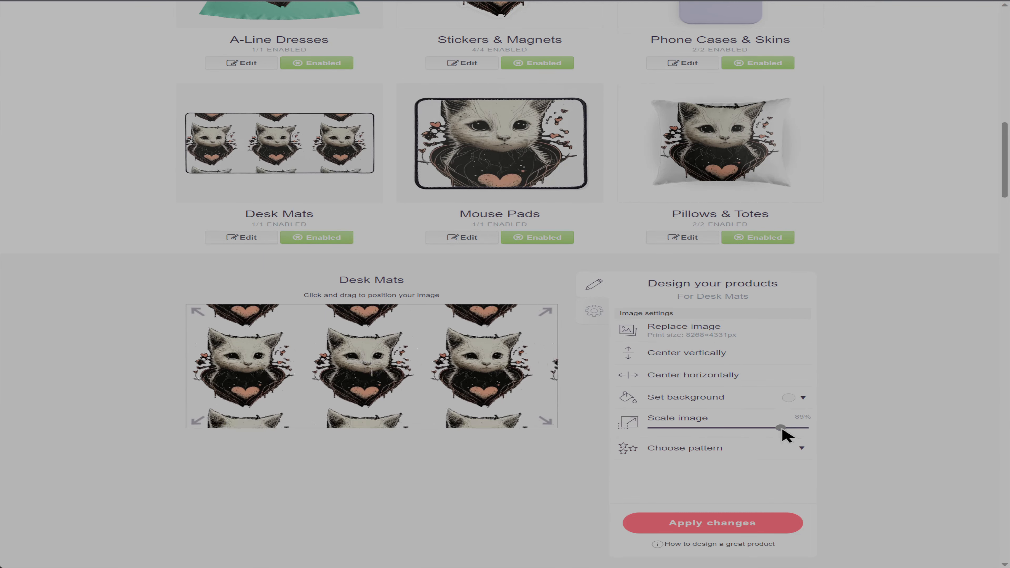
drag(460, 359, 472, 360)
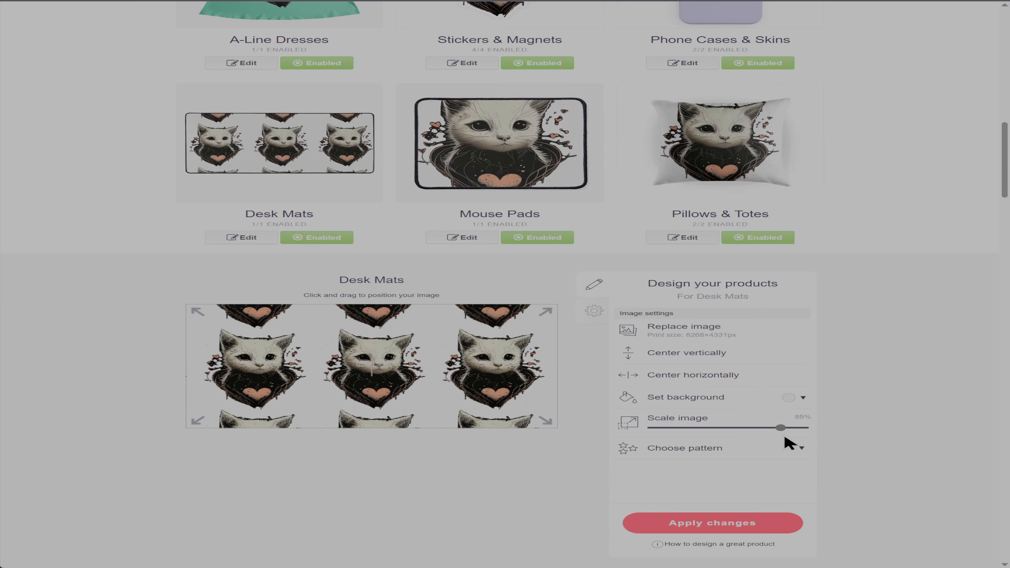
Switch the Desk Mats pattern to an offset grid and adjust its position slightly.
click(797, 453)
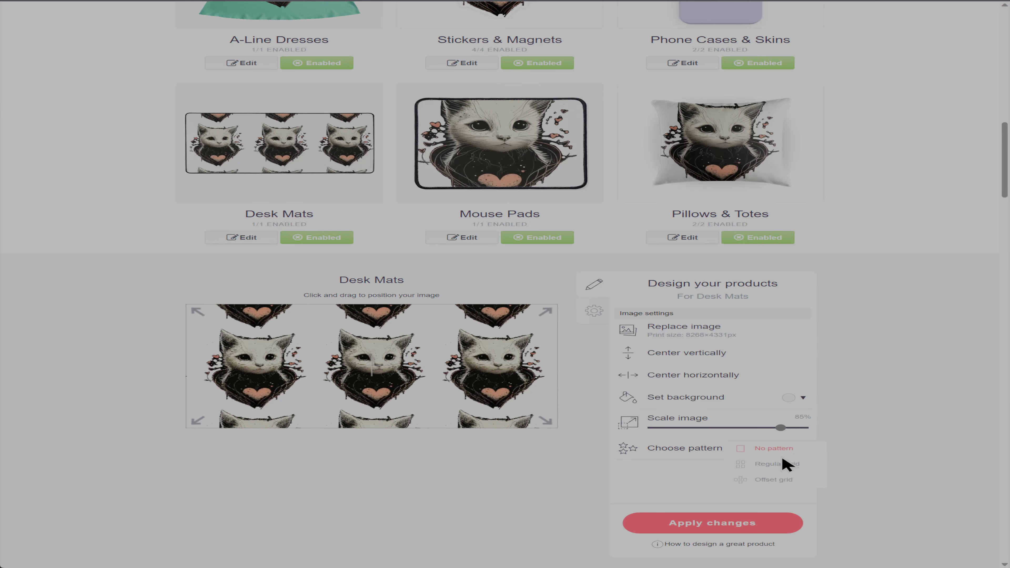
click(757, 488)
drag(475, 383, 482, 384)
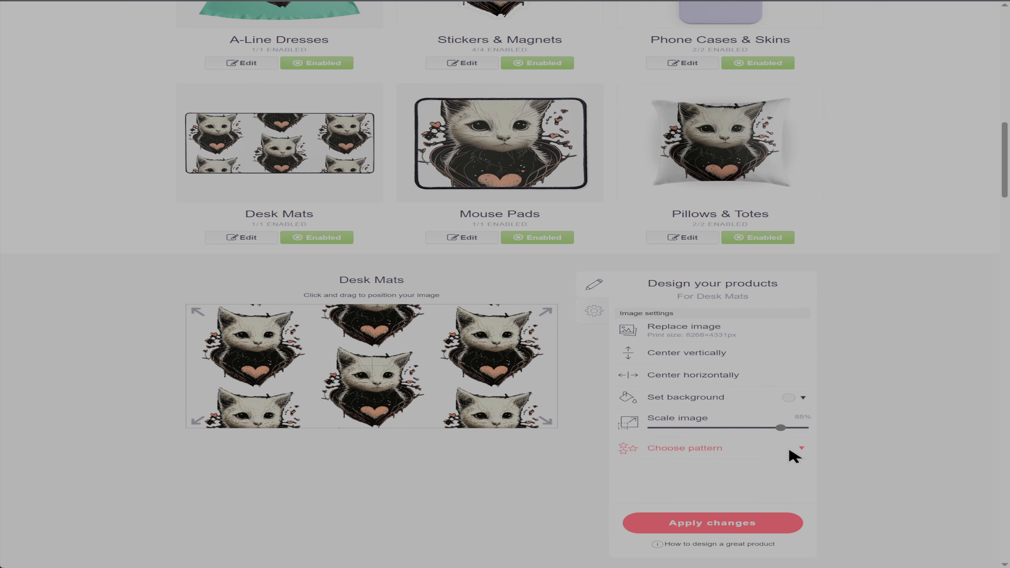
Set the Desk Mats background to gray #bebaba and apply the changes.
click(805, 402)
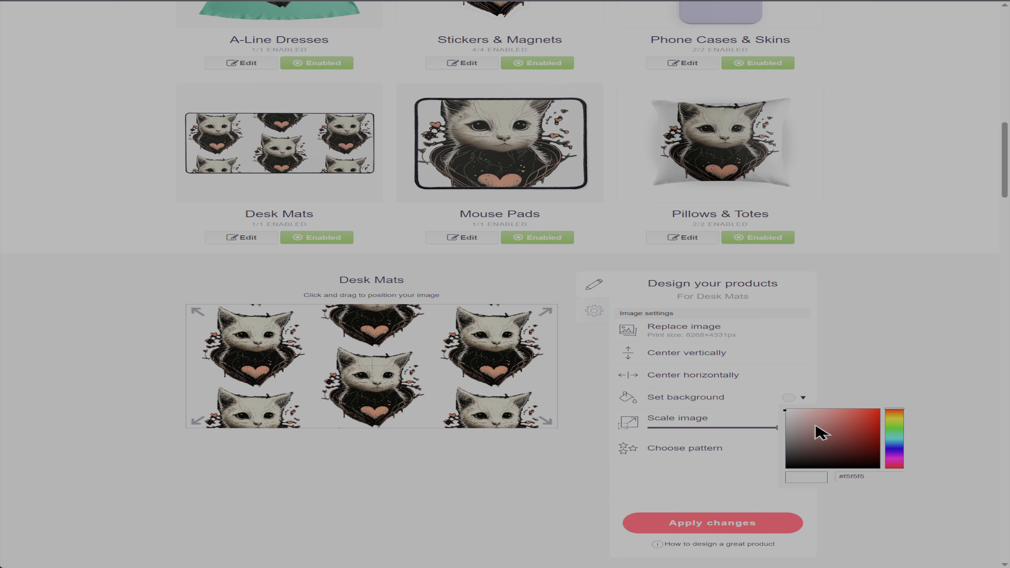
drag(790, 428, 784, 420)
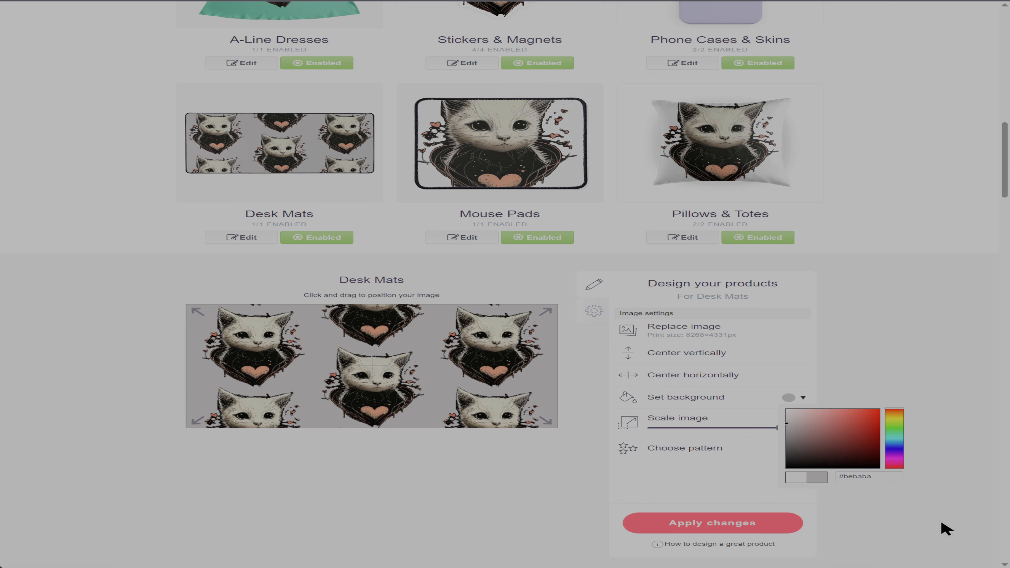
click(783, 525)
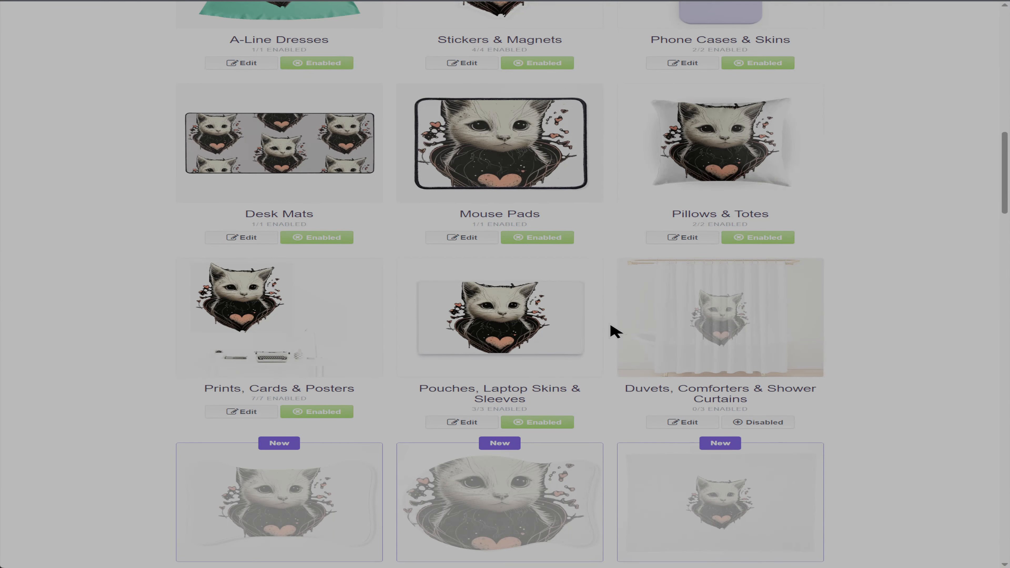
Open the Mouse Pads design and shift the artwork slightly to the right.
scroll(604, 296, up, 2)
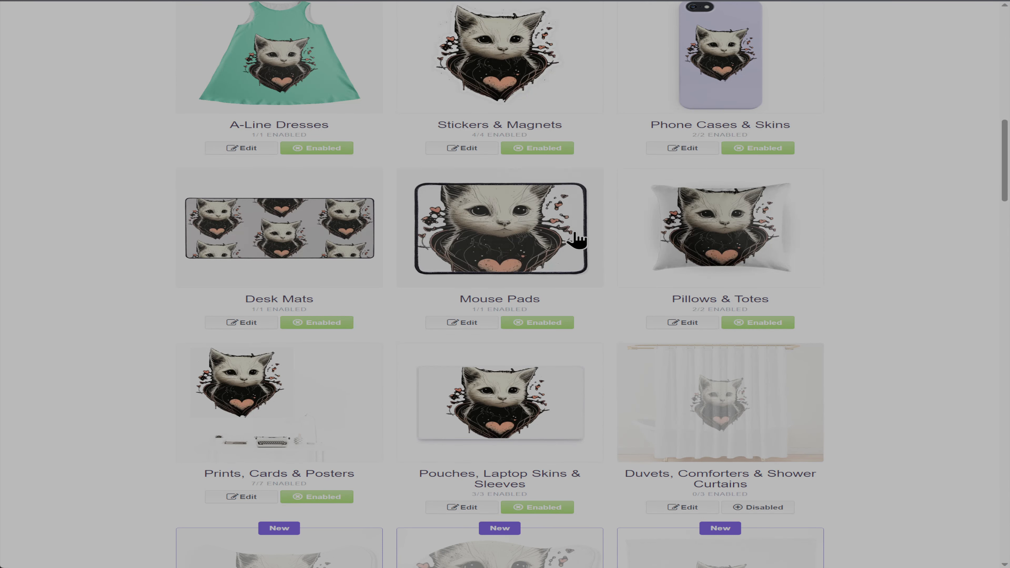
click(524, 244)
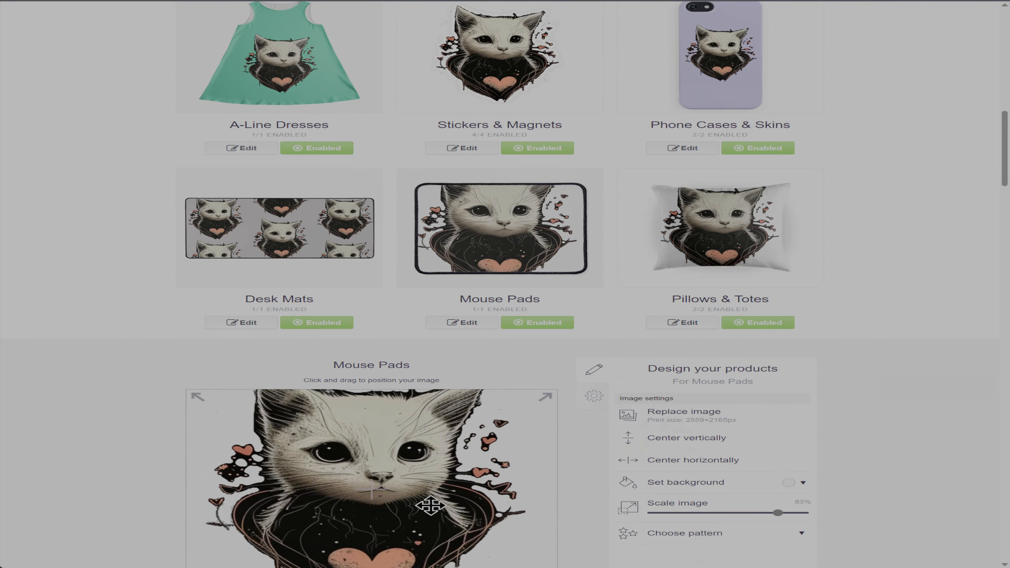
drag(430, 505, 438, 505)
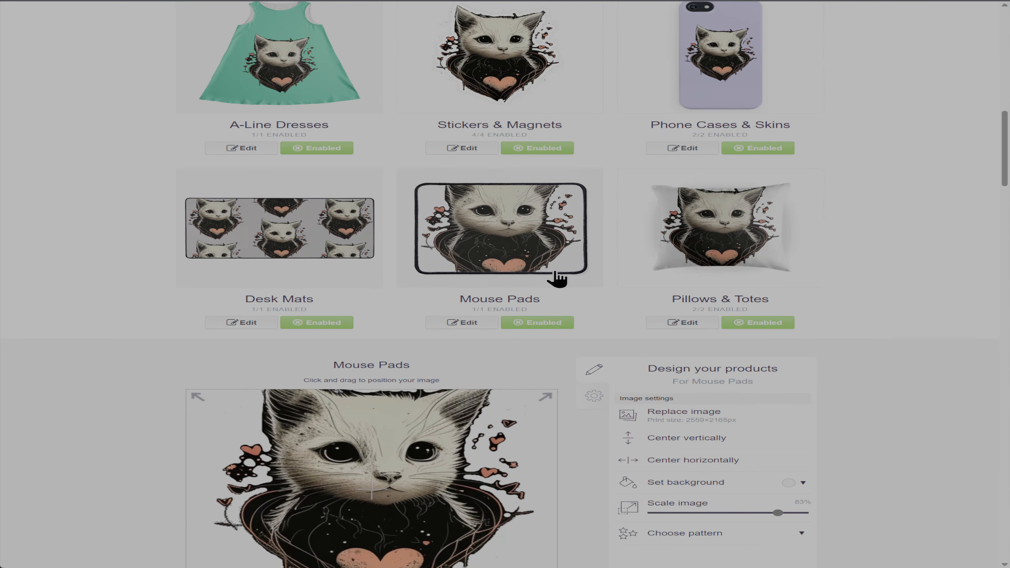
scroll(657, 254, down, 2)
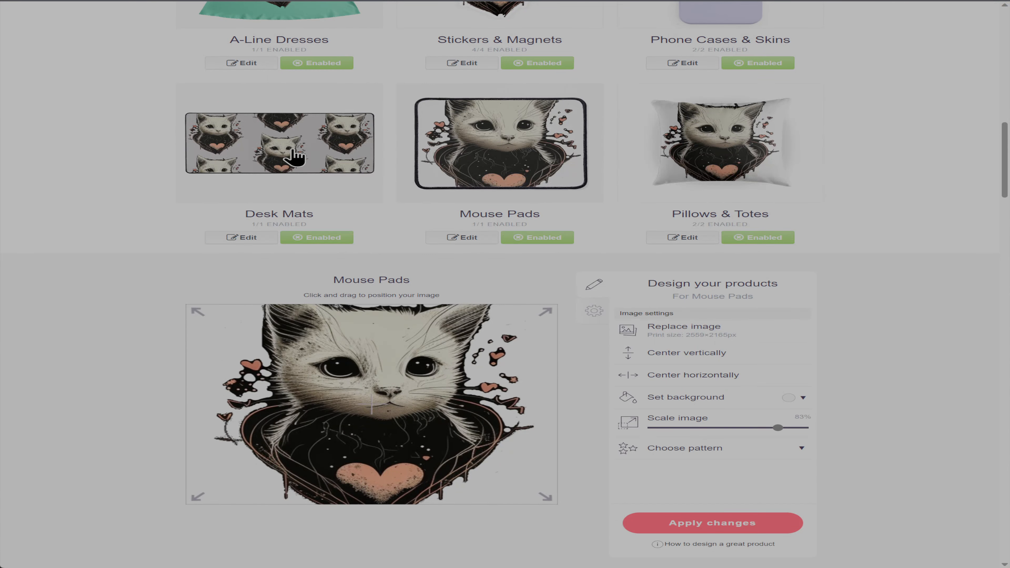
Reopen the Desk Mats design and select its background color code #bebaba for copying.
click(325, 147)
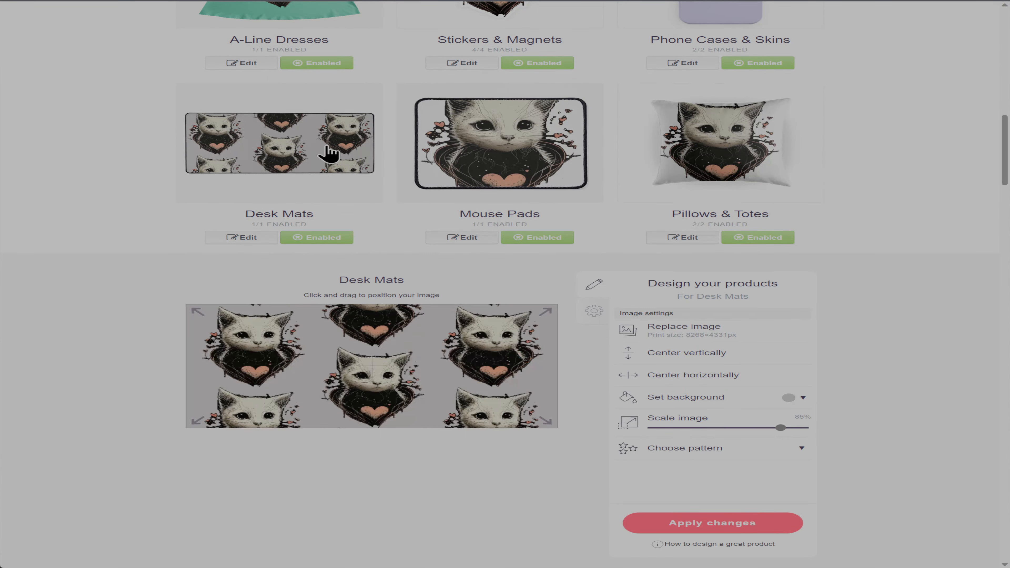
click(802, 397)
click(879, 476)
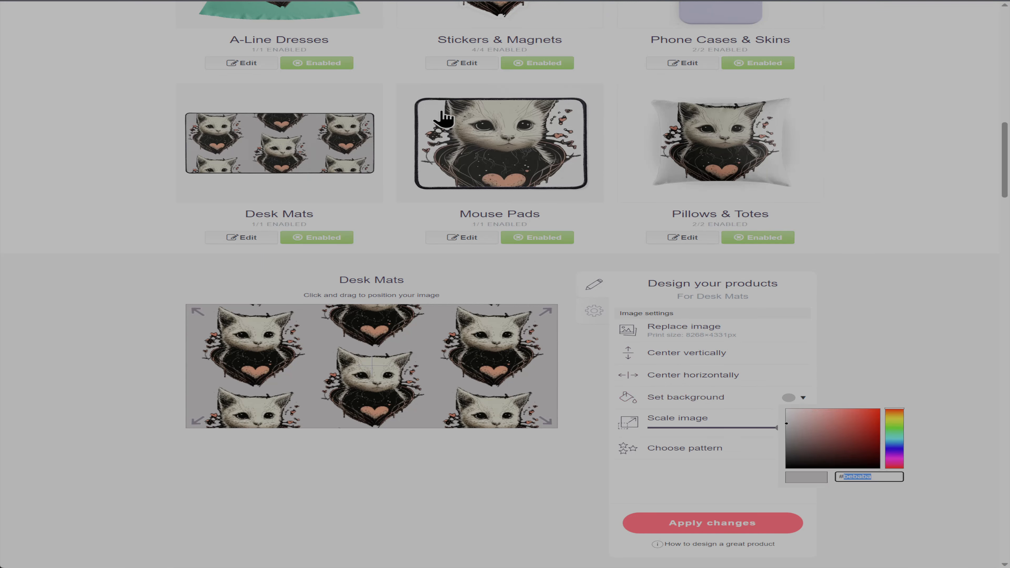
Open the Mouse Pads design and set its background color to #bebaba using the copied code.
click(513, 153)
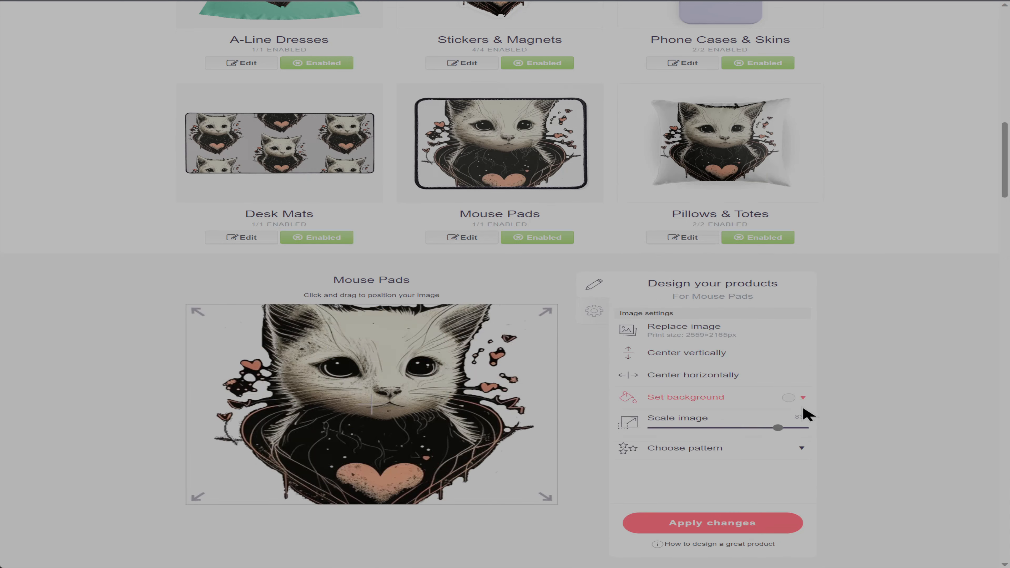
click(803, 398)
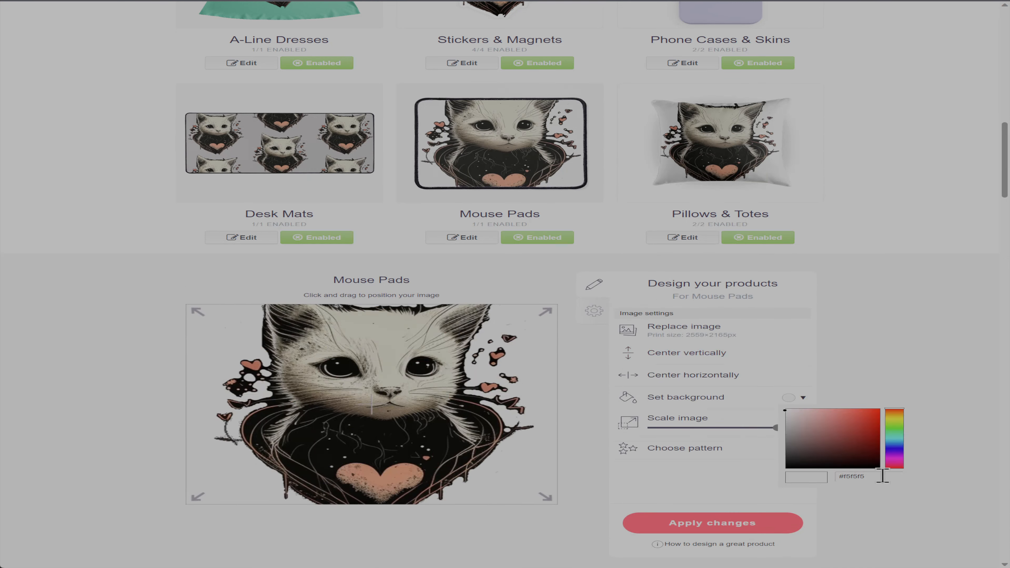
click(652, 469)
click(803, 398)
triple_click(892, 476)
key(ctrl+v)
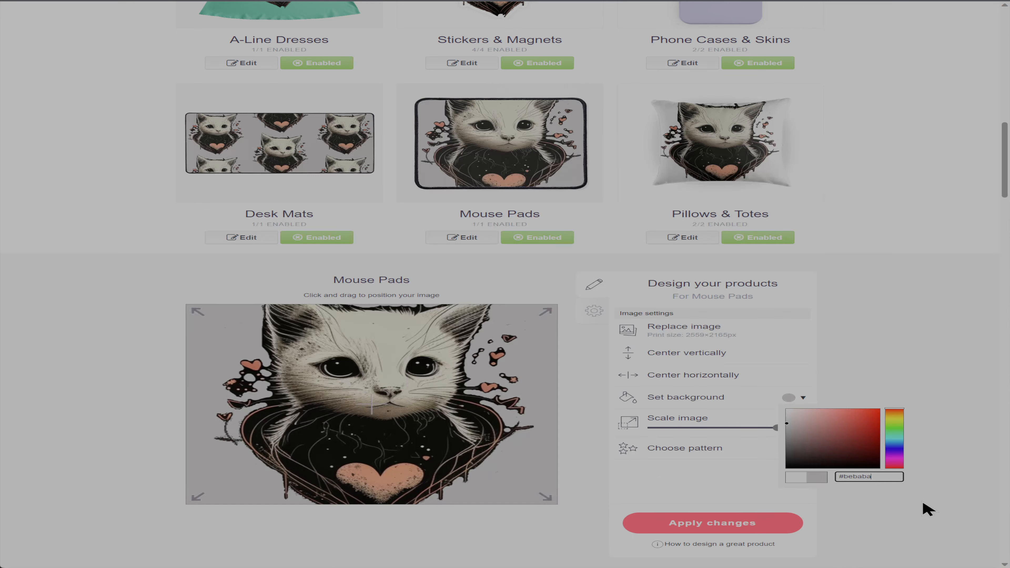
click(922, 504)
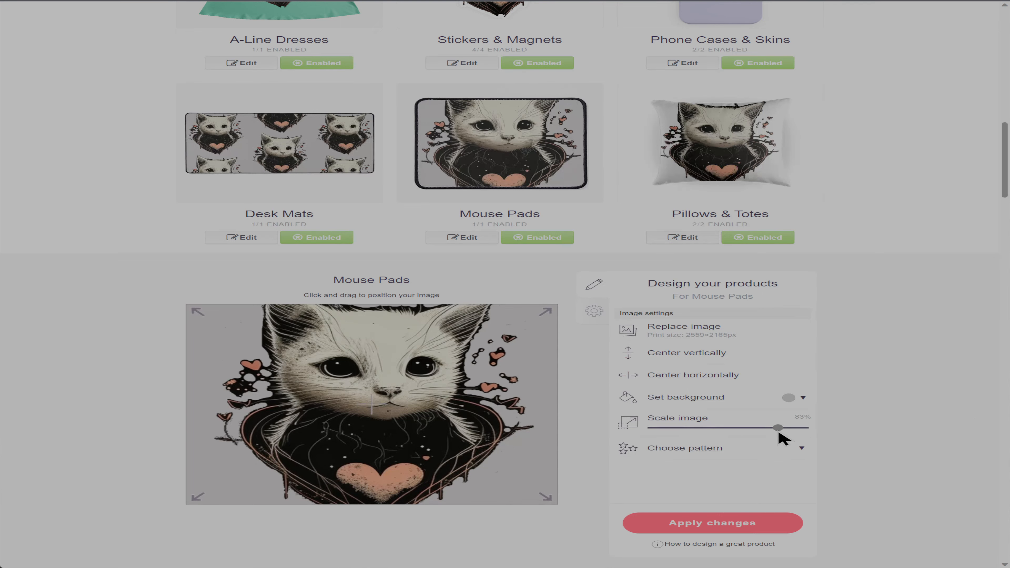
Scale the Mouse Pads artwork down to 54%, shift it slightly downward, and apply the changes.
drag(779, 434, 735, 426)
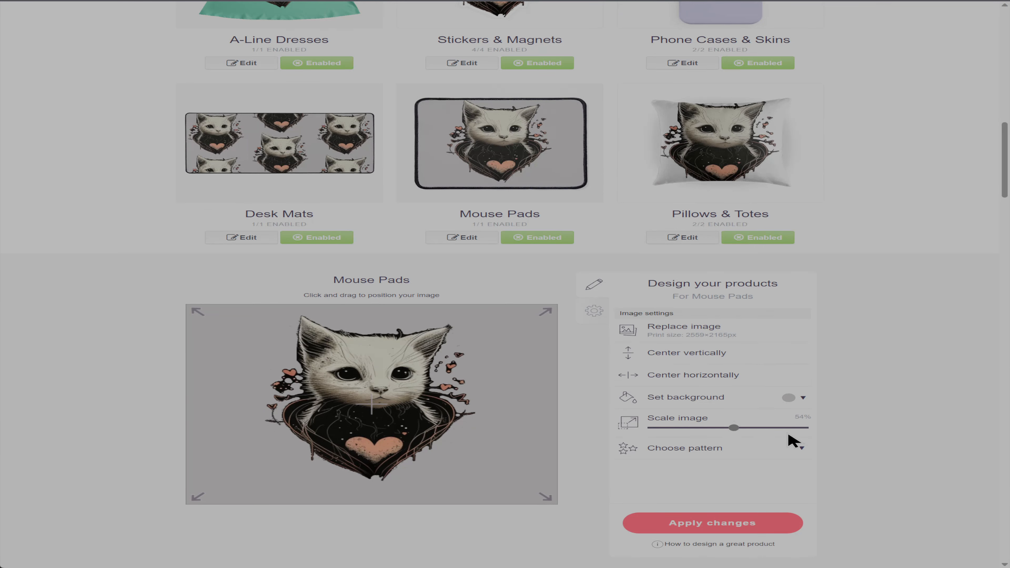
drag(733, 427, 737, 427)
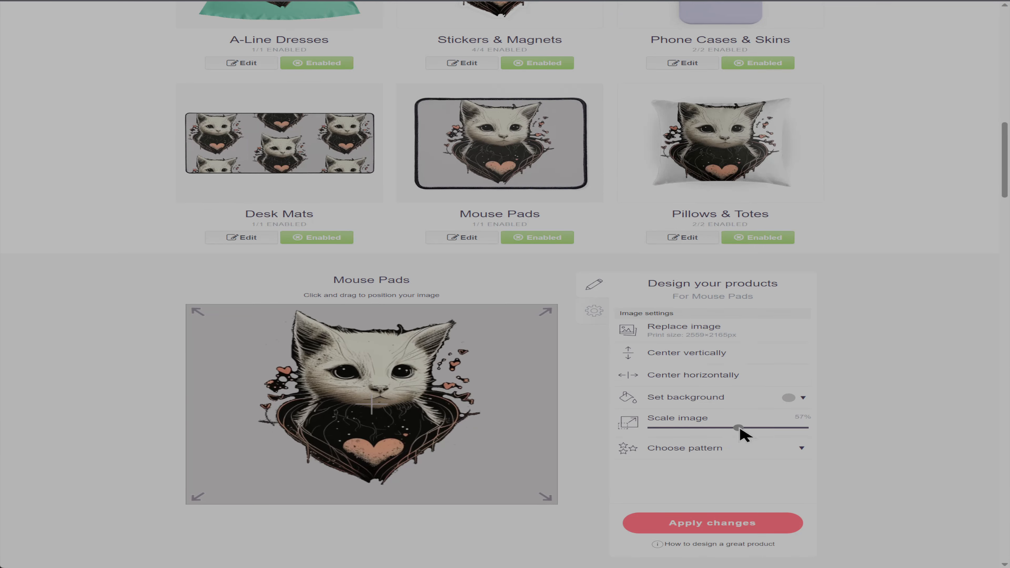
drag(431, 408, 431, 414)
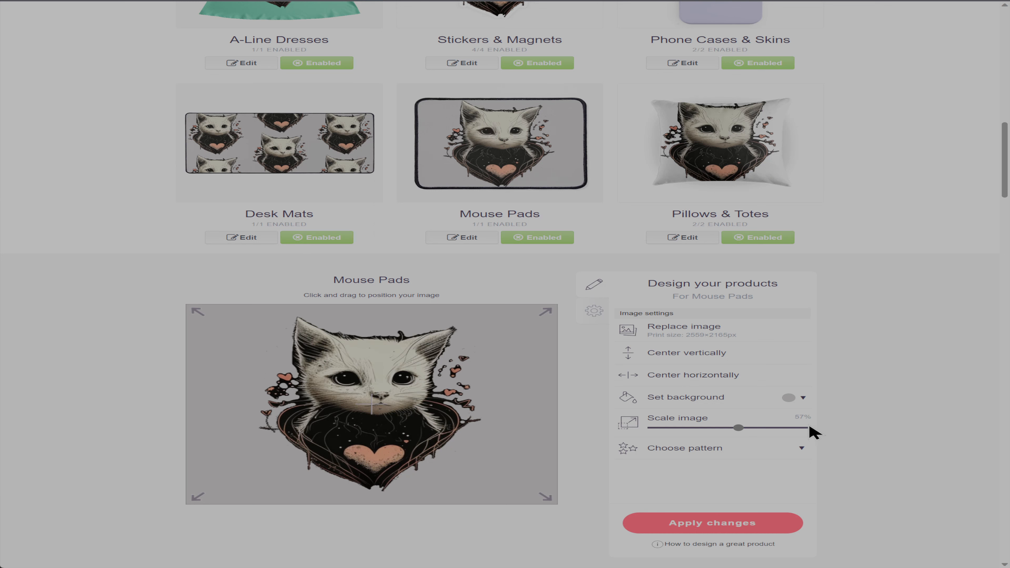
click(734, 428)
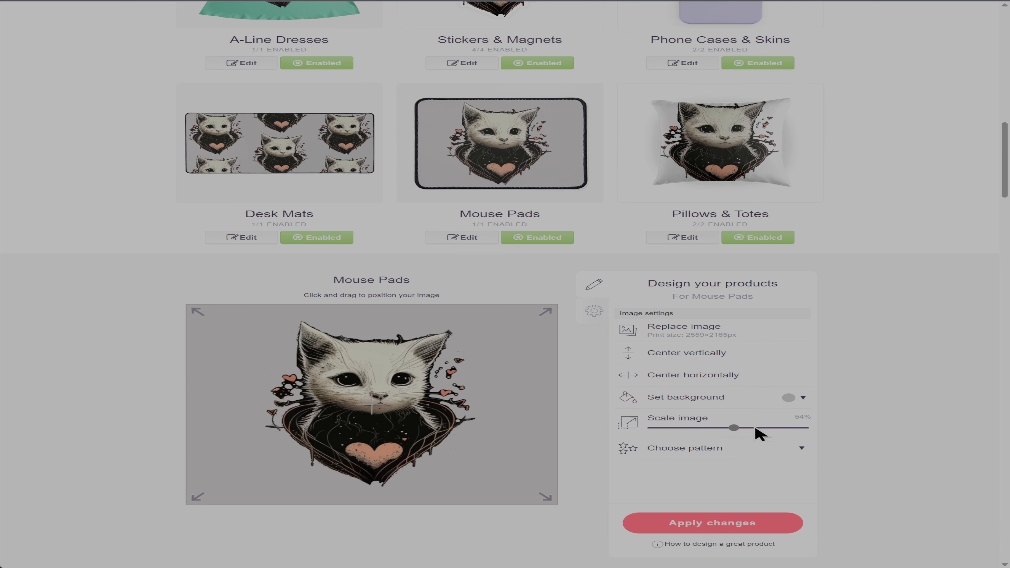
click(719, 527)
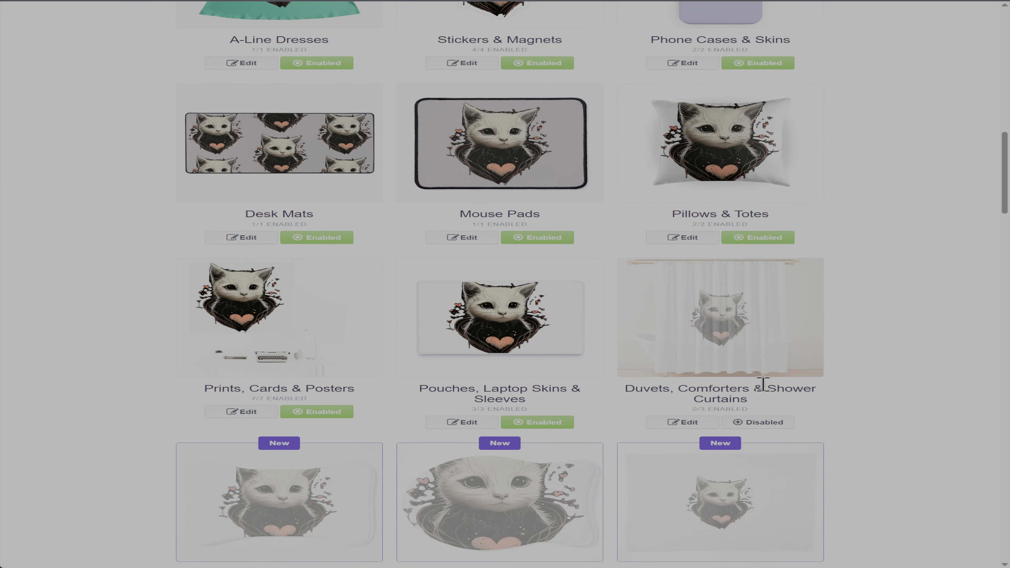
Reopen the Desk Mats design, fine-tune the pattern's horizontal position, and apply the changes.
click(259, 142)
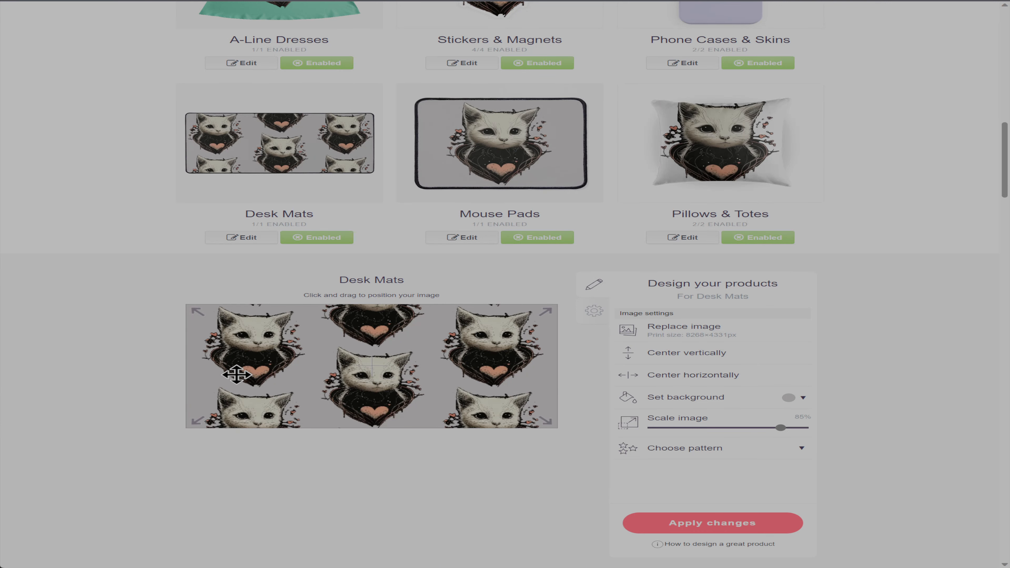
drag(237, 374, 236, 374)
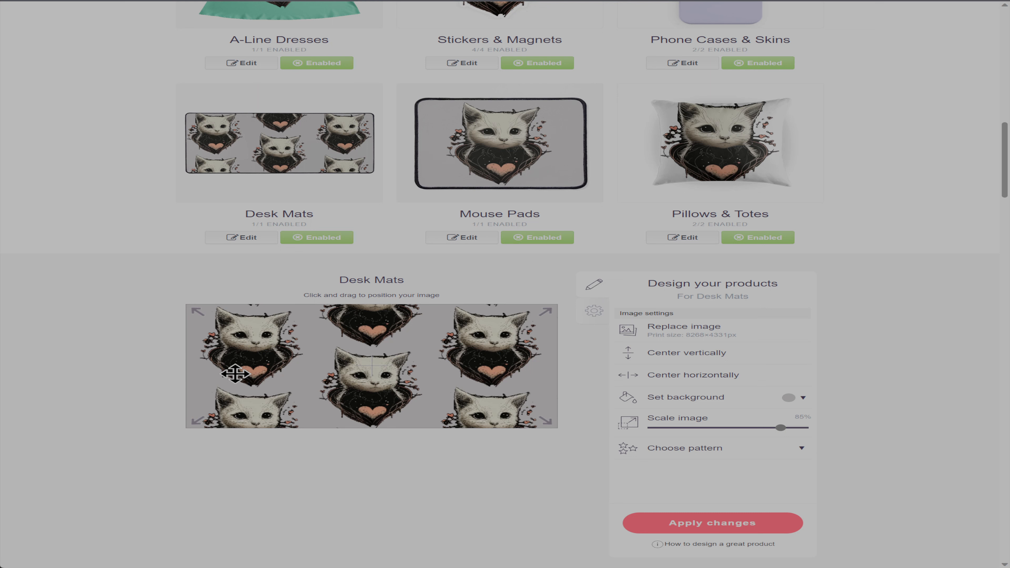
drag(249, 374, 250, 373)
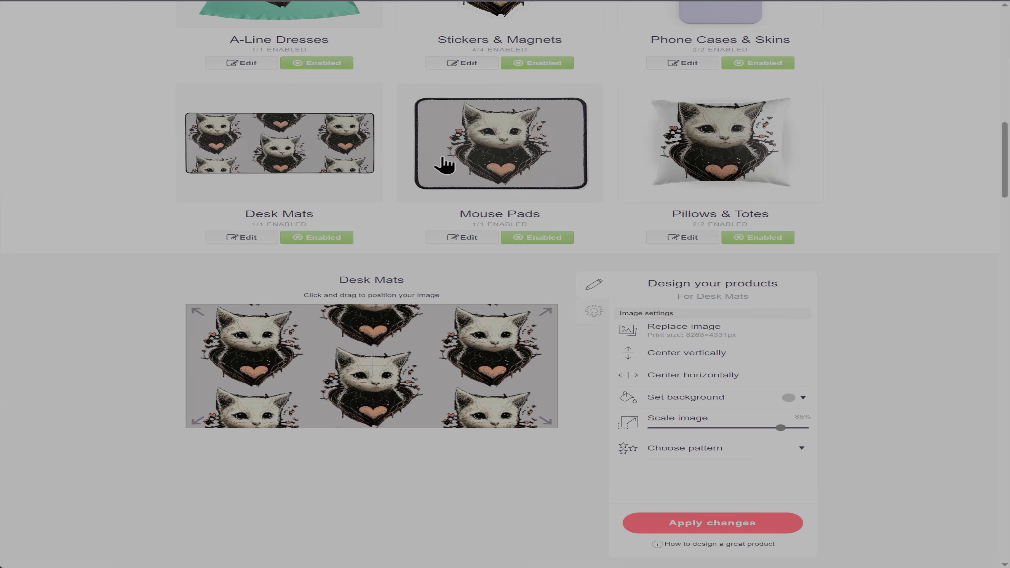
click(704, 523)
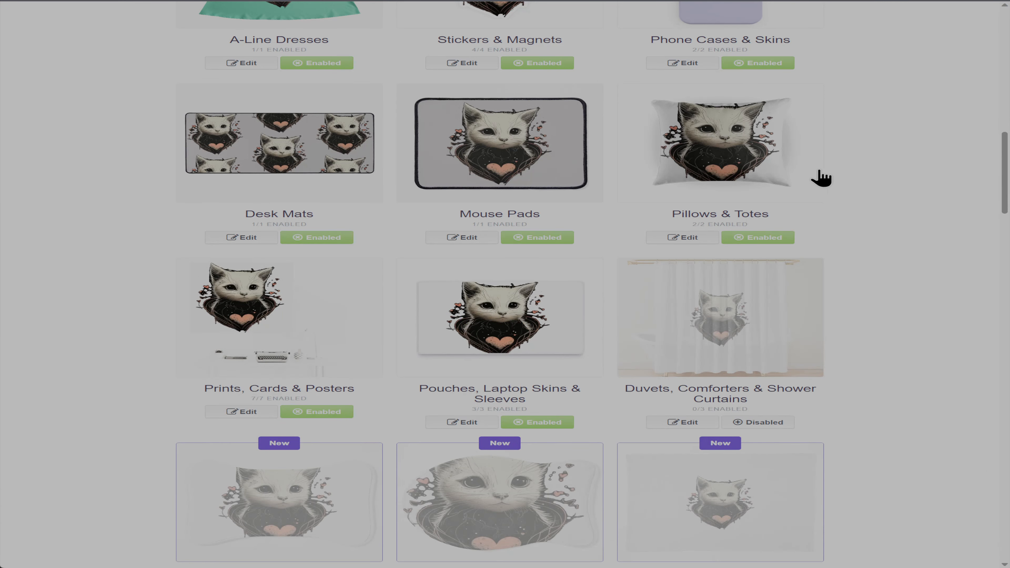
Scale the Pillows & Totes artwork to 54%, reposition it near the center, and apply the changes.
click(771, 167)
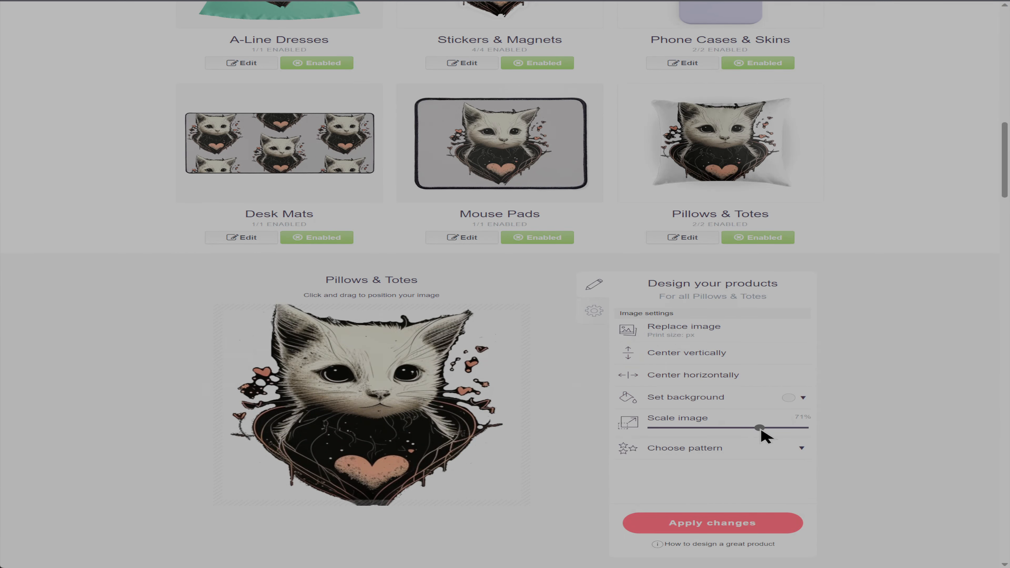
drag(760, 430, 734, 432)
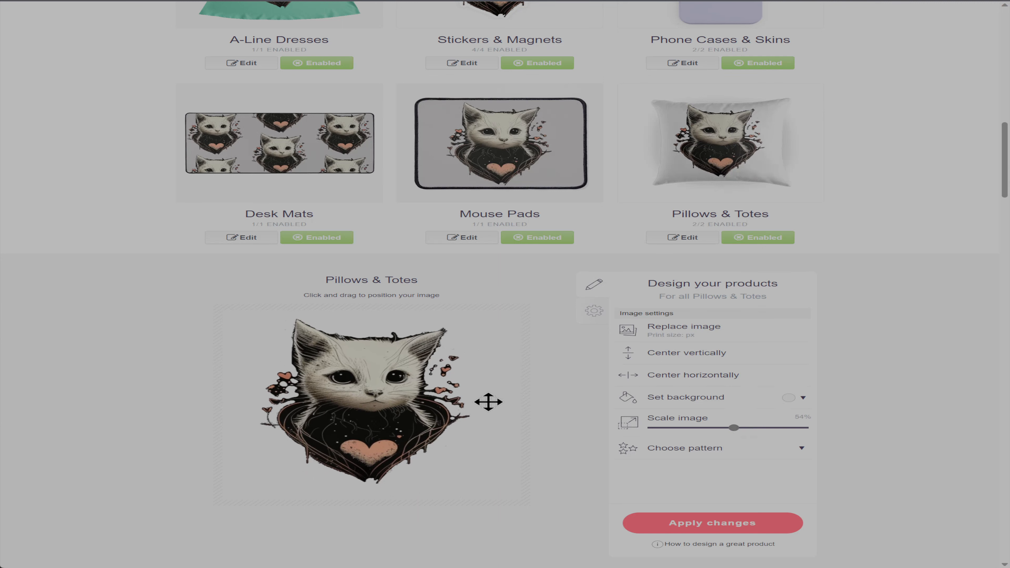
drag(430, 407, 443, 410)
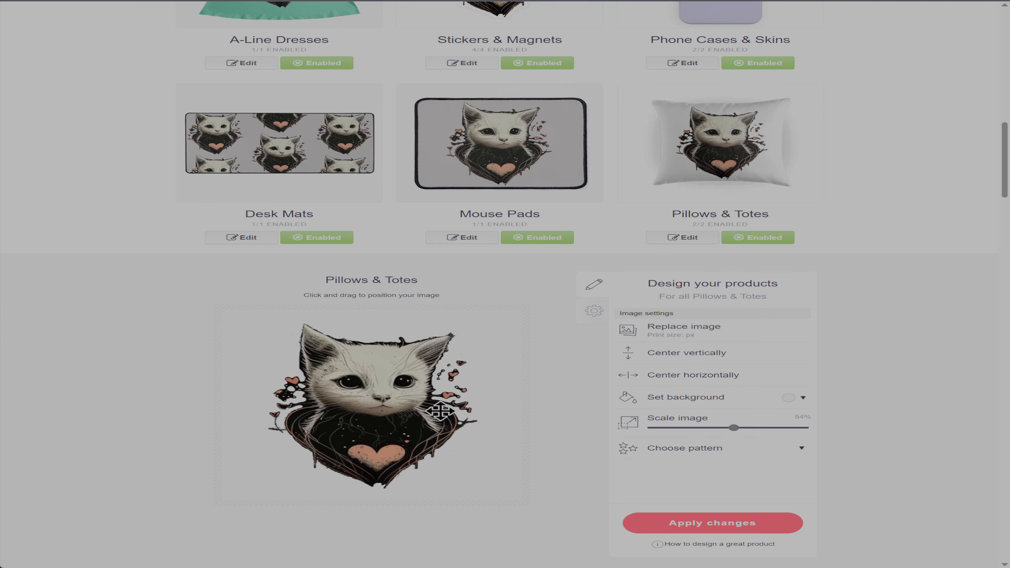
click(712, 522)
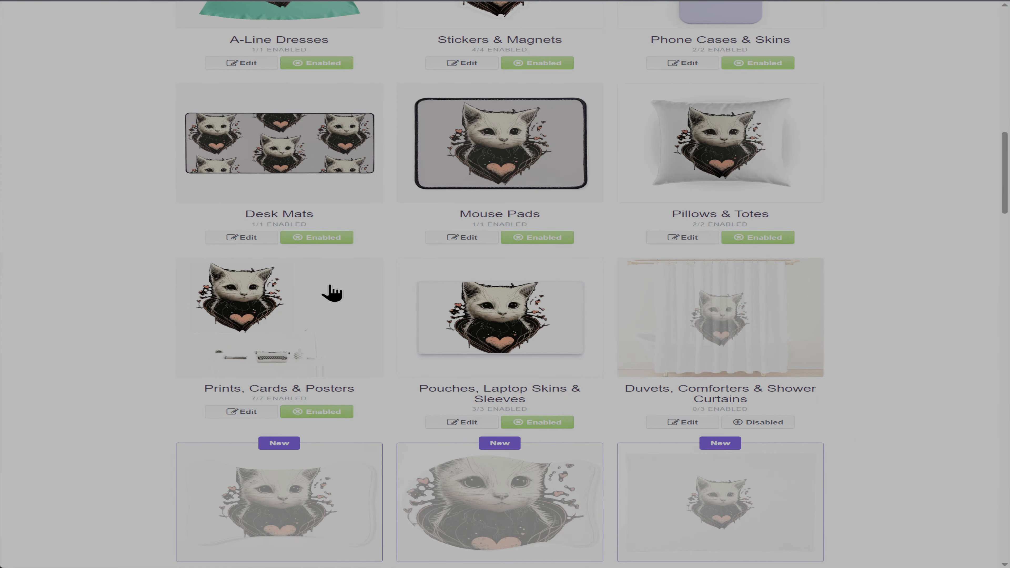
Review the Pillows & Totes and Stickers & Magnets designs and compare the surrounding product previews.
click(749, 192)
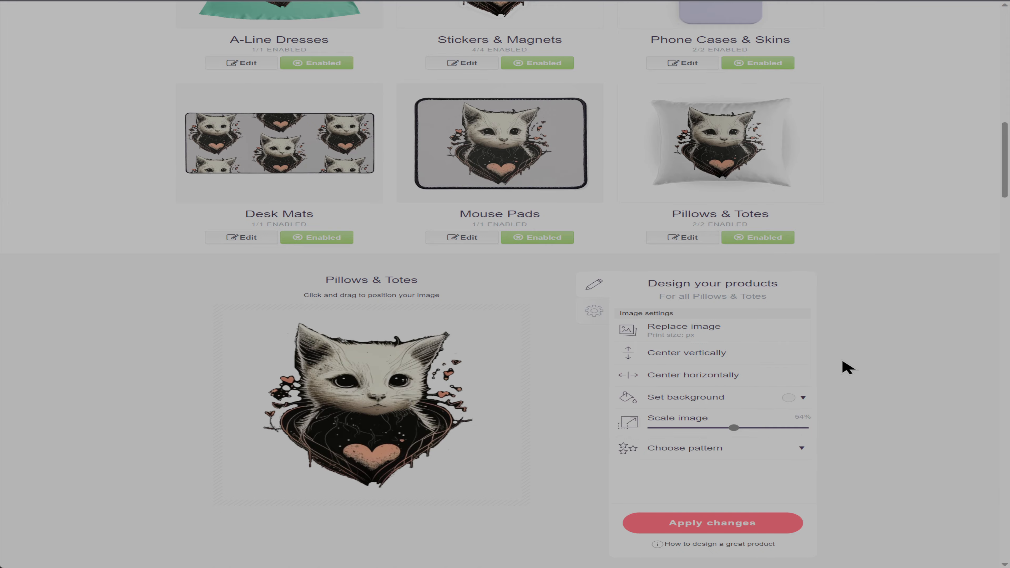
scroll(849, 367, down, 2)
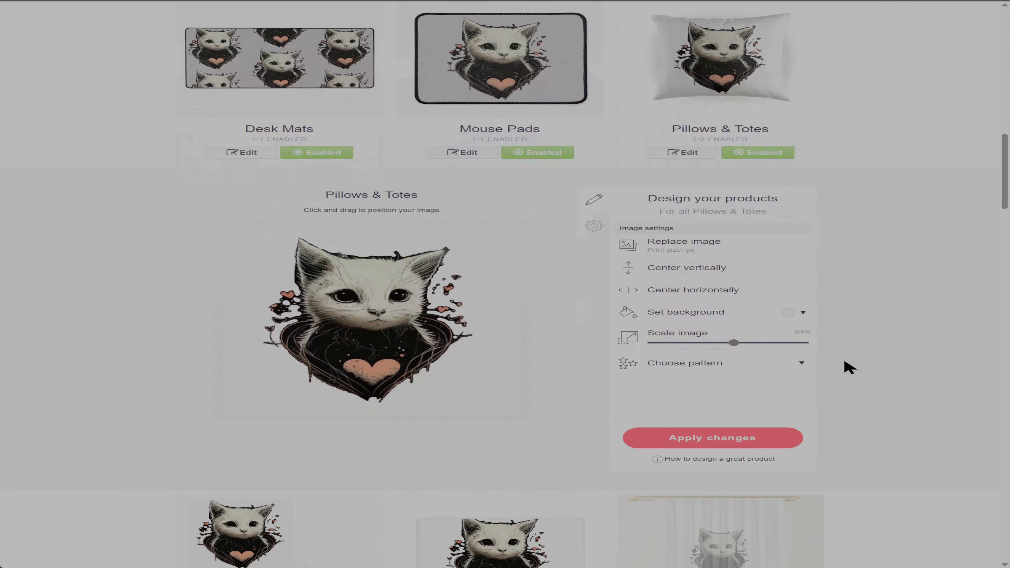
scroll(849, 367, down, 2)
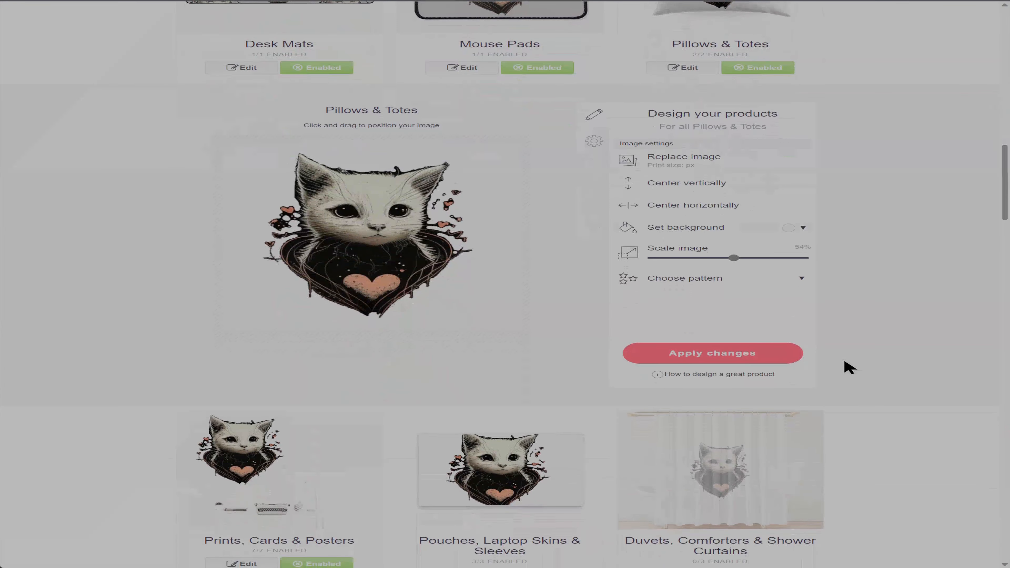
scroll(849, 367, up, 4)
scroll(848, 367, down, 2)
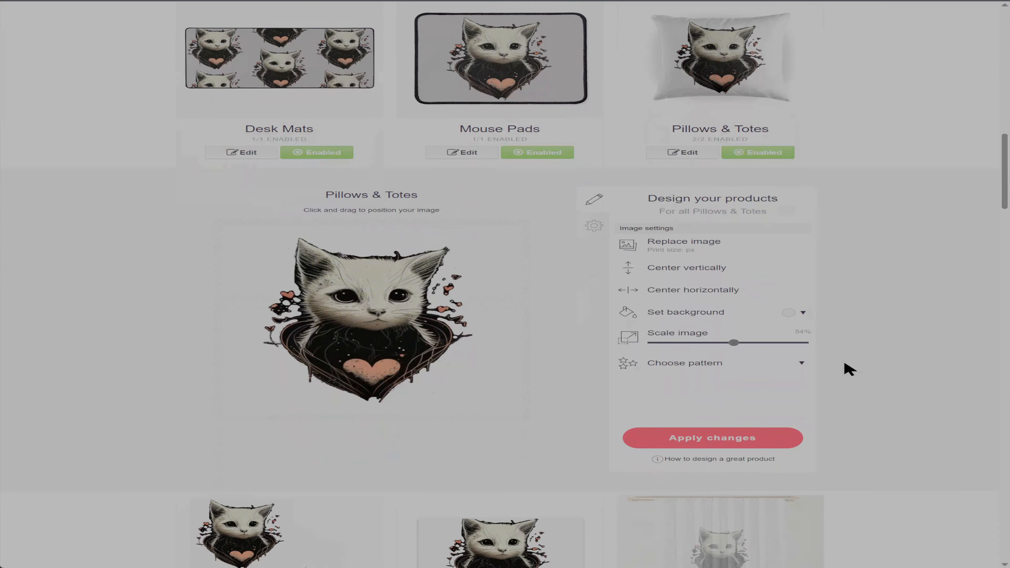
scroll(848, 366, up, 8)
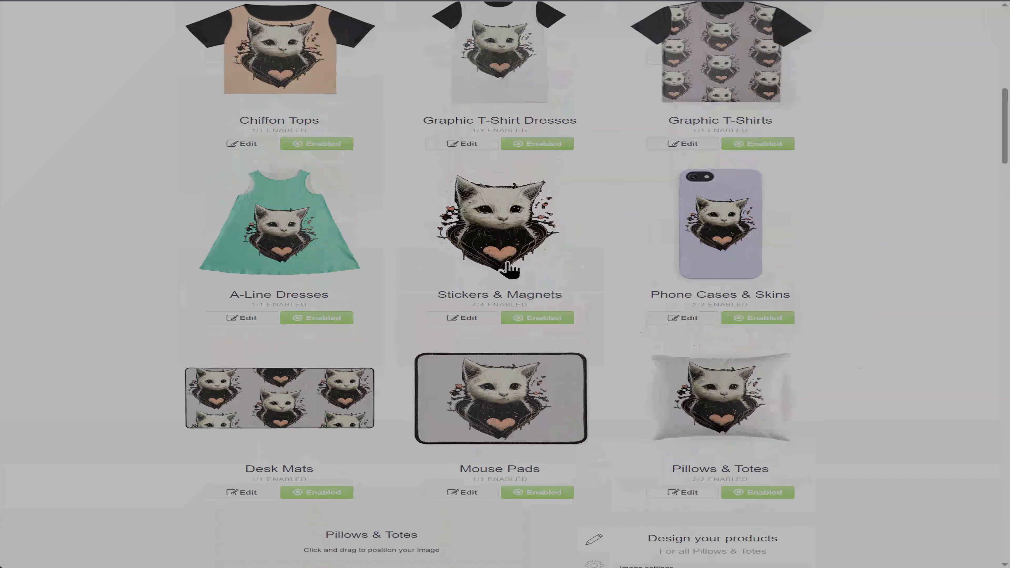
click(510, 268)
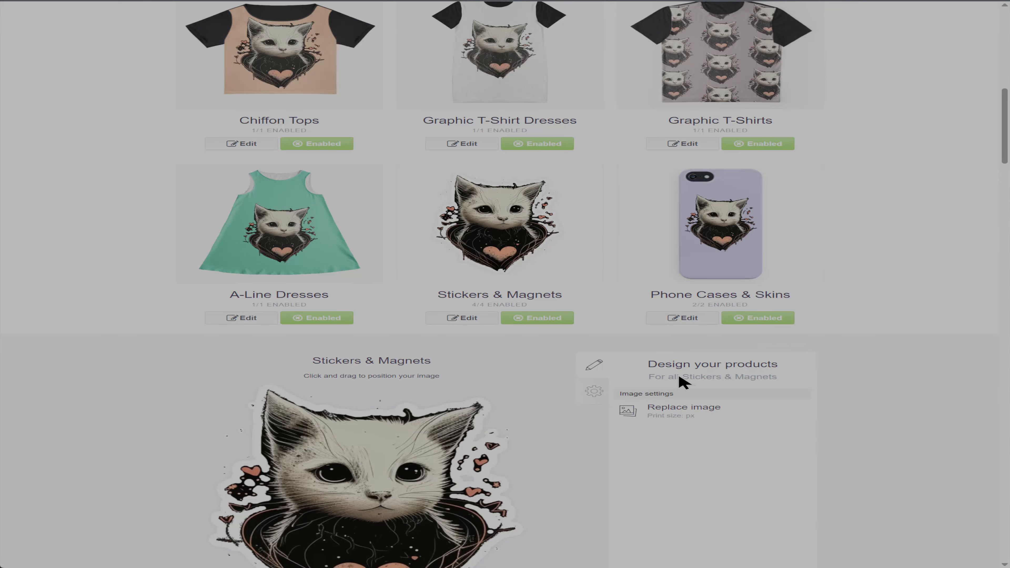
scroll(581, 399, down, 15)
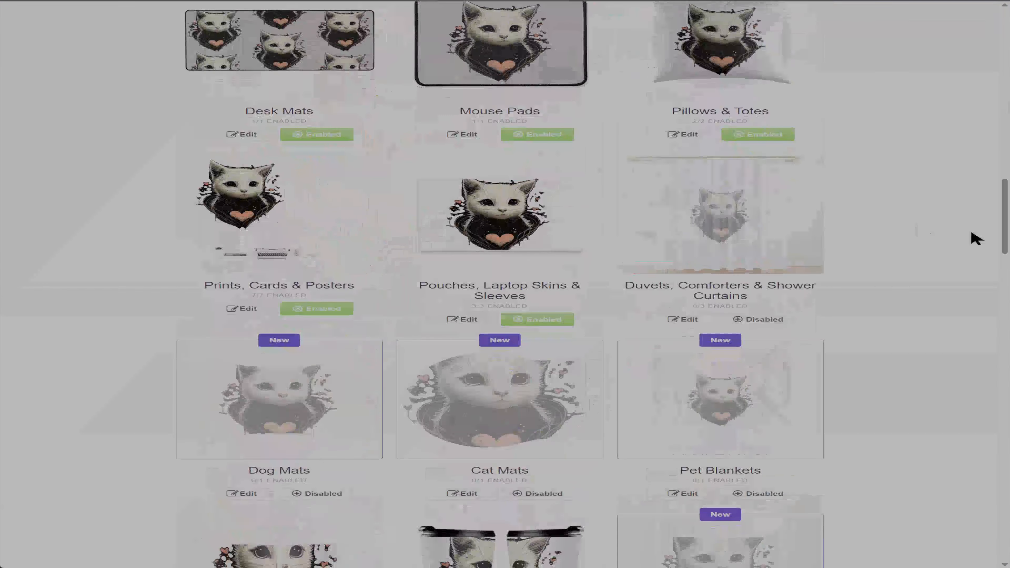
scroll(477, 246, up, 2)
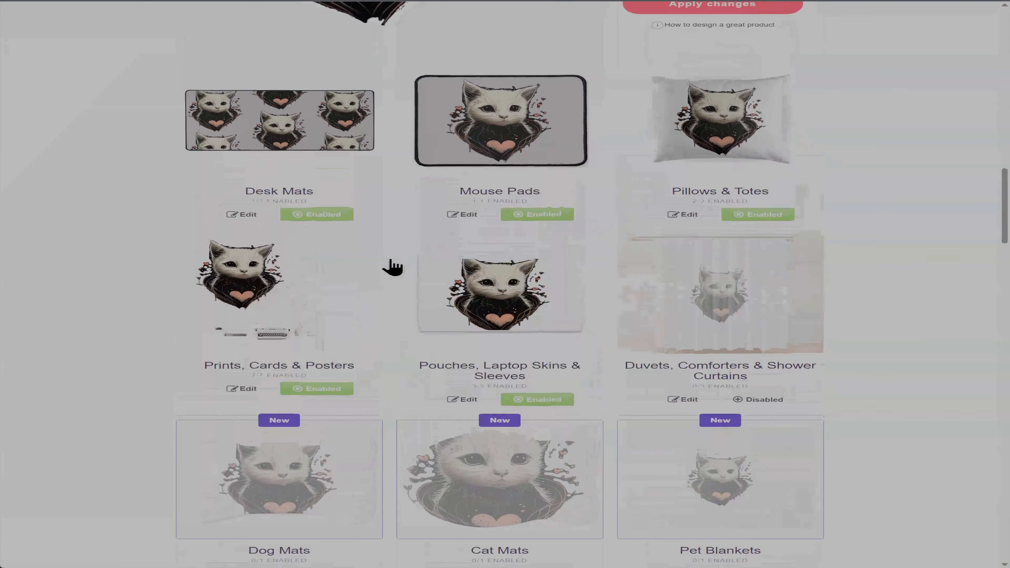
Open the Prints, Cards & Posters design and check its product availability and markup settings.
click(248, 280)
scroll(289, 290, down, 5)
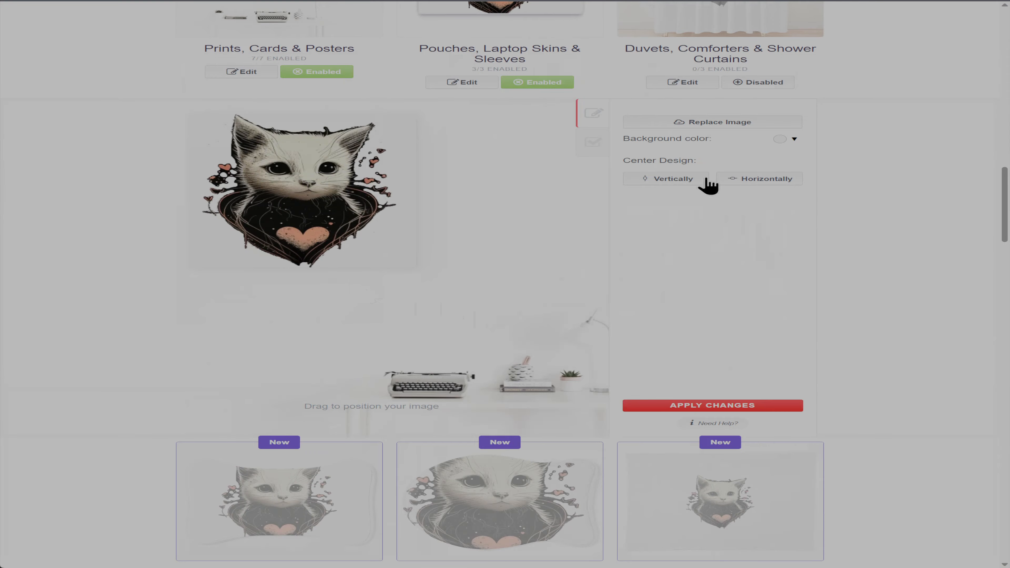
scroll(706, 273, down, 2)
scroll(686, 243, up, 3)
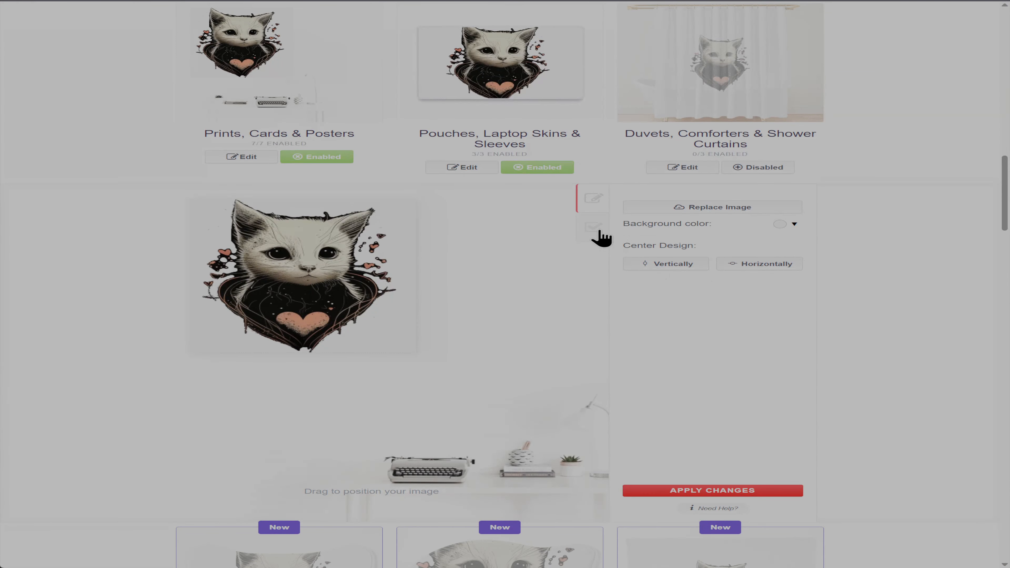
click(599, 233)
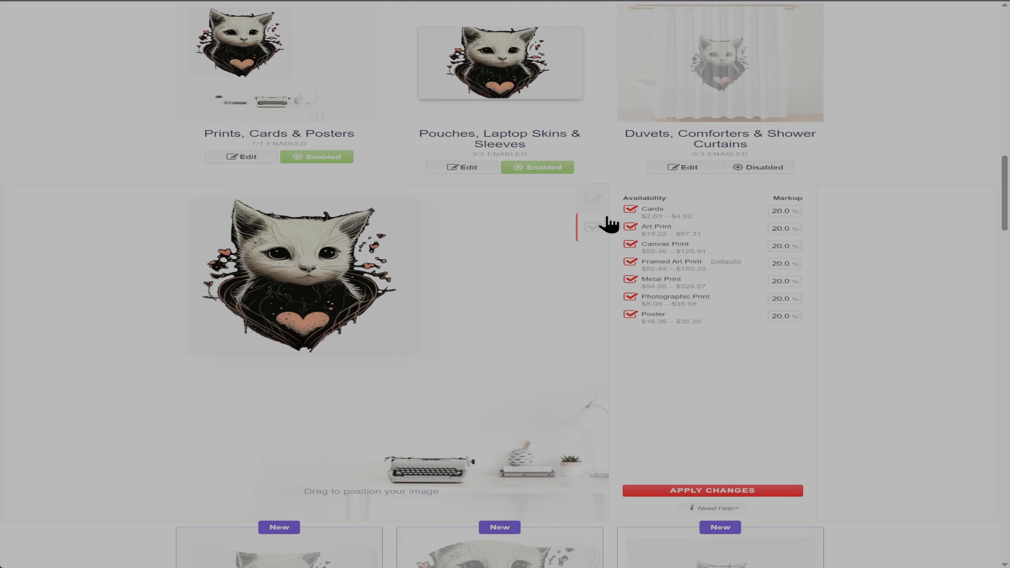
click(595, 202)
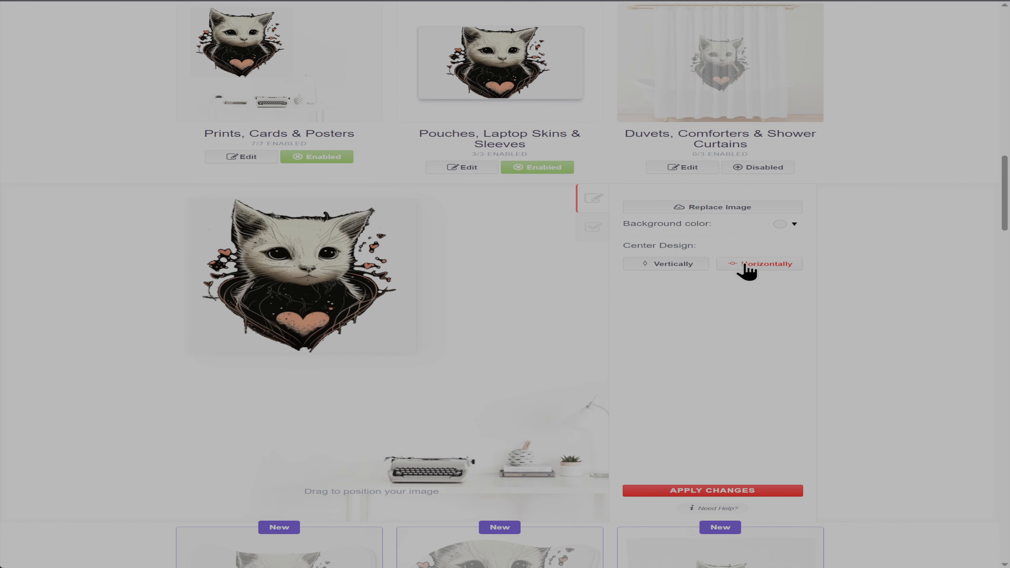
Nudge the Prints, Cards & Posters artwork slightly to the right so it sits centered on the print.
mouse_move(314, 280)
mouse_down()
mouse_move(351, 281)
mouse_move(315, 280)
mouse_up()
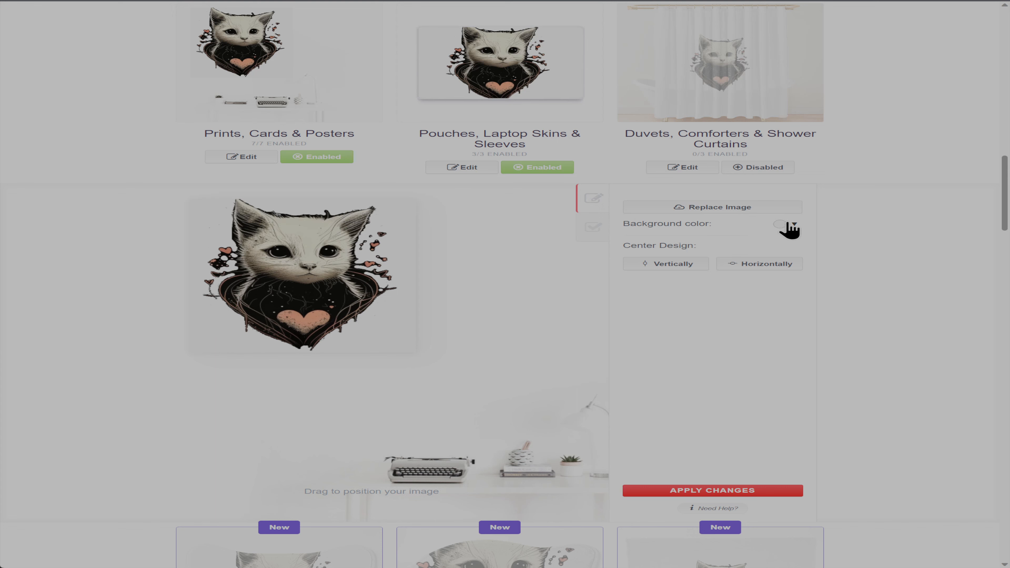
drag(302, 274, 305, 275)
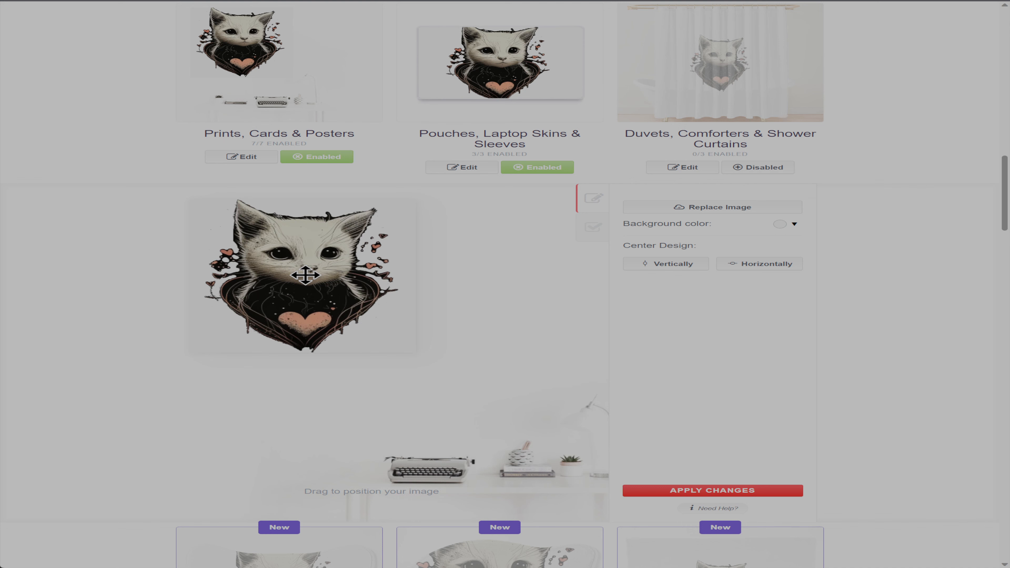
drag(305, 275, 305, 274)
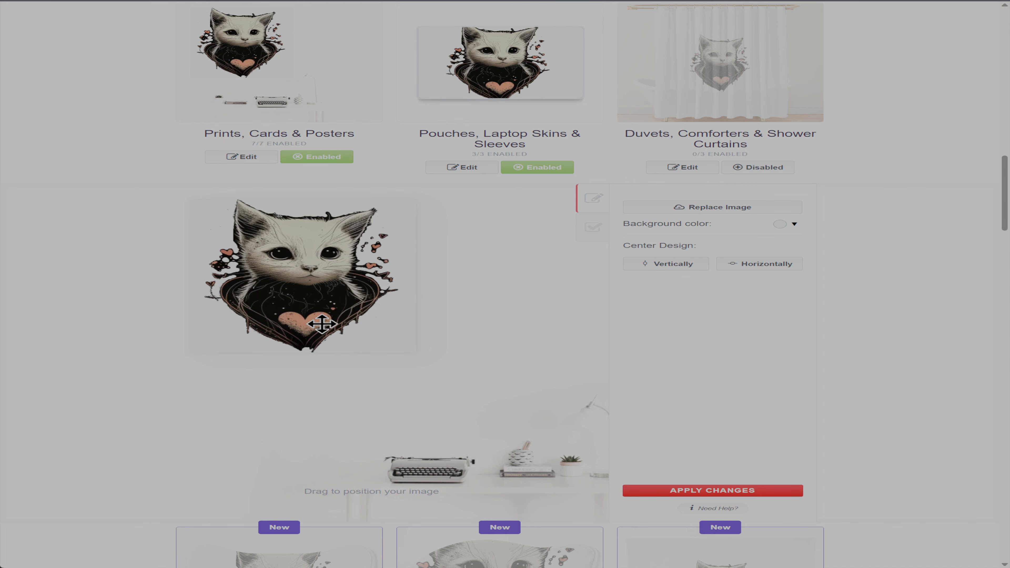
drag(322, 324, 331, 324)
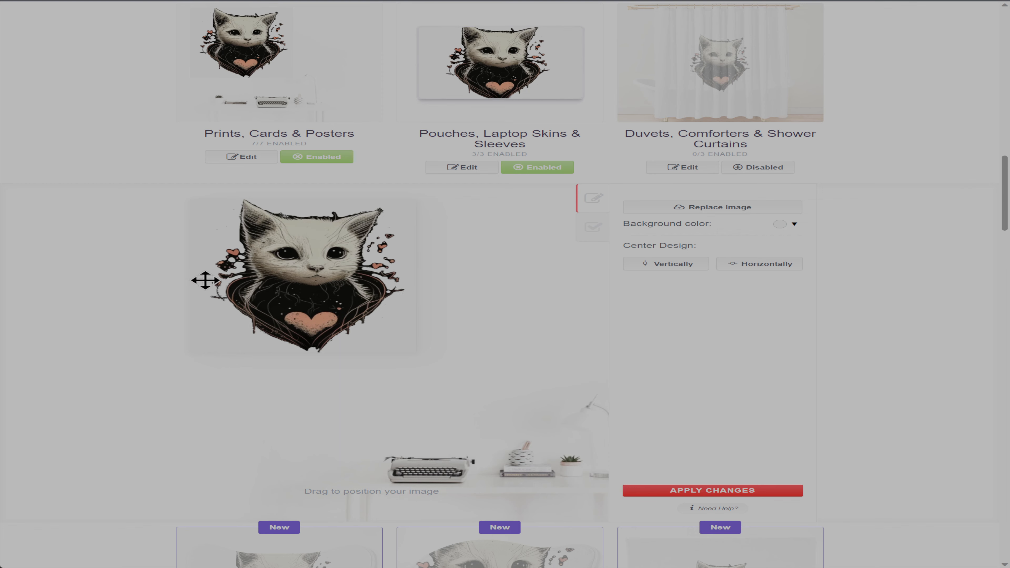
drag(270, 312, 262, 310)
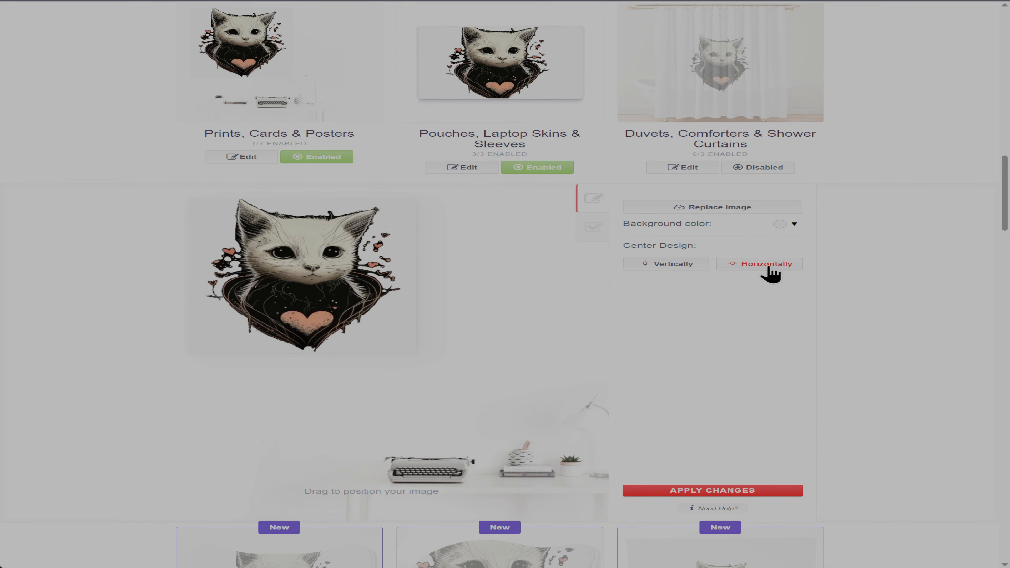
Set the Prints, Cards & Posters background color to light pink and apply the changes.
click(793, 225)
click(800, 243)
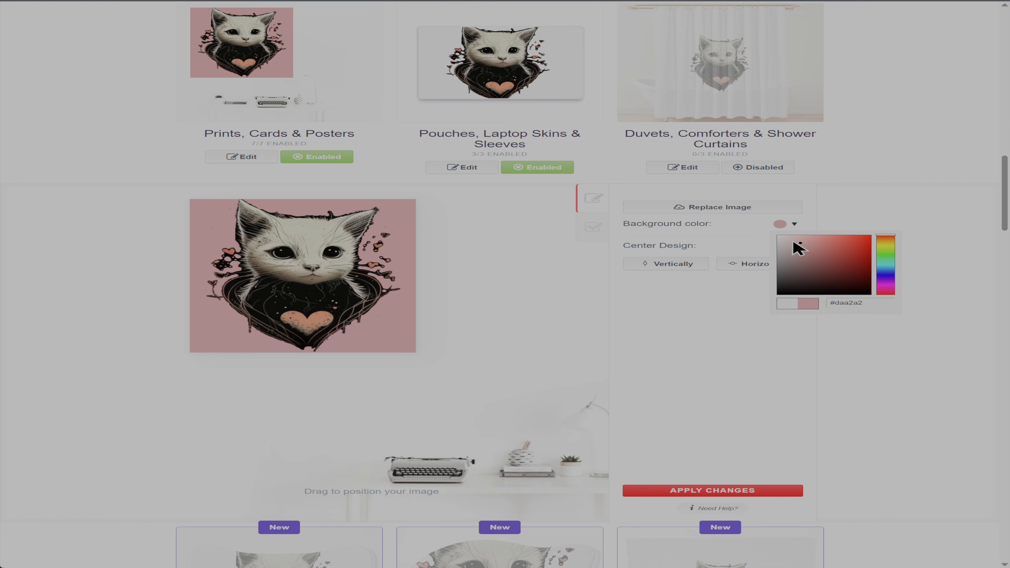
click(792, 239)
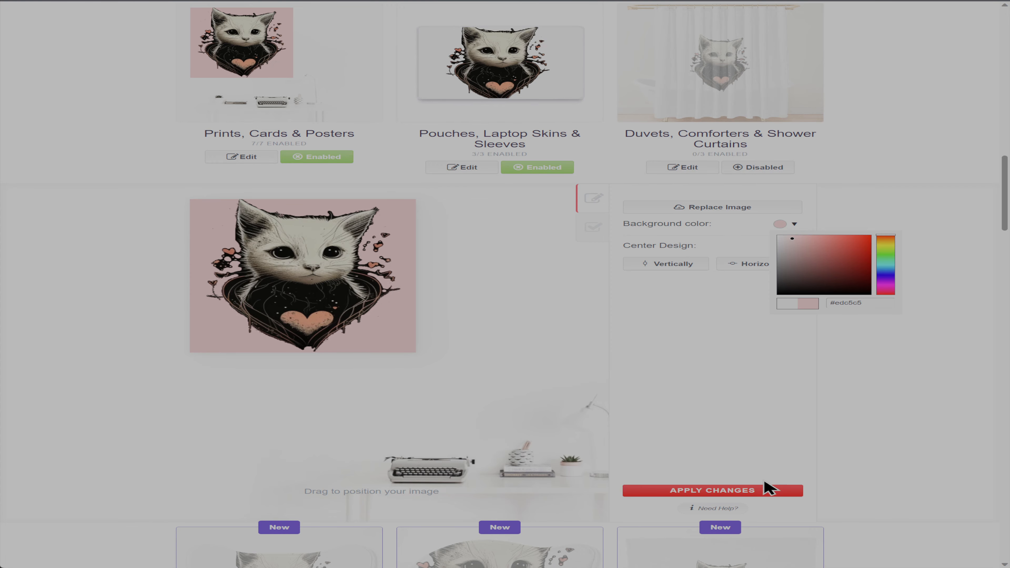
click(723, 492)
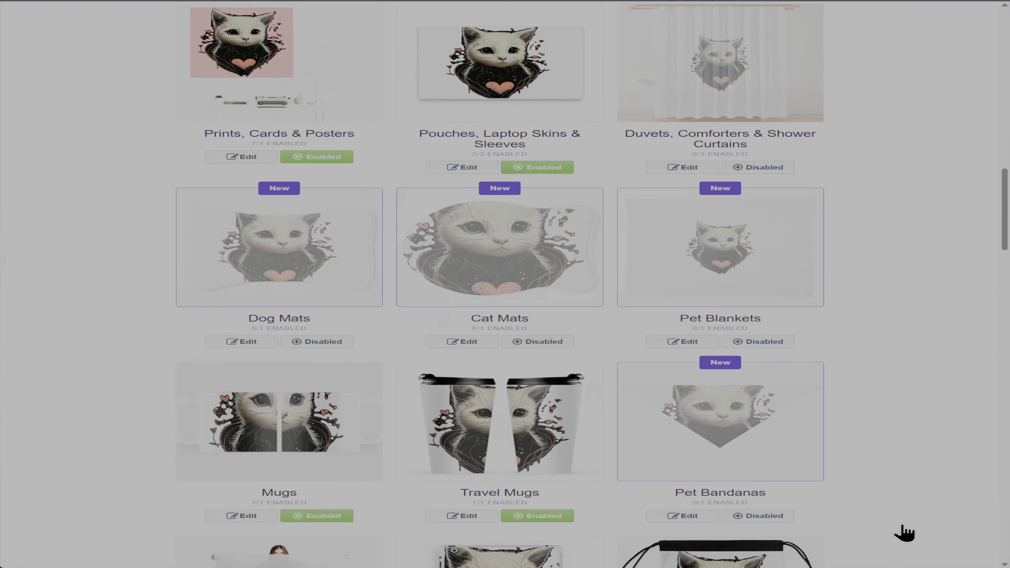
Open the Pouches, Laptop Skins & Sleeves design and scale its artwork to 71%.
scroll(640, 261, up, 4)
scroll(641, 262, up, 1)
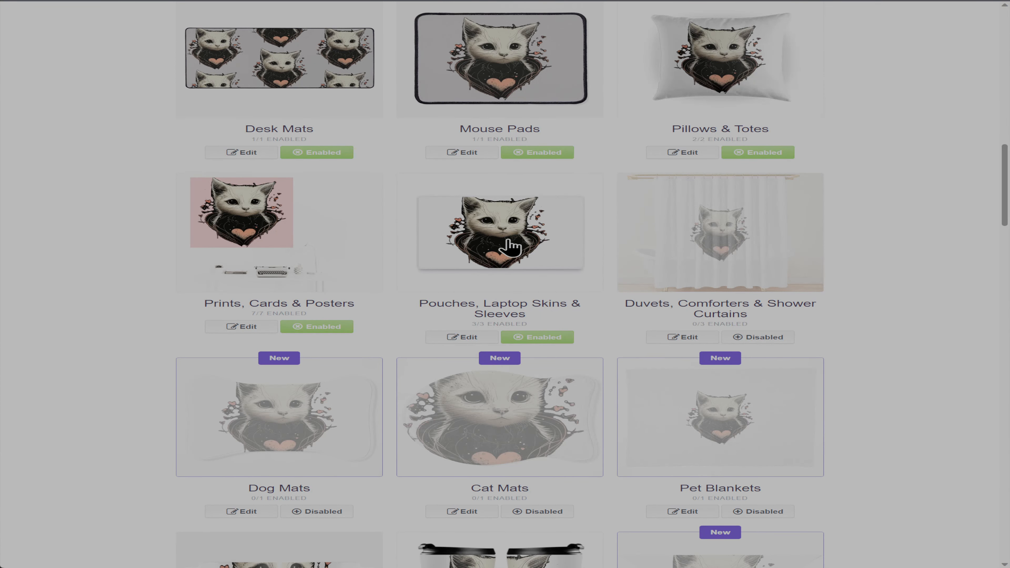
scroll(632, 278, up, 2)
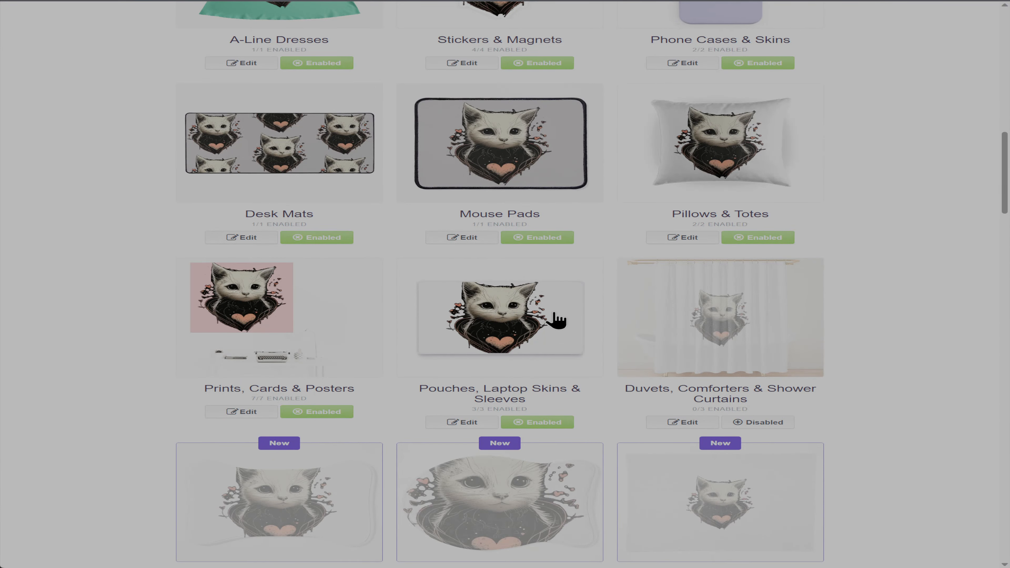
click(555, 320)
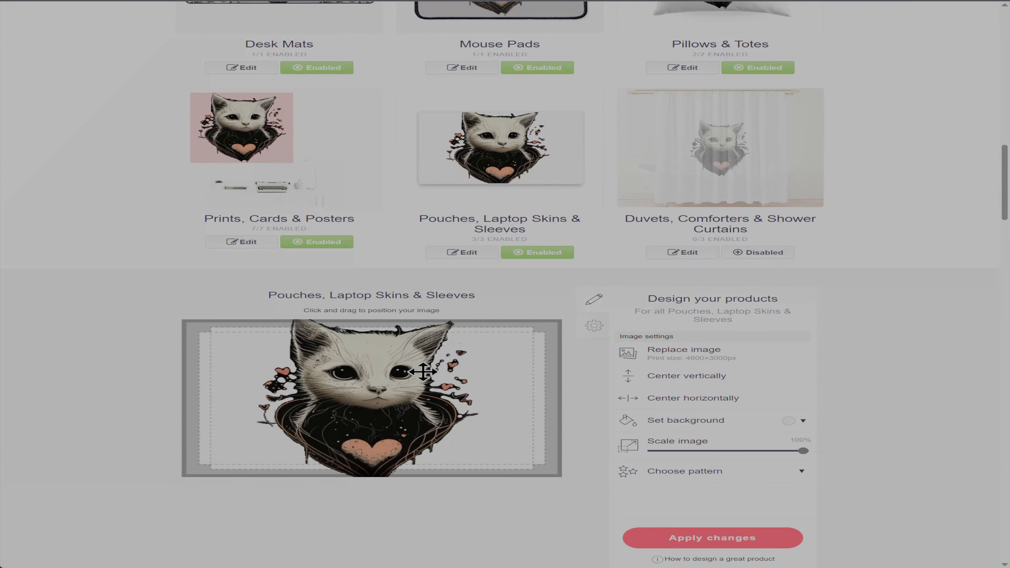
drag(804, 454, 761, 454)
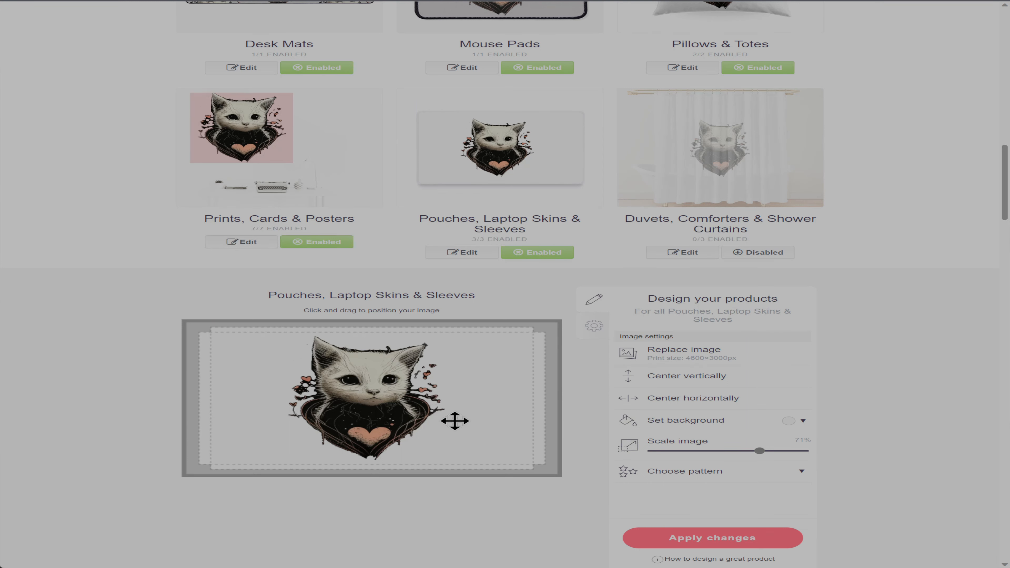
Arrange the Pouches, Laptop Skins & Sleeves artwork in an offset grid at 19% scale and nudge the pattern slightly to the right.
click(801, 472)
click(799, 505)
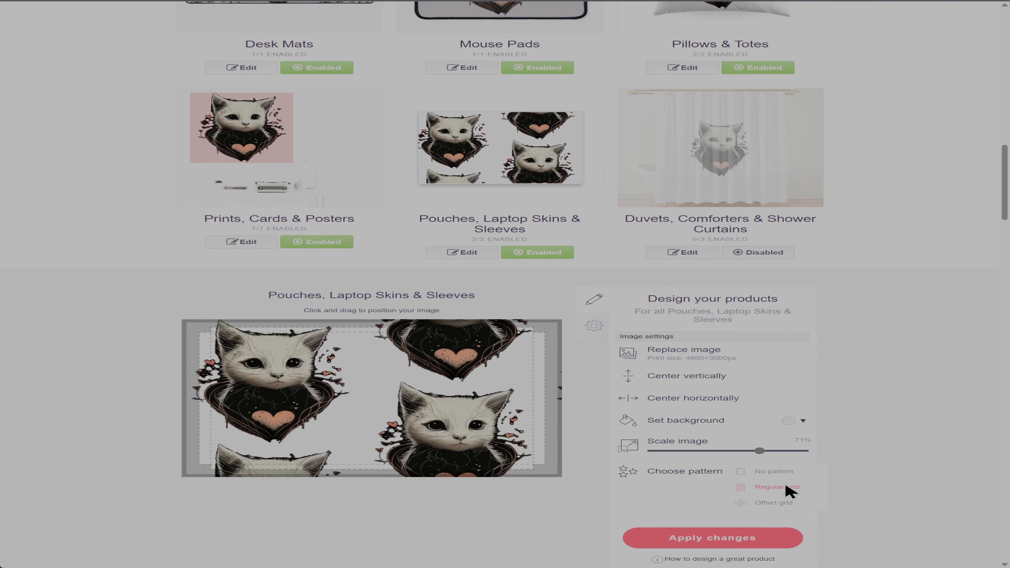
drag(758, 451, 684, 450)
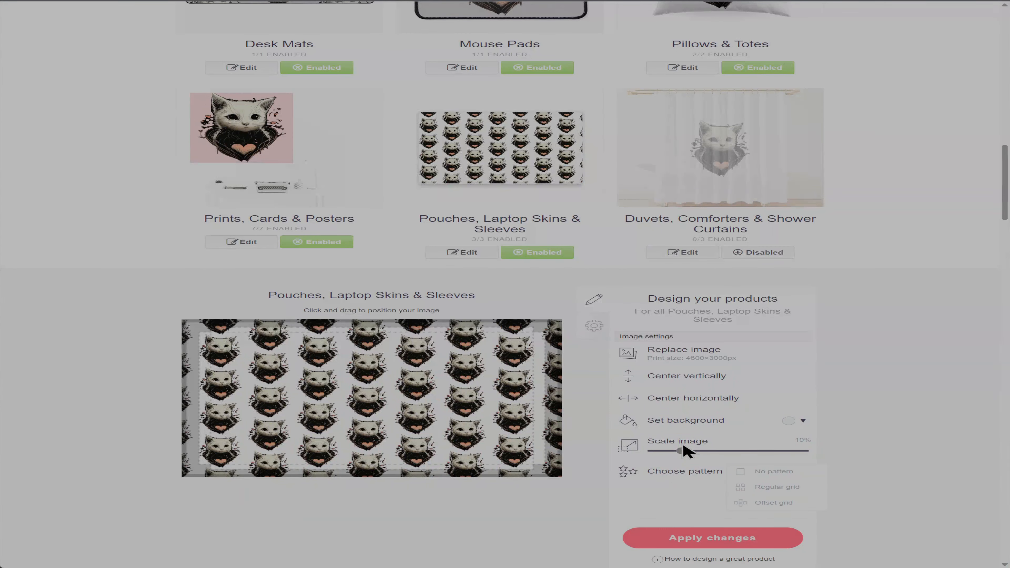
drag(459, 413, 467, 414)
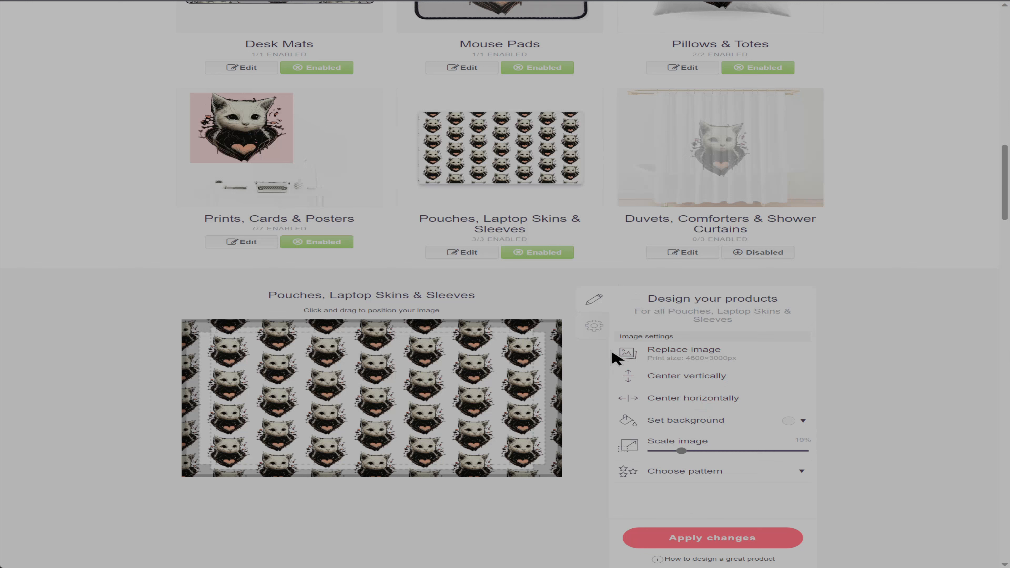
Check the product availability and markup settings for Pouches, Laptop Skins & Sleeves.
click(595, 326)
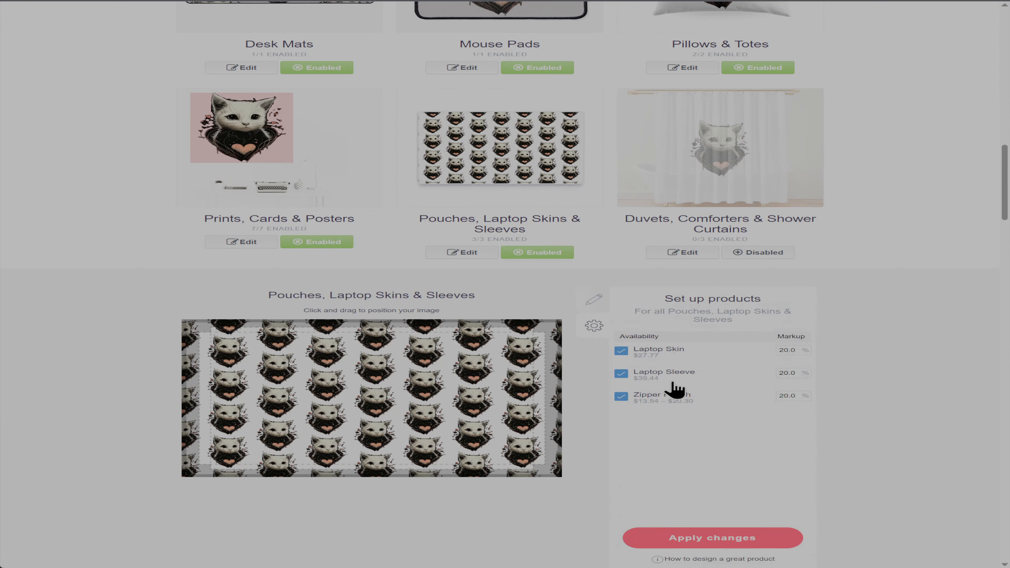
click(592, 303)
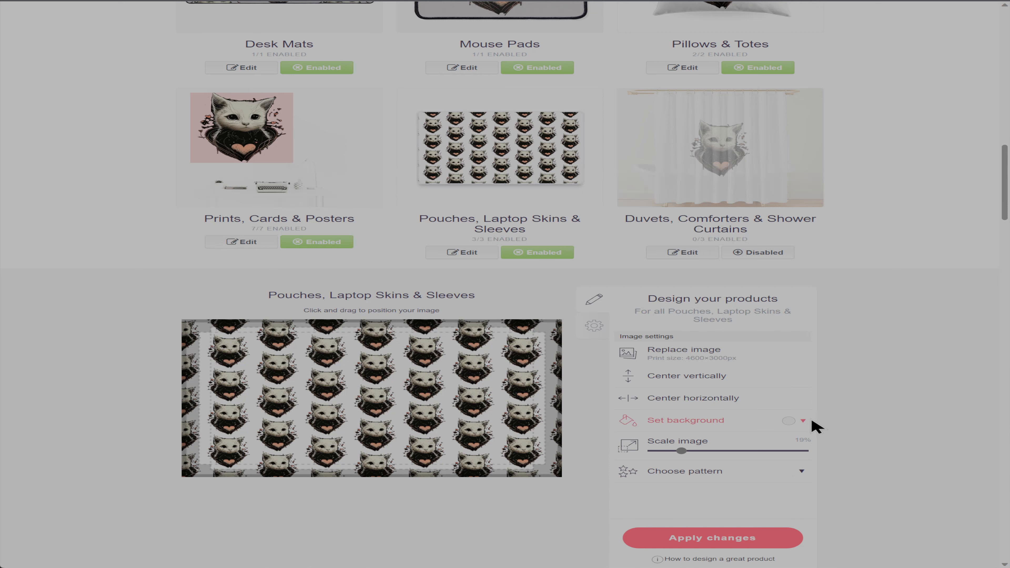
Give the Pouches, Laptop Skins & Sleeves pattern a pale green background, fine-tune its position, and apply the changes.
click(803, 421)
click(798, 440)
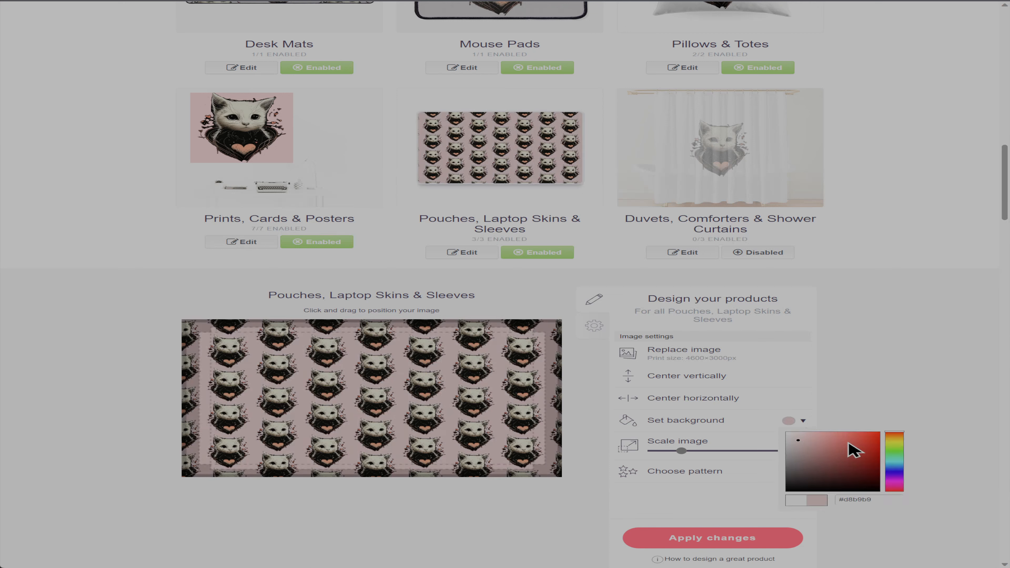
click(901, 441)
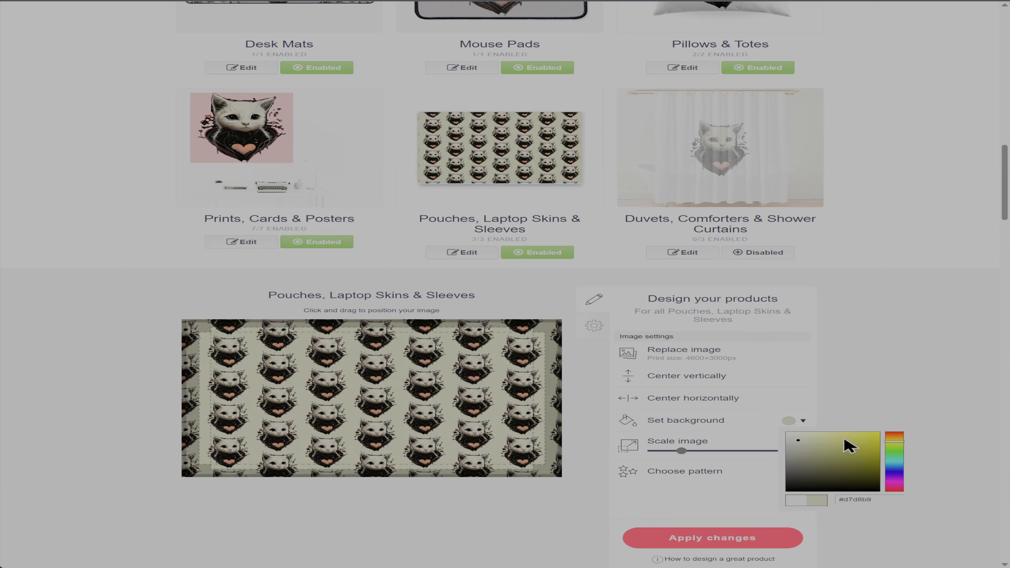
click(894, 446)
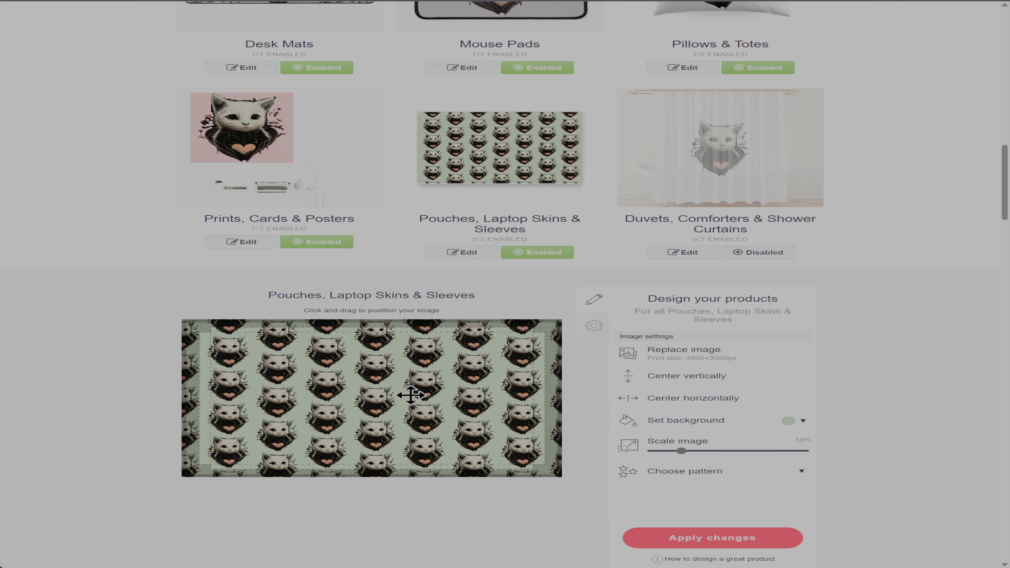
drag(409, 395, 409, 394)
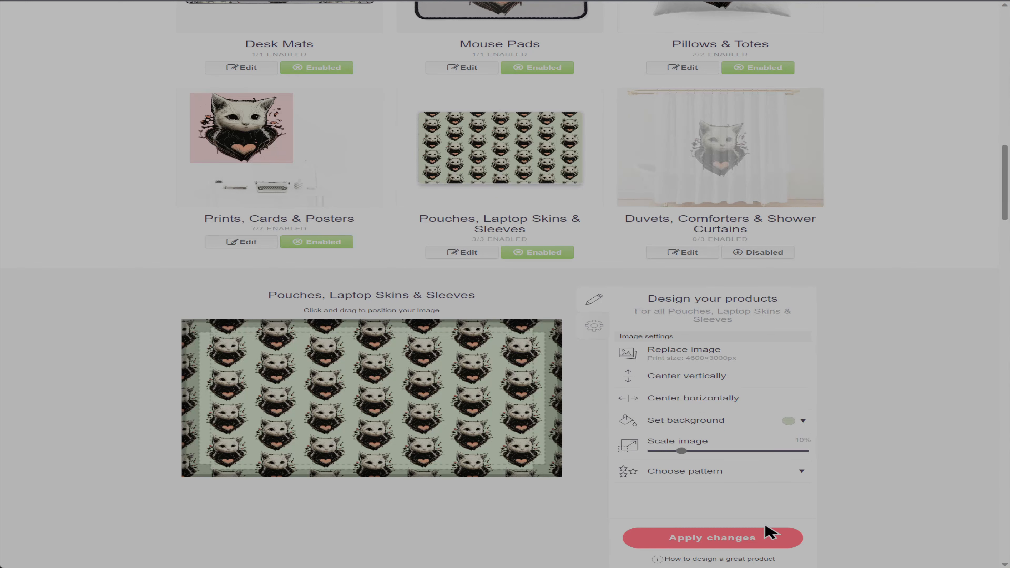
click(782, 544)
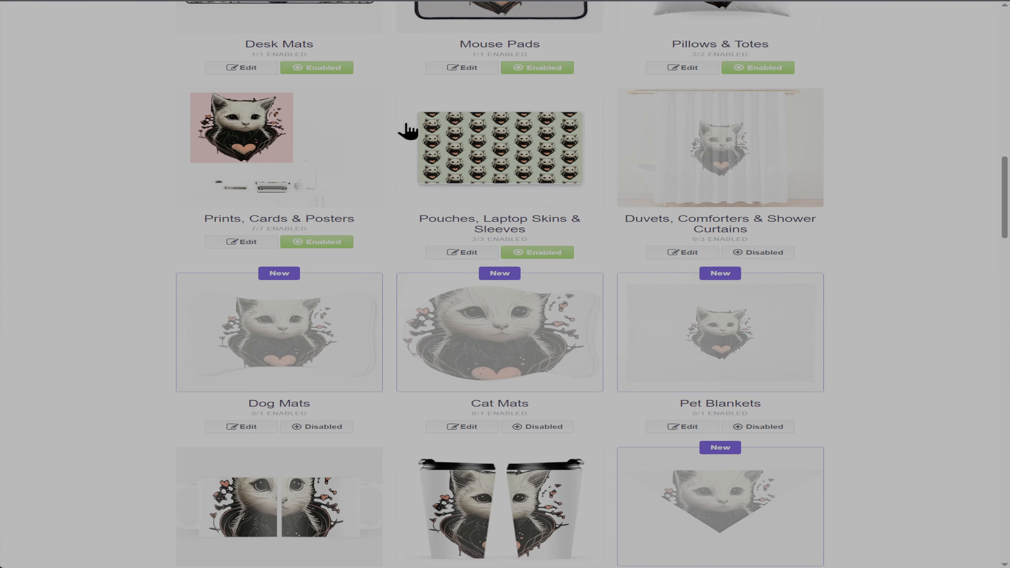
Open the Duvets, Comforters & Shower Curtains design and repeat its artwork in an offset grid at 60% scale.
scroll(405, 128, up, 4)
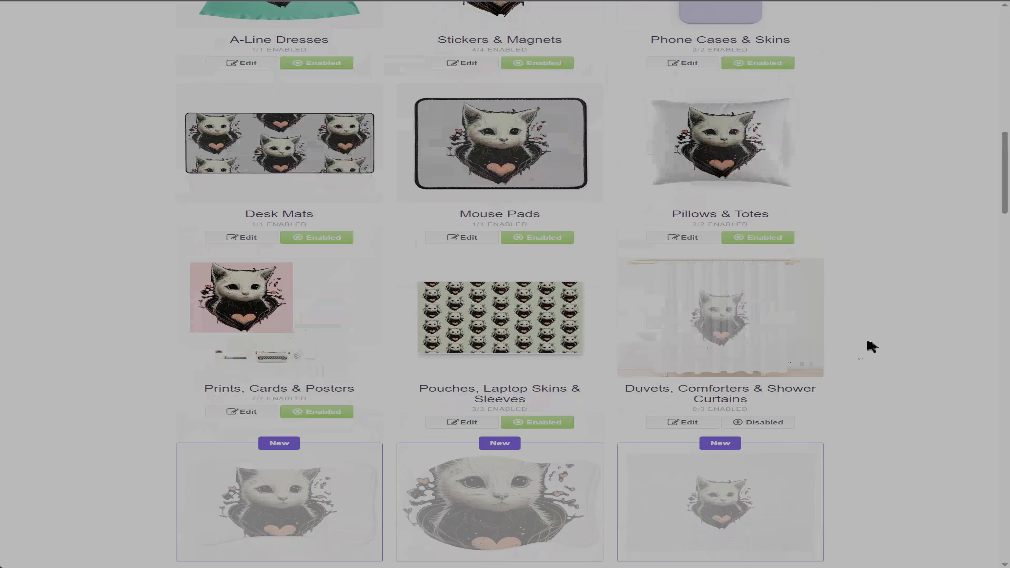
click(742, 332)
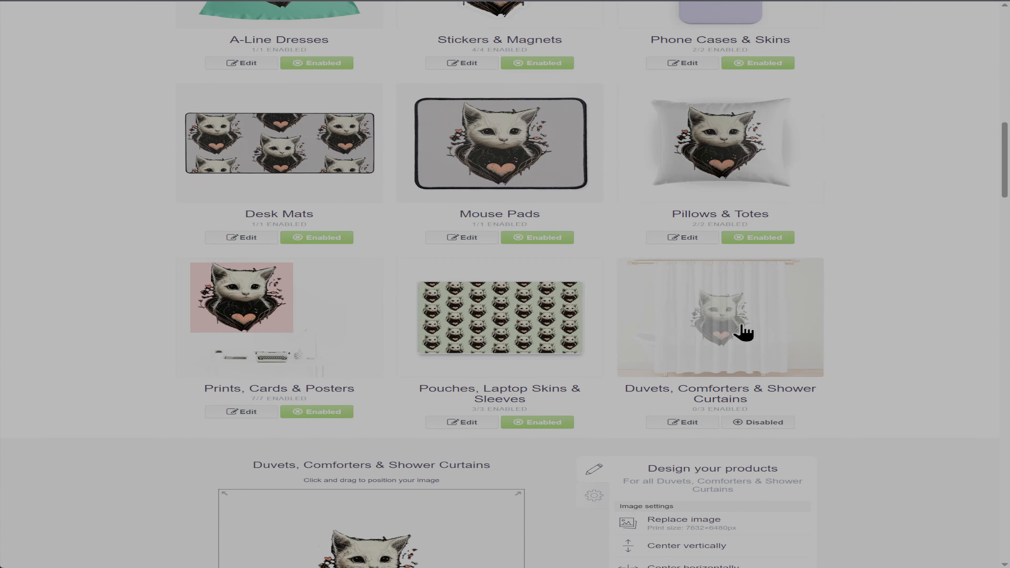
scroll(838, 368, down, 4)
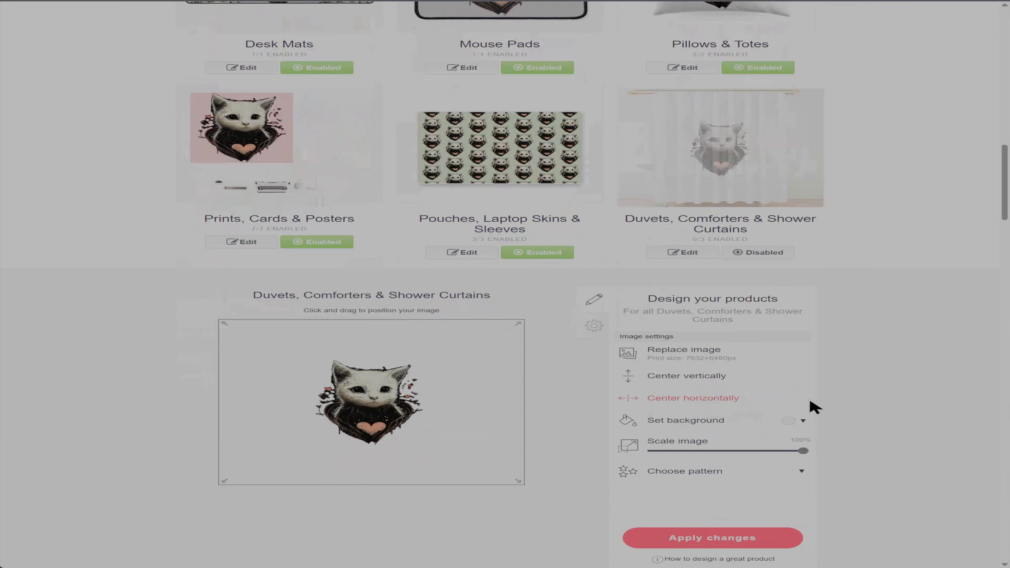
click(794, 425)
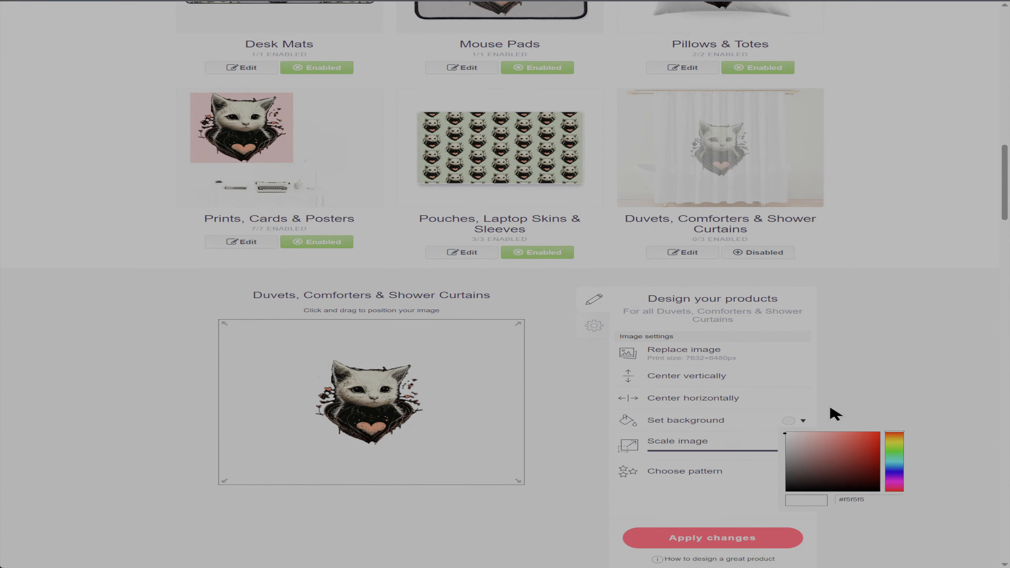
click(833, 414)
click(803, 472)
click(781, 505)
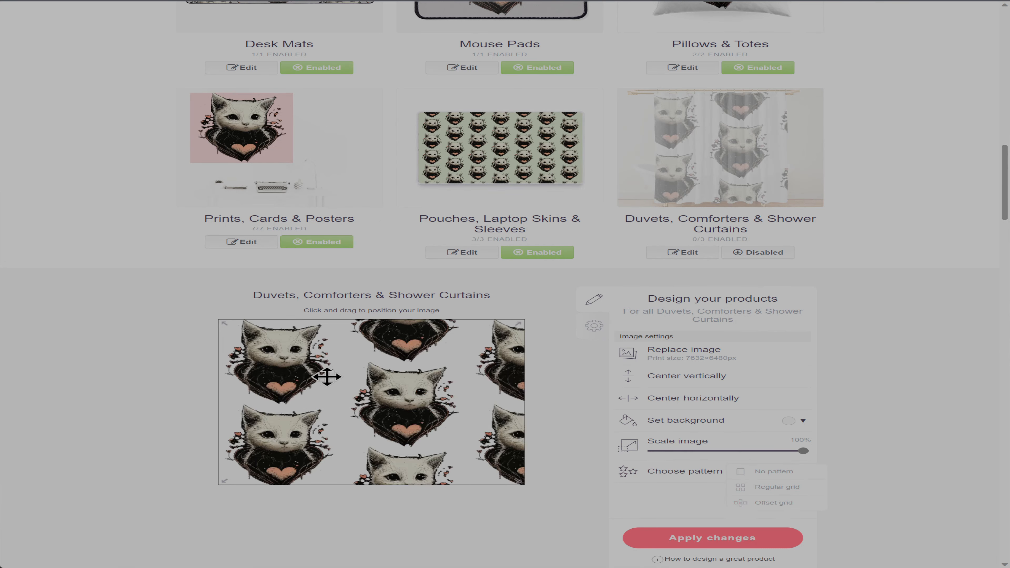
drag(810, 454, 743, 453)
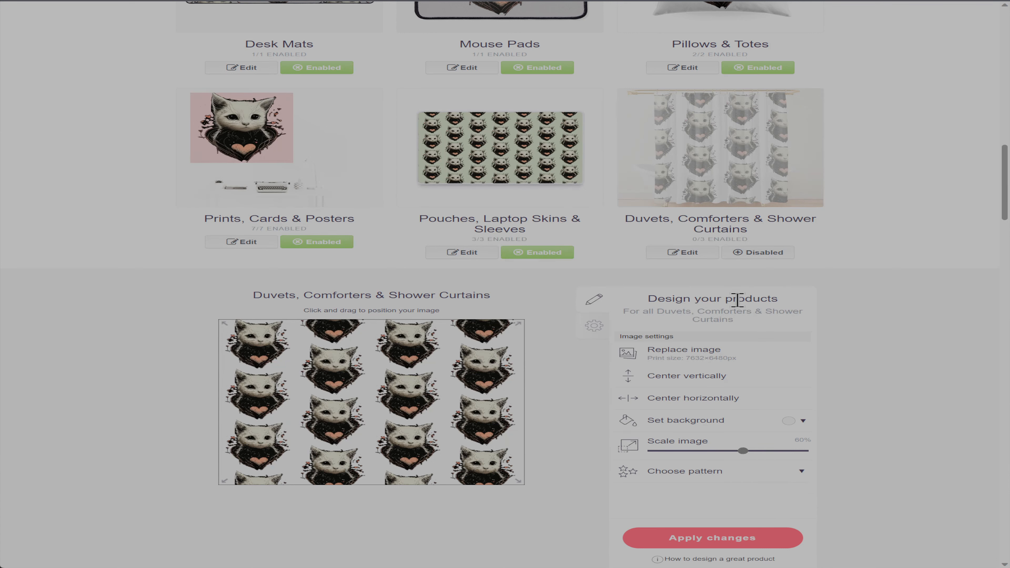
Set the Duvets, Comforters & Shower Curtains background to a very pale, near-white tint and apply the changes.
click(801, 423)
click(808, 441)
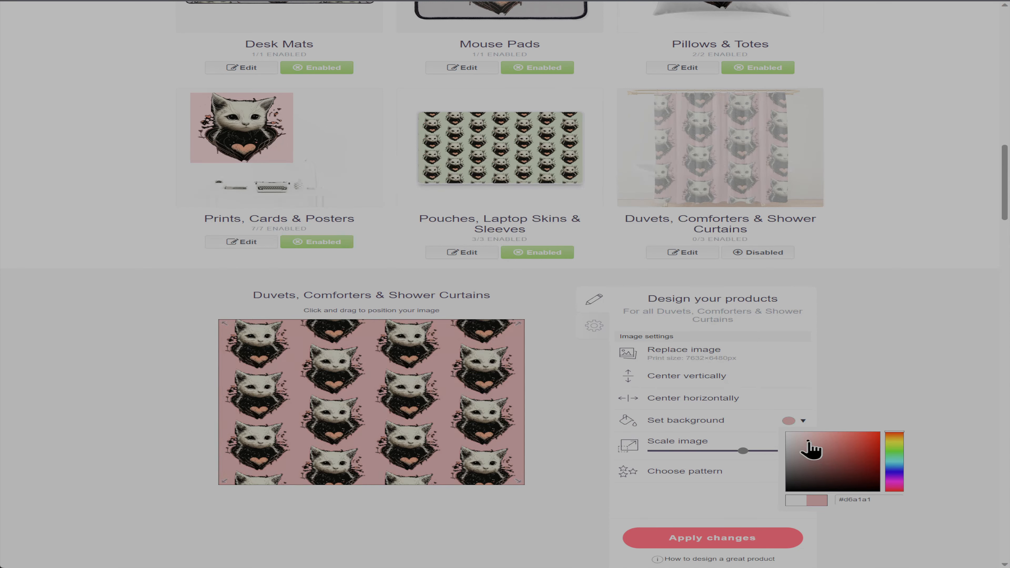
click(796, 437)
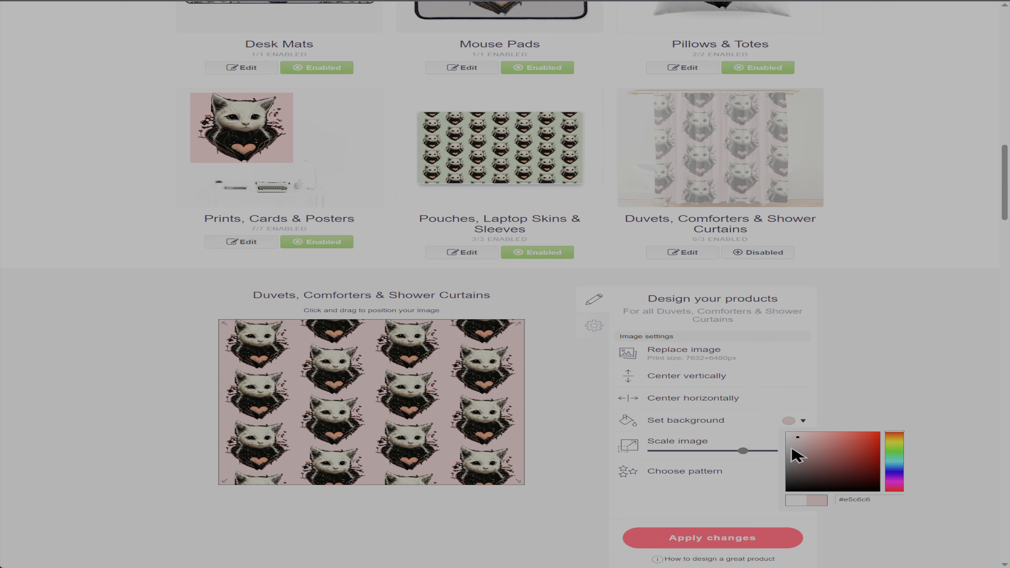
drag(794, 444, 783, 448)
click(790, 440)
drag(789, 439, 783, 441)
click(784, 544)
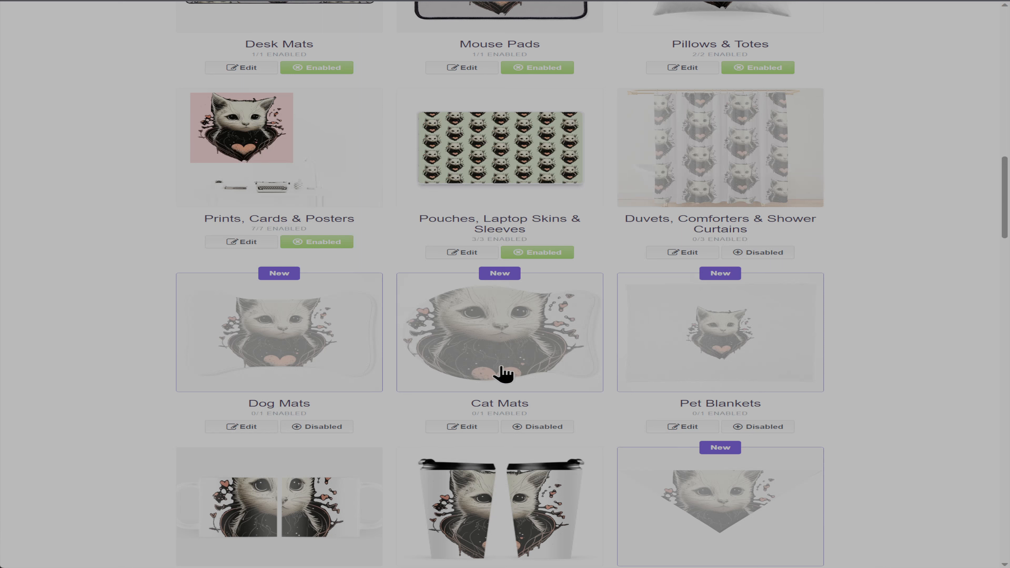
Enable Cat Mats and fit its artwork inside the mat outline at 54% scale.
click(507, 433)
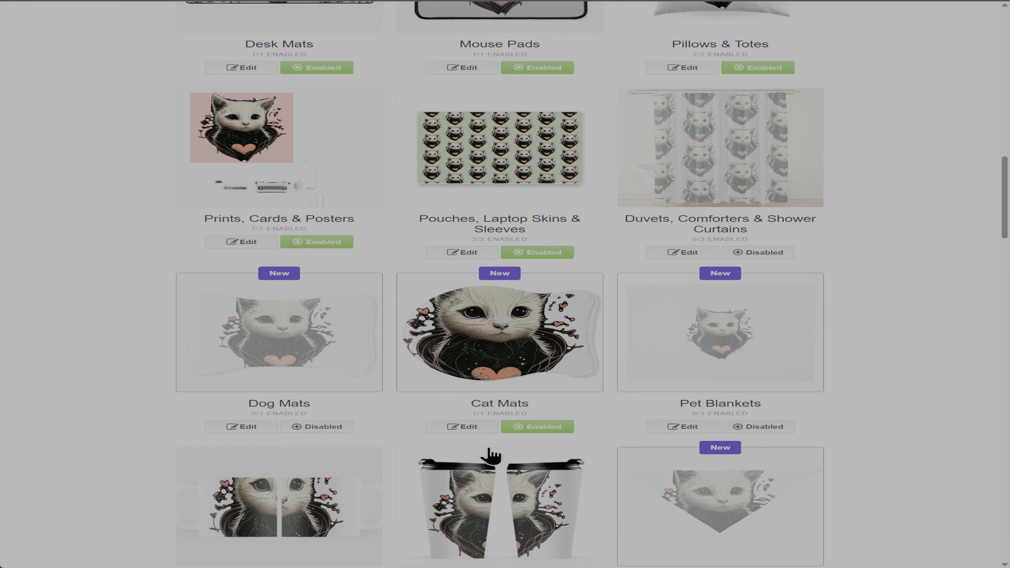
click(473, 432)
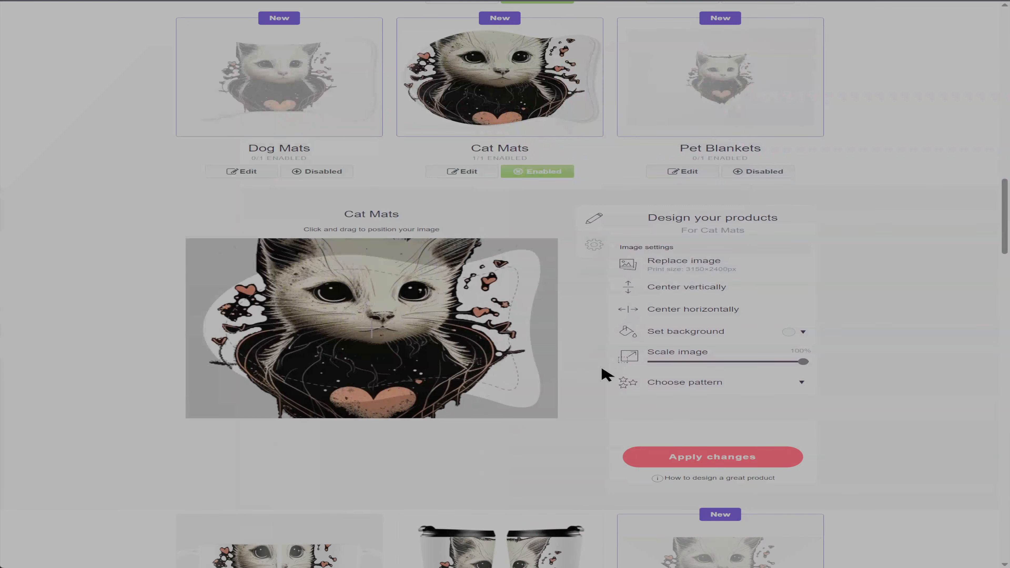
drag(803, 361, 743, 374)
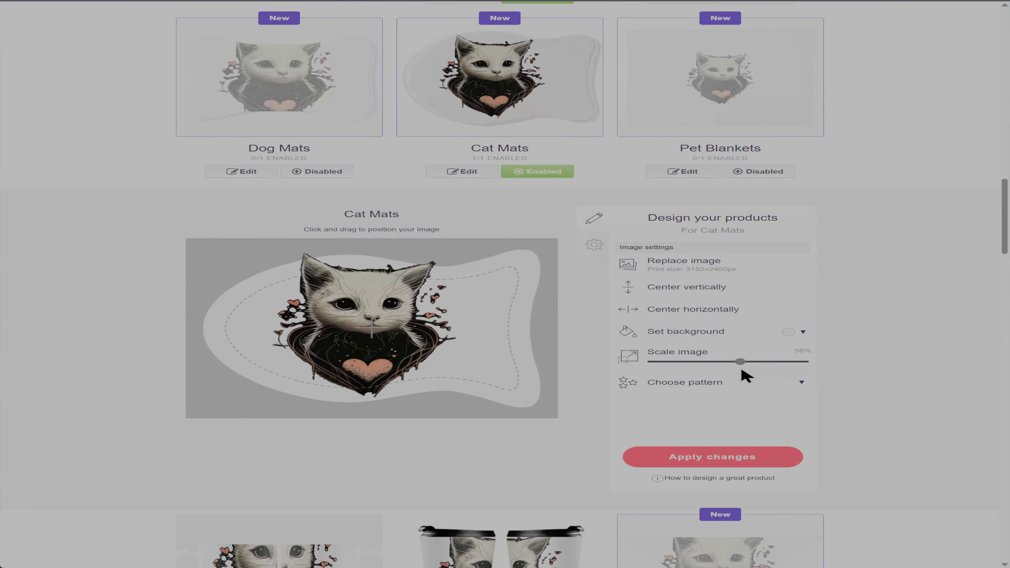
drag(385, 331, 392, 337)
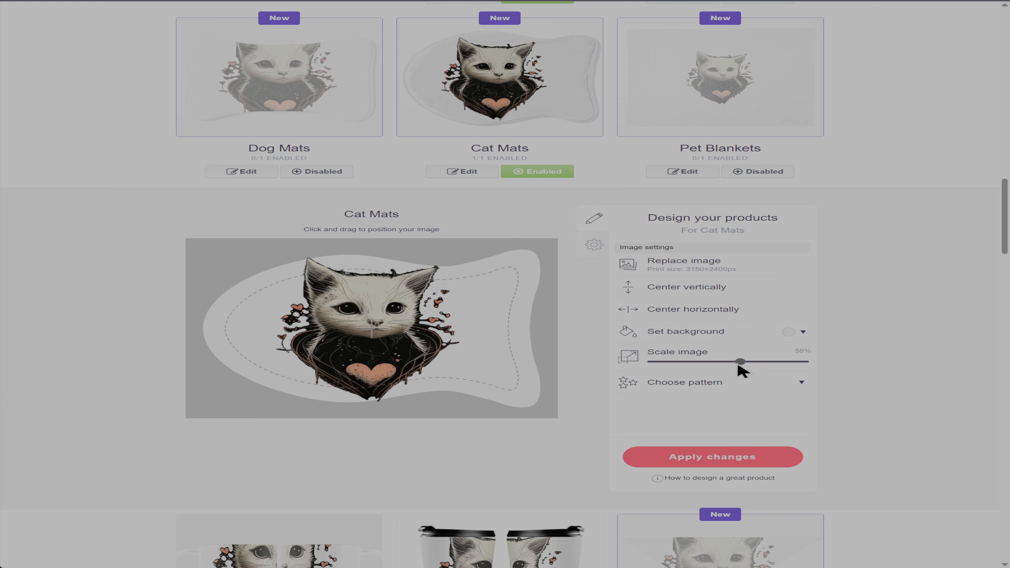
drag(740, 362, 733, 362)
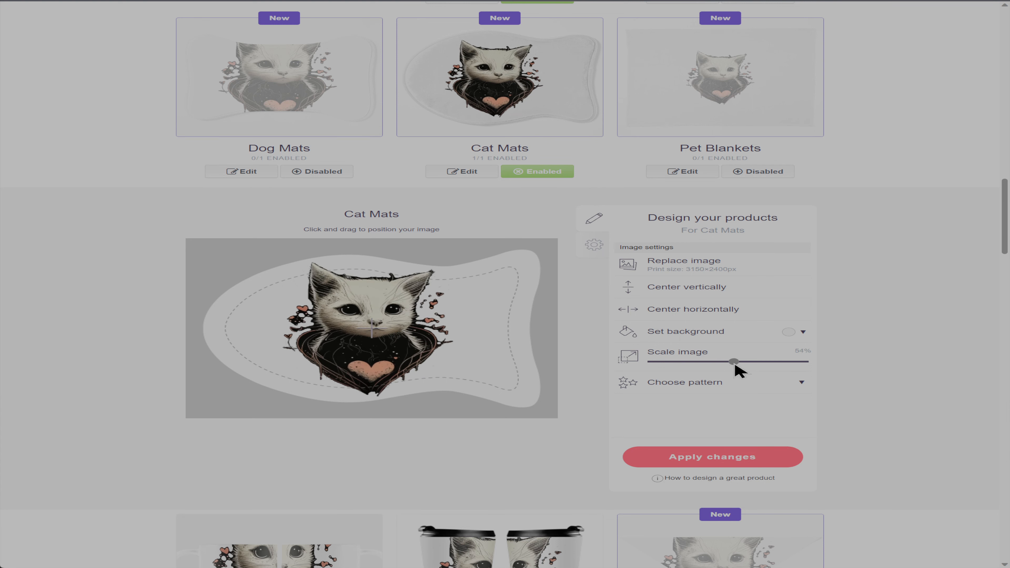
Repeat the Cat Mats artwork in a regular grid at 21% scale and shift the pattern slightly to the left.
click(801, 382)
click(778, 402)
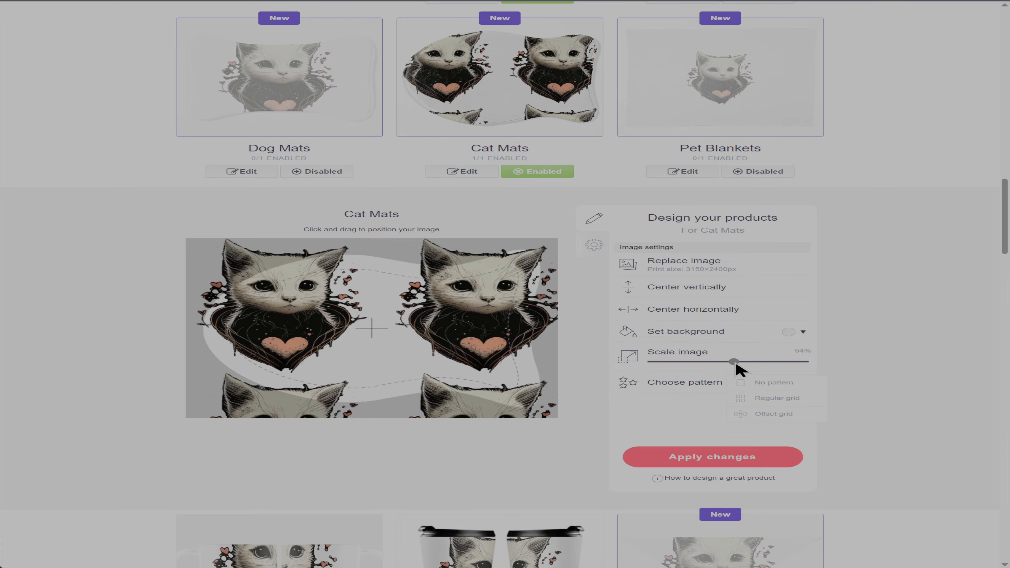
drag(734, 362, 687, 366)
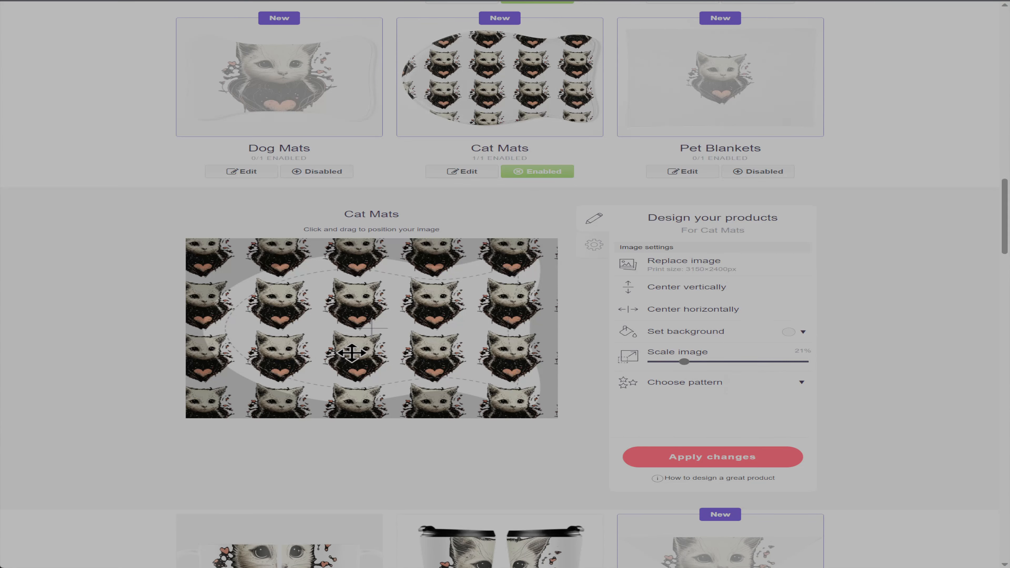
drag(345, 351, 333, 352)
drag(398, 346, 403, 343)
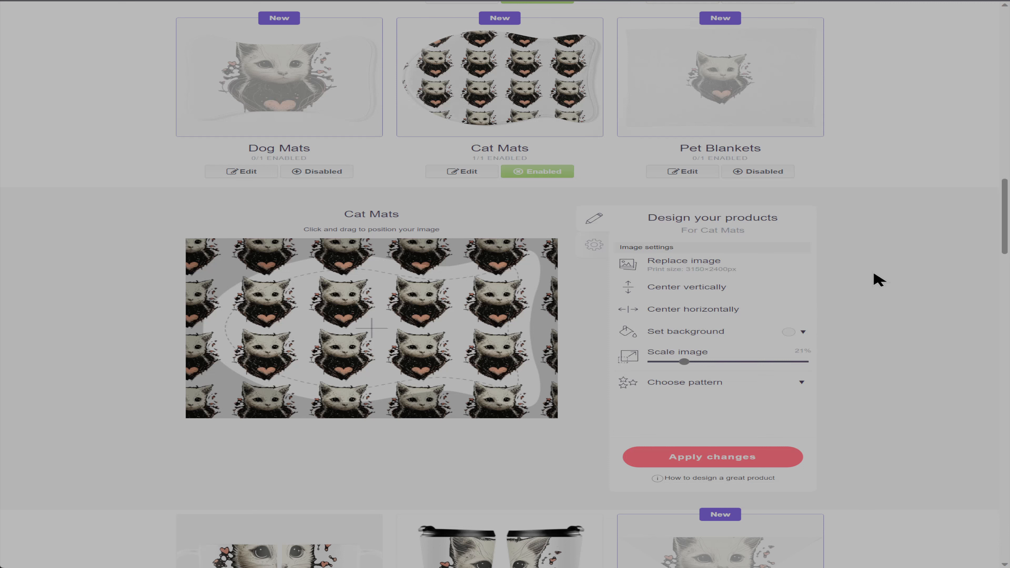
Try several background colours for Cat Mats and set the background to the muted red #c36464.
click(803, 331)
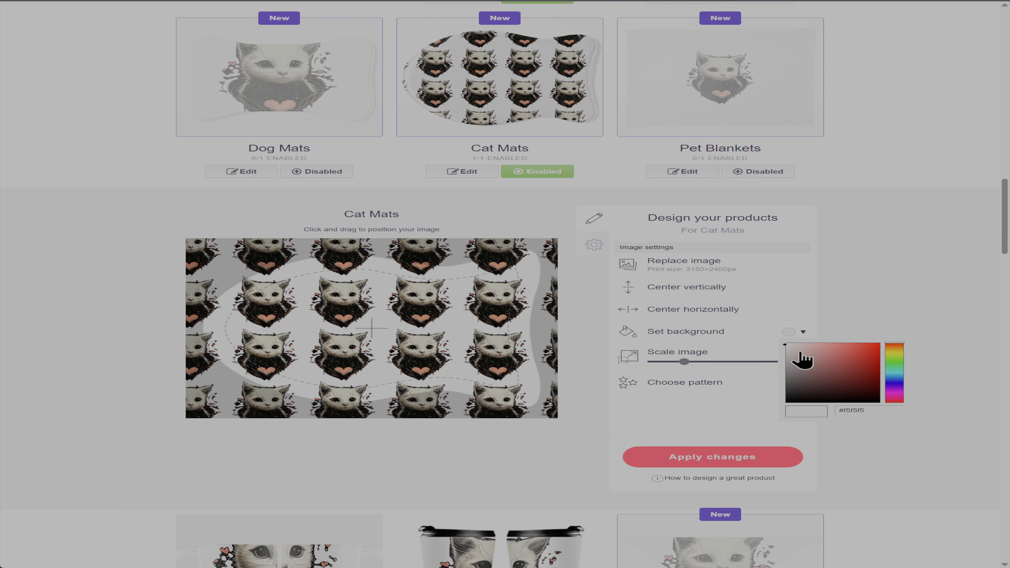
click(789, 351)
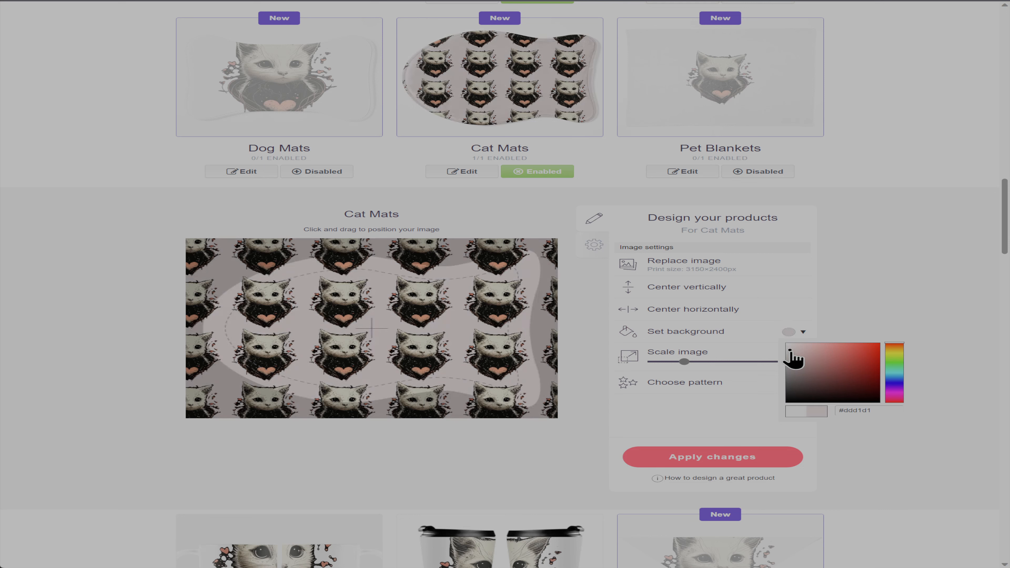
click(851, 387)
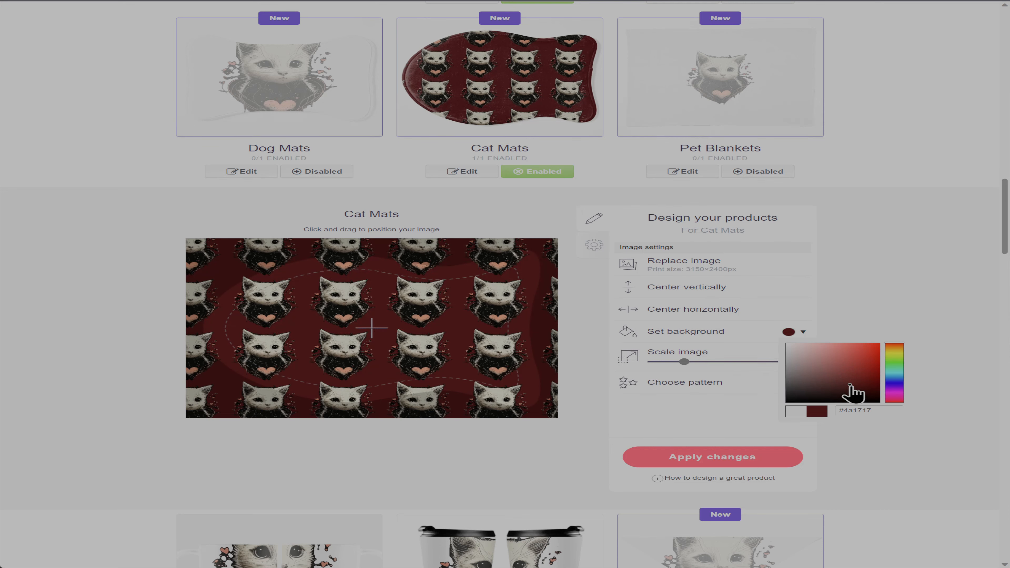
click(854, 370)
click(879, 375)
mouse_move(885, 378)
mouse_down()
mouse_move(829, 377)
mouse_move(803, 350)
mouse_move(831, 362)
mouse_move(832, 354)
mouse_up()
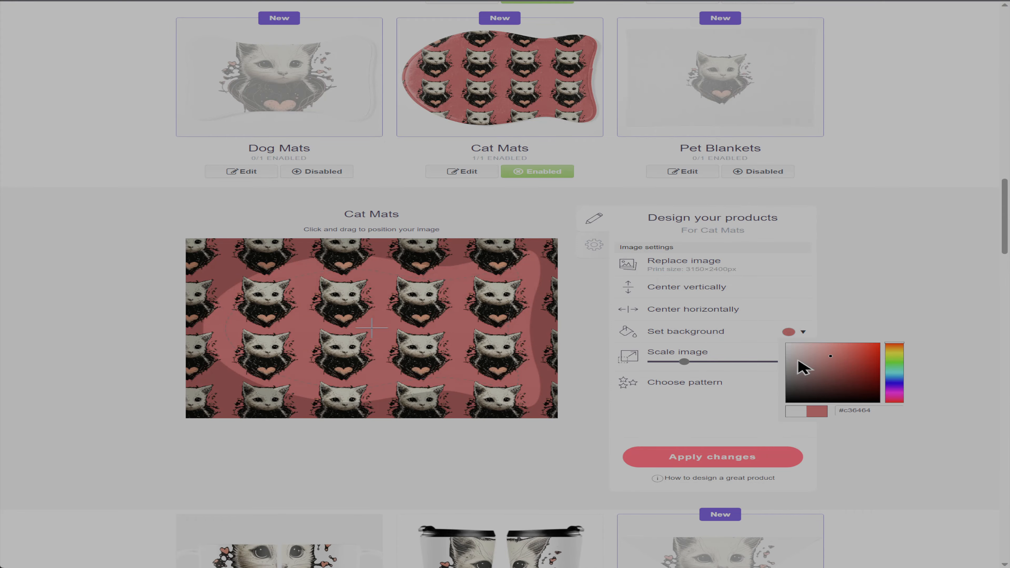
Open the Chiffon Tops design and its background colour picker to check the colour code.
scroll(827, 361, up, 10)
scroll(584, 225, up, 12)
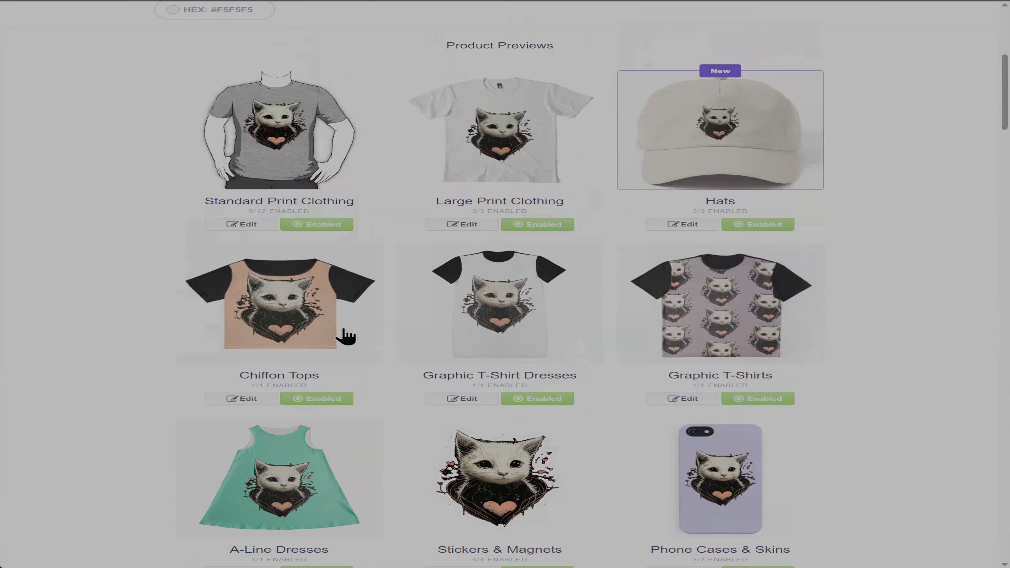
click(328, 338)
scroll(594, 385, down, 5)
scroll(594, 385, down, 2)
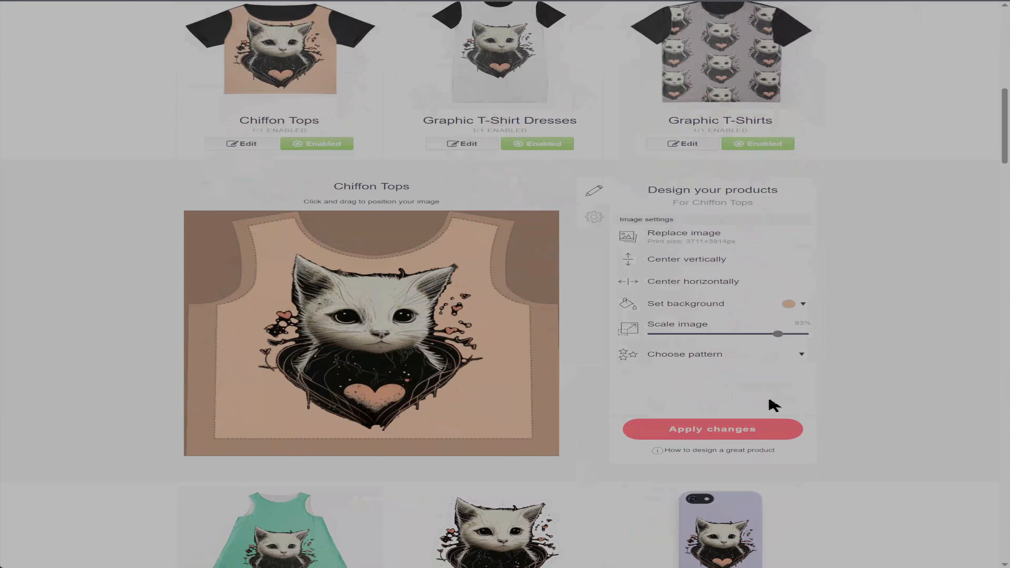
click(789, 306)
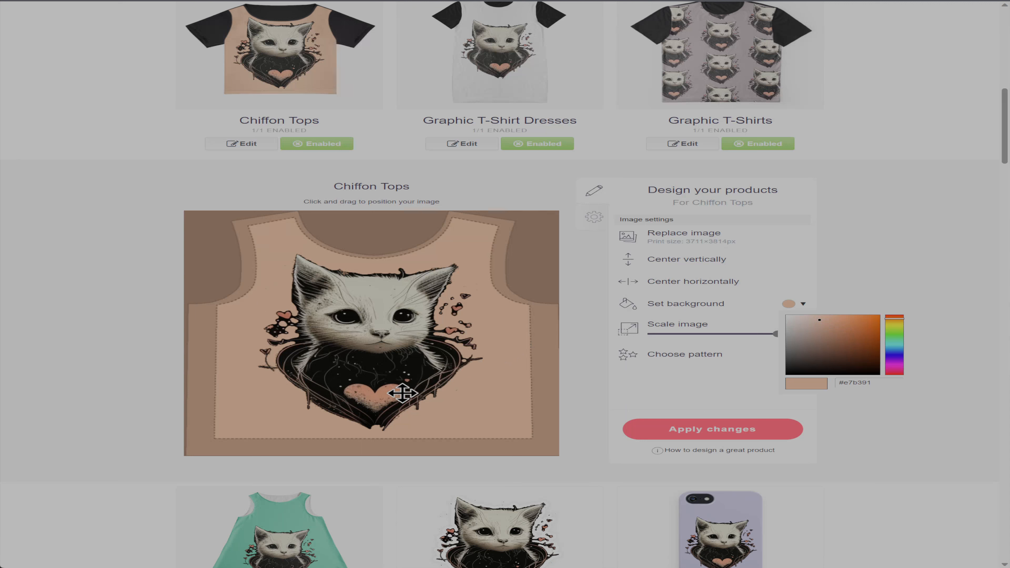
Copy the background colour code #e7b391 from the Chiffon Tops design settings.
drag(873, 384, 815, 394)
key(ctrl+c)
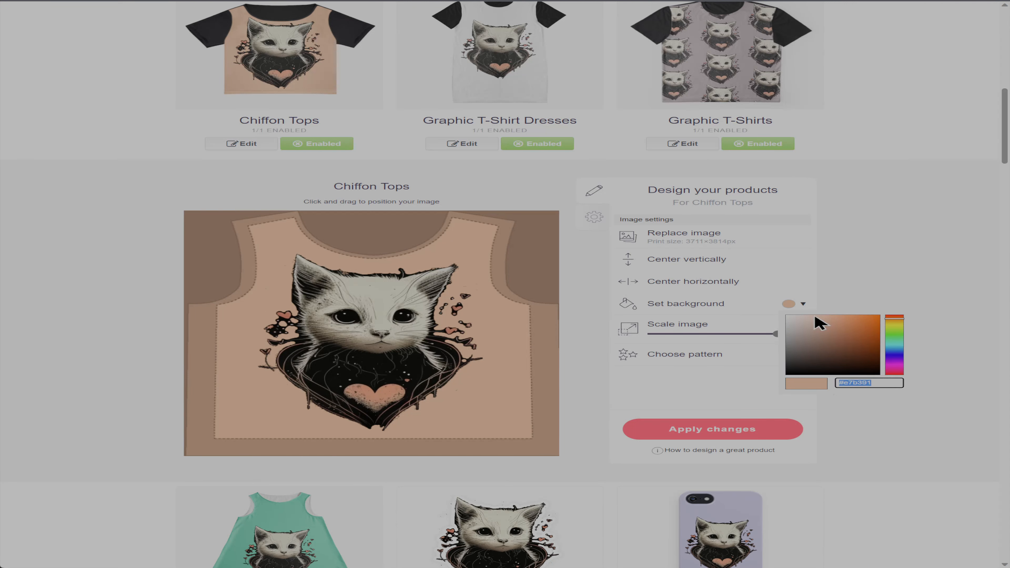
click(923, 365)
Set the Cat Mats background colour to the copied #e7b391 and apply the changes.
scroll(910, 376, down, 20)
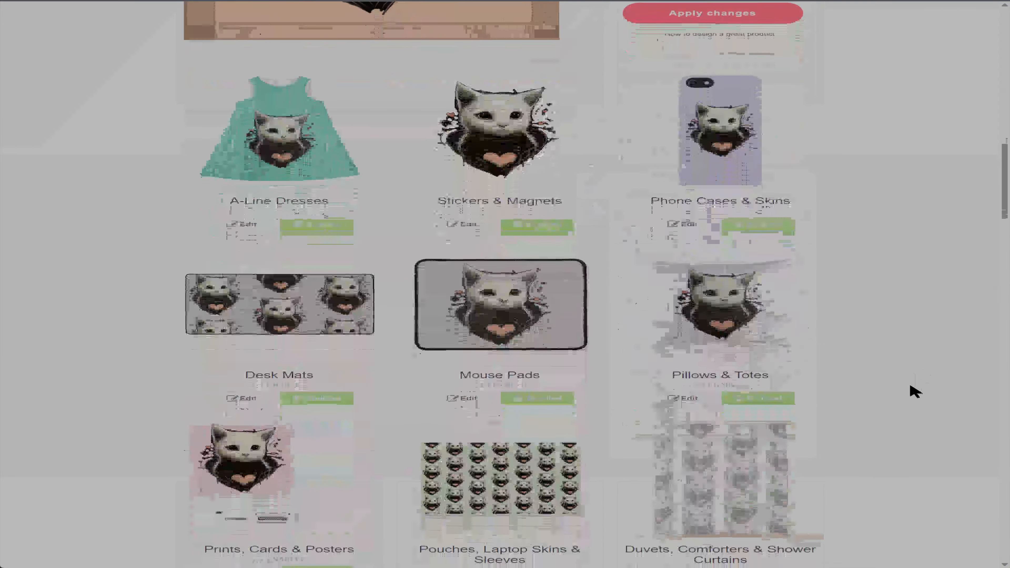
scroll(890, 385, up, 9)
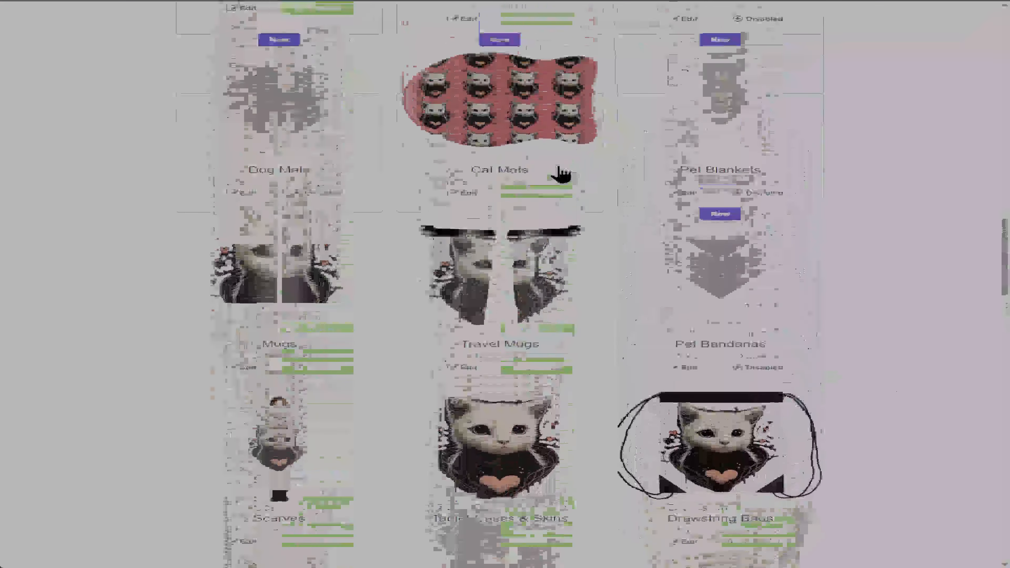
click(547, 163)
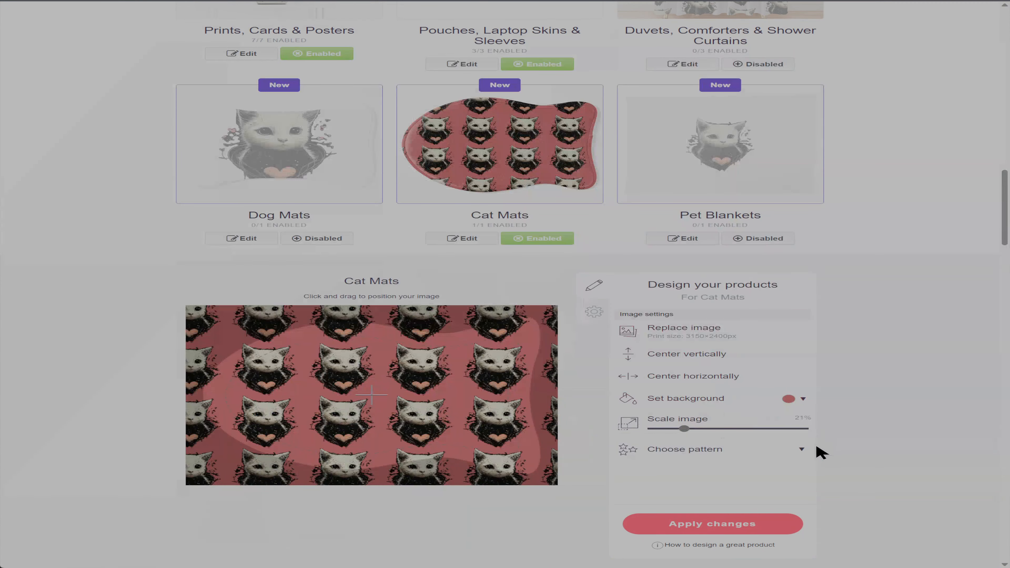
click(803, 400)
click(908, 487)
click(804, 399)
click(876, 476)
key(ctrl+v)
click(949, 360)
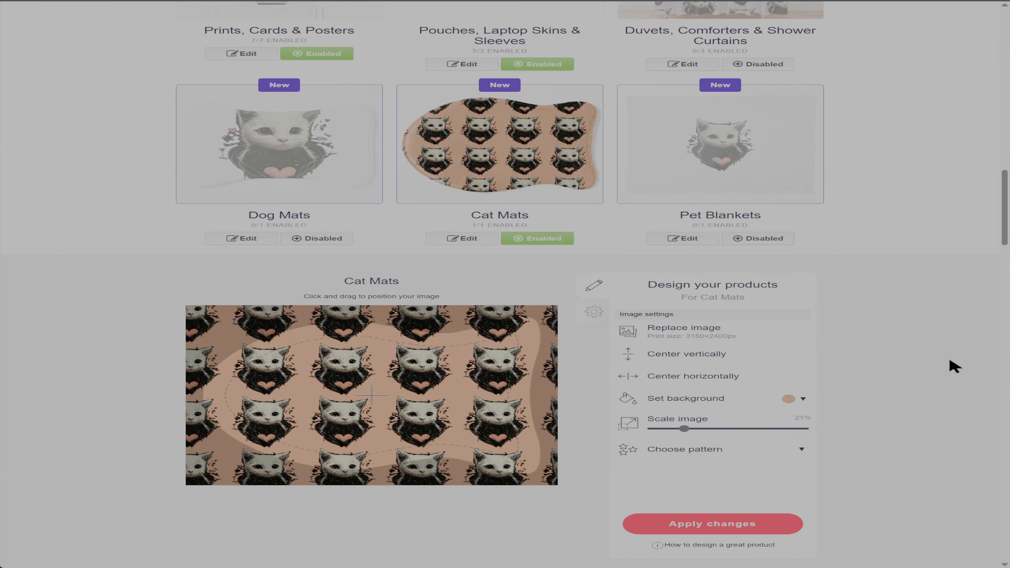
click(740, 525)
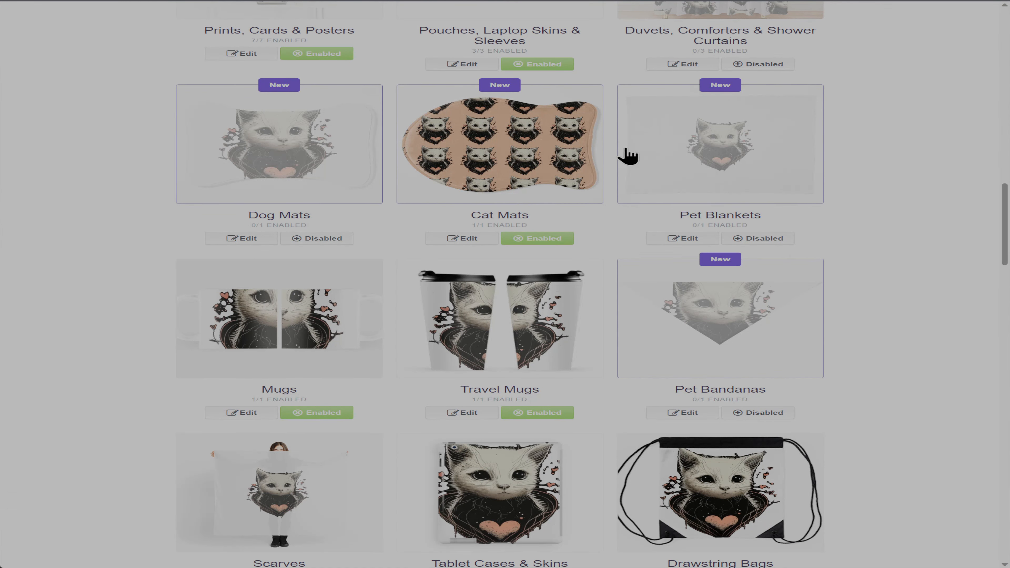
Enable Dog Mats and tile its design in an offset grid at 36% scale, shifting the pattern across the mat.
click(321, 240)
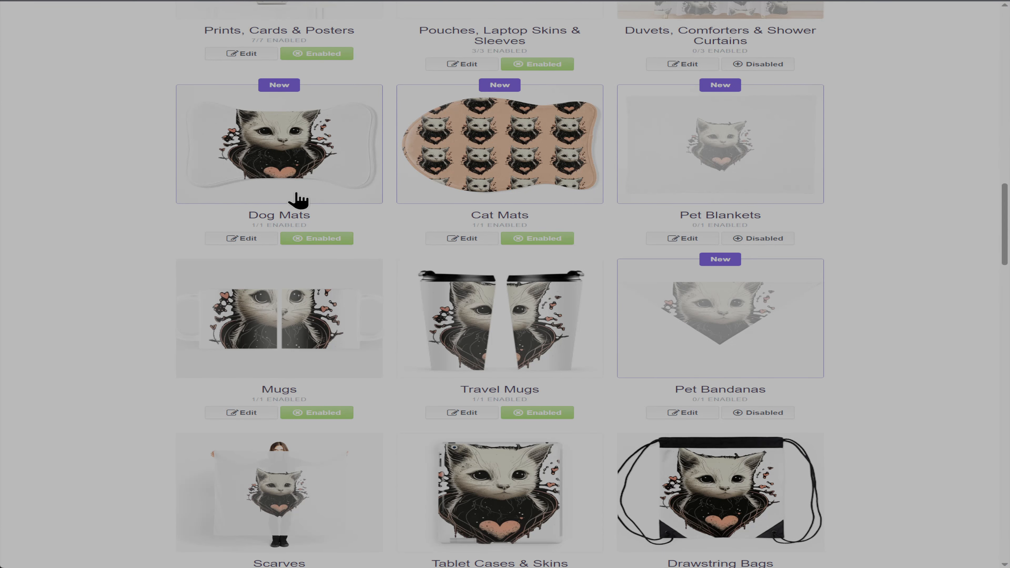
click(242, 239)
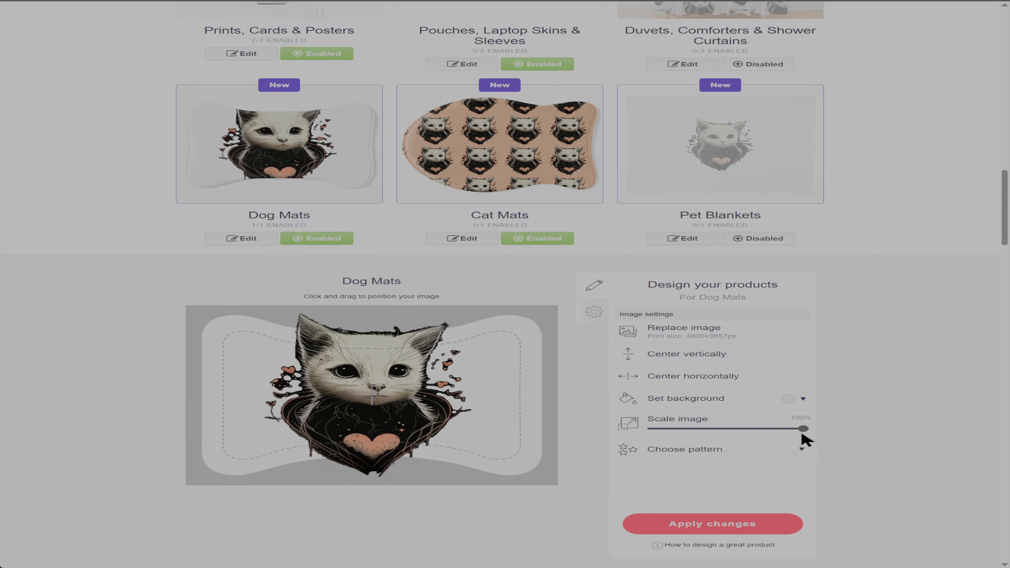
click(800, 454)
click(779, 479)
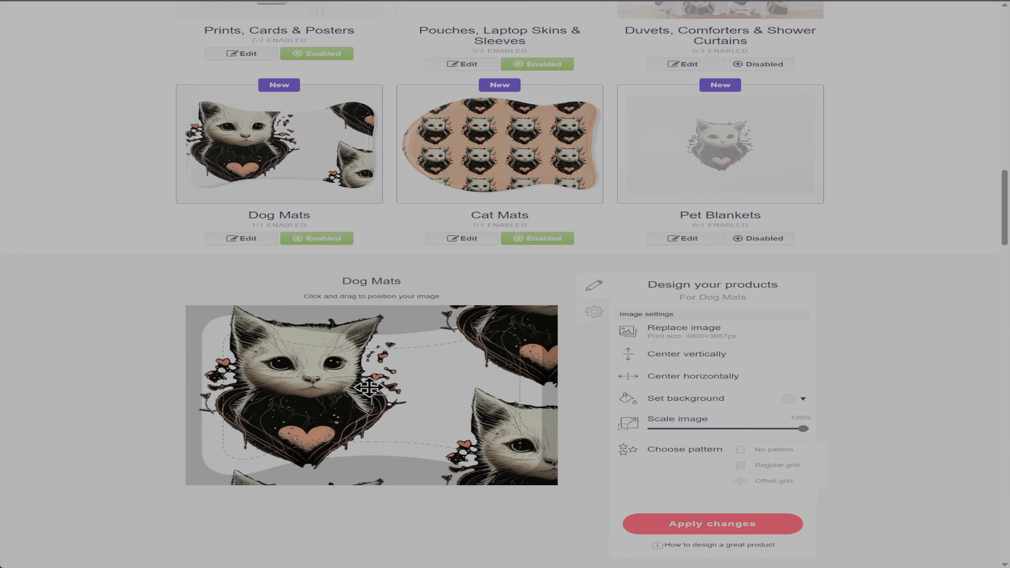
click(389, 396)
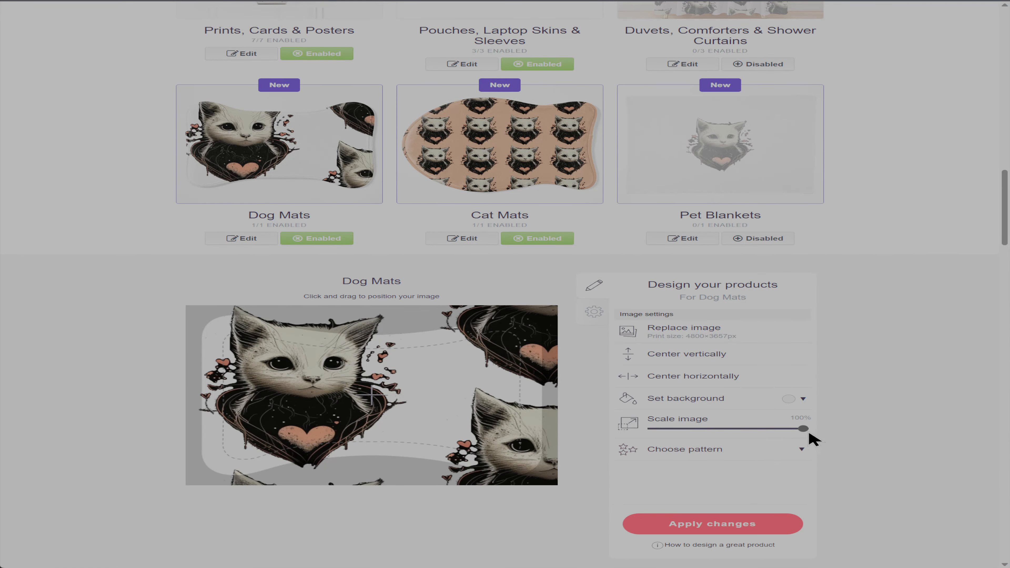
drag(803, 428, 708, 426)
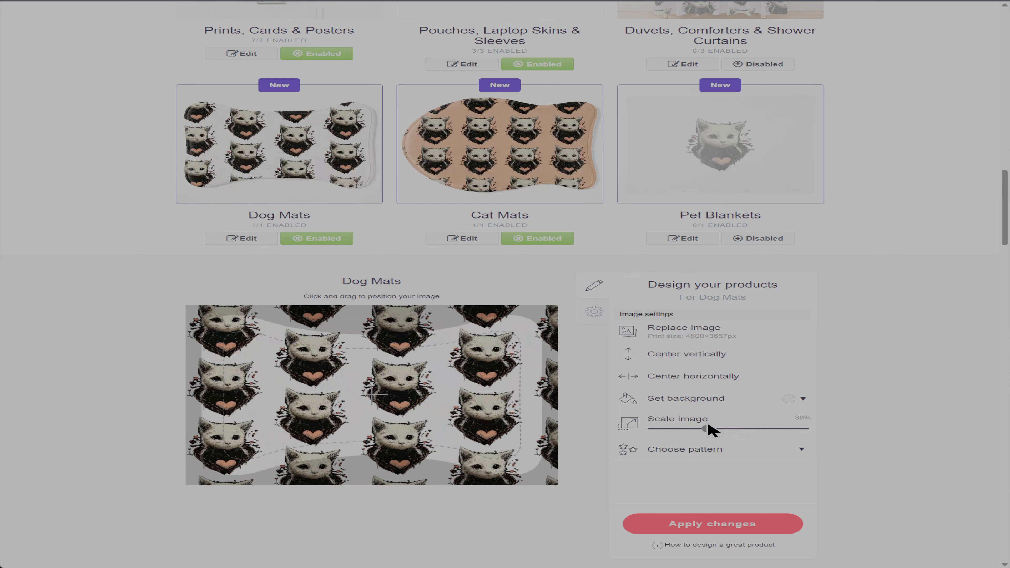
drag(384, 392, 415, 398)
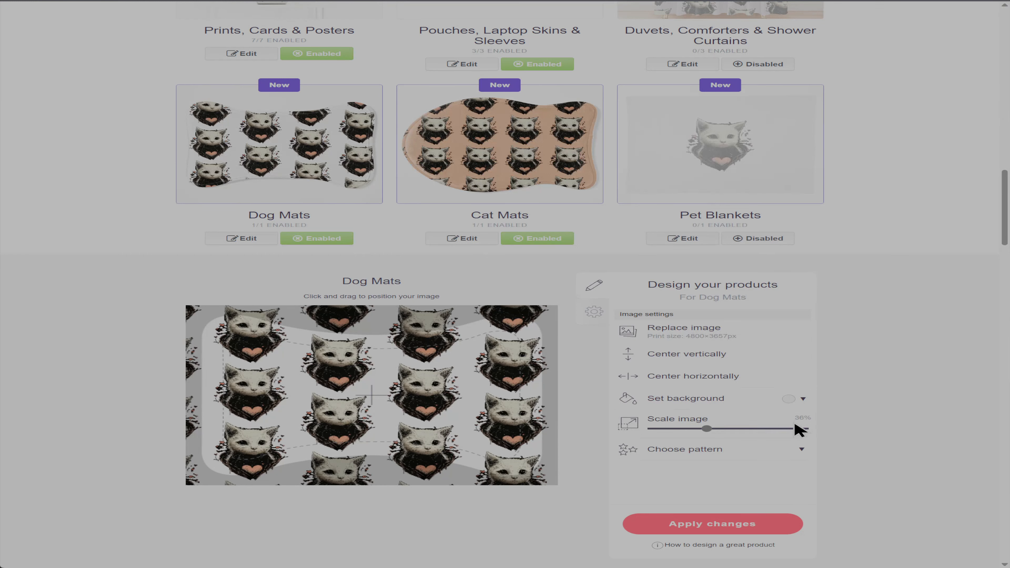
Change the Dog Mats pattern to a regular grid at 32% scale and reposition it so four full columns fit the mat.
click(795, 451)
click(788, 465)
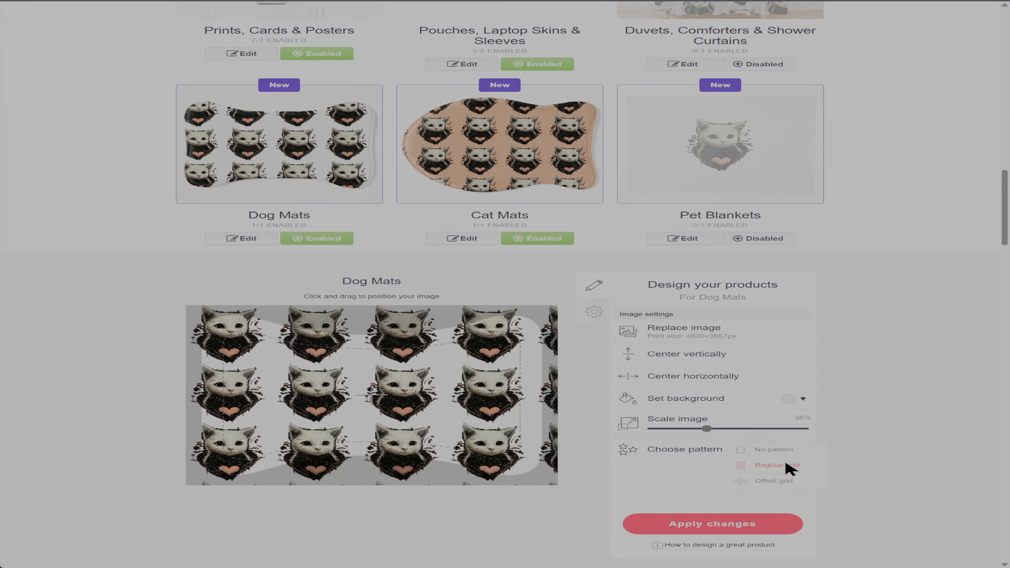
click(326, 131)
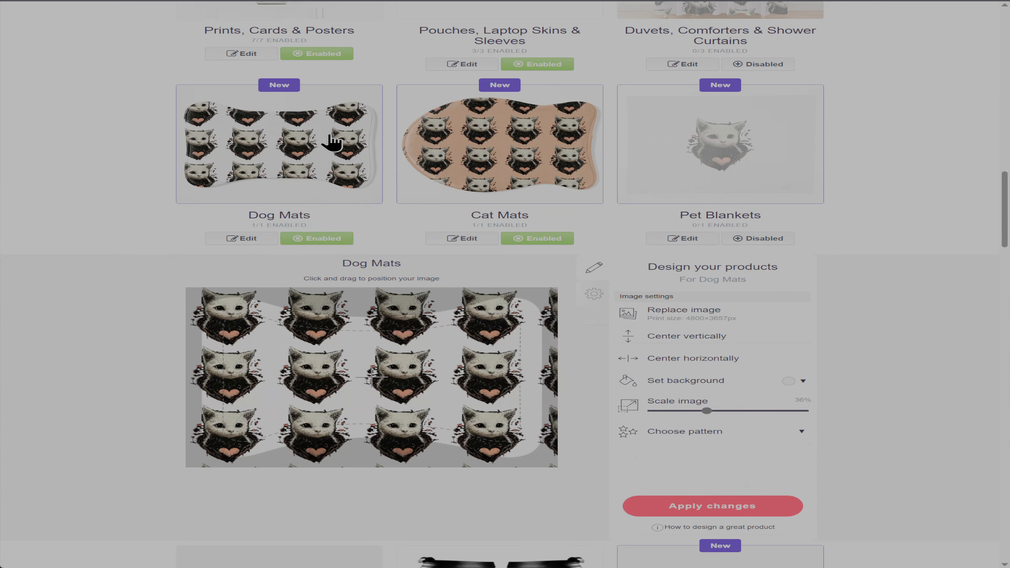
click(310, 142)
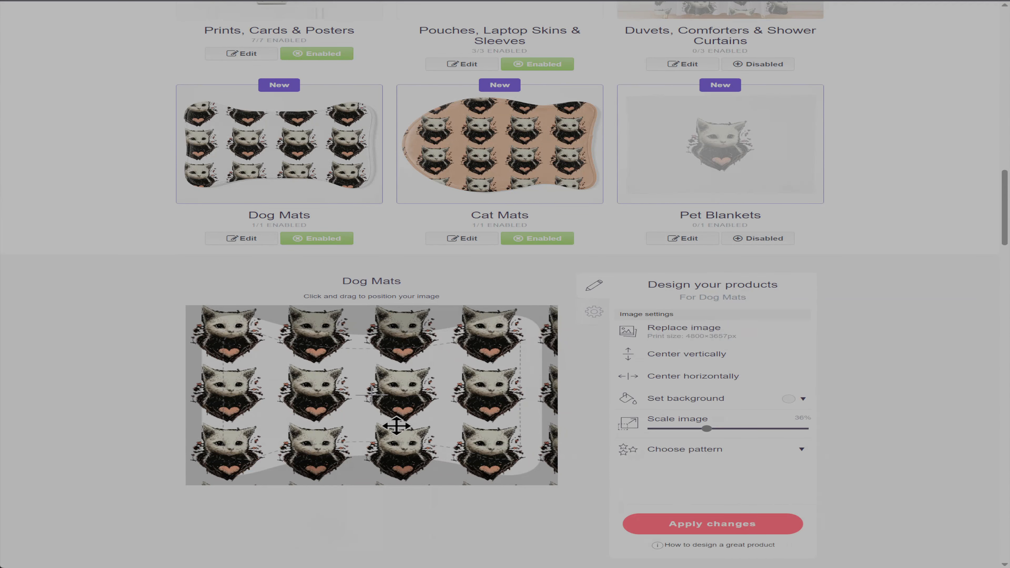
drag(396, 425, 418, 397)
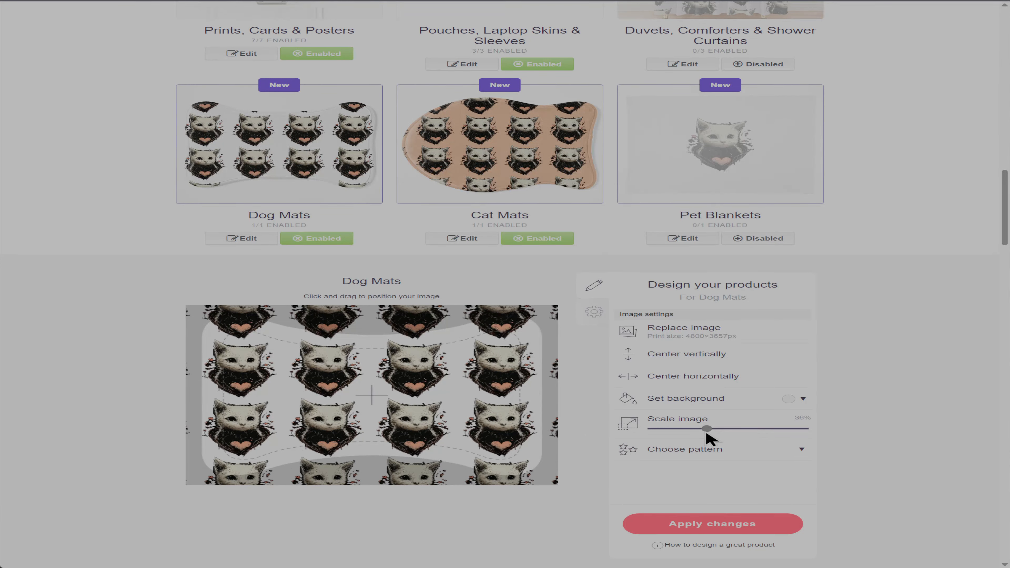
drag(706, 434, 701, 433)
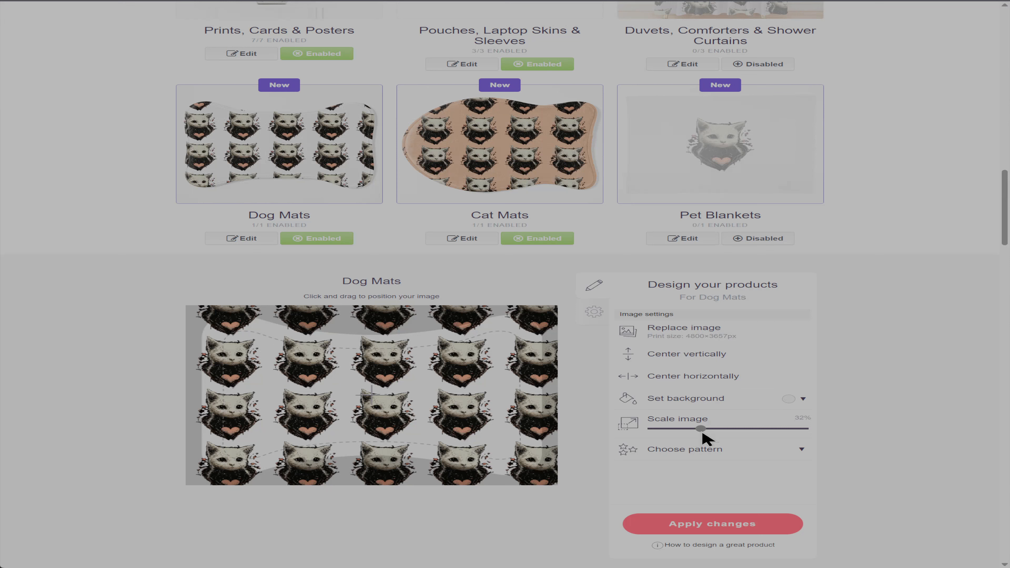
drag(474, 413, 504, 416)
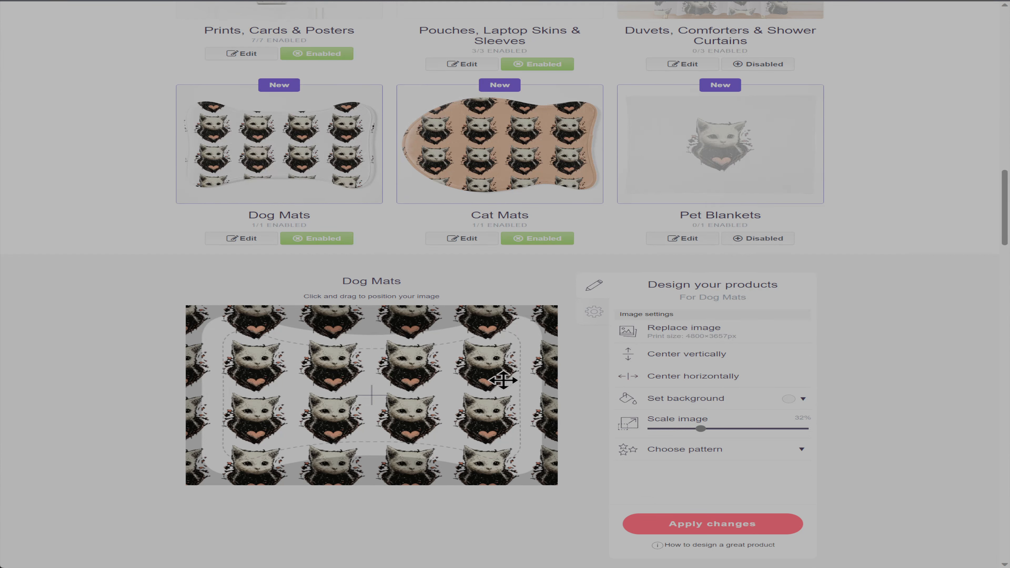
Set the Dog Mats background colour to the copied #e7b391 and apply the changes.
click(800, 401)
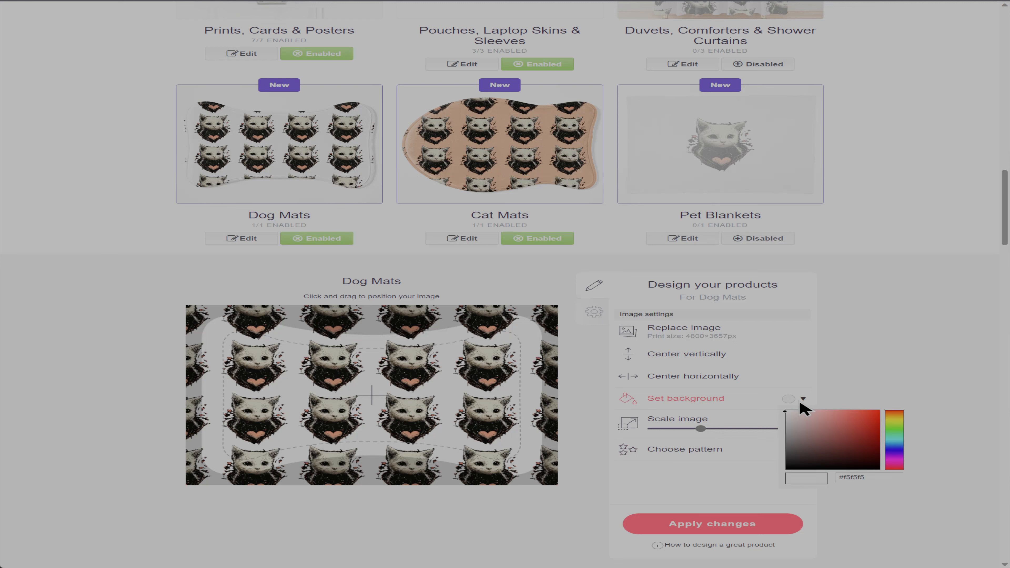
double_click(872, 477)
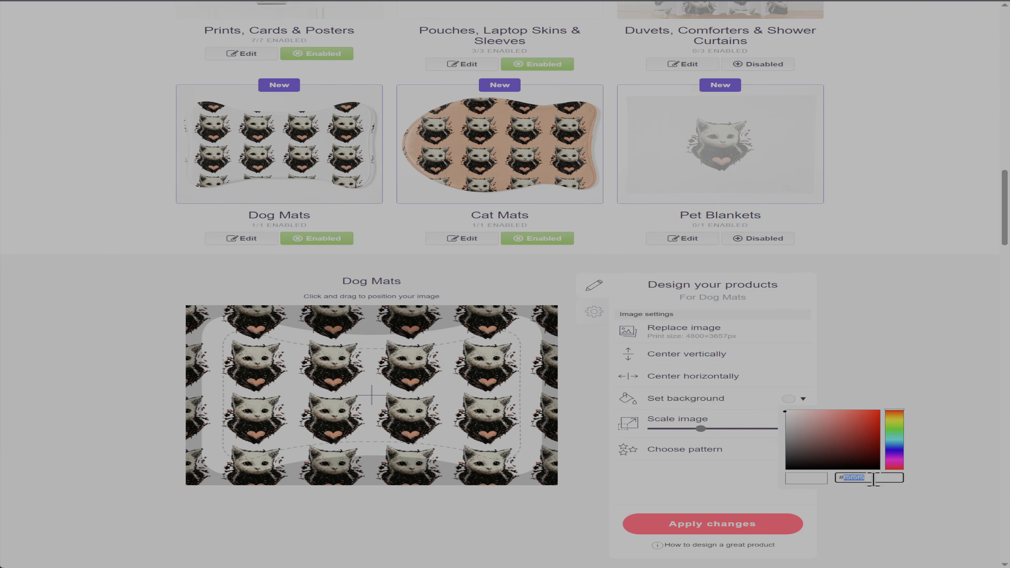
key(ctrl+v)
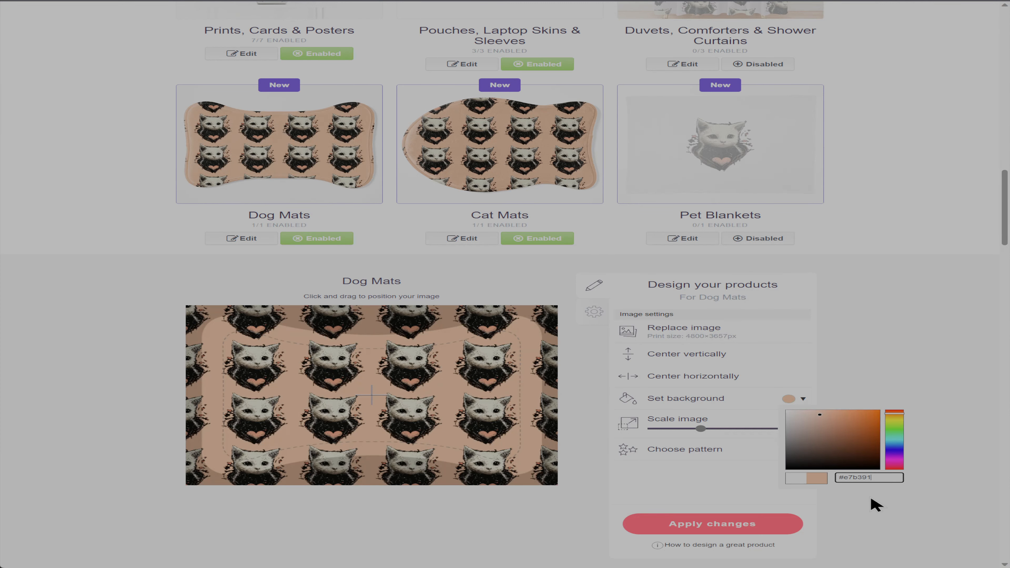
click(794, 523)
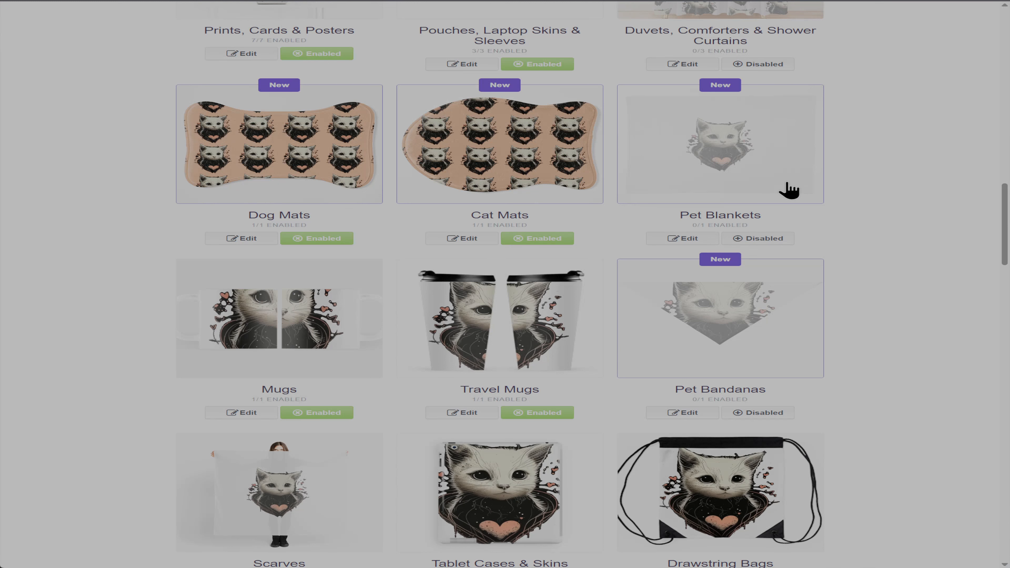
Tile the Pet Blankets design in an offset grid at 60% scale and nudge the pattern so four columns fit the blanket.
click(753, 141)
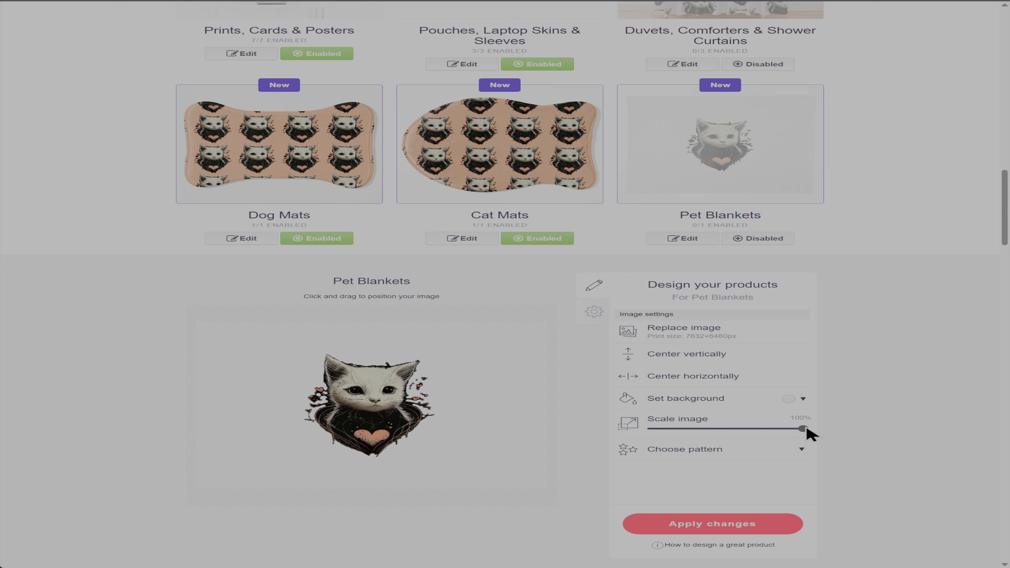
mouse_move(808, 432)
mouse_down()
mouse_move(743, 435)
mouse_move(822, 440)
mouse_up()
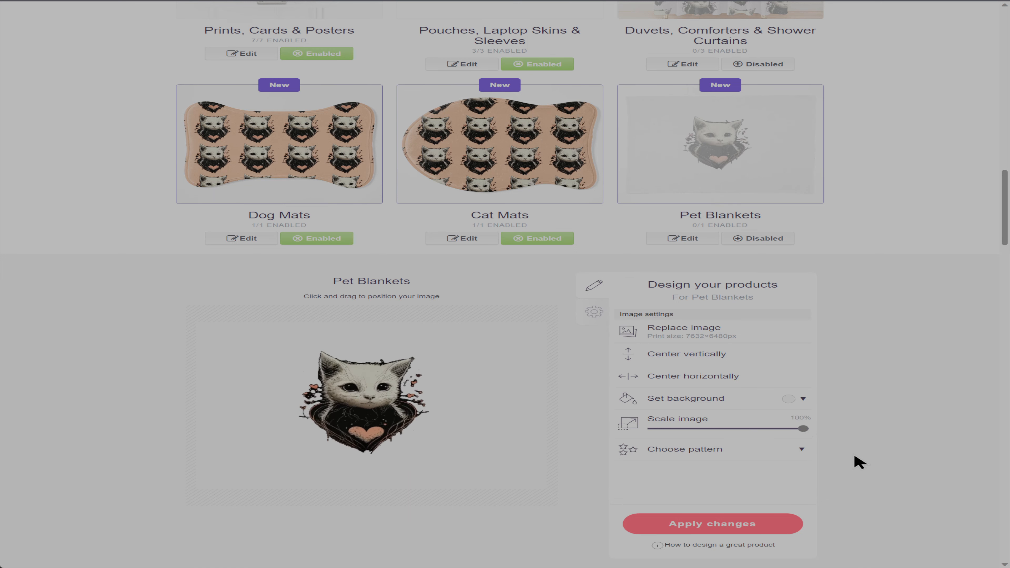
click(799, 455)
click(789, 481)
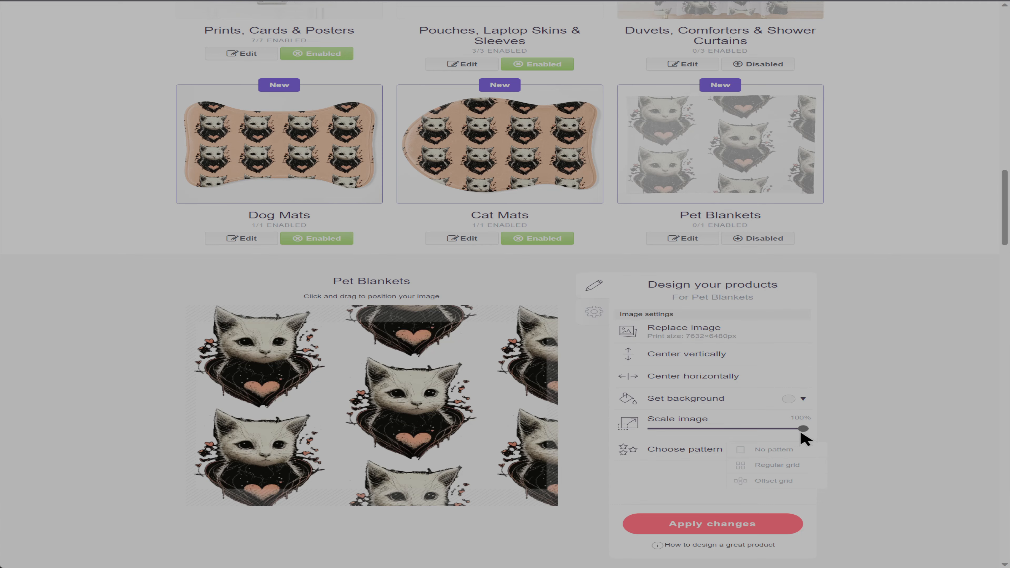
drag(801, 433, 749, 439)
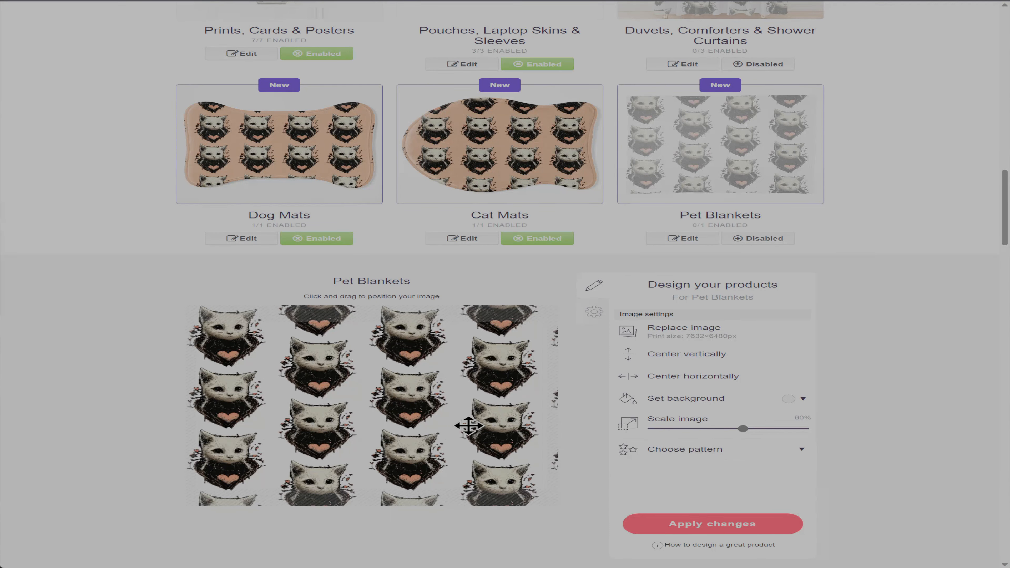
drag(470, 425, 476, 425)
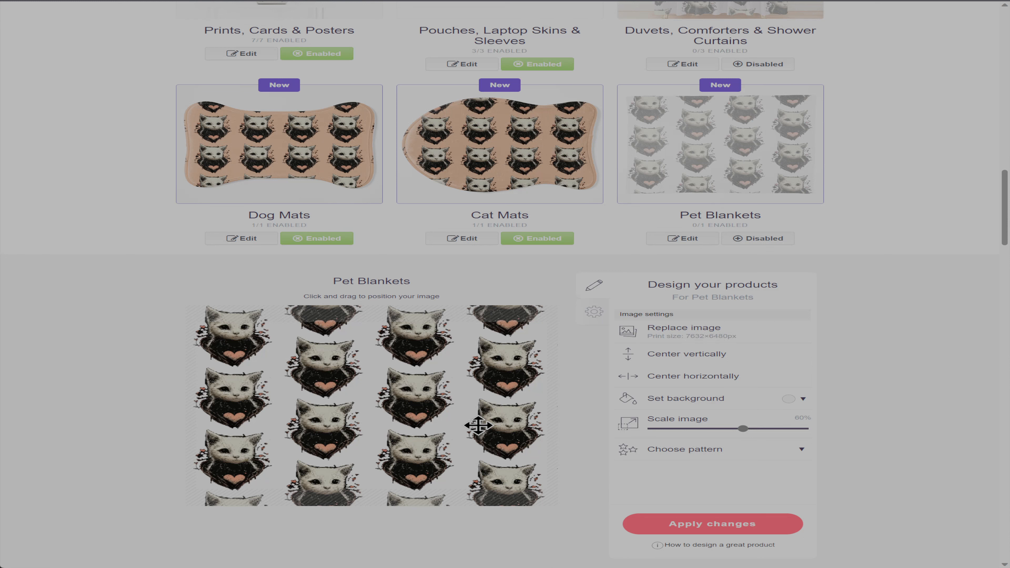
drag(478, 425, 479, 426)
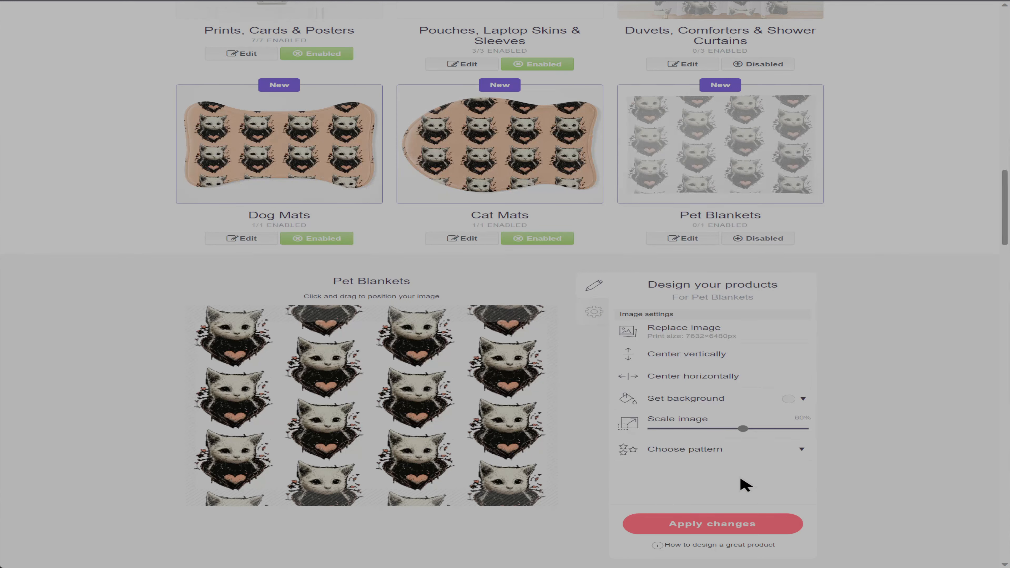
Set the Pet Blankets background to the light grey #c3baba and apply the changes.
click(799, 401)
drag(792, 438, 790, 424)
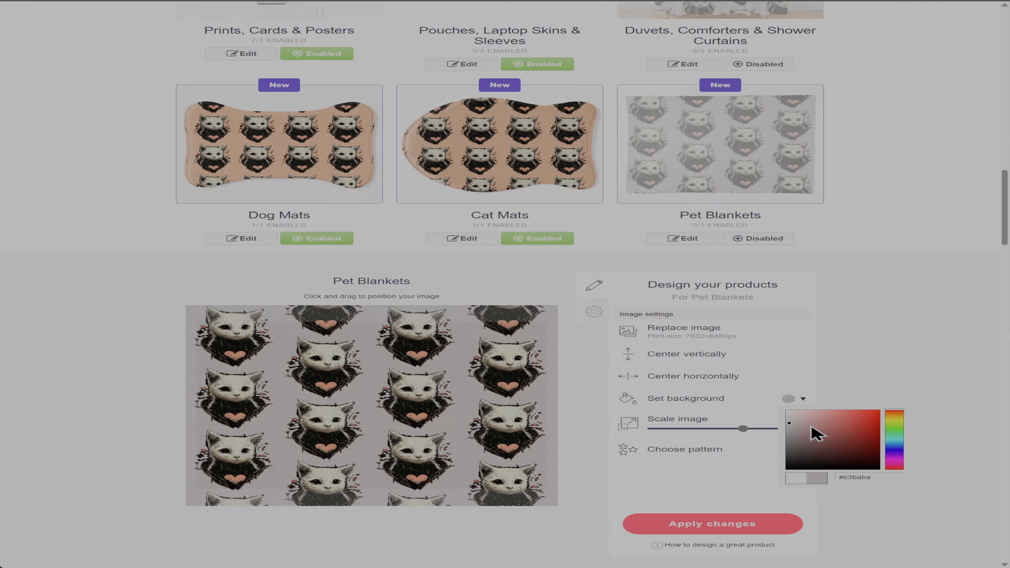
click(755, 530)
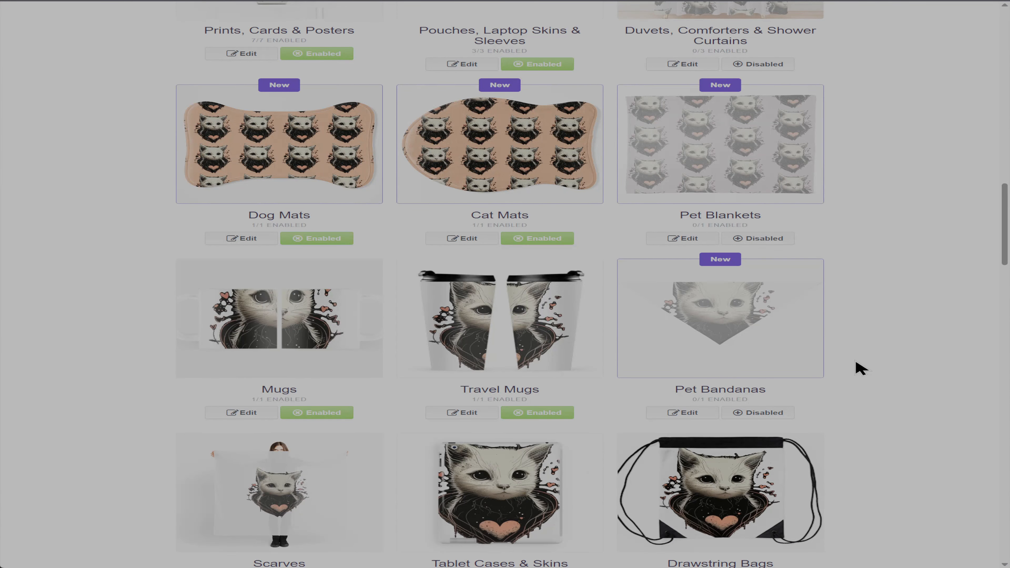
Scale the kitten image on the Pet Bandanas to 46% and reposition it so it fits inside the triangular print area.
click(760, 322)
scroll(758, 521, down, 2)
drag(756, 516, 741, 513)
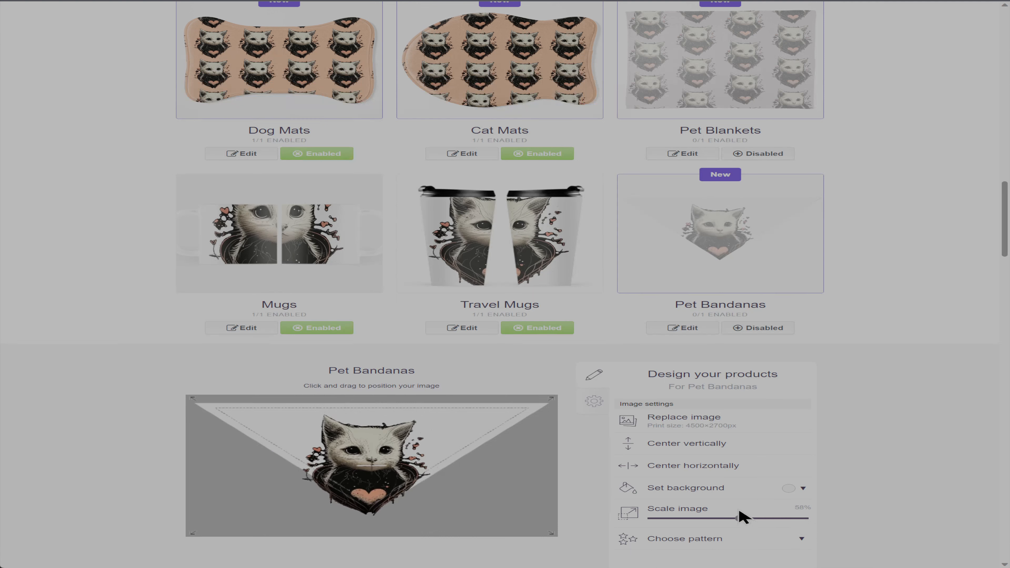
drag(391, 453, 395, 443)
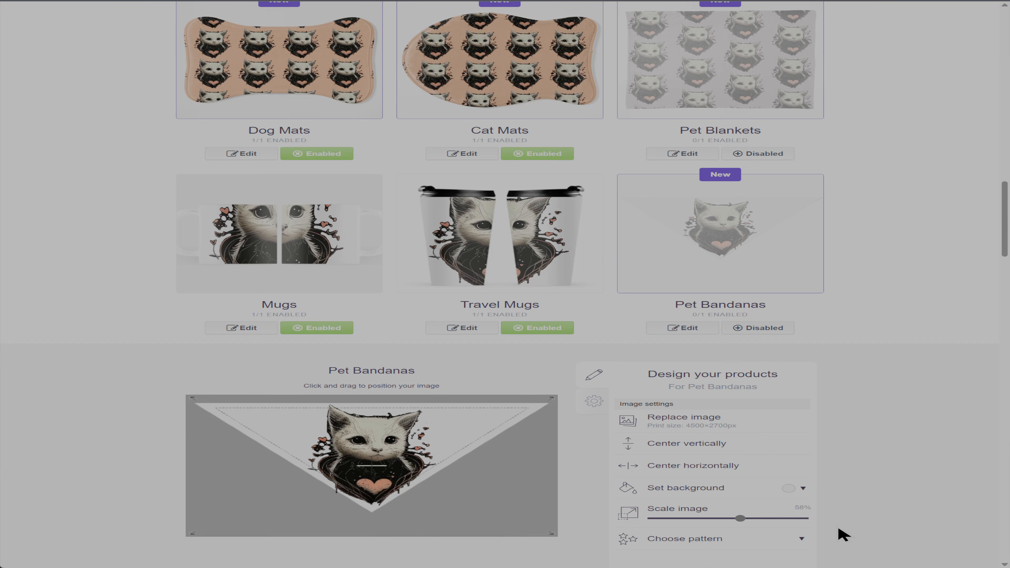
drag(740, 517, 732, 518)
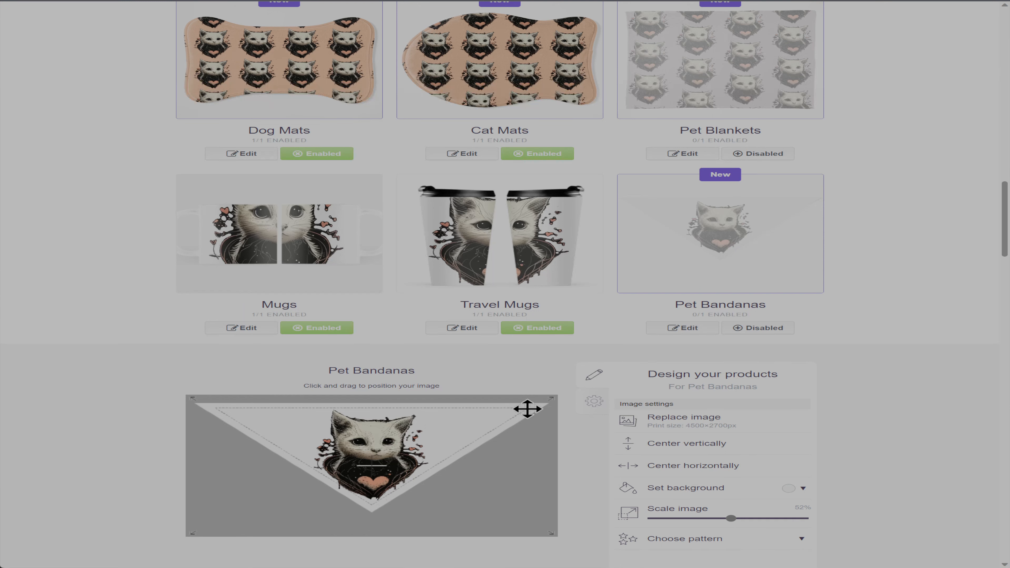
drag(724, 522, 713, 518)
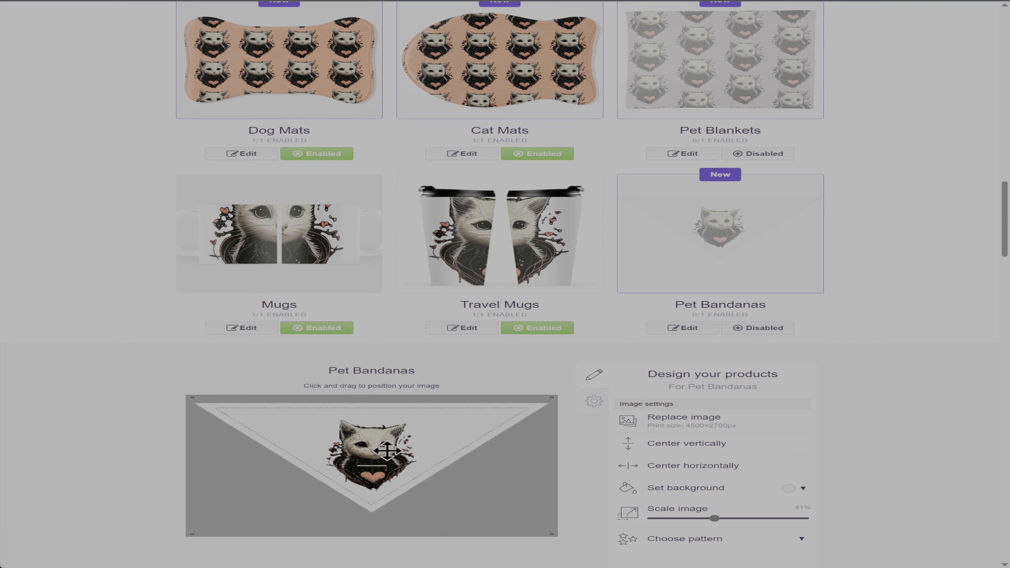
drag(387, 451, 390, 457)
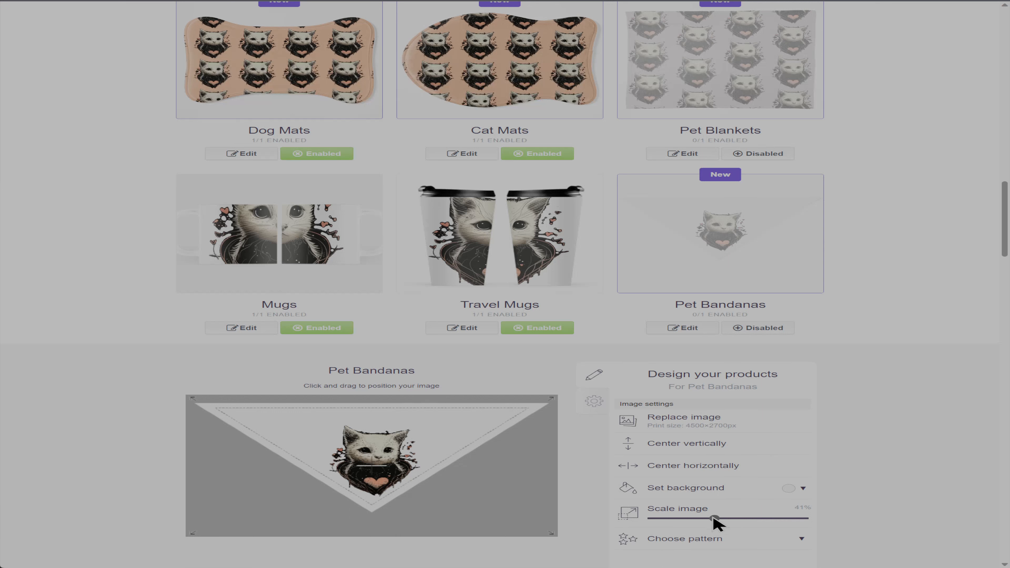
drag(717, 522, 725, 522)
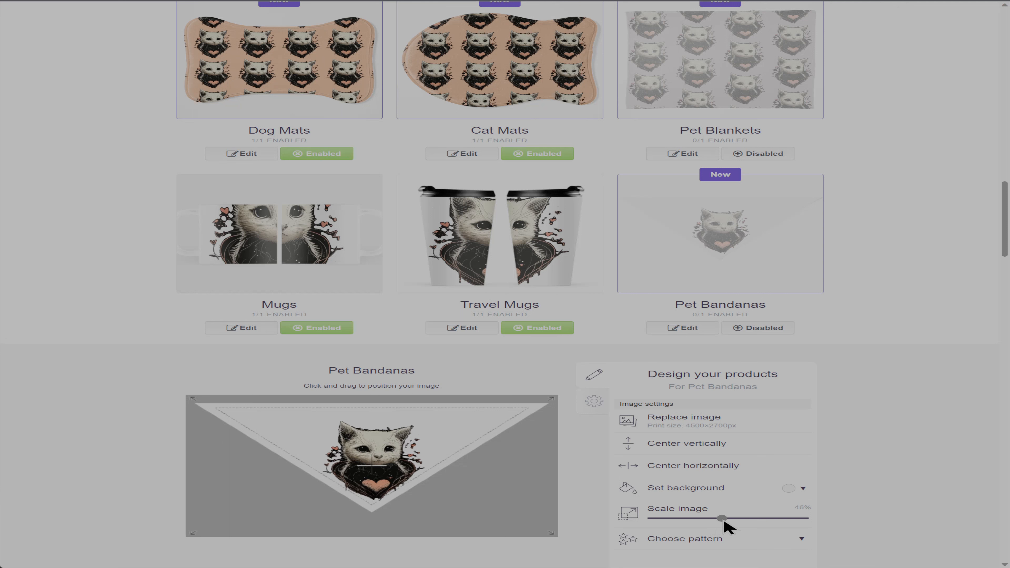
drag(384, 455, 386, 451)
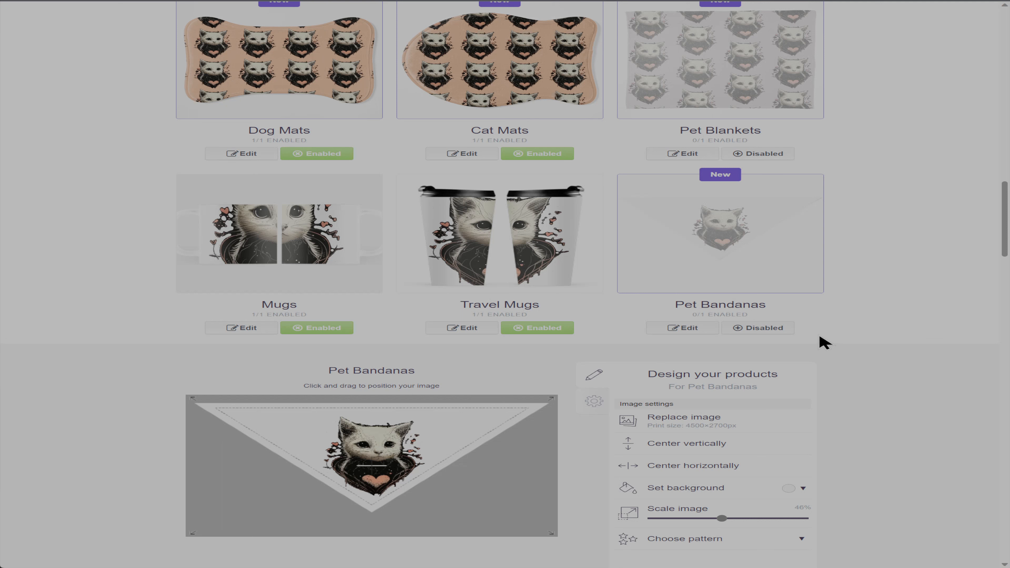
Set the Pet Bandanas background to the soft pink #f39b9b.
click(803, 488)
mouse_move(849, 419)
mouse_down()
mouse_move(868, 410)
mouse_move(862, 429)
mouse_move(877, 416)
mouse_move(854, 436)
mouse_move(809, 411)
mouse_up()
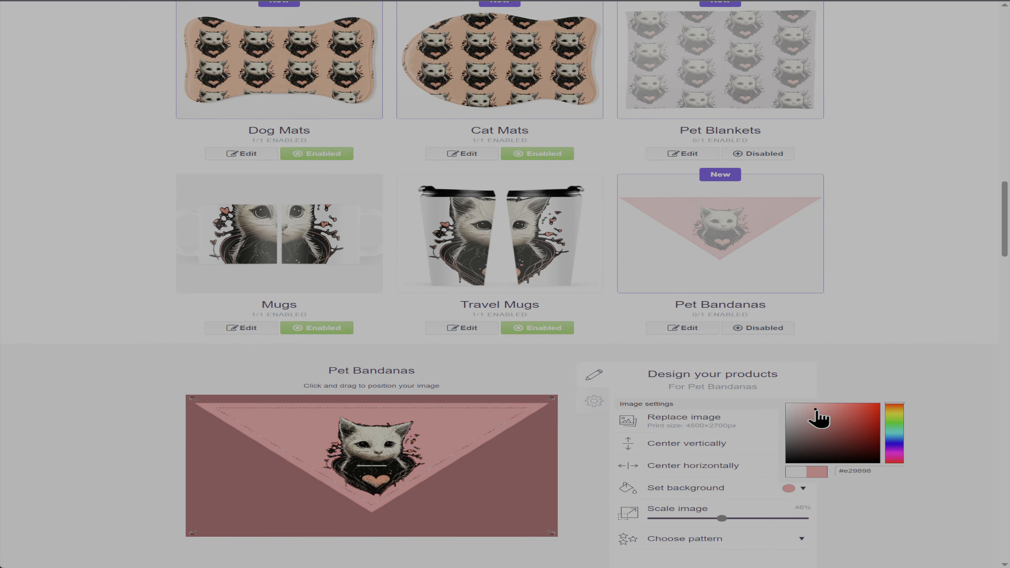
click(894, 413)
click(847, 412)
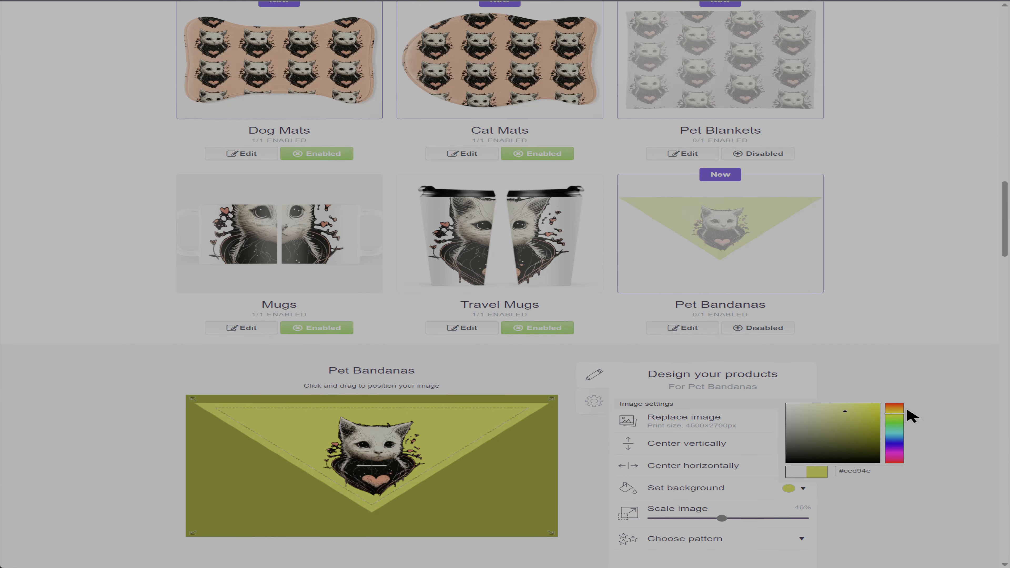
click(902, 459)
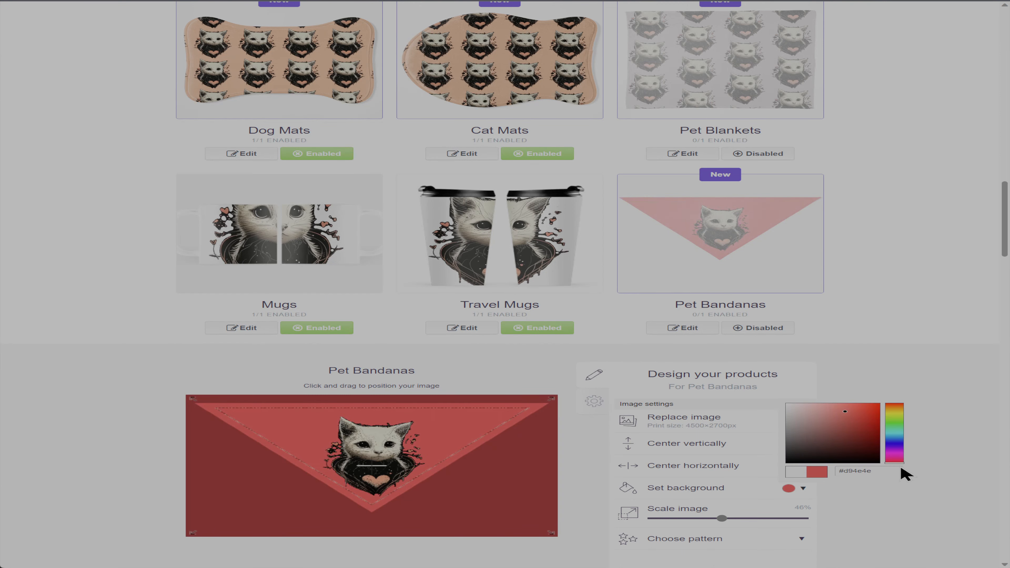
mouse_move(838, 408)
mouse_down()
mouse_move(811, 408)
mouse_move(854, 407)
mouse_move(808, 410)
mouse_up()
mouse_move(808, 409)
mouse_down()
mouse_move(822, 413)
mouse_move(818, 405)
mouse_up()
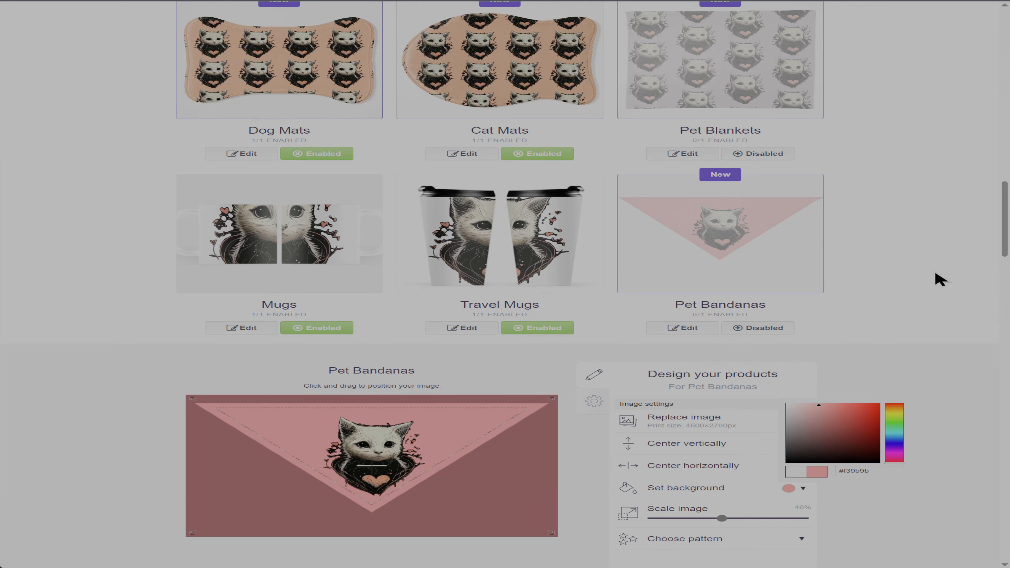
click(931, 395)
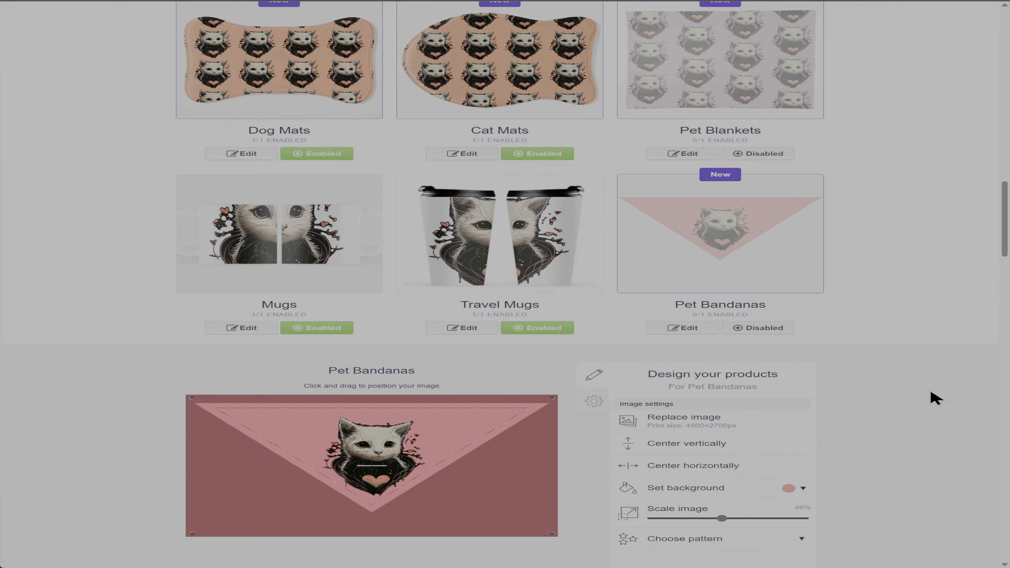
Enable the Pet Bandana product and the Pet Blankets product for sale.
click(594, 401)
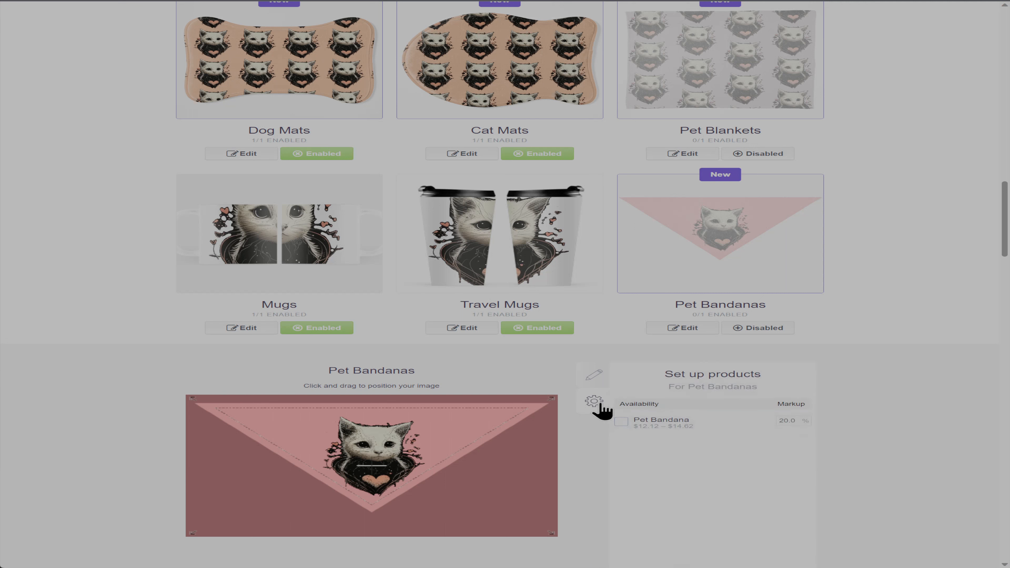
click(622, 422)
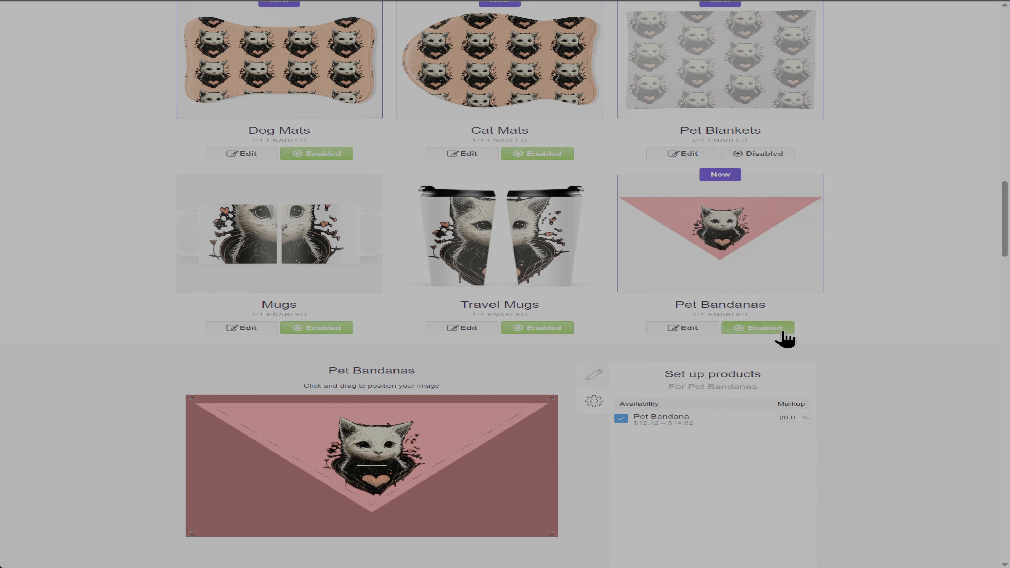
click(754, 154)
Look over the previews of the other products above and below Pet Bandanas to check how the kitten design sits on each.
scroll(853, 327, up, 5)
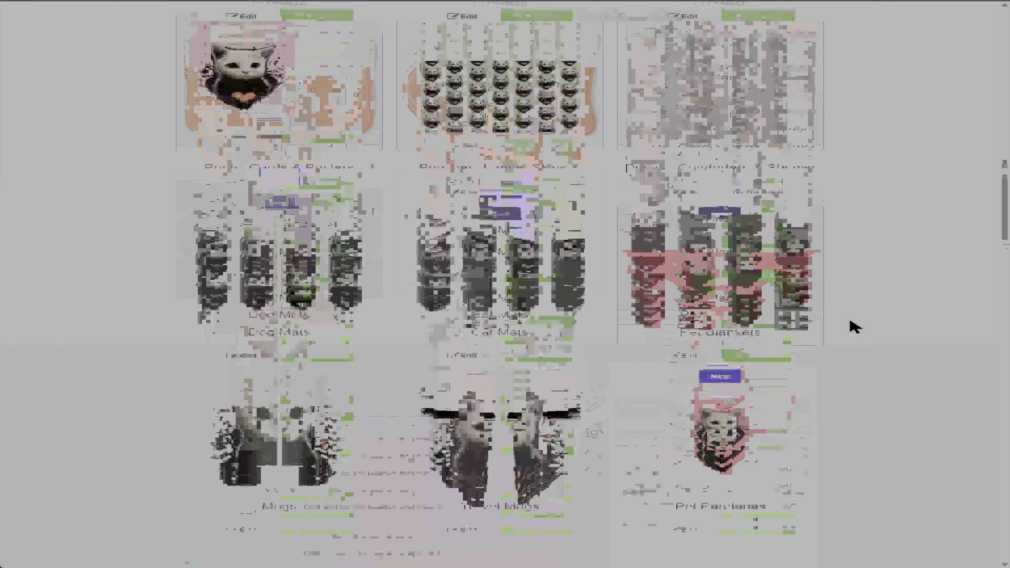
scroll(854, 326, up, 7)
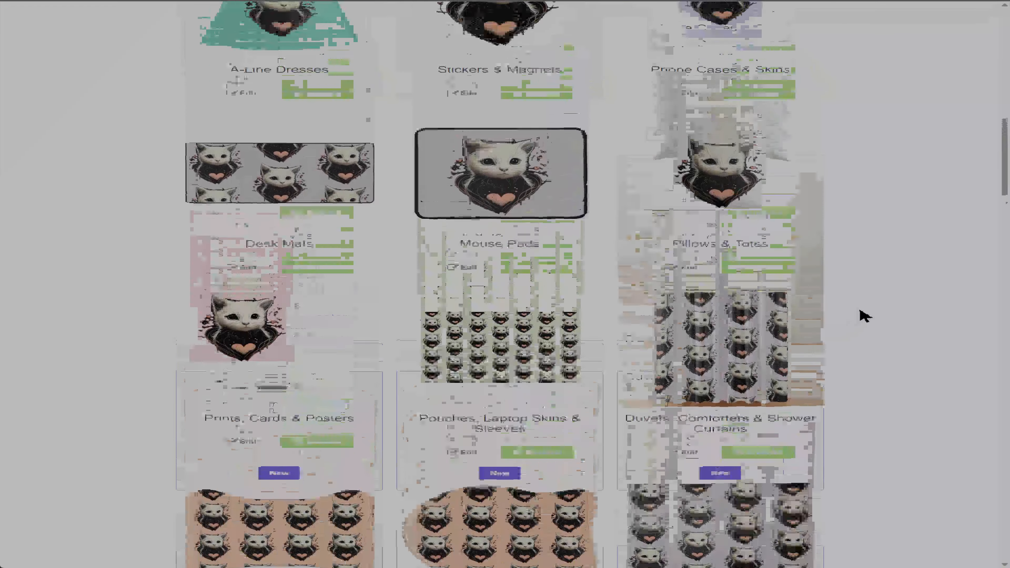
scroll(860, 317, up, 2)
scroll(851, 327, down, 15)
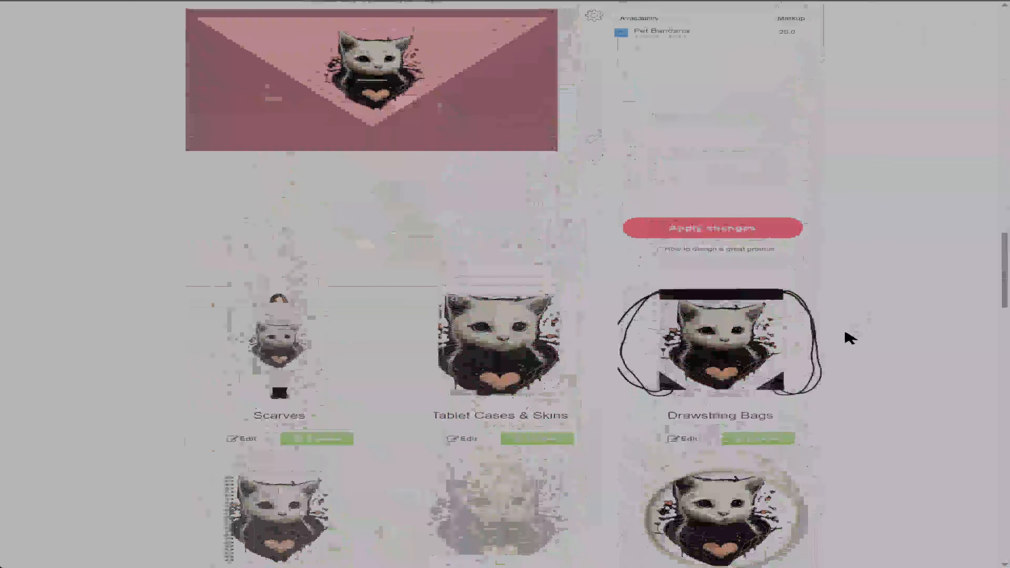
scroll(849, 338, down, 7)
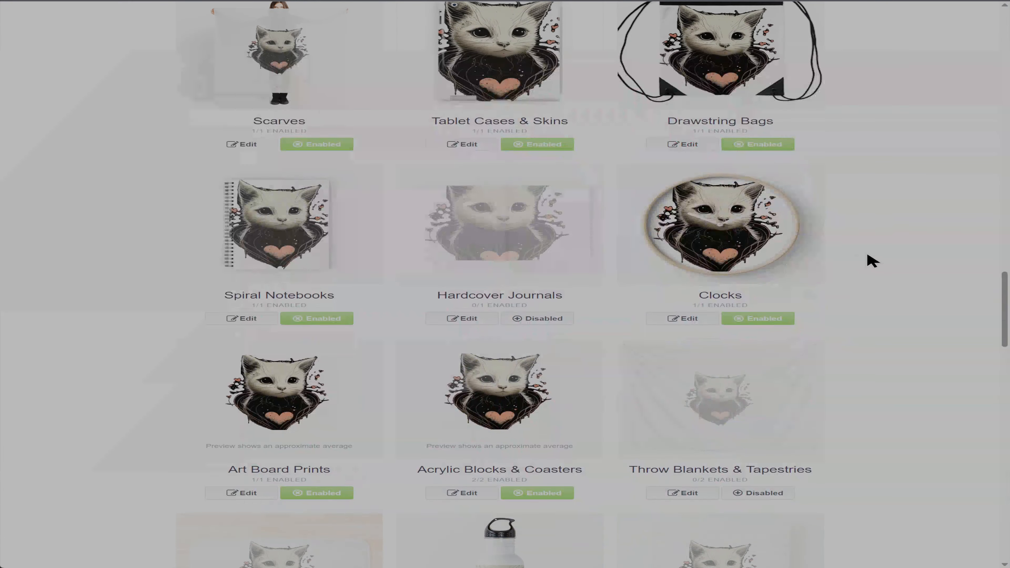
scroll(869, 261, up, 7)
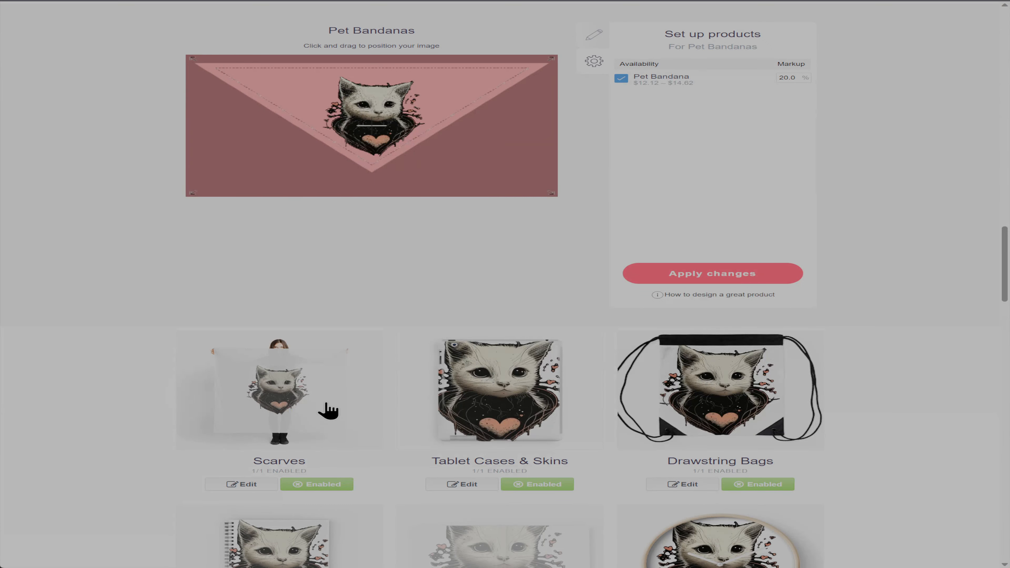
scroll(728, 372, down, 4)
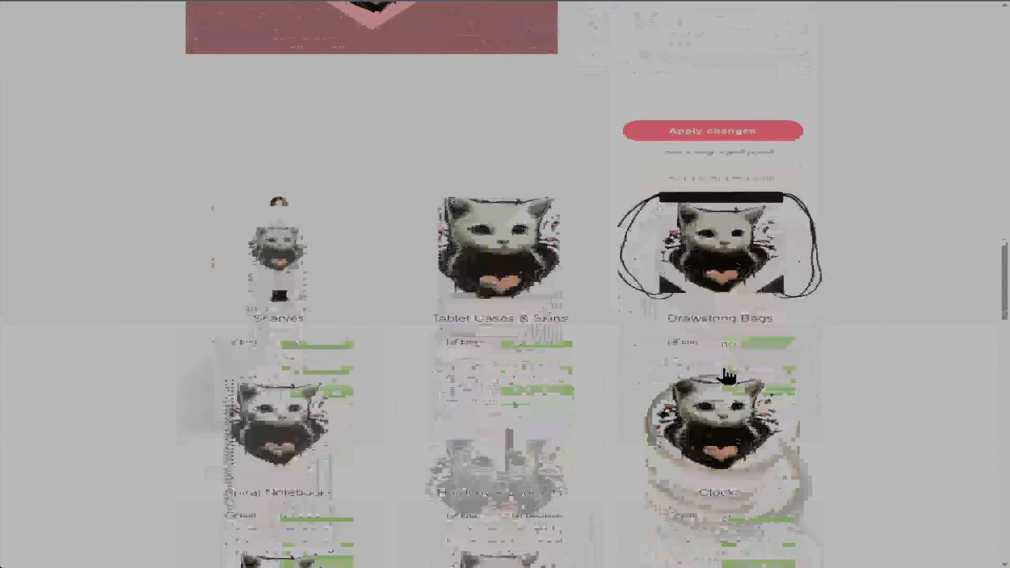
scroll(731, 358, down, 5)
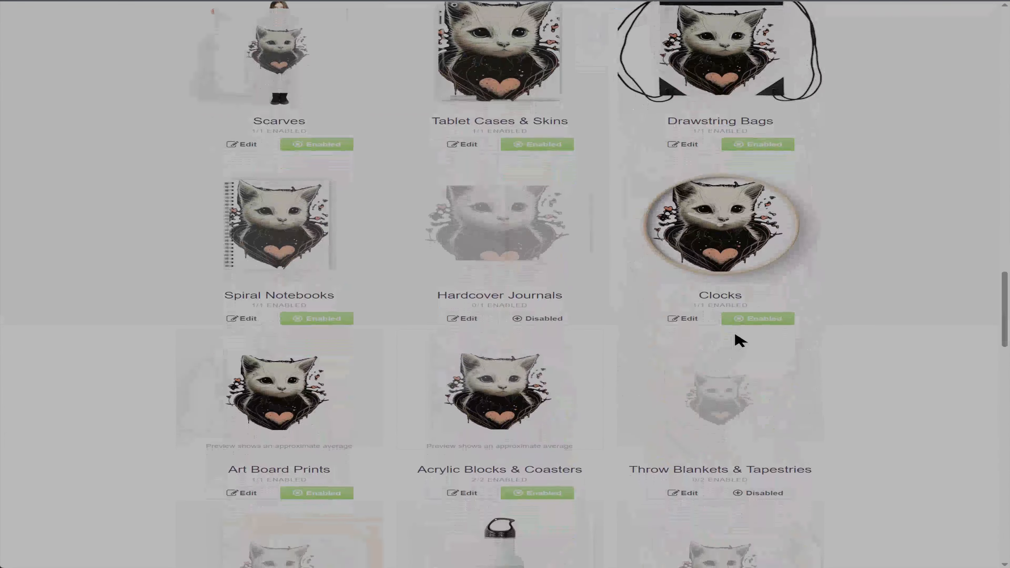
Open the Clocks design for editing and set the image size on the product to 71%.
click(740, 246)
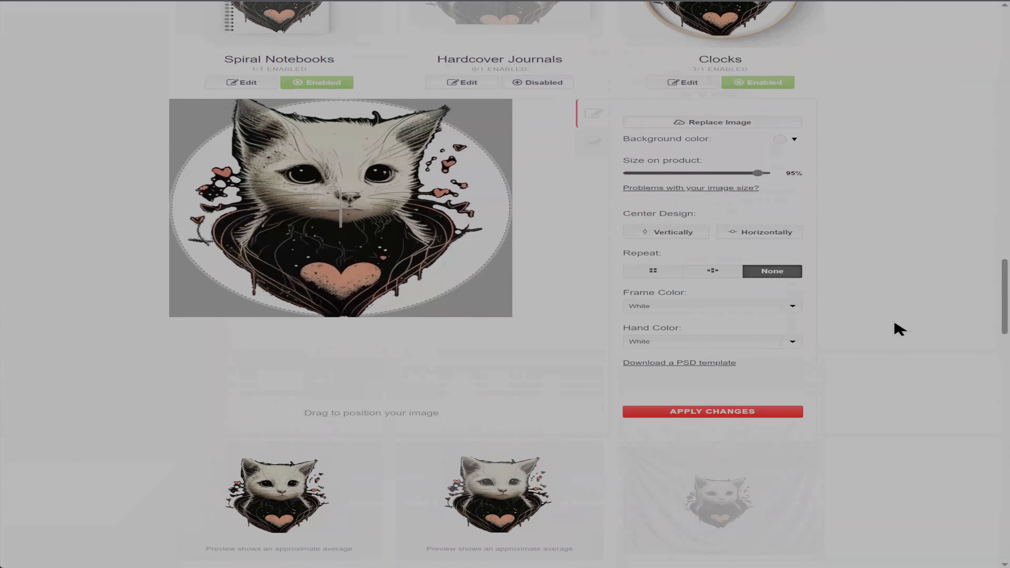
scroll(875, 318, up, 4)
scroll(857, 417, down, 2)
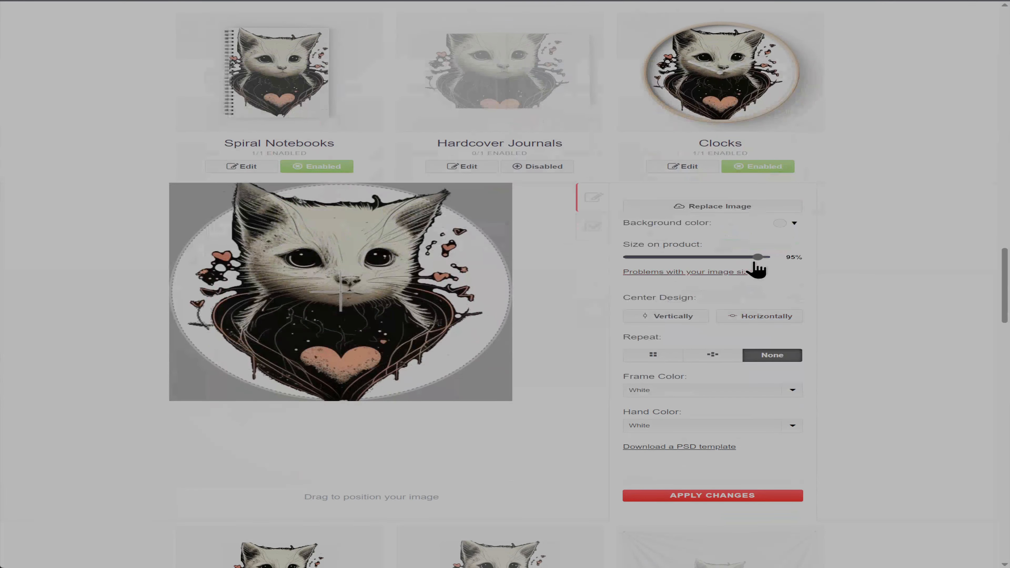
drag(751, 262, 727, 260)
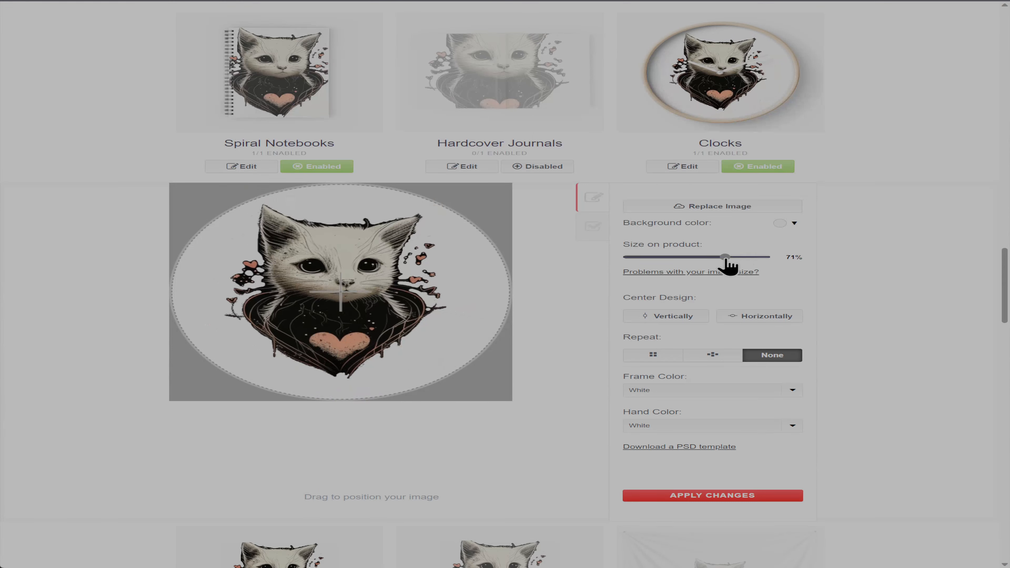
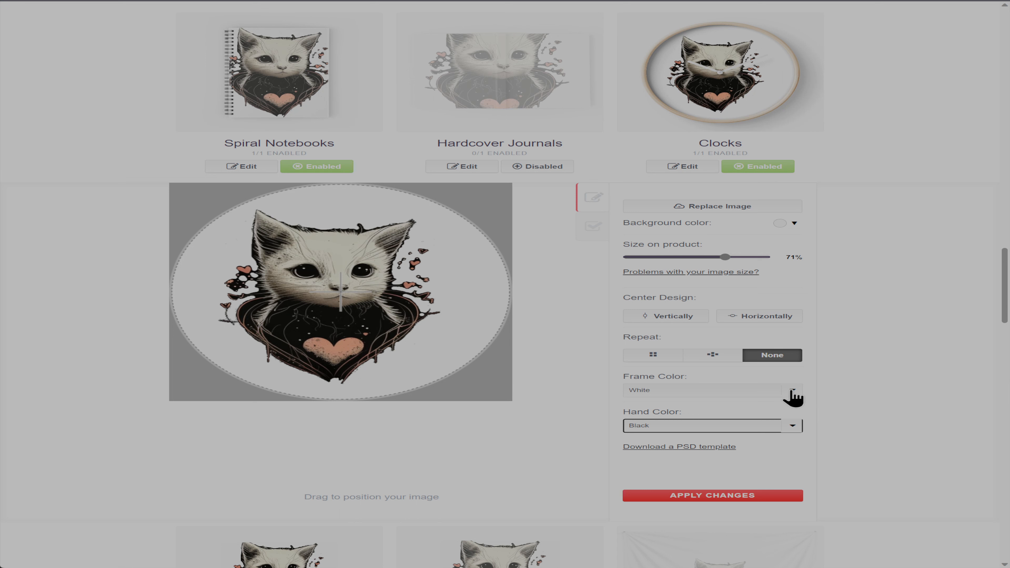
Set the clock's frame colour to Natural Bamboo and its hand colour to Red, and apply the changes.
click(791, 390)
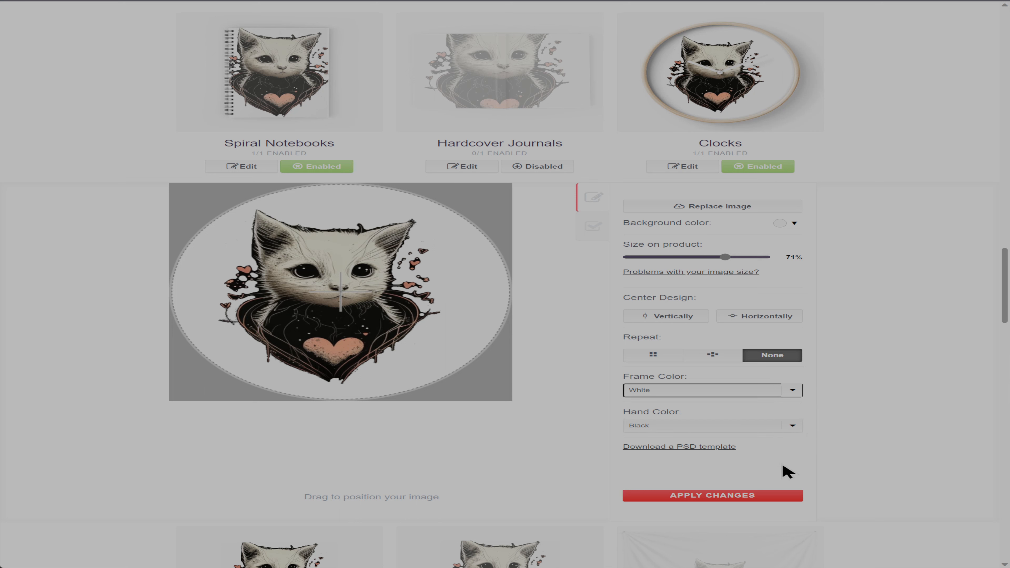
key(Down)
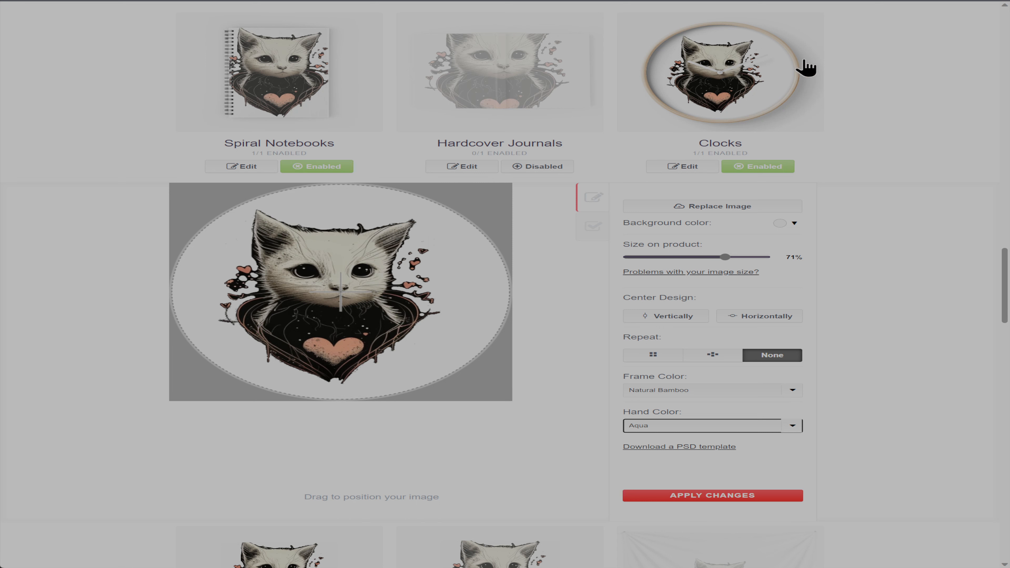
click(779, 464)
scroll(375, 345, up, 1)
scroll(401, 332, up, 4)
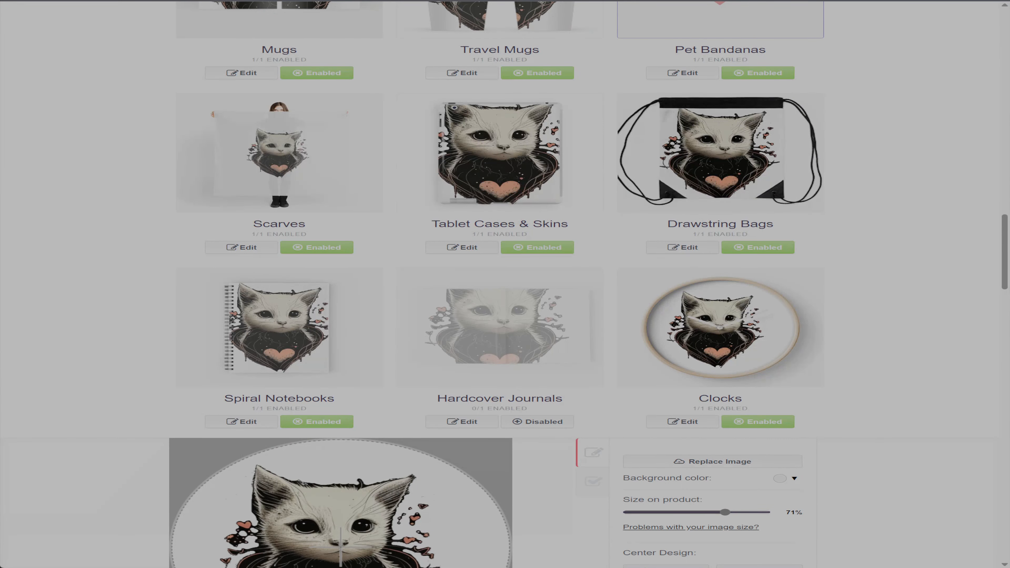
scroll(827, 225, down, 6)
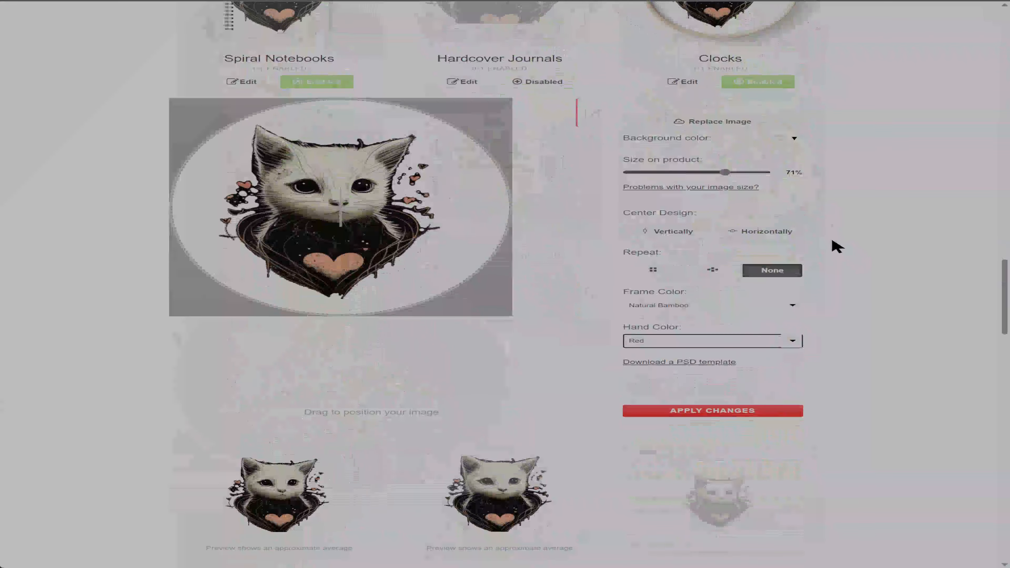
click(785, 411)
Open the Drawstring Bags design for editing, scale the image down to 76% and shift the kitten slightly to the right.
scroll(860, 331, up, 1)
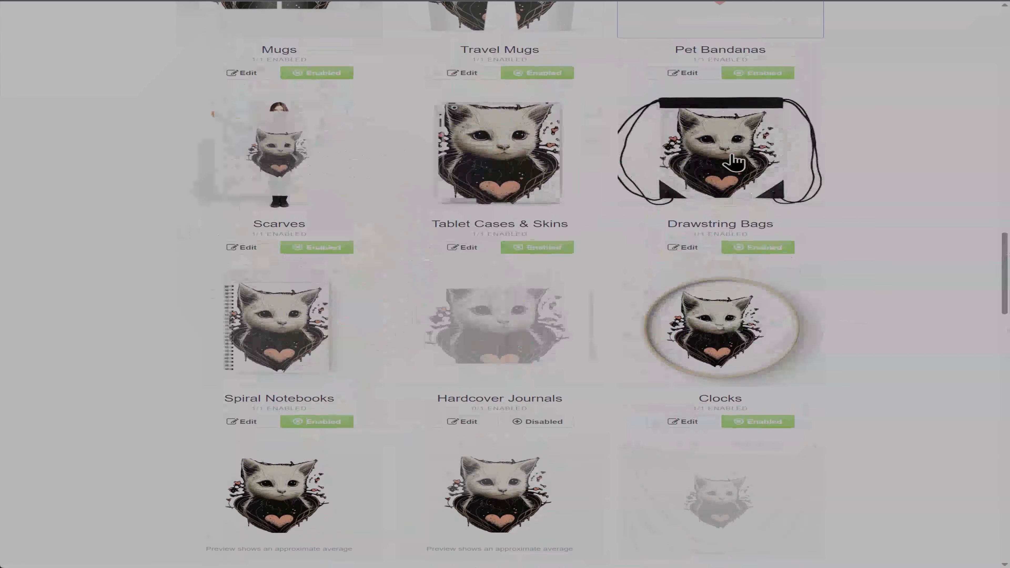
click(731, 158)
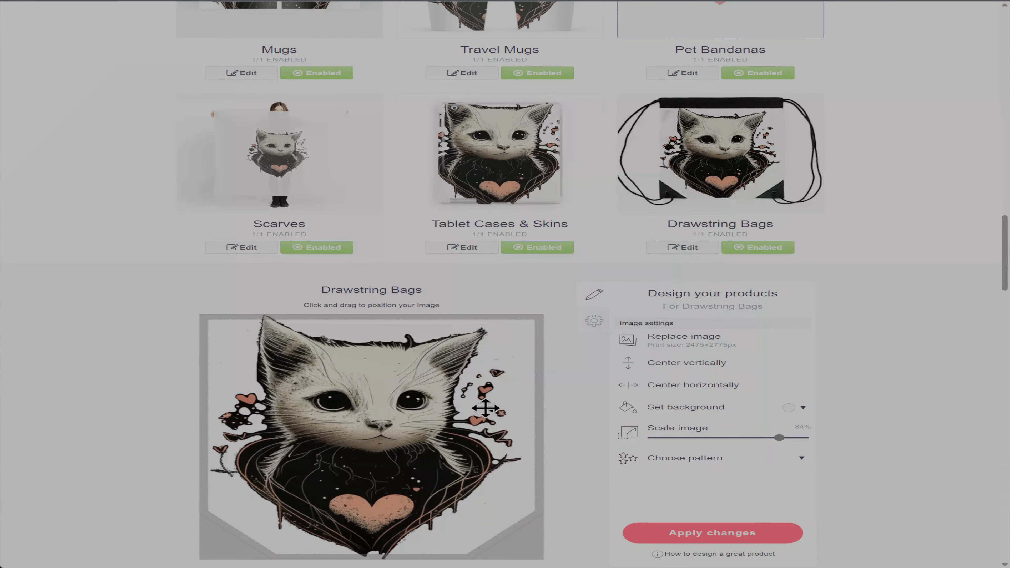
scroll(598, 437, down, 3)
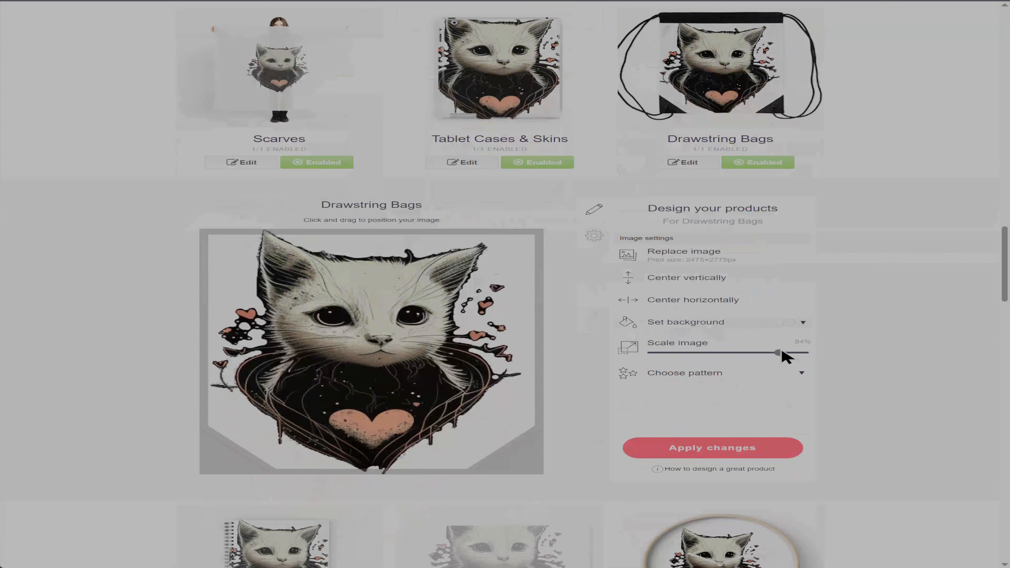
drag(776, 353, 768, 360)
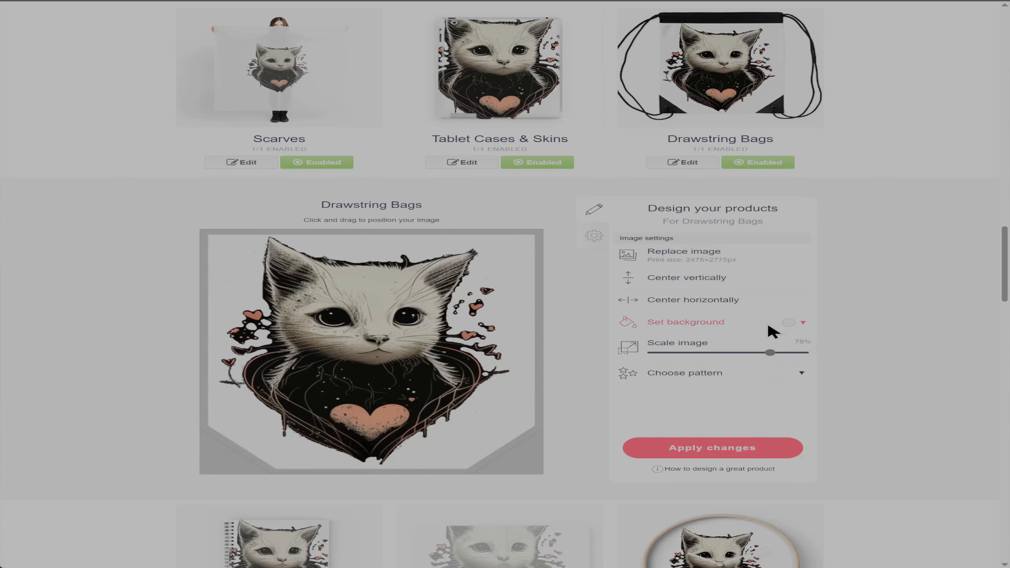
drag(443, 371, 450, 371)
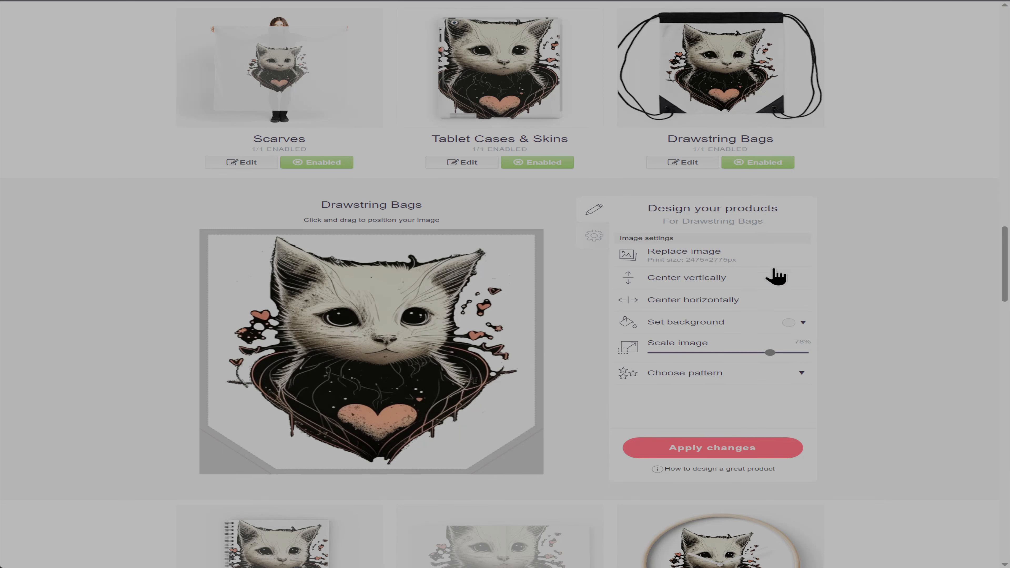
mouse_move(768, 353)
mouse_down()
mouse_move(760, 355)
mouse_move(772, 360)
mouse_up()
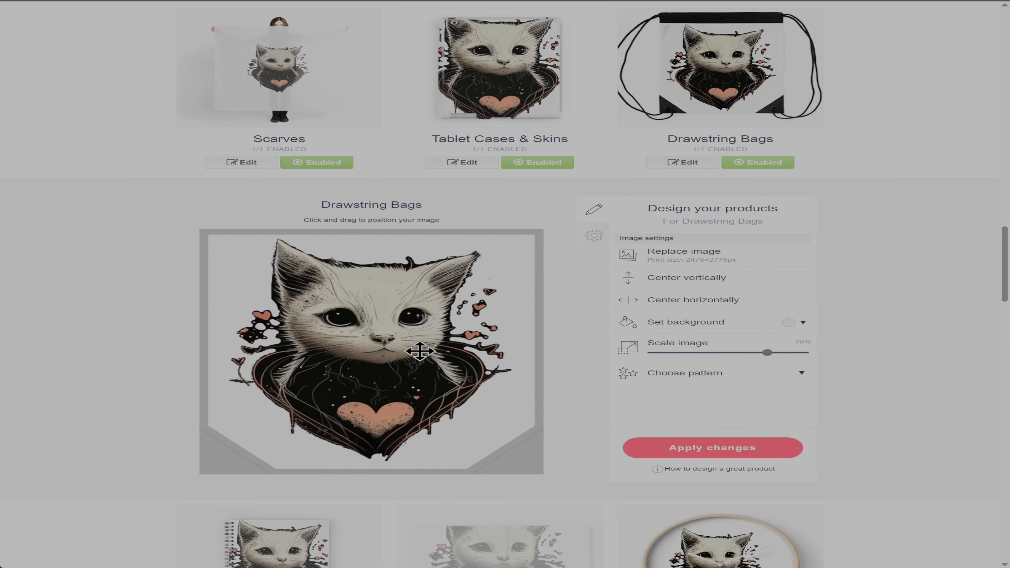
Reduce the Drawstring Bags image scale to 74% and move the kitten slightly down within the print area.
scroll(420, 354, up, 5)
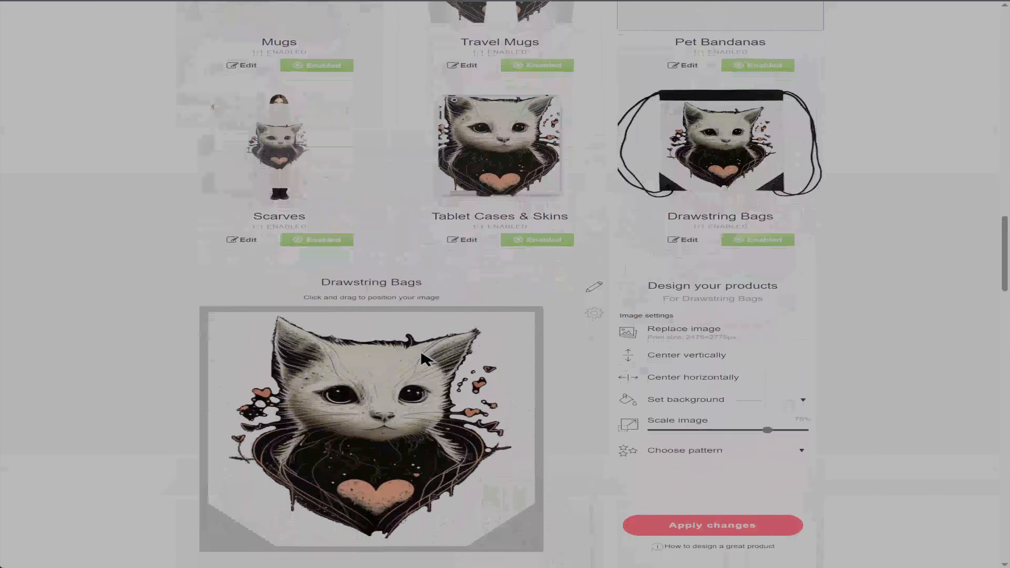
scroll(420, 358, up, 2)
scroll(421, 356, down, 6)
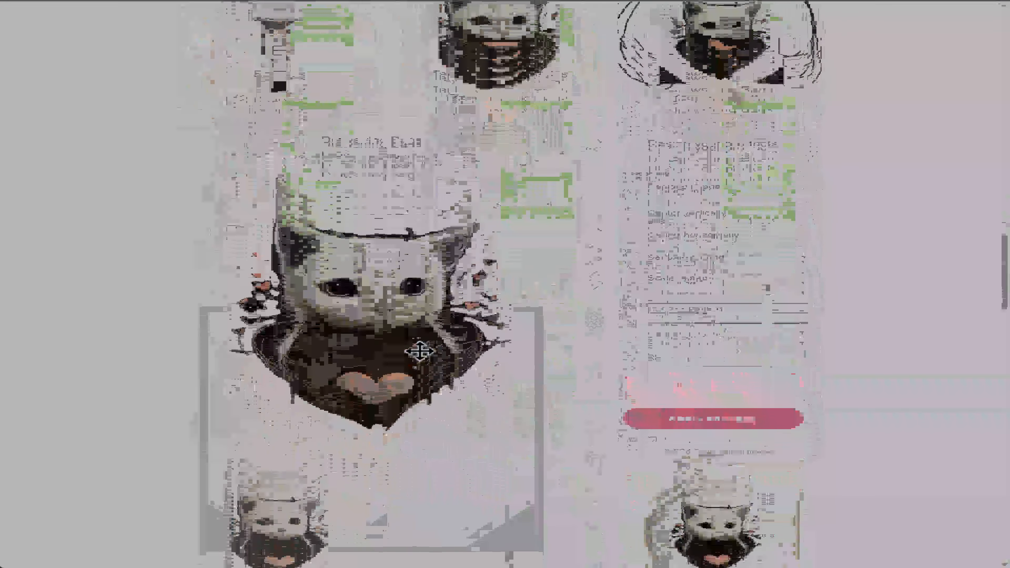
scroll(420, 352, down, 2)
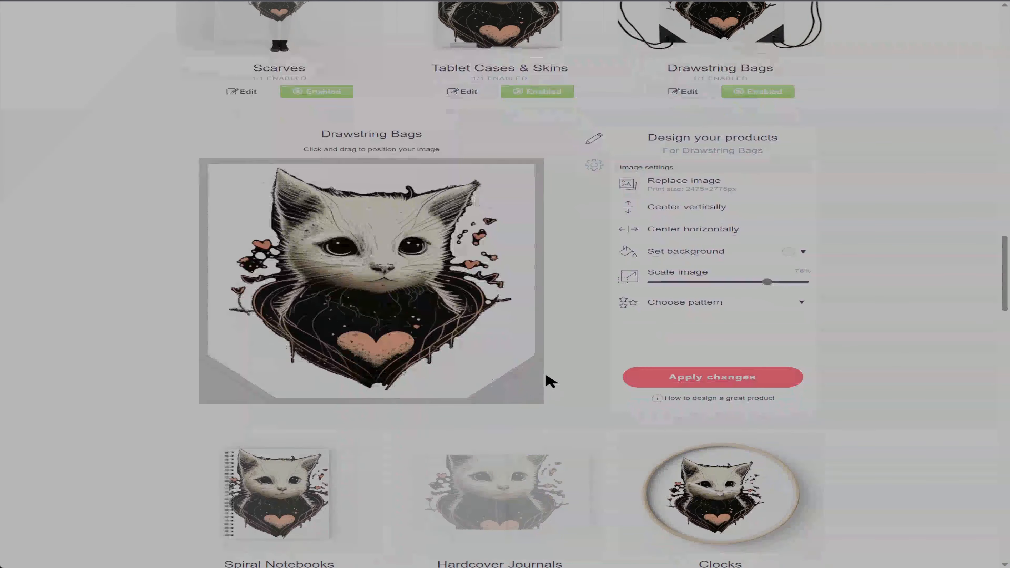
scroll(558, 360, up, 2)
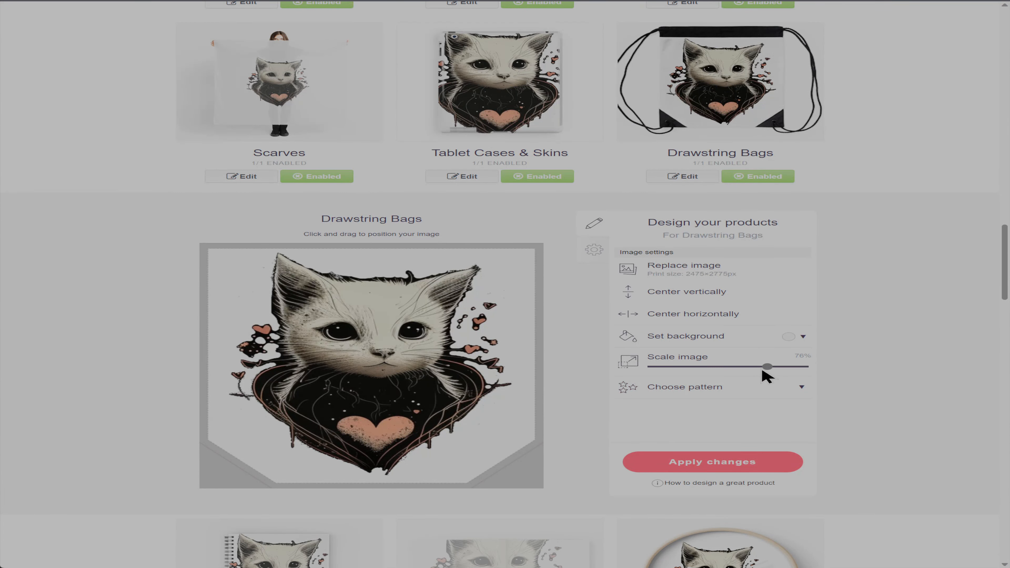
drag(768, 369, 766, 369)
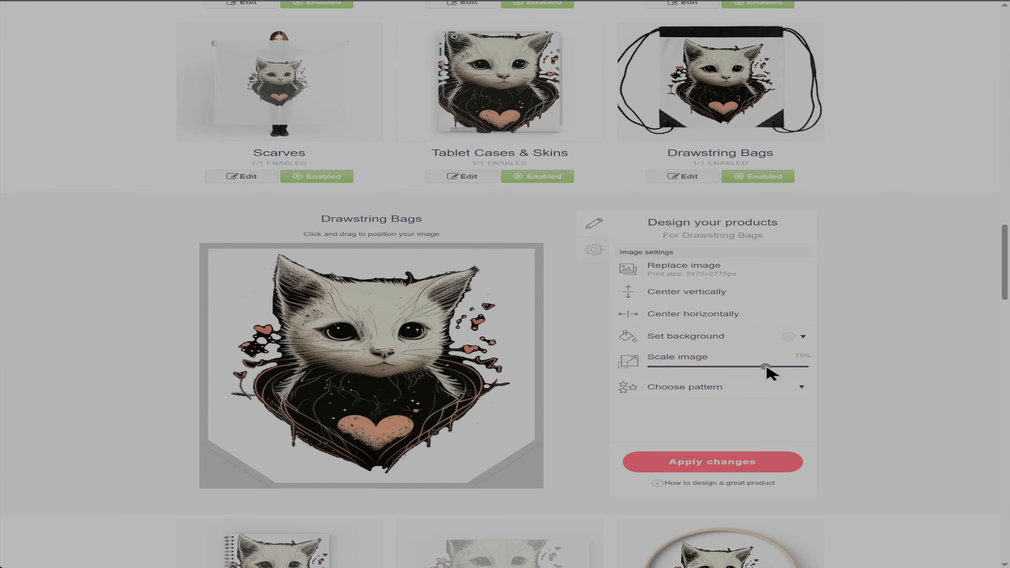
drag(766, 366, 764, 366)
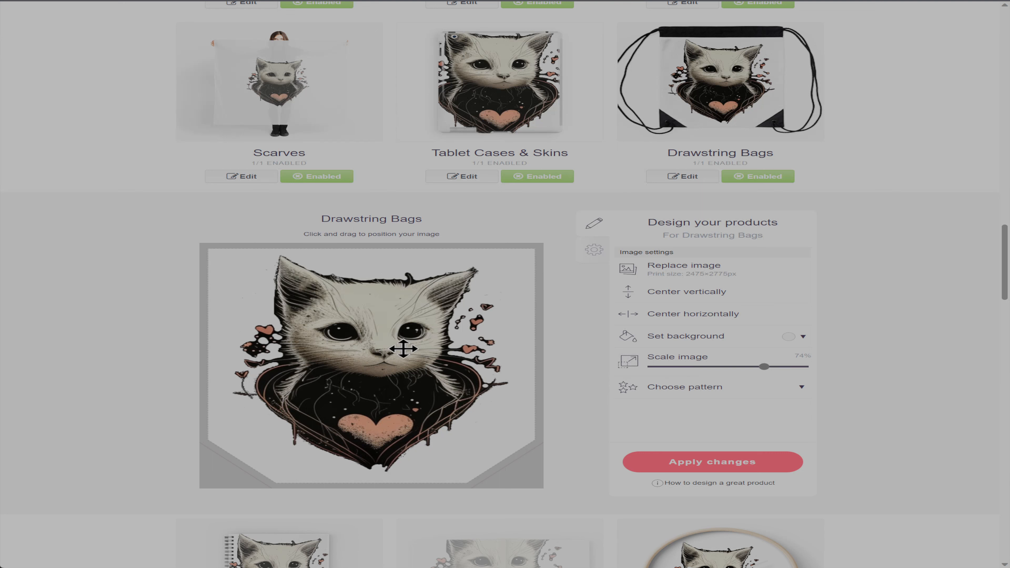
drag(402, 349, 403, 353)
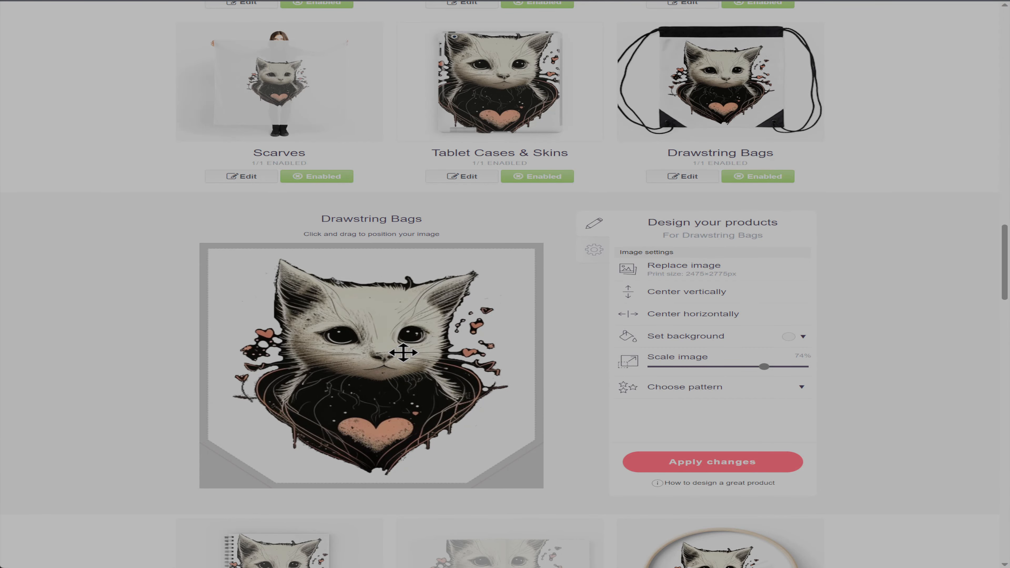
Open the Tablet Cases & Skins design for editing and scale the image to 71%.
scroll(581, 314, down, 5)
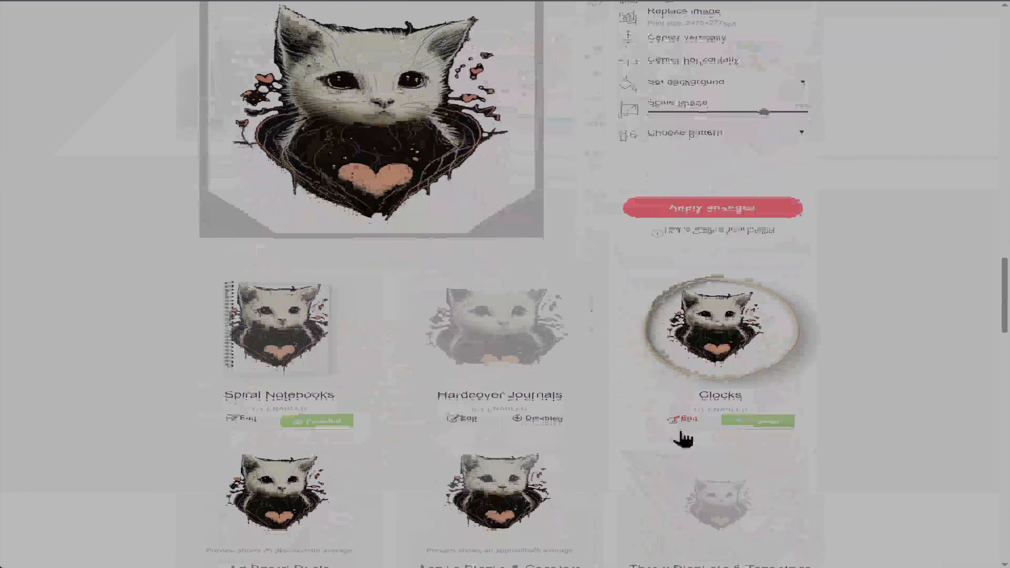
scroll(855, 338, up, 10)
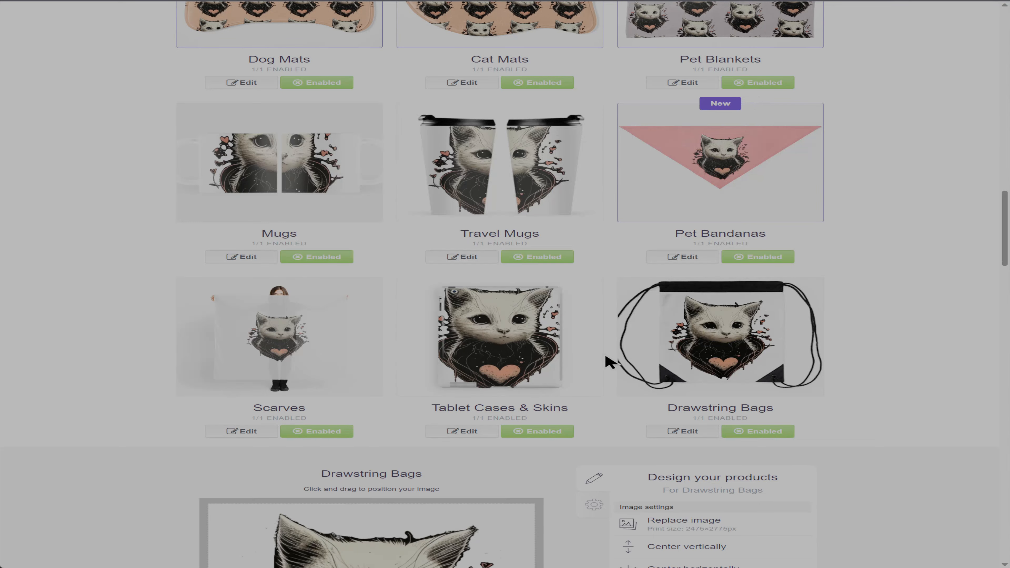
click(501, 334)
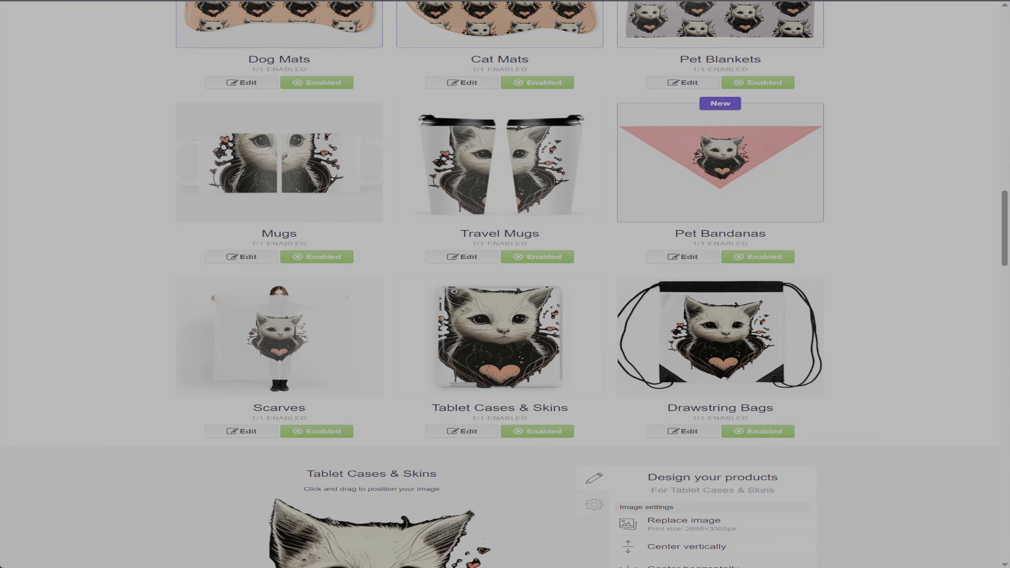
scroll(920, 408, down, 6)
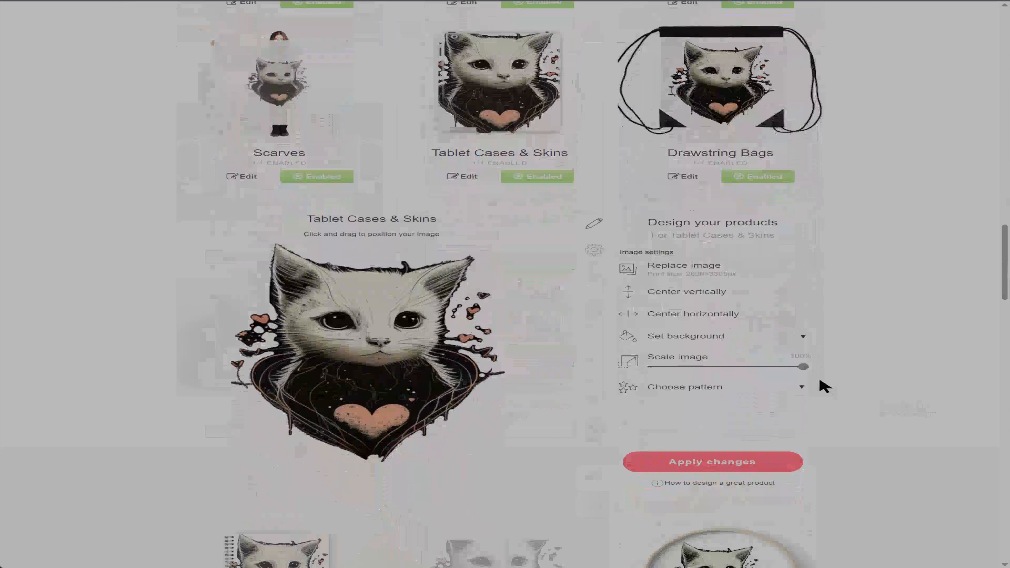
drag(803, 367, 759, 372)
Center the kitten horizontally on the tablet case, and nudge it slightly right and down to clear the camera cutout side.
drag(403, 372, 415, 369)
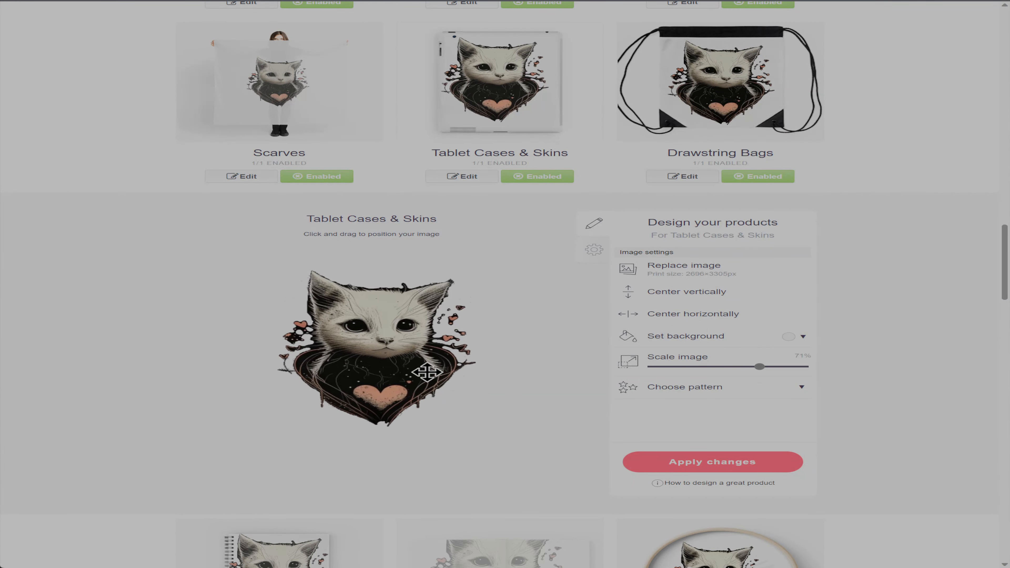
click(735, 314)
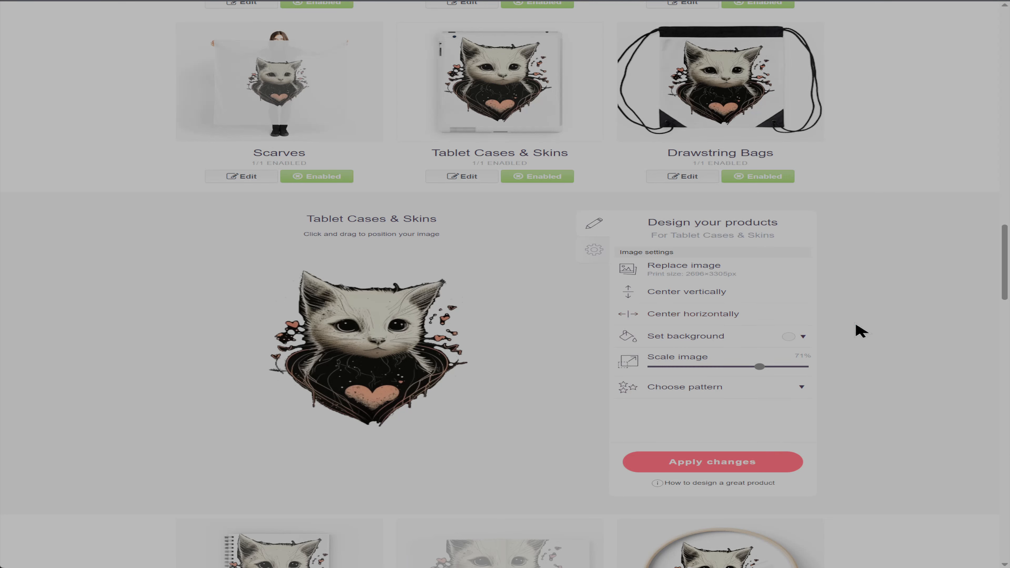
drag(360, 373, 380, 371)
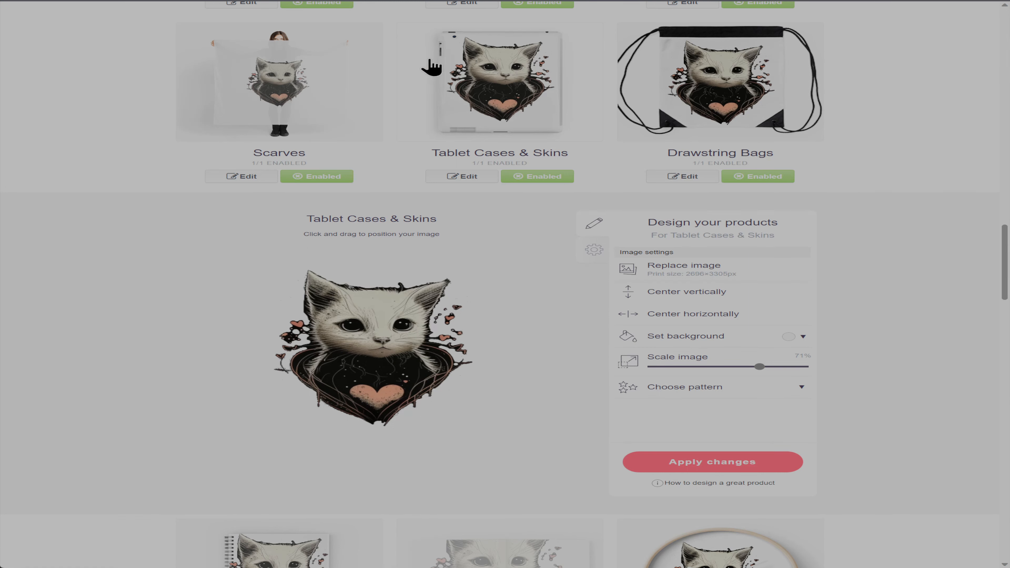
drag(381, 345, 382, 347)
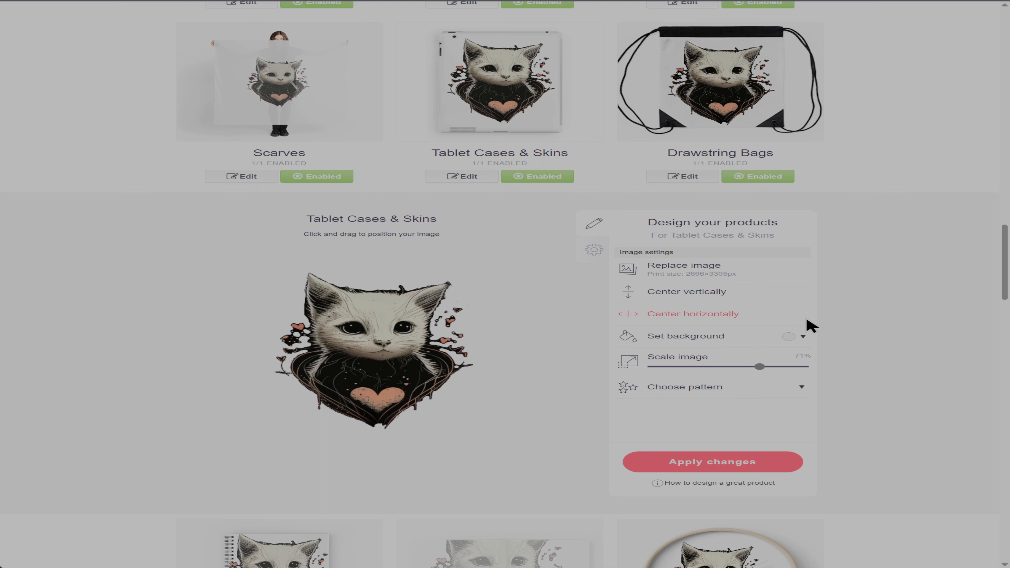
Try several pink and red background shades for Tablet Cases & Skins, settle on #d86767 and apply the changes.
click(793, 337)
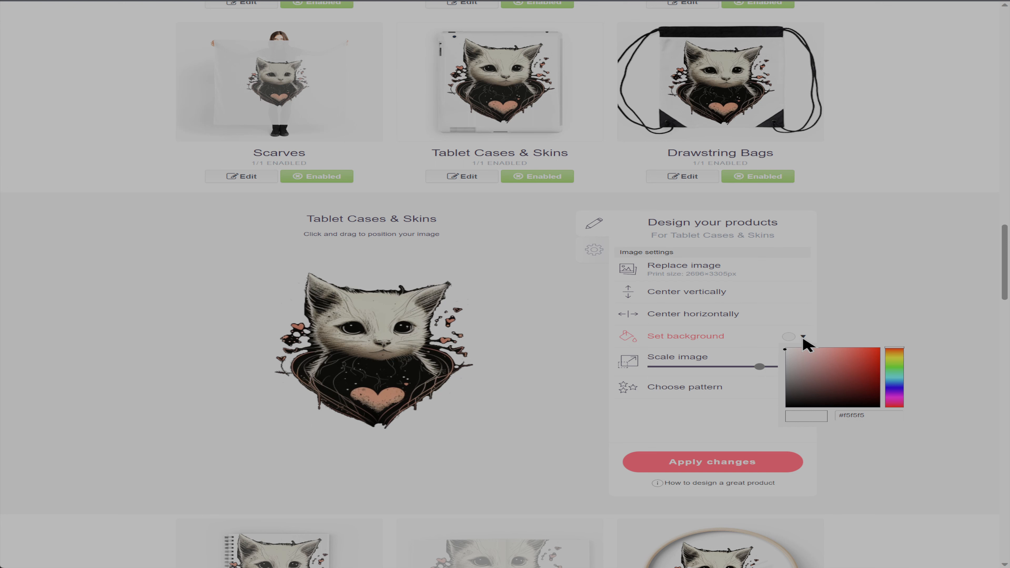
click(826, 353)
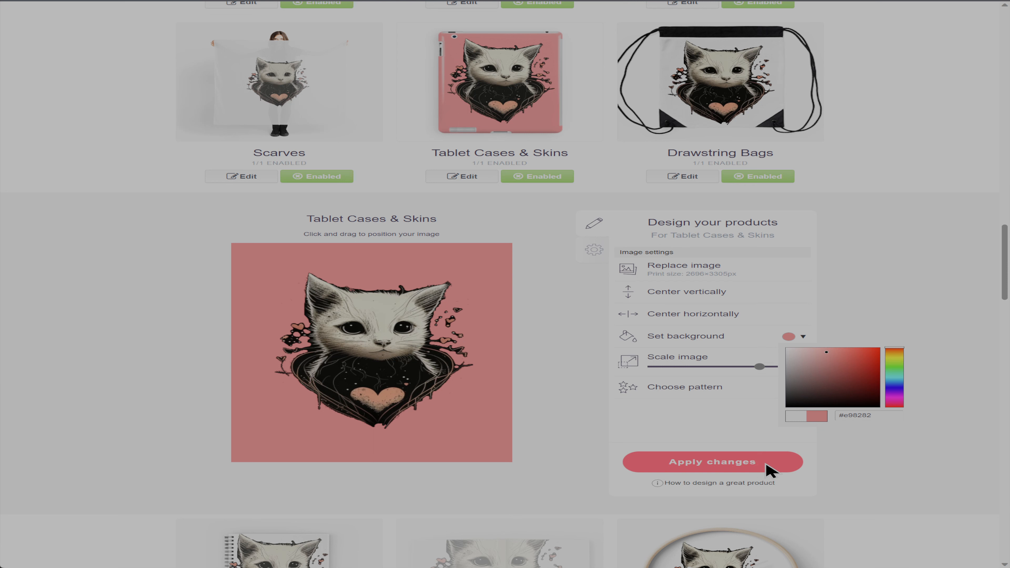
click(871, 349)
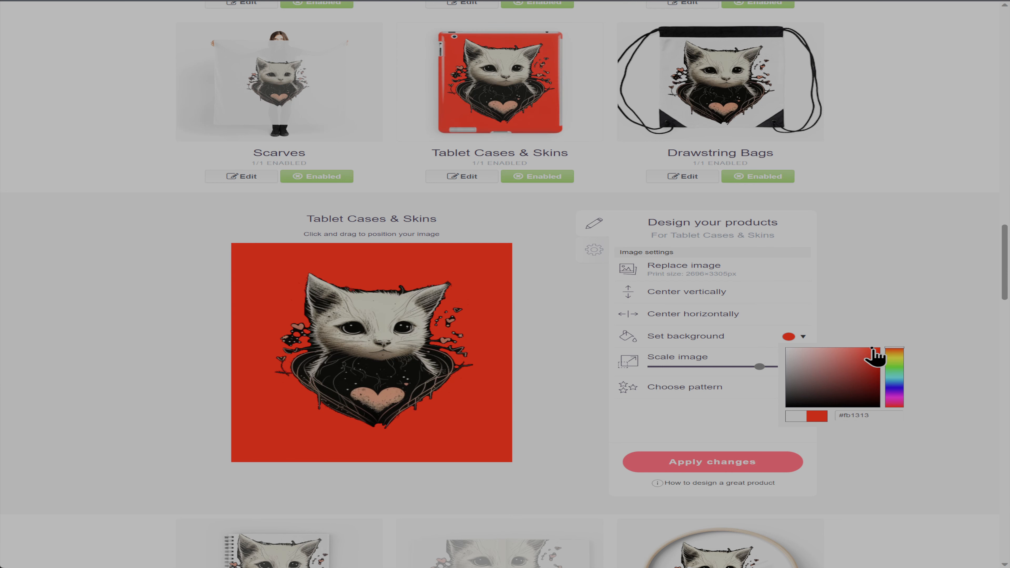
click(827, 352)
click(806, 353)
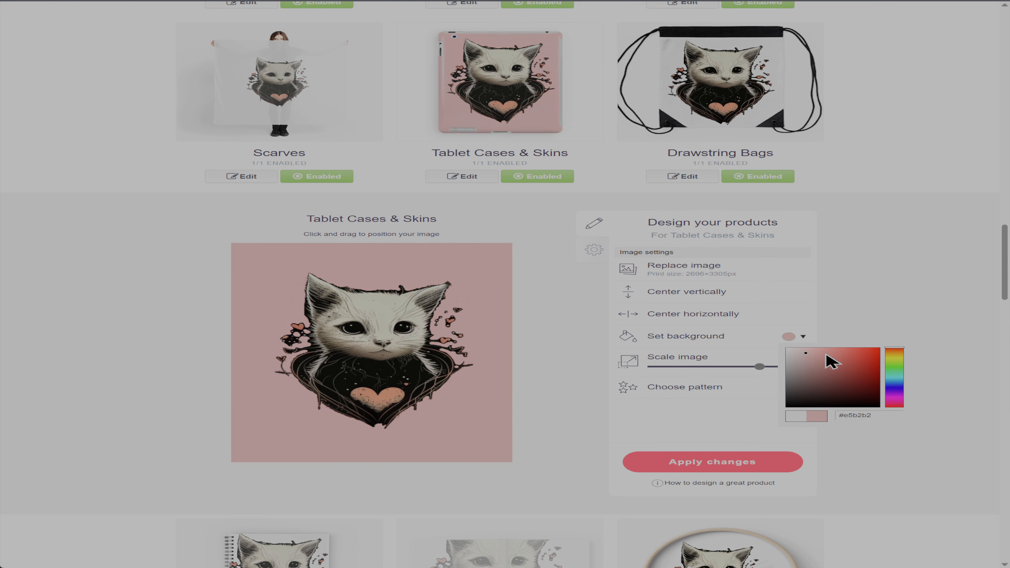
click(840, 351)
click(843, 356)
click(824, 361)
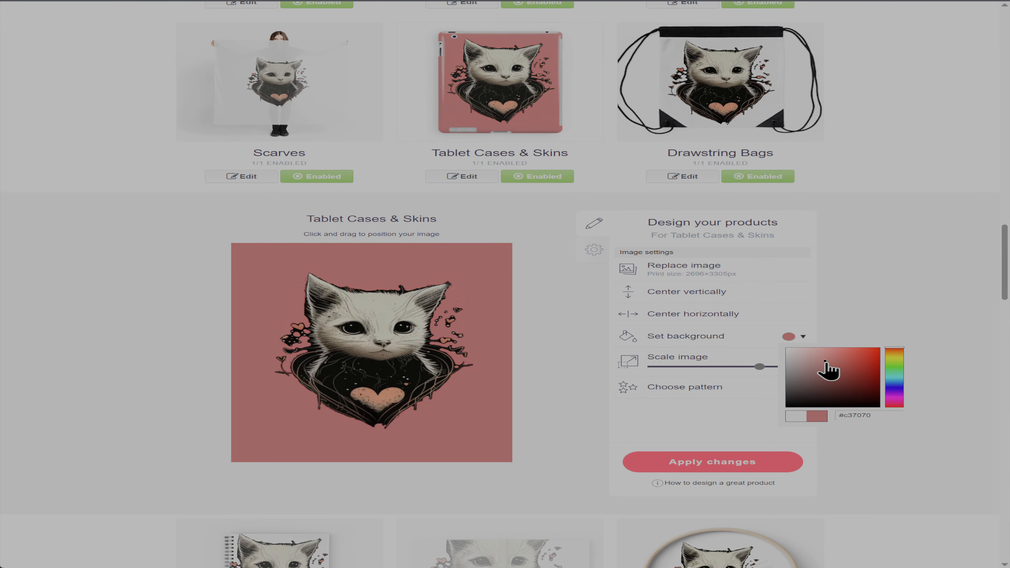
click(808, 353)
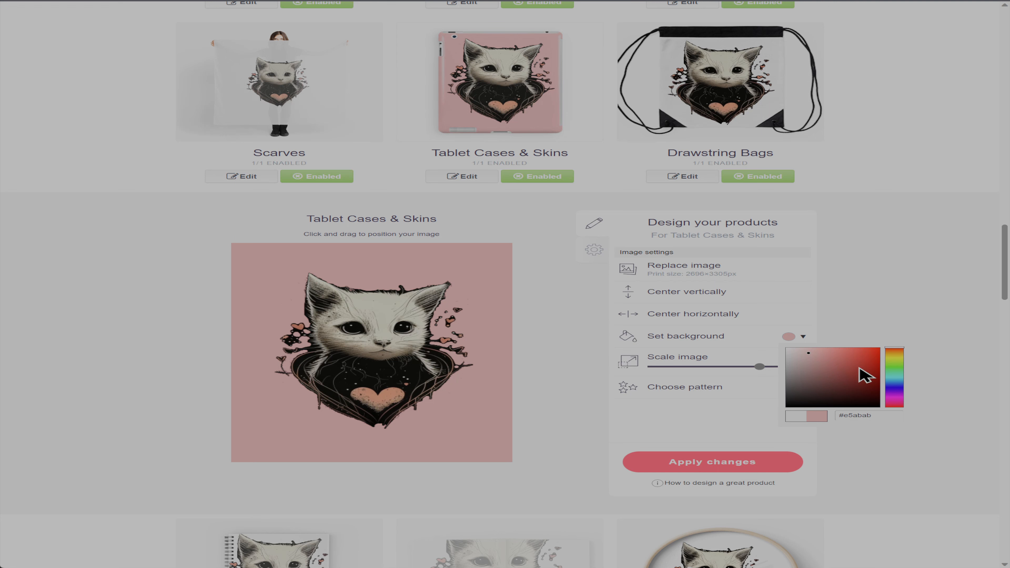
click(833, 356)
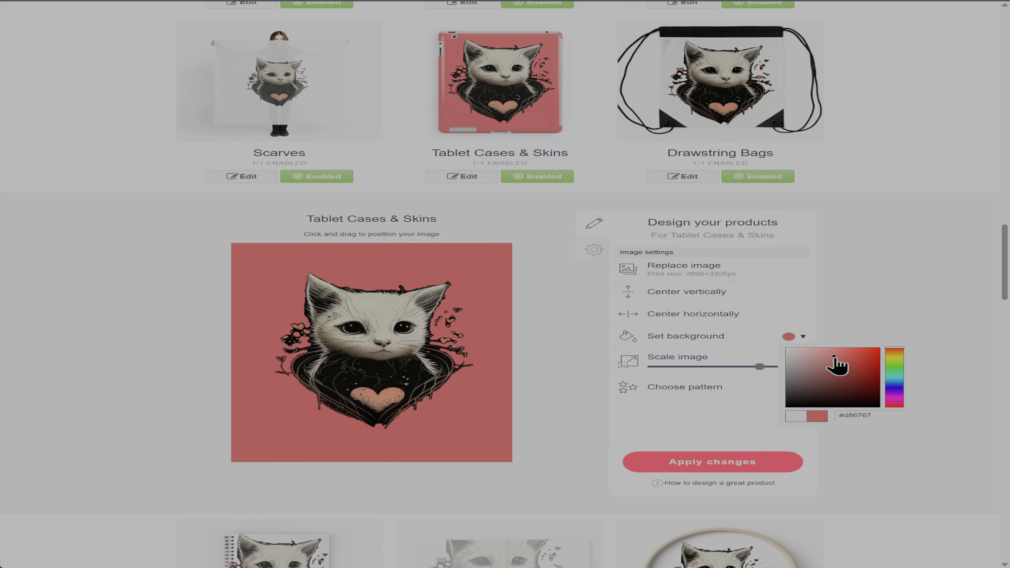
click(758, 466)
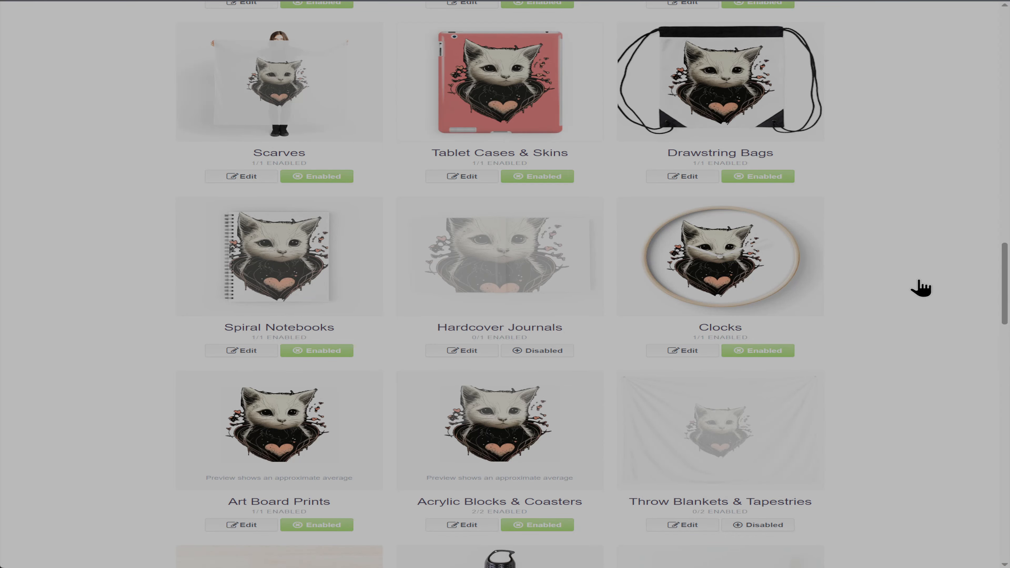
Open the Spiral Notebooks design for editing, scale the image to 57% and shift the kitten slightly to the right.
click(277, 284)
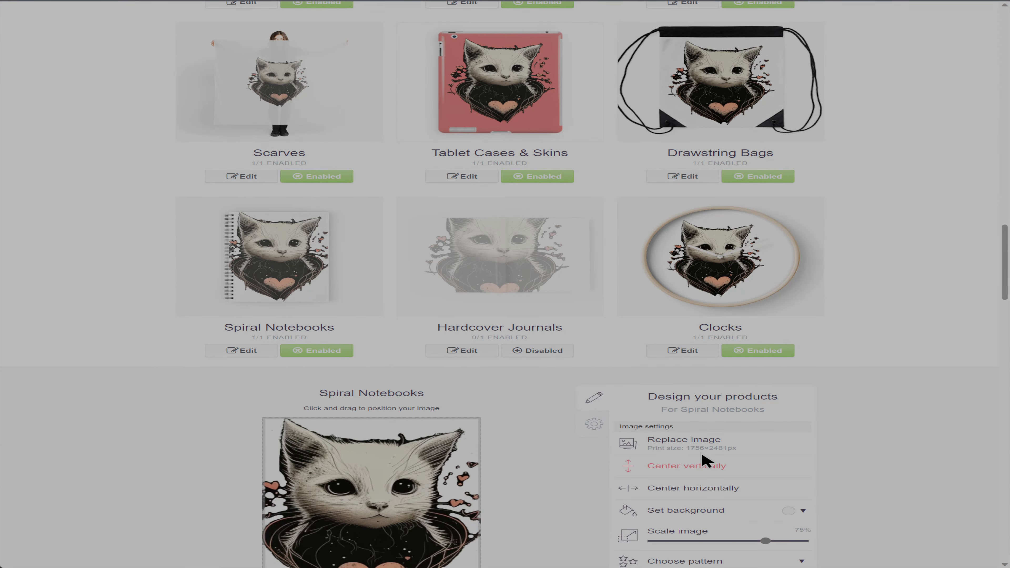
scroll(763, 406, down, 2)
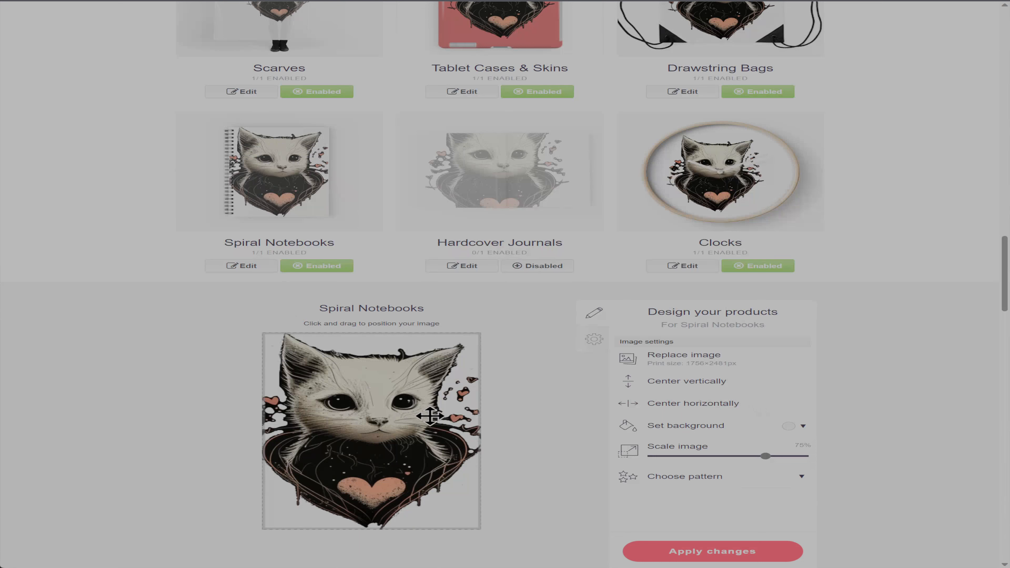
drag(765, 456, 738, 456)
drag(407, 441, 417, 440)
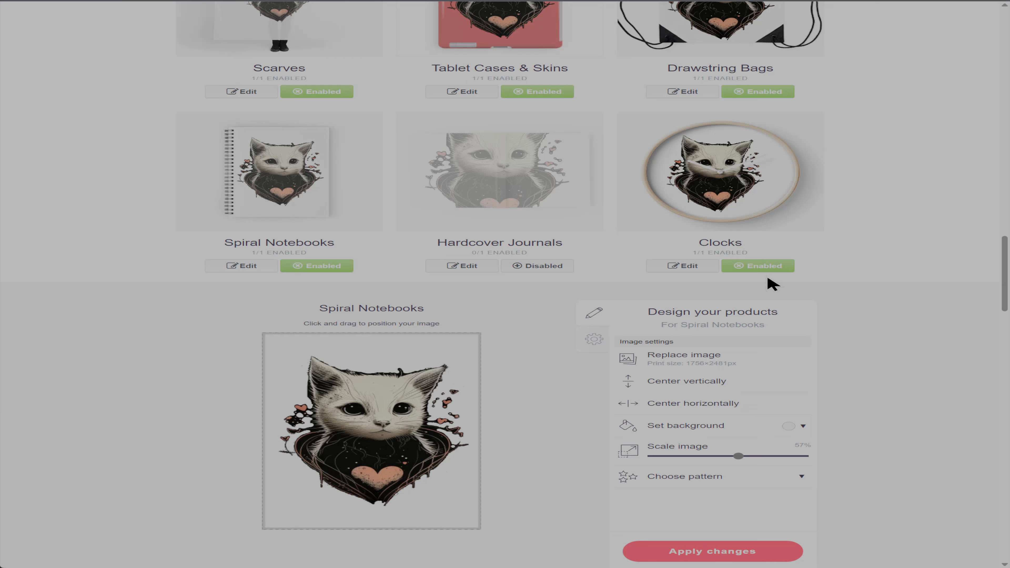
Enable Hardcover Journals, and apply the Spiral Notebooks changes with No pattern after trying the Offset grid.
click(553, 269)
click(774, 477)
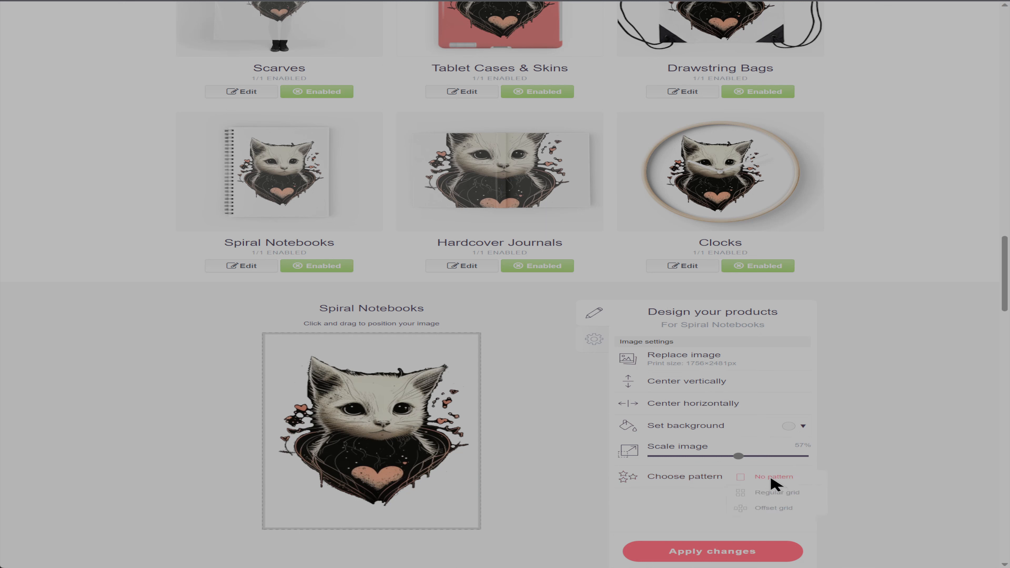
click(771, 507)
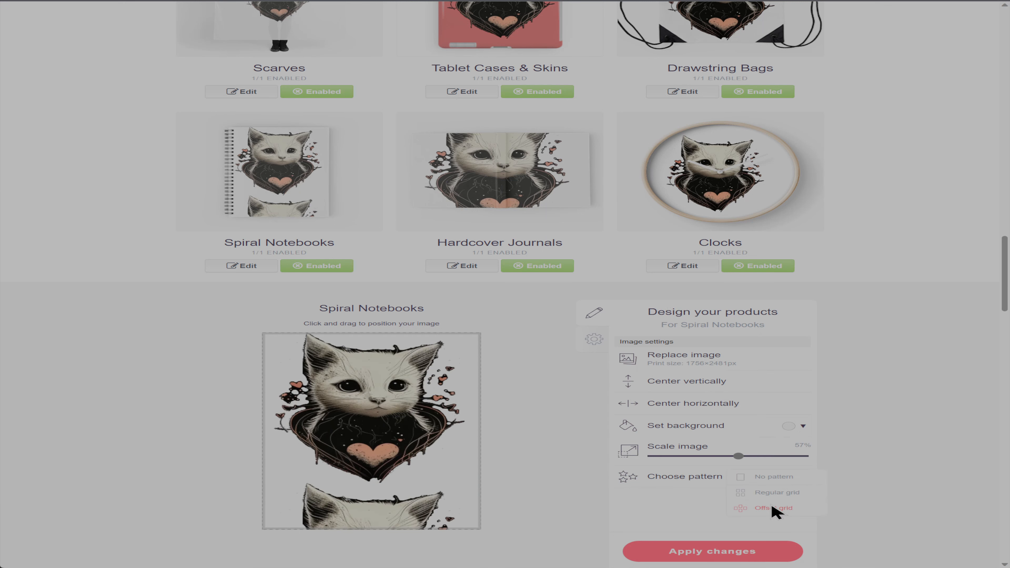
click(773, 479)
click(712, 551)
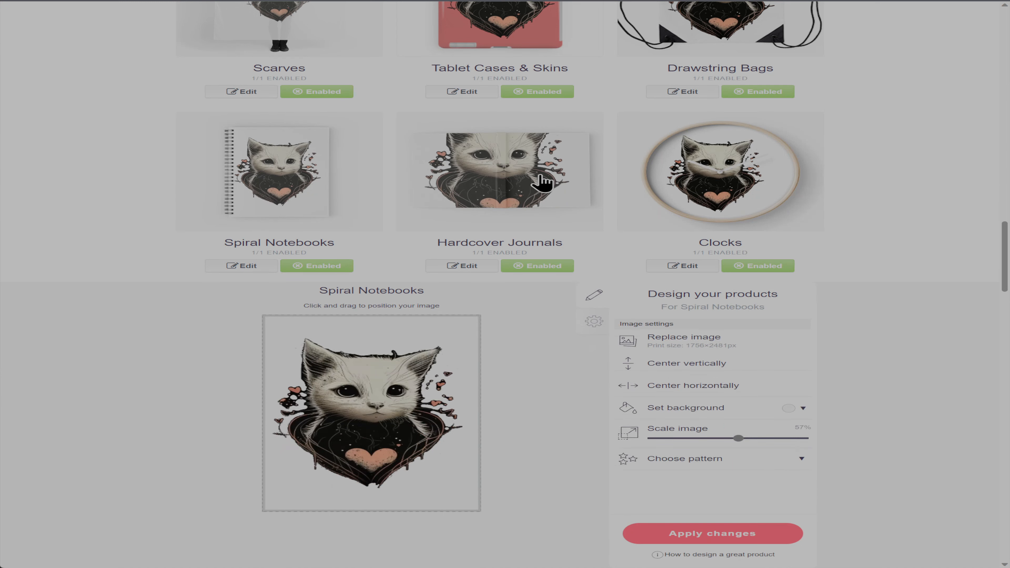
Give Hardcover Journals the Front & back pattern, scale the image to 42% and shift the kittens slightly to the right.
click(800, 477)
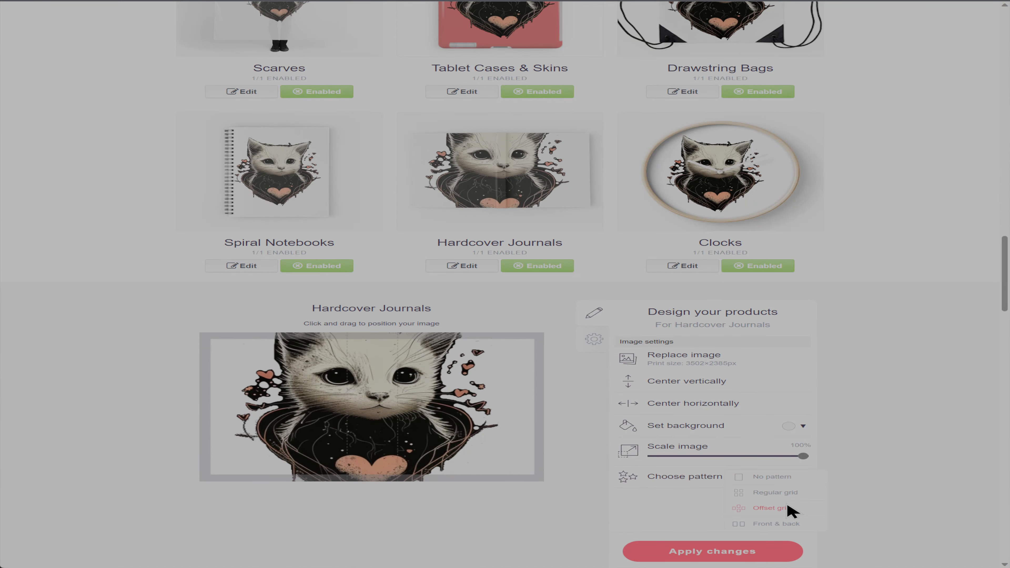
click(787, 528)
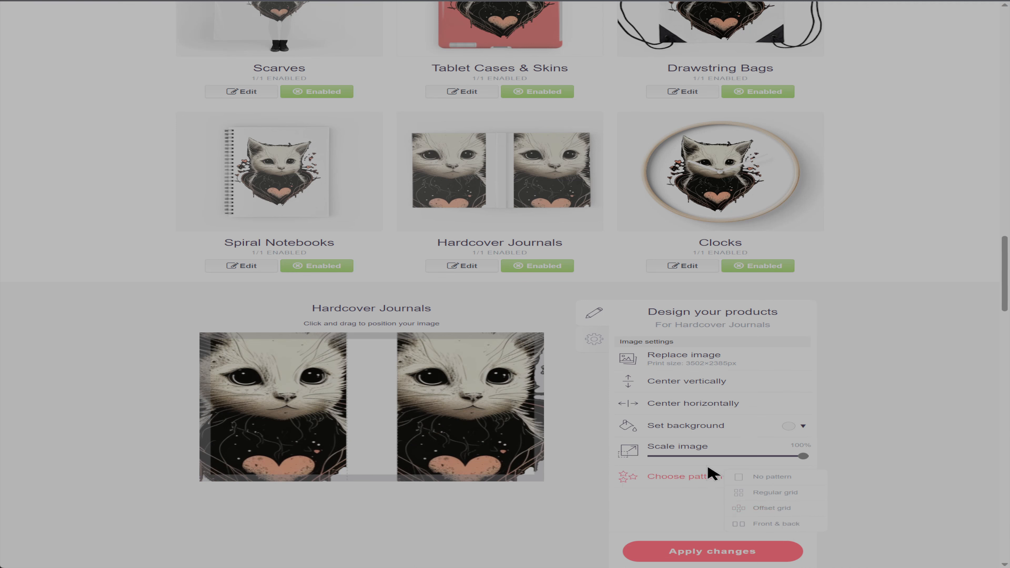
drag(801, 458, 719, 454)
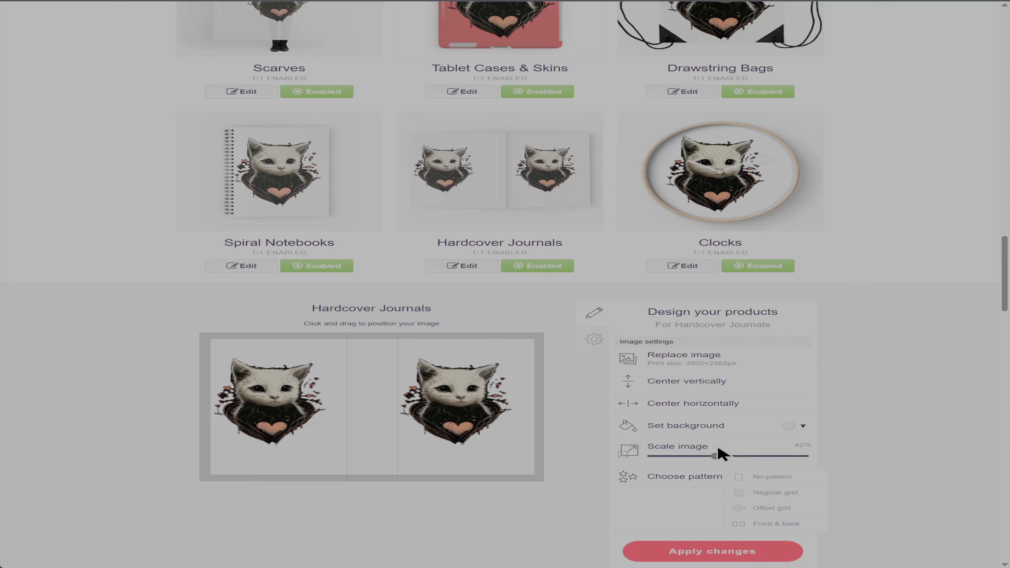
drag(440, 414, 466, 417)
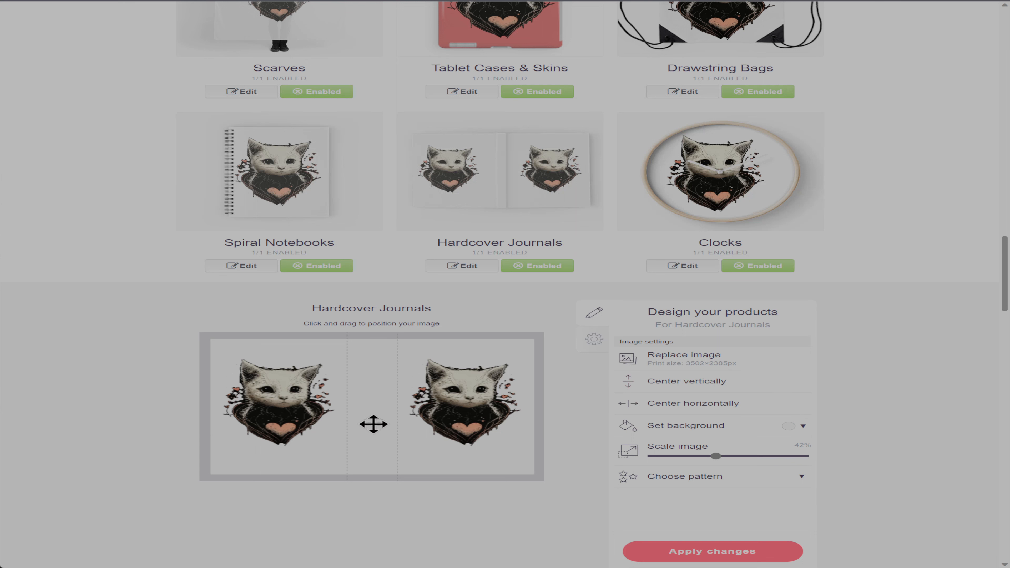
drag(462, 404, 462, 401)
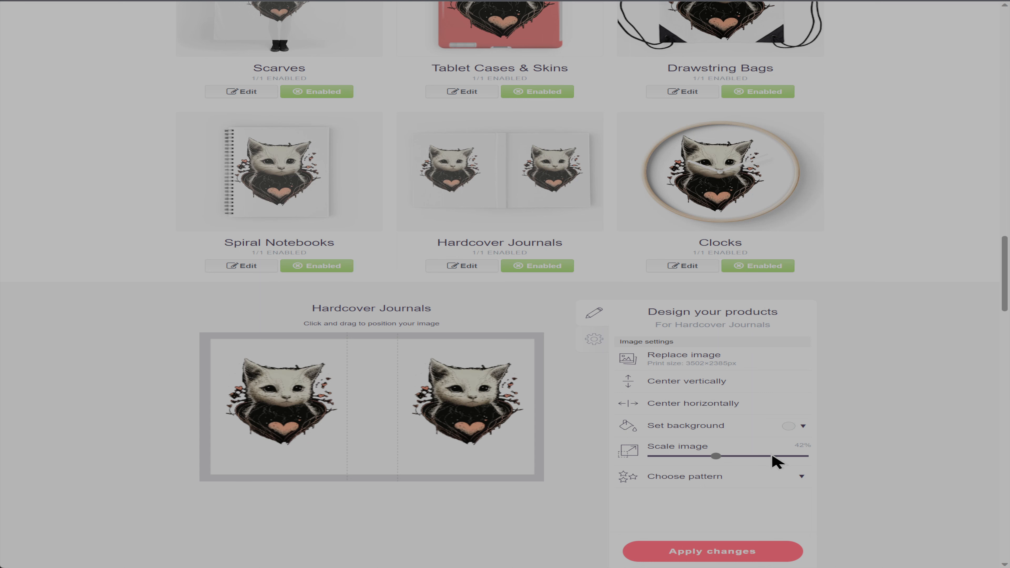
Set the Hardcover Journals background to light mint green #b7ffd7 and apply the changes.
click(802, 427)
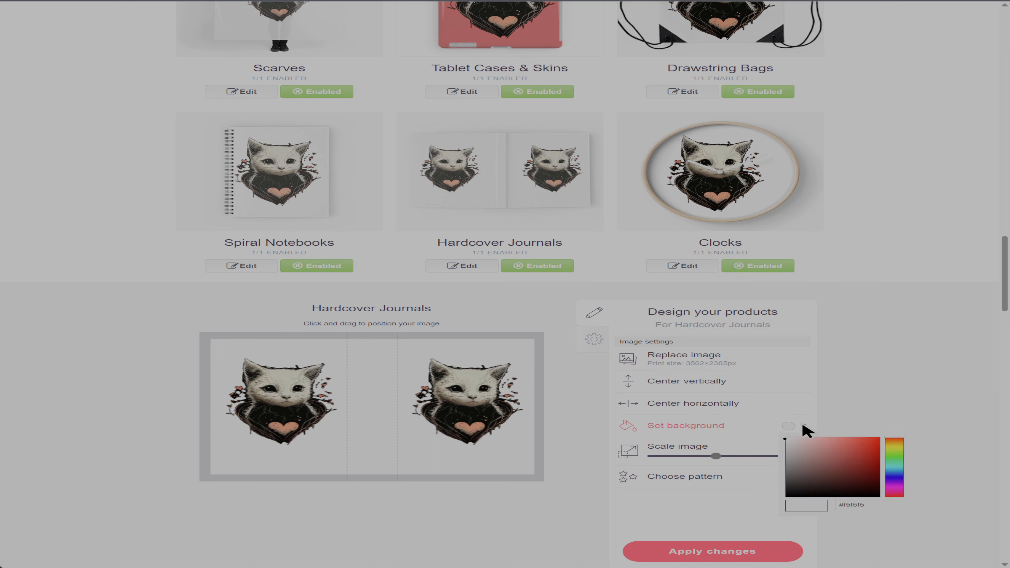
click(894, 460)
click(829, 452)
click(821, 441)
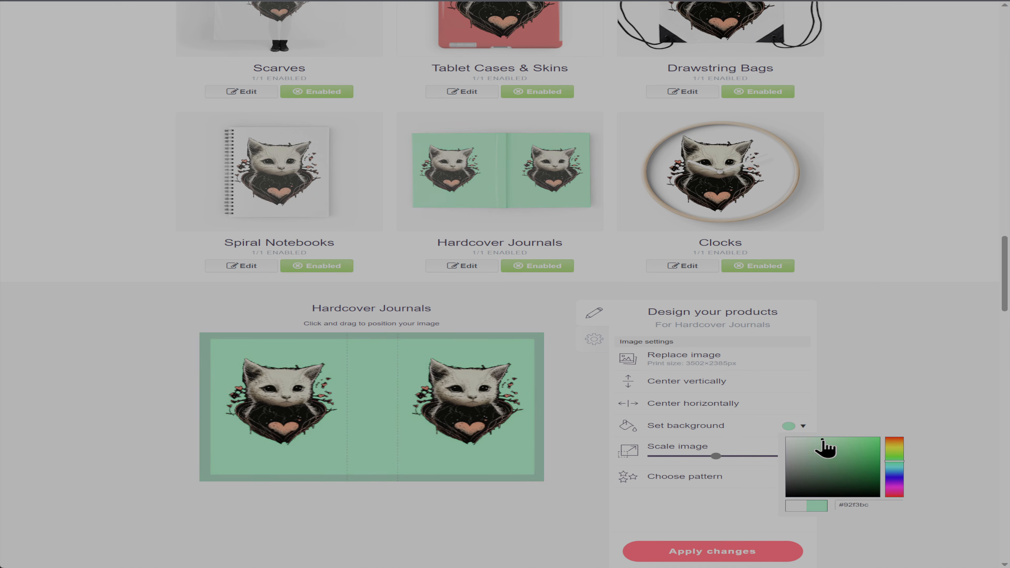
drag(821, 439, 803, 436)
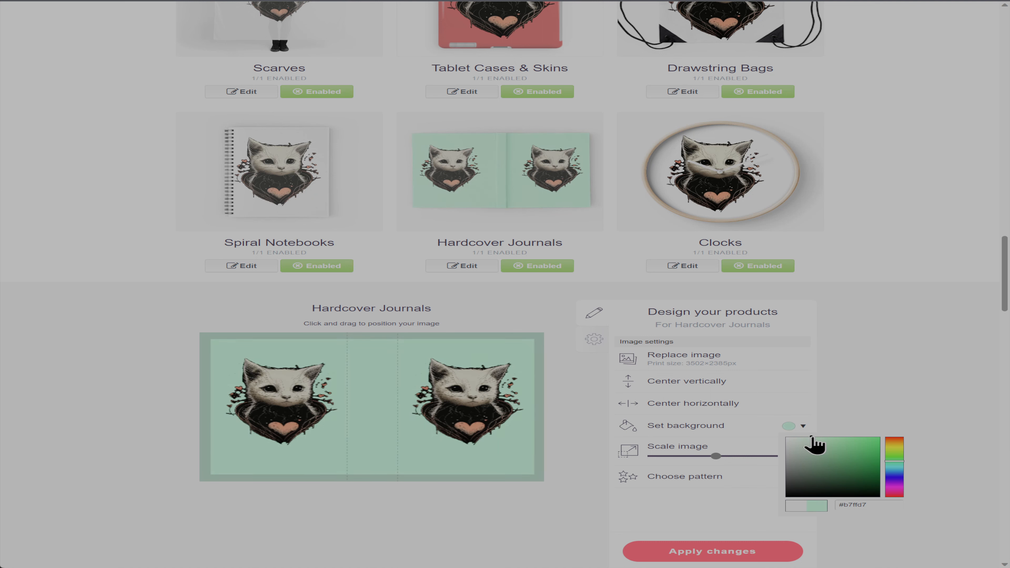
click(711, 552)
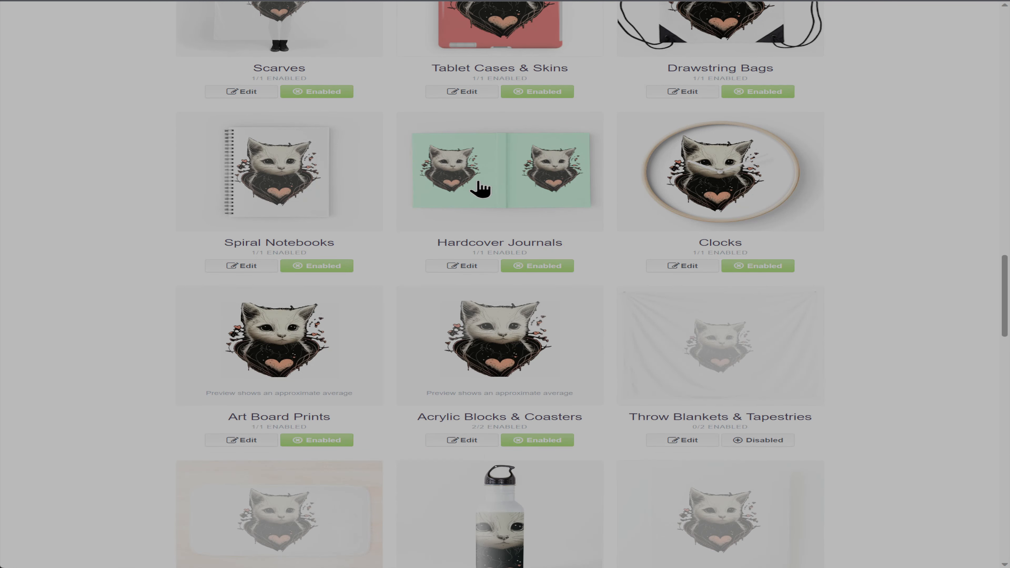
Enable Bath Mats, set its background to the pale greyish pink #d7cbcb and apply the changes.
scroll(934, 372, down, 4)
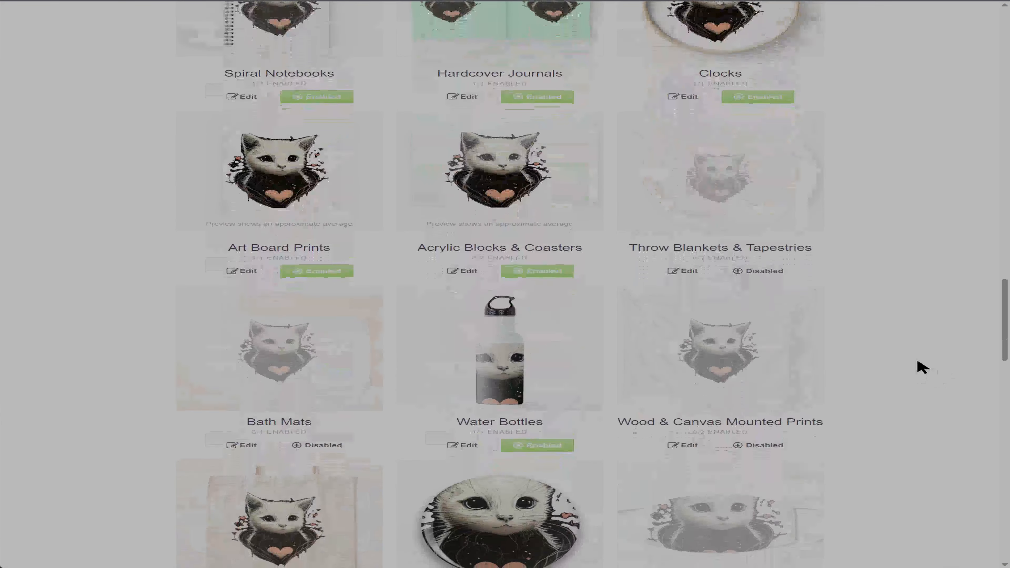
scroll(928, 343, down, 2)
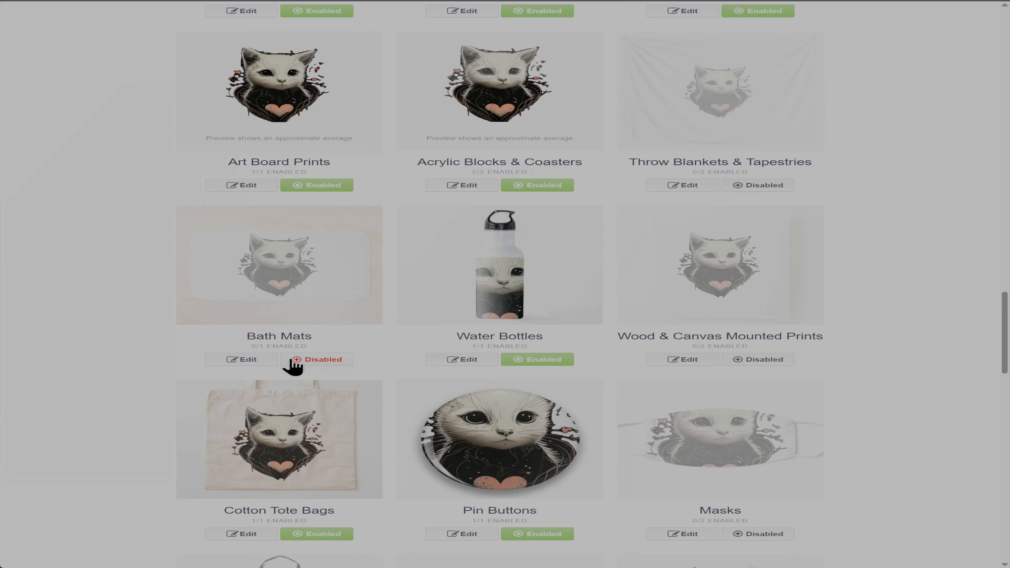
click(316, 360)
click(255, 361)
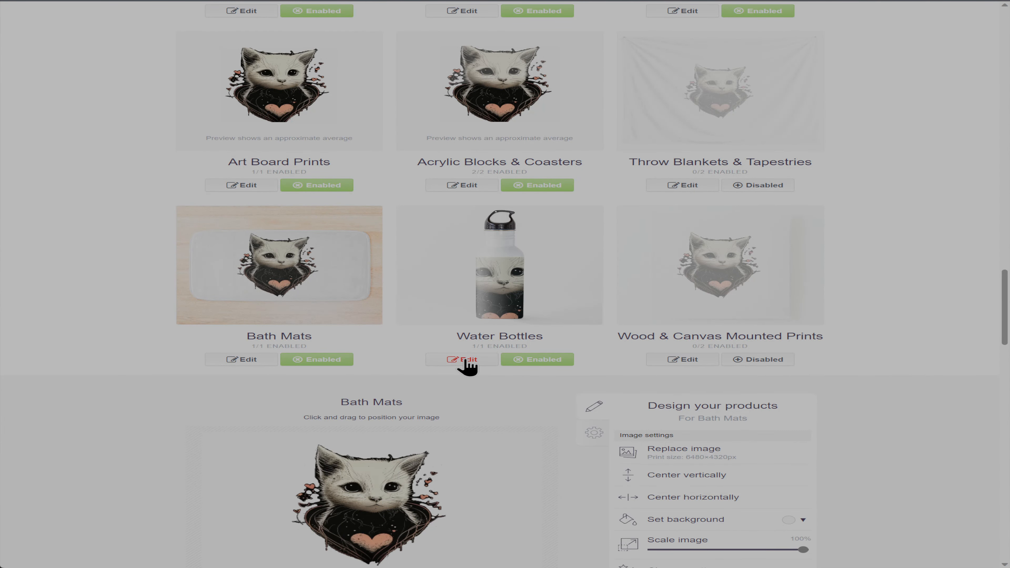
scroll(467, 368, down, 2)
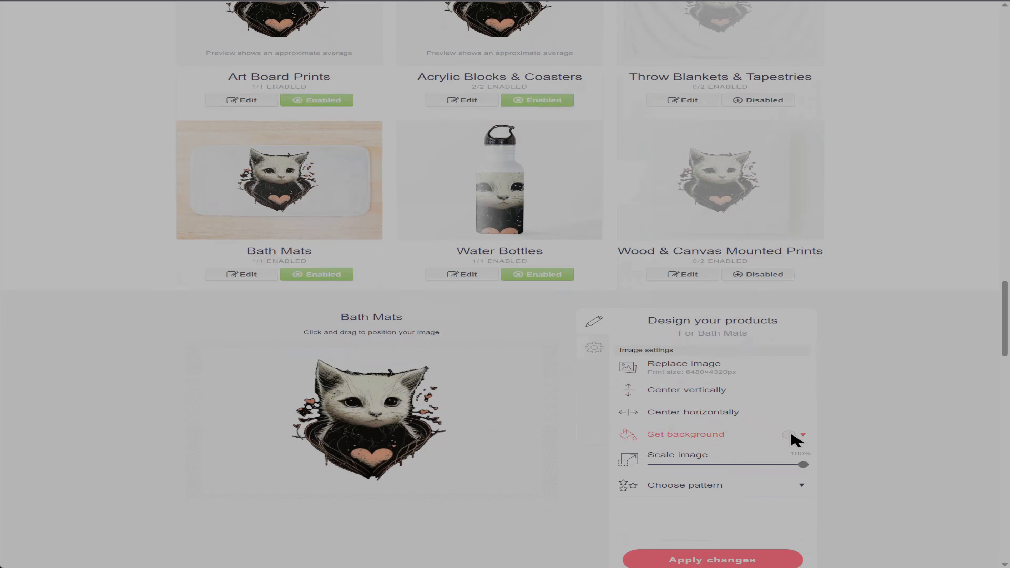
click(789, 435)
click(792, 455)
click(786, 455)
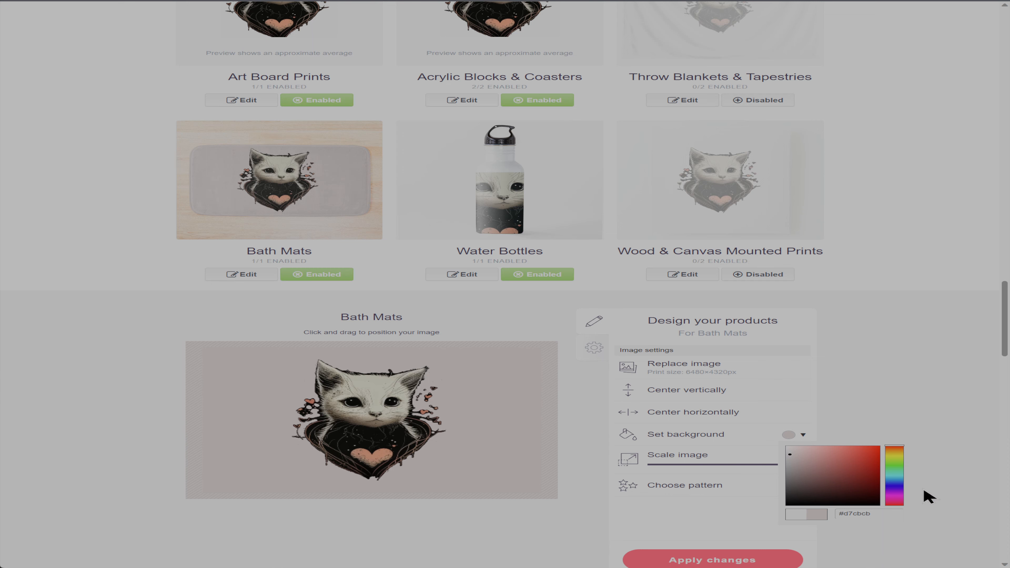
click(776, 558)
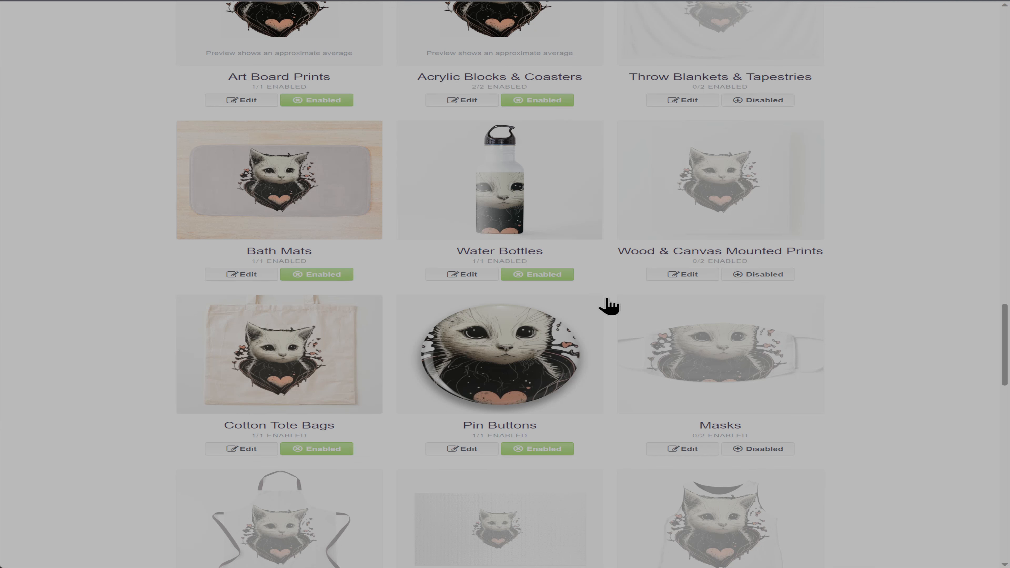
Enable Wood & Canvas Mounted Prints, set the background to #dcd9cf after trying red and pink shades, and apply the changes.
click(762, 276)
click(702, 275)
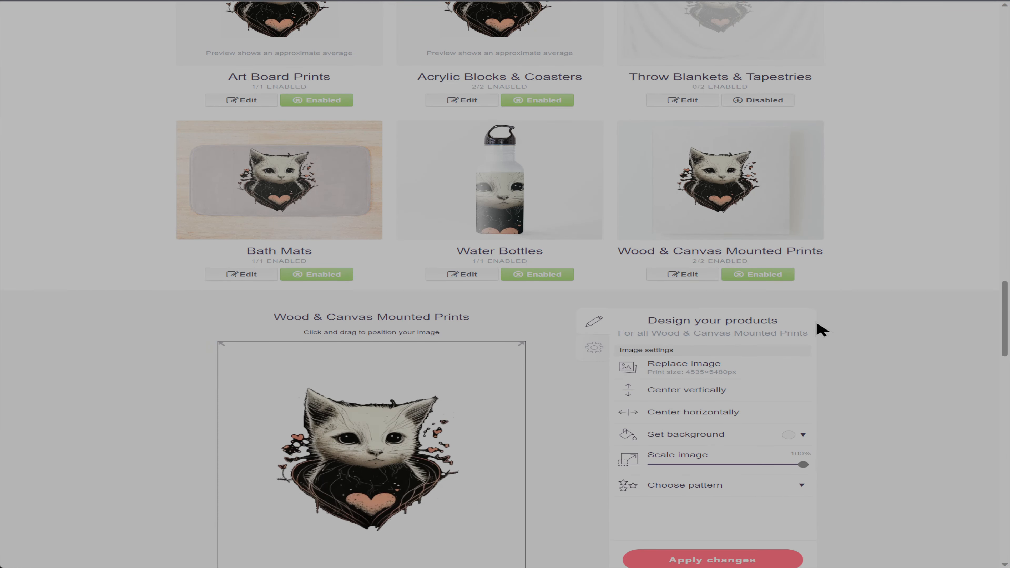
click(803, 434)
click(825, 460)
click(843, 461)
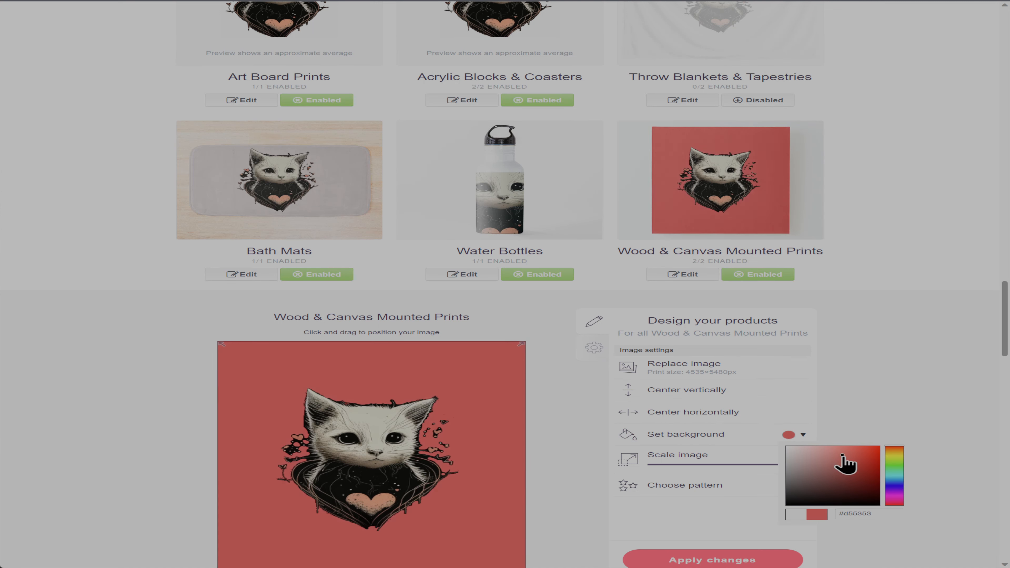
mouse_move(844, 461)
mouse_down()
mouse_move(834, 474)
mouse_move(757, 462)
mouse_move(781, 456)
mouse_up()
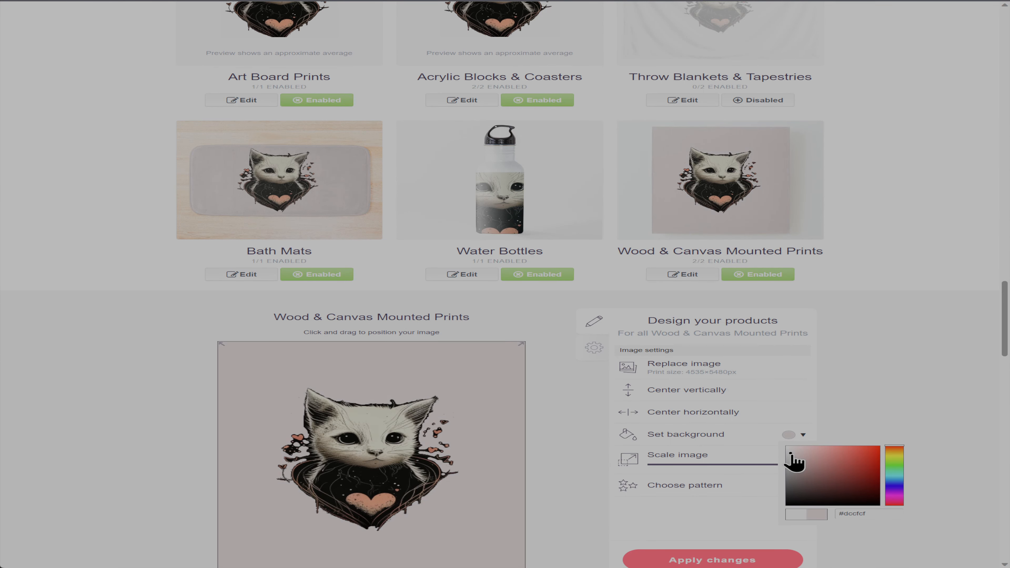
drag(896, 458, 897, 455)
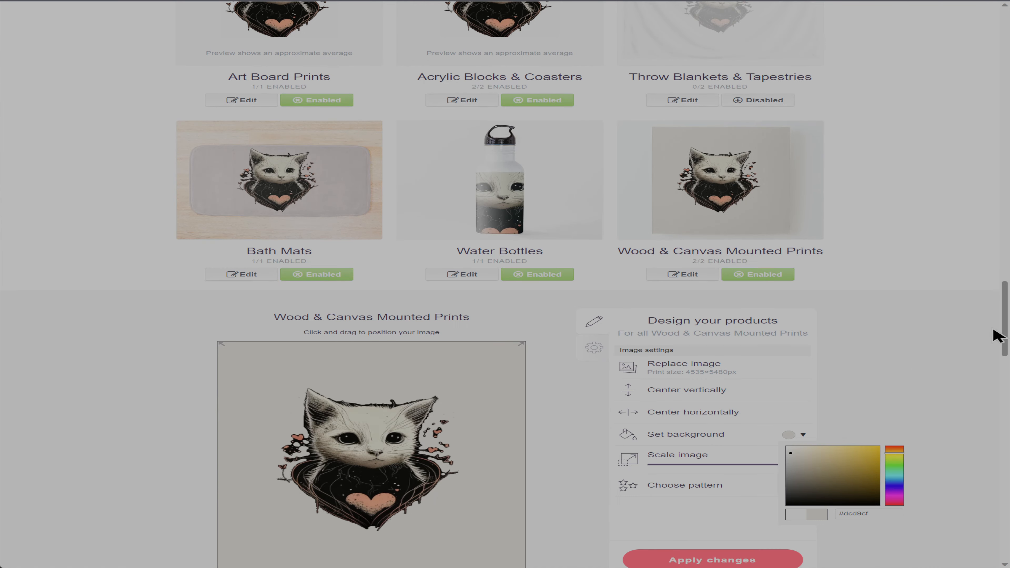
scroll(835, 470, down, 2)
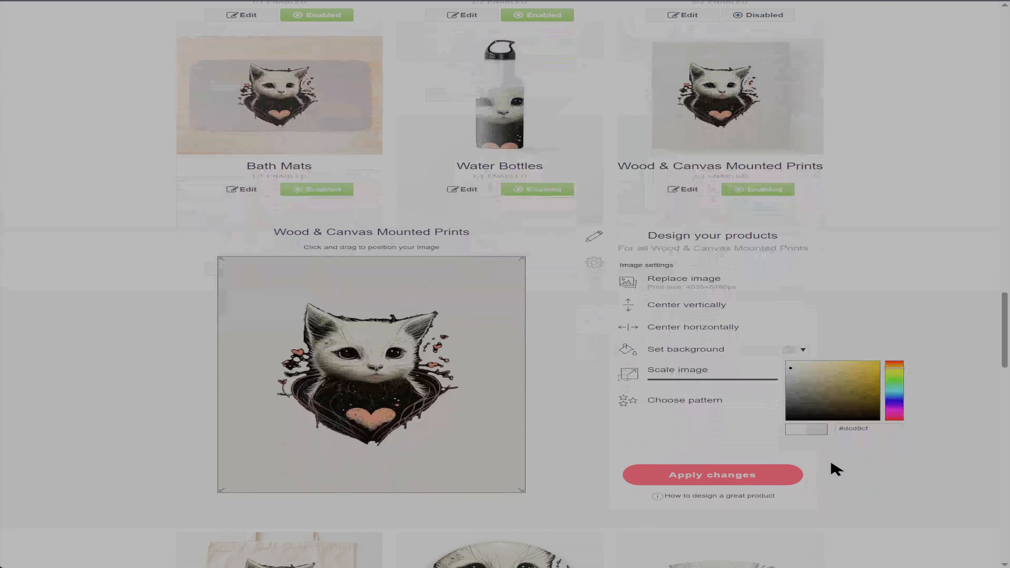
click(791, 480)
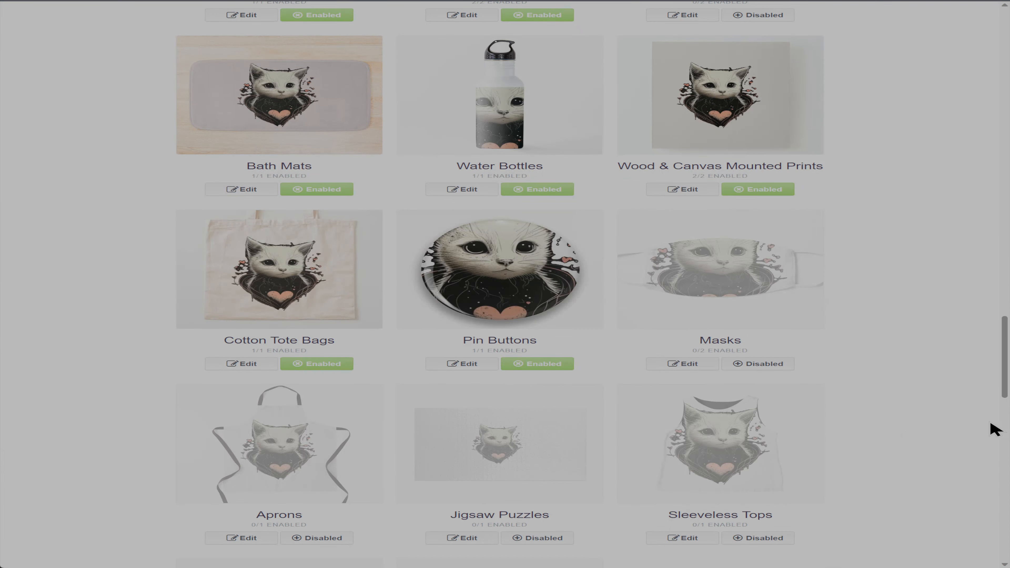
Enable Aprons, and scale the Pin Buttons image to 17% so the whole kitten fits on the button.
scroll(353, 545, down, 2)
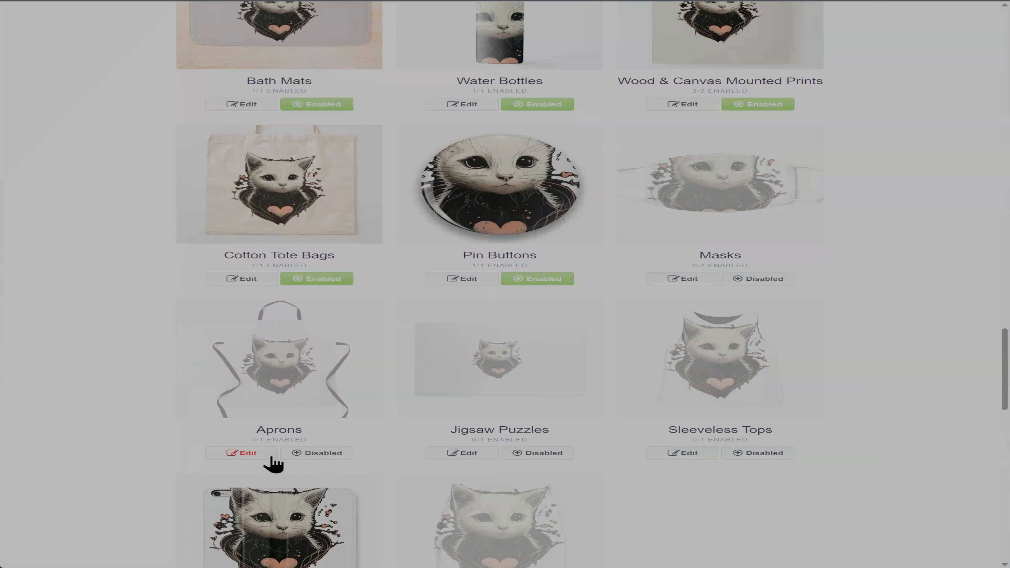
click(309, 457)
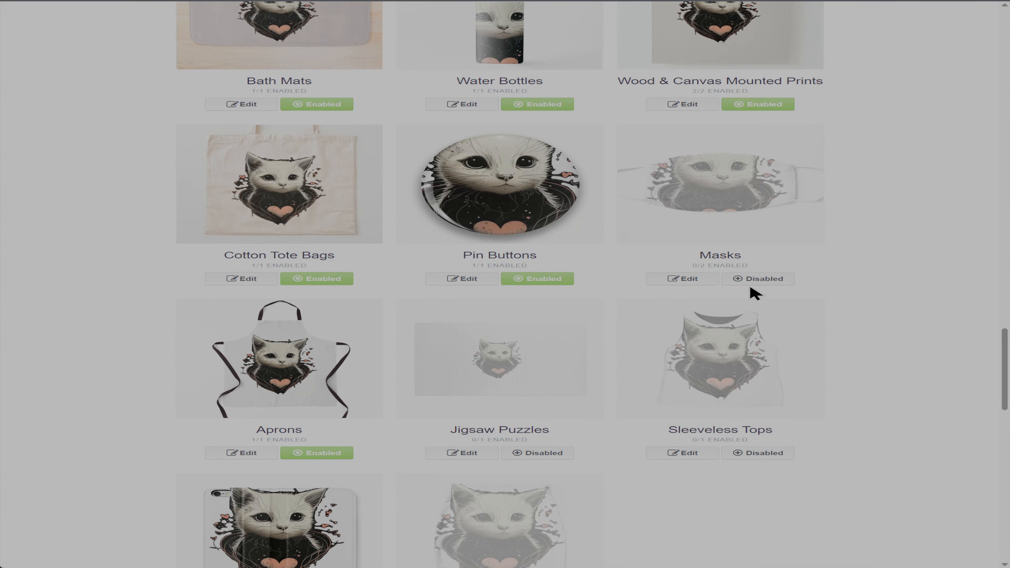
click(497, 217)
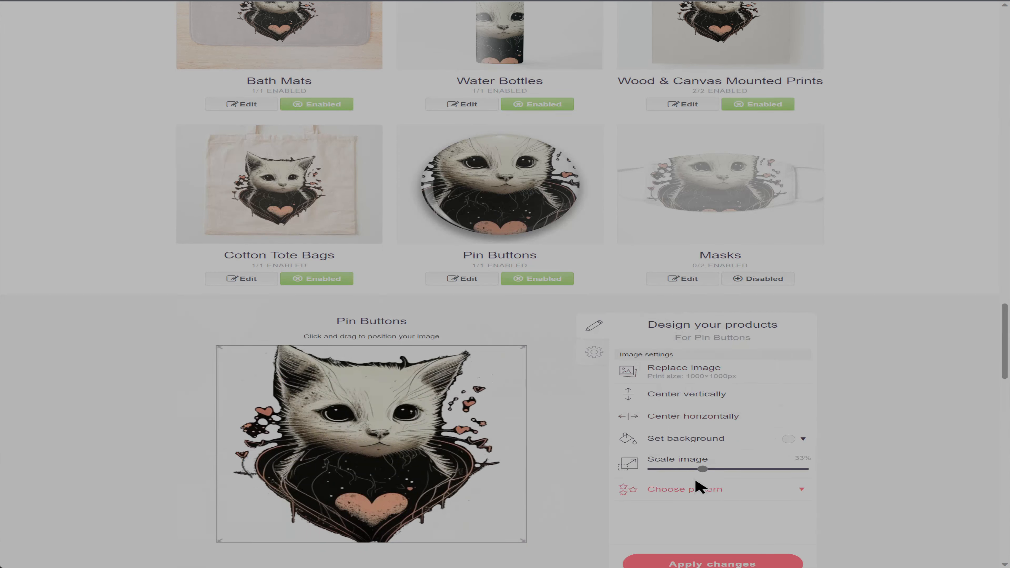
drag(689, 470, 679, 477)
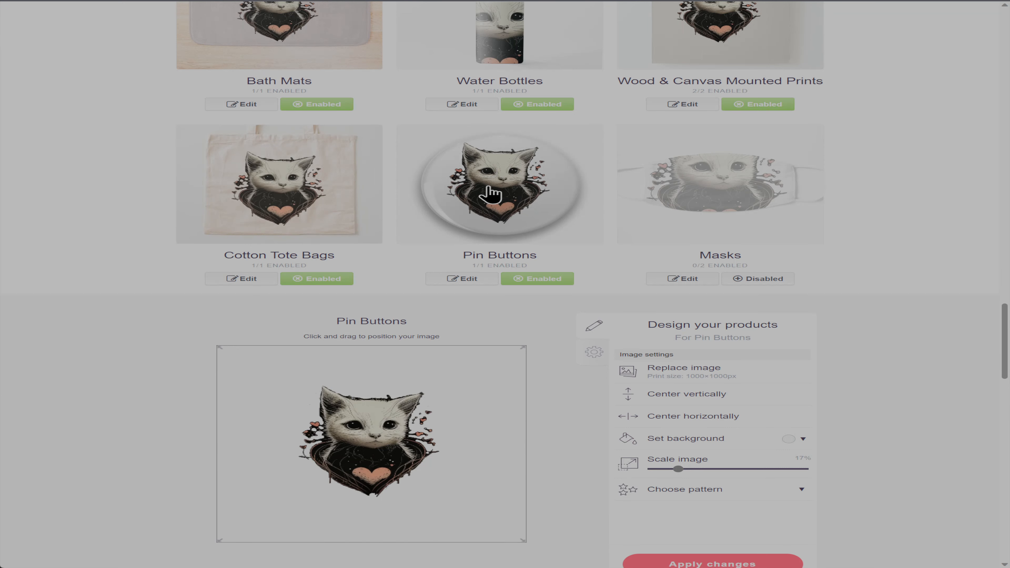
Reopen the Pin Buttons design and move the kitten slightly down on the button.
click(493, 198)
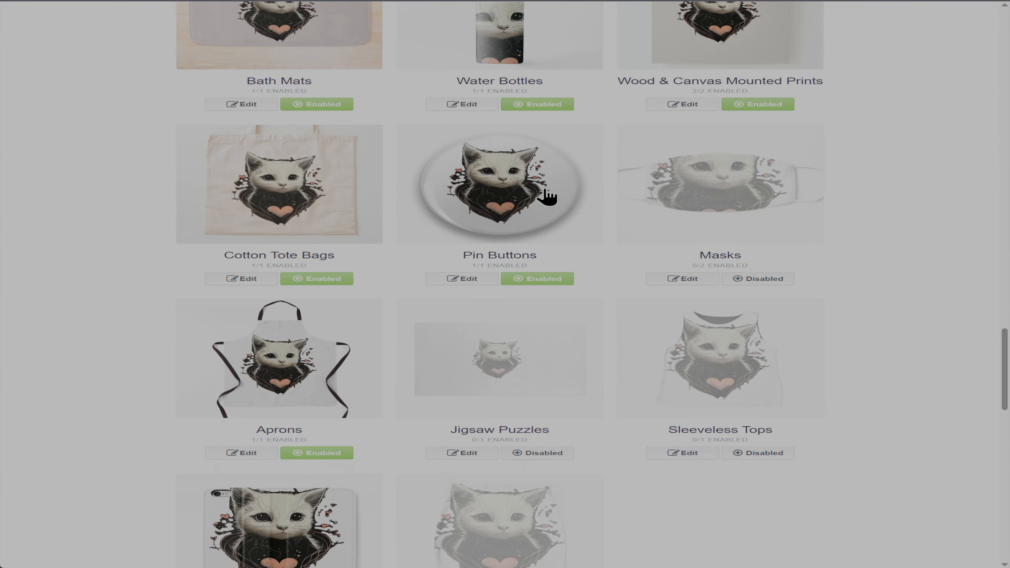
click(530, 210)
drag(403, 400, 394, 434)
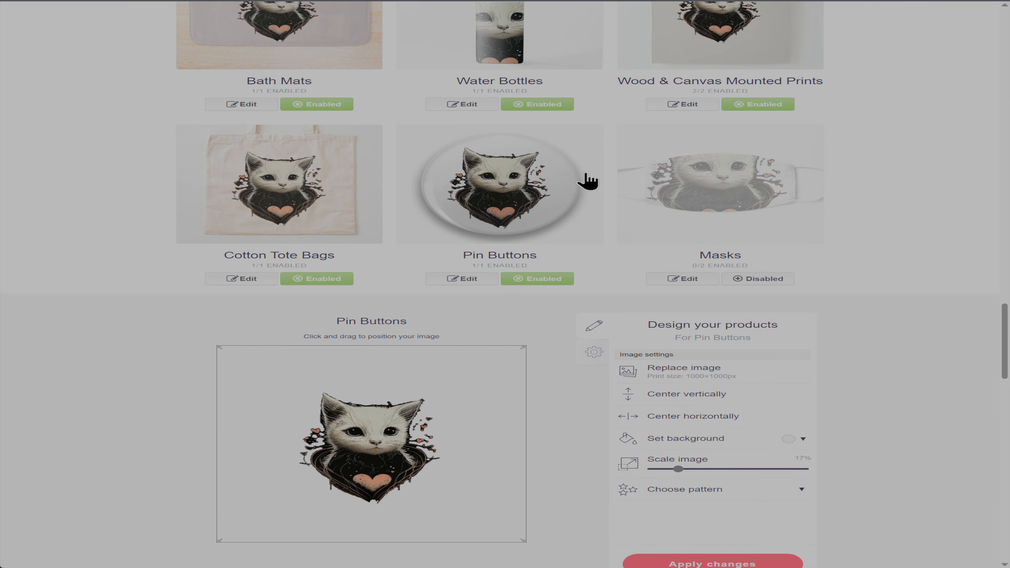
Open the Masks design for editing, choose the Offset grid pattern and enable Masks.
scroll(462, 221, up, 4)
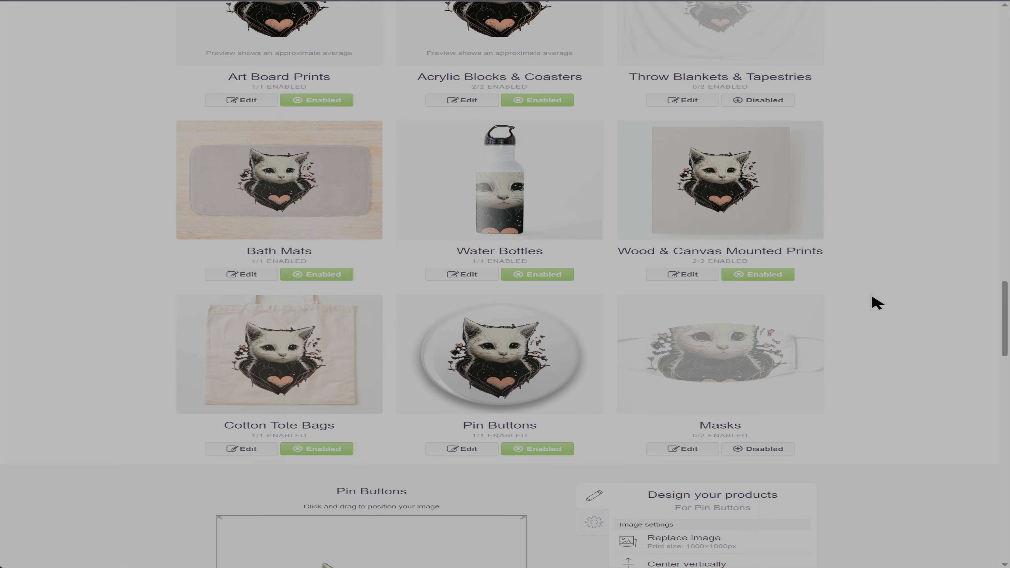
click(734, 370)
scroll(760, 386, down, 4)
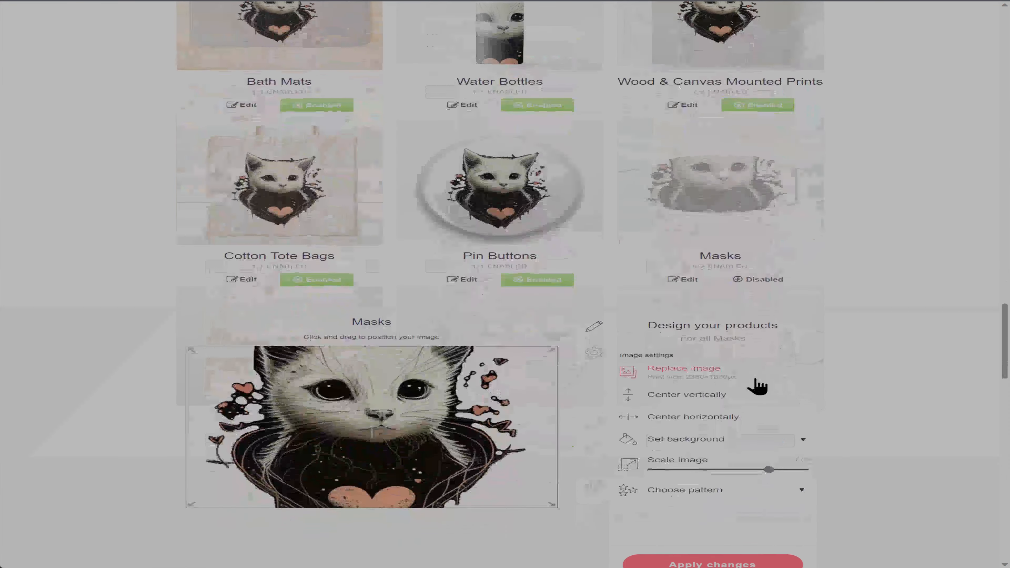
click(802, 497)
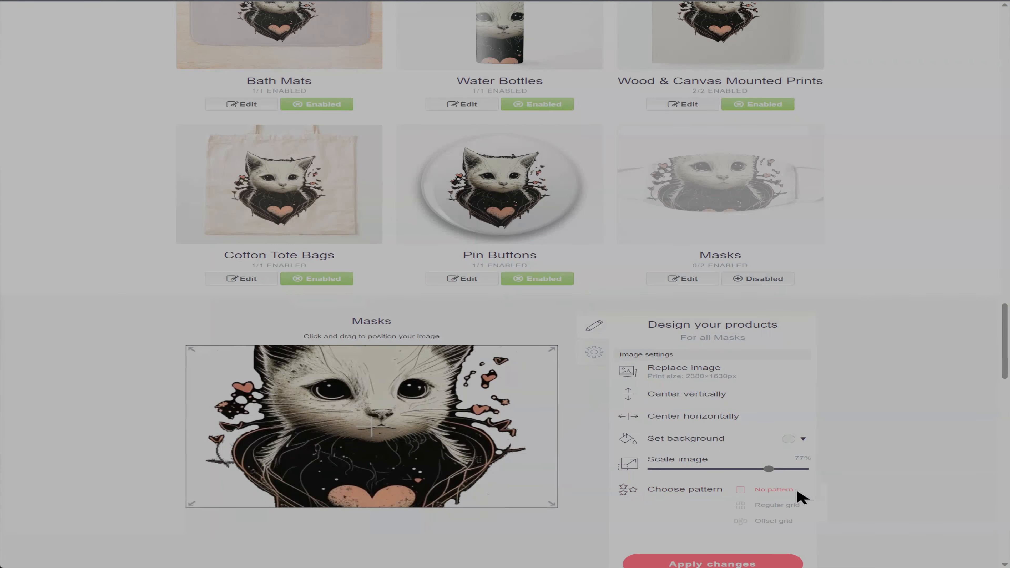
click(787, 521)
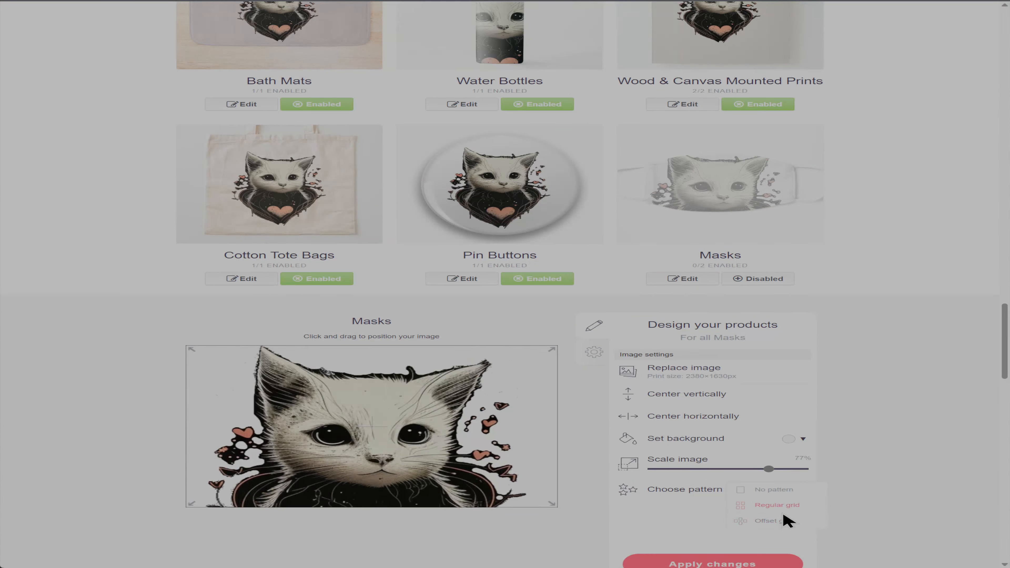
click(769, 279)
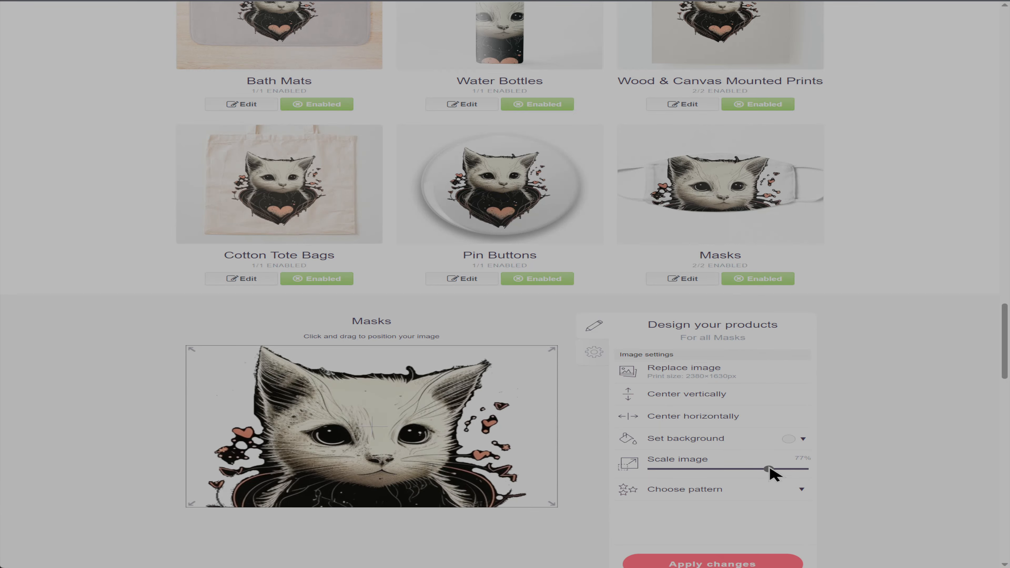
Try the Masks pattern at 18%, then scale the image to 35% and set it to No pattern.
drag(740, 471, 682, 473)
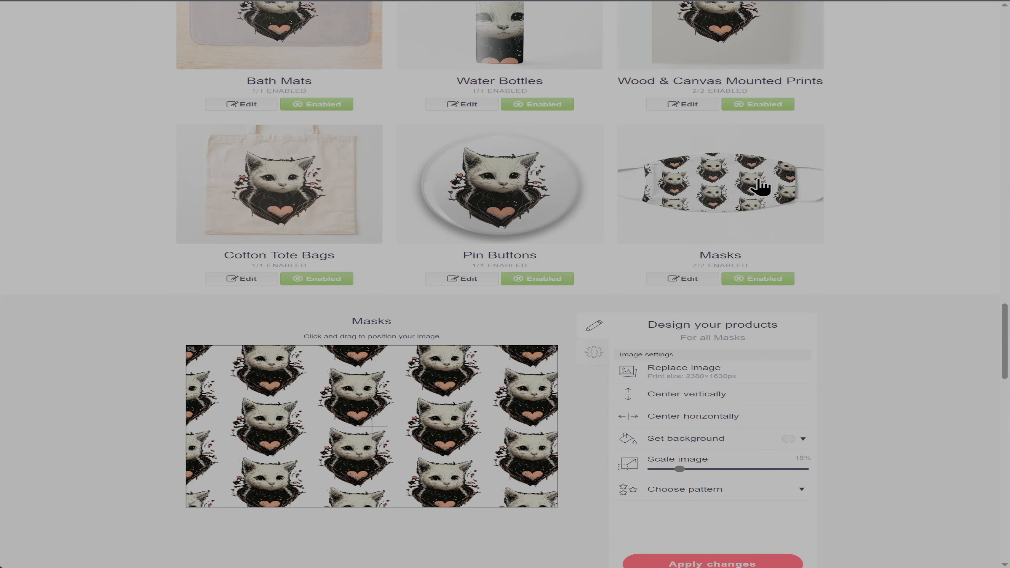
mouse_move(697, 473)
mouse_down()
mouse_move(717, 475)
mouse_move(704, 470)
mouse_up()
click(712, 493)
click(756, 493)
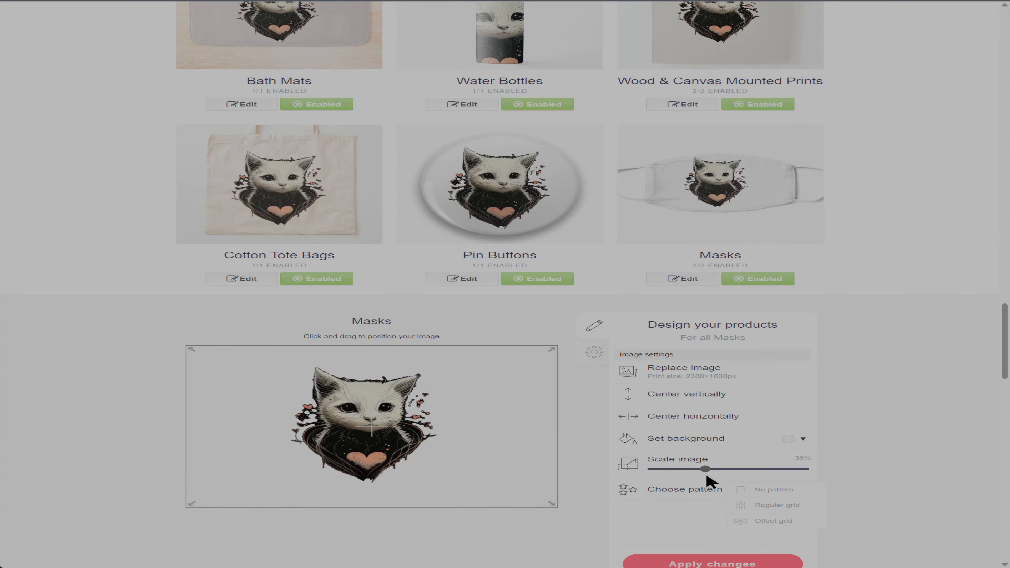
click(737, 188)
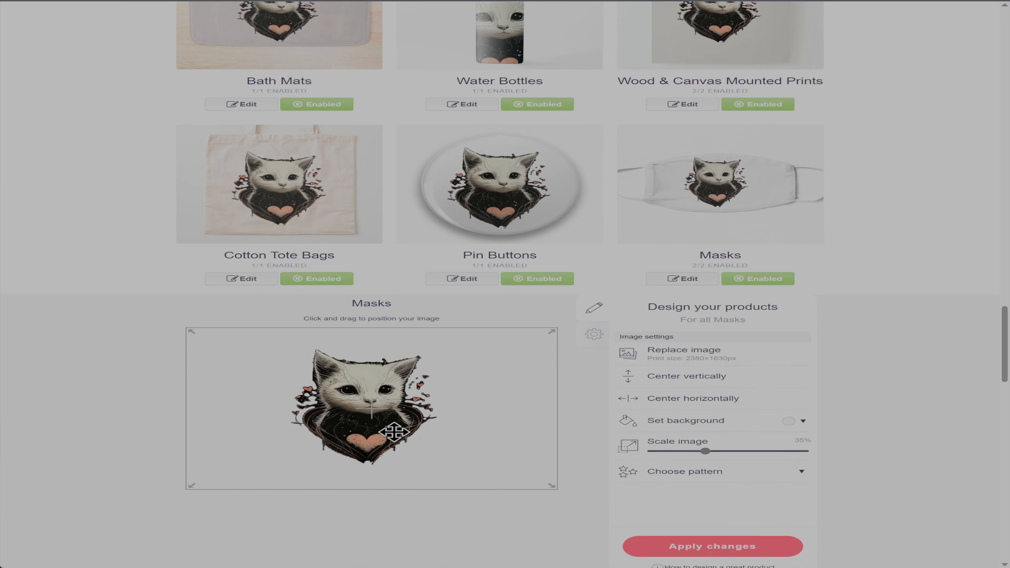
Reopen the Masks design, move the kitten slightly to the right, set a pale yellow background and apply the changes.
click(797, 176)
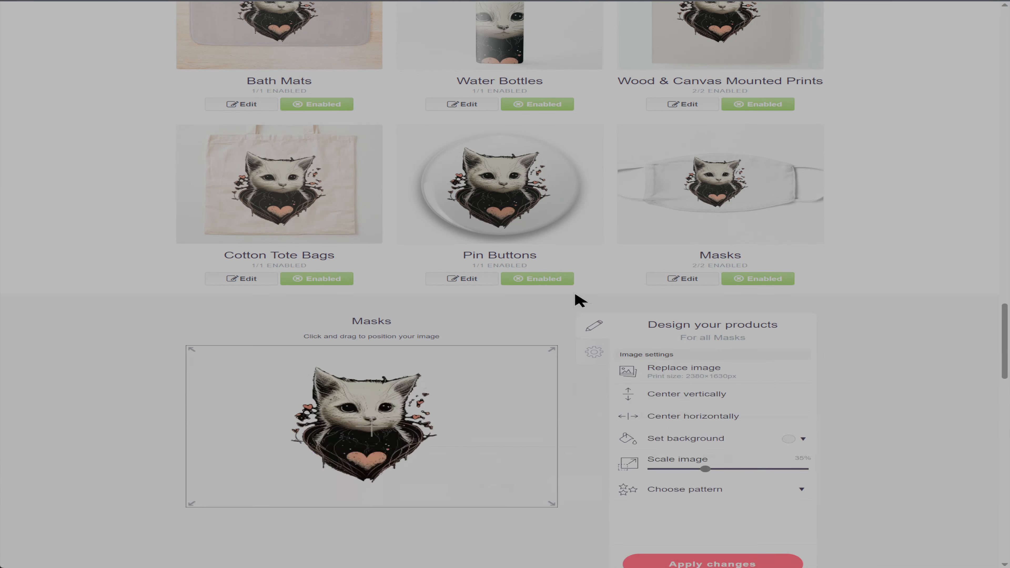
drag(388, 439, 397, 439)
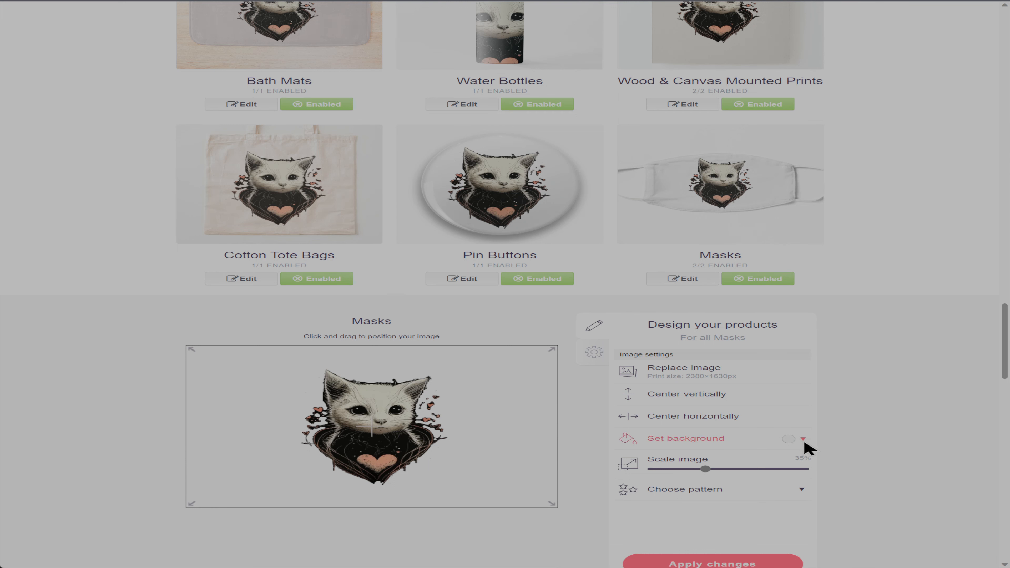
click(803, 441)
click(895, 458)
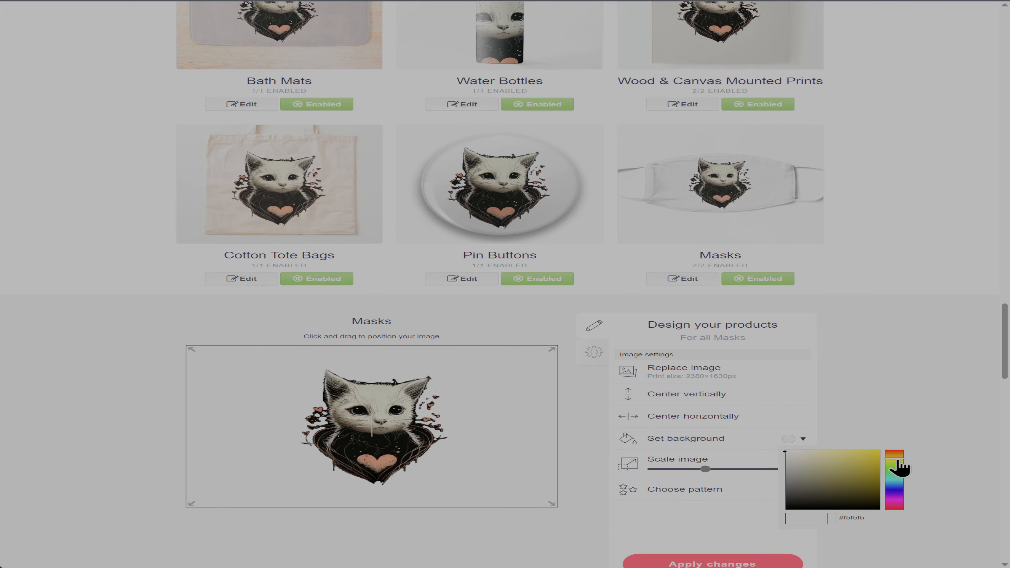
drag(849, 462, 798, 449)
click(790, 562)
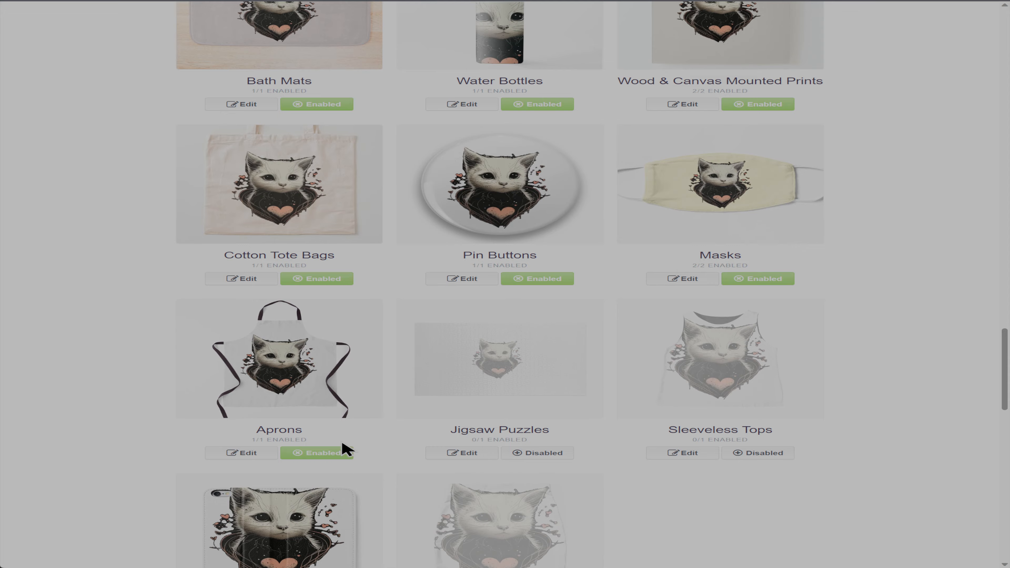
Open the Aprons design, move the kitten slightly down on the apron and apply the changes.
click(294, 393)
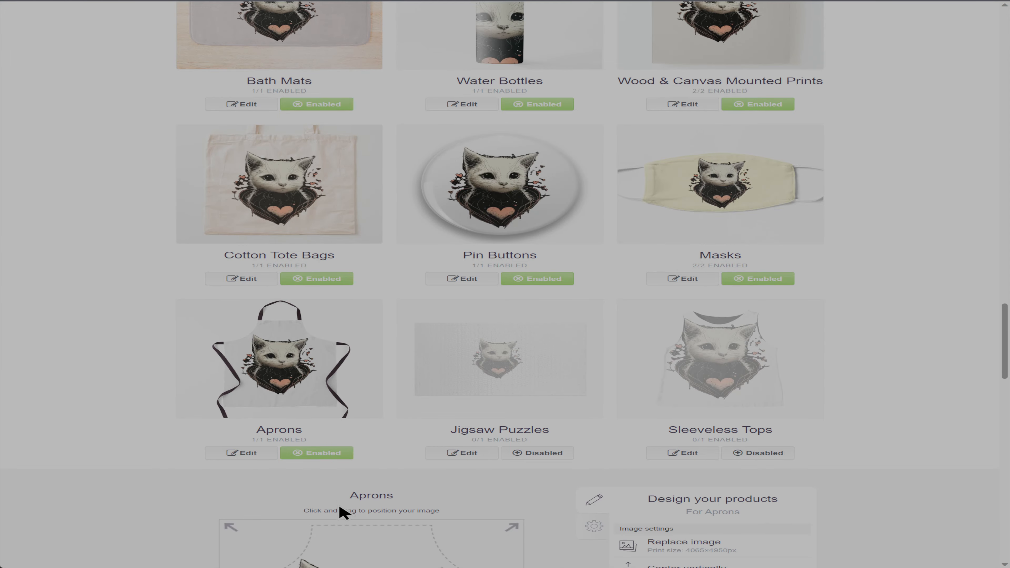
scroll(521, 434, down, 5)
drag(368, 396, 368, 407)
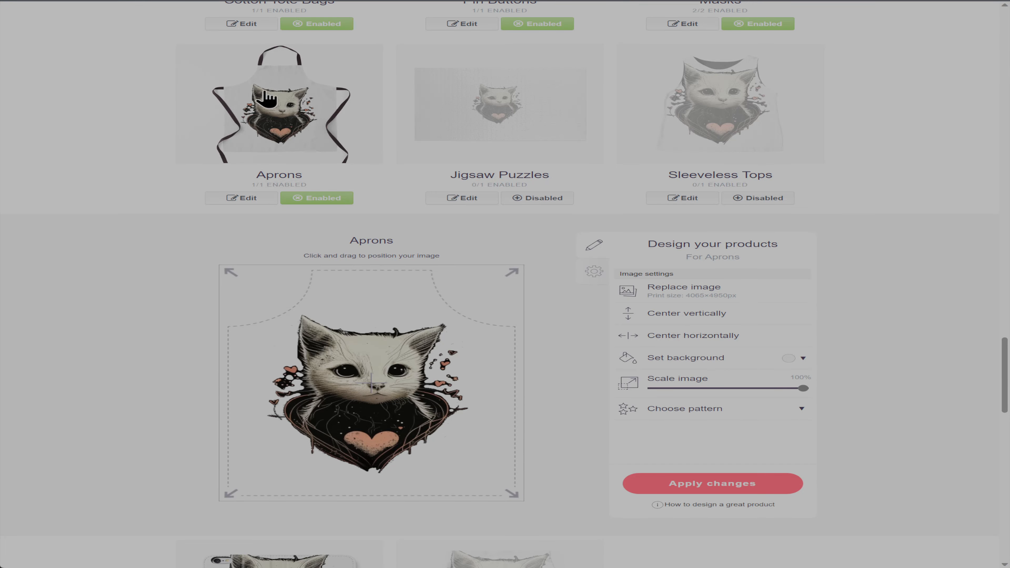
click(755, 482)
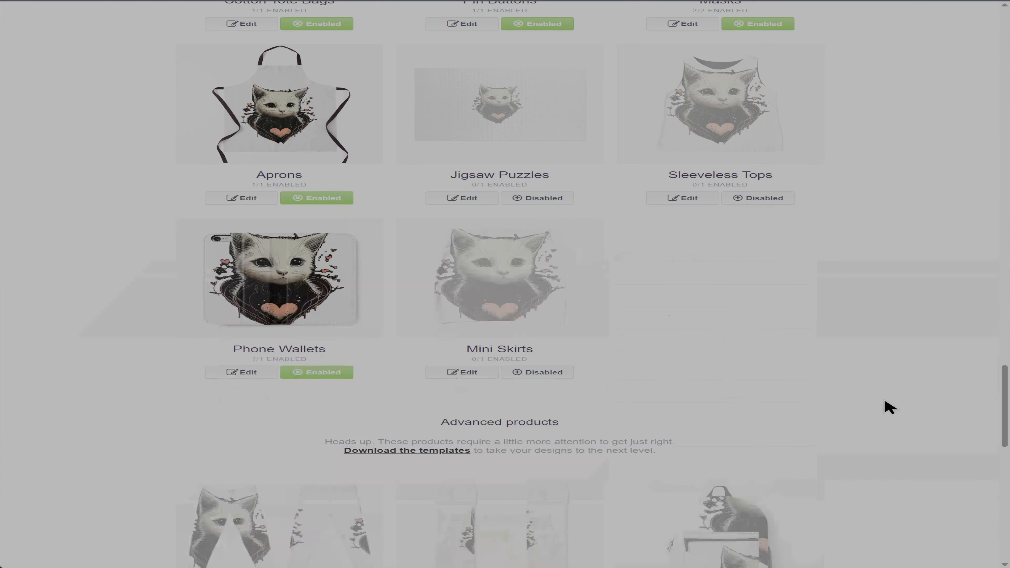
Open the Sleeveless Tops design, scale the image to 89% and move the kitten slightly down.
click(692, 198)
drag(400, 407, 414, 418)
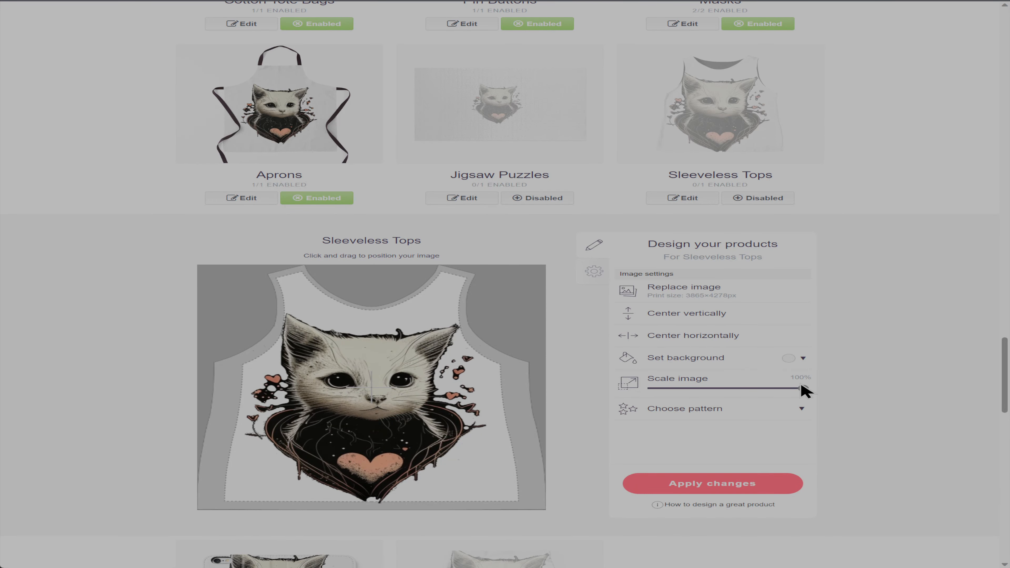
drag(803, 388, 788, 388)
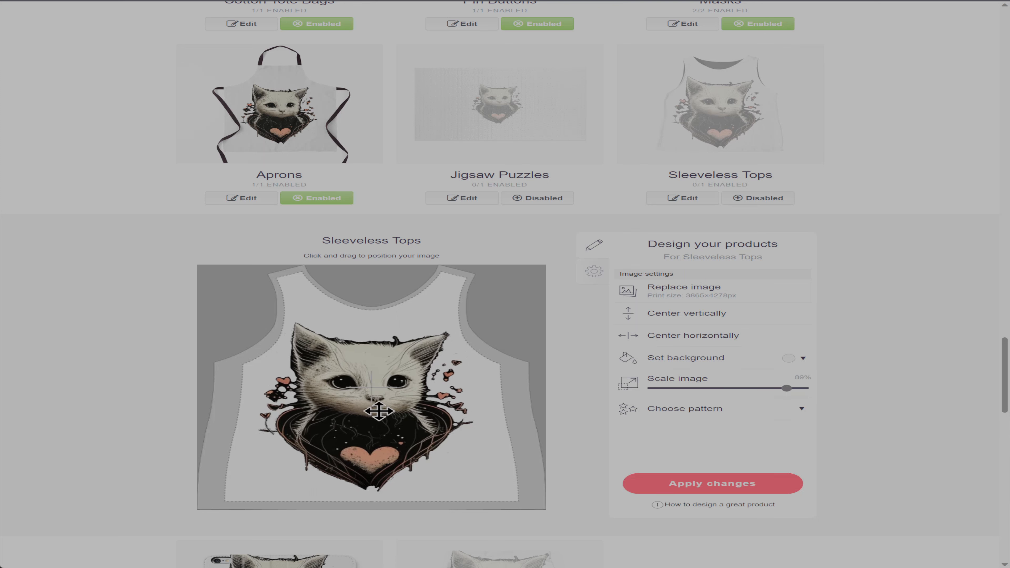
drag(379, 411, 382, 418)
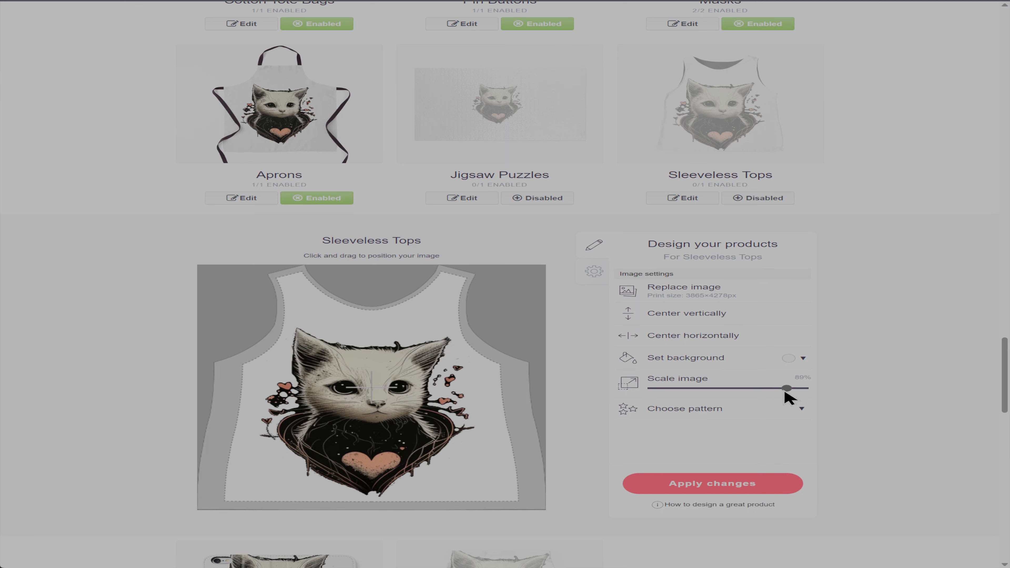
Scale the Sleeveless Tops image to 83%, fine-tune the kitten's position on the chest, apply the changes and enable the product.
mouse_move(785, 392)
mouse_down()
mouse_move(775, 391)
mouse_move(785, 398)
mouse_up()
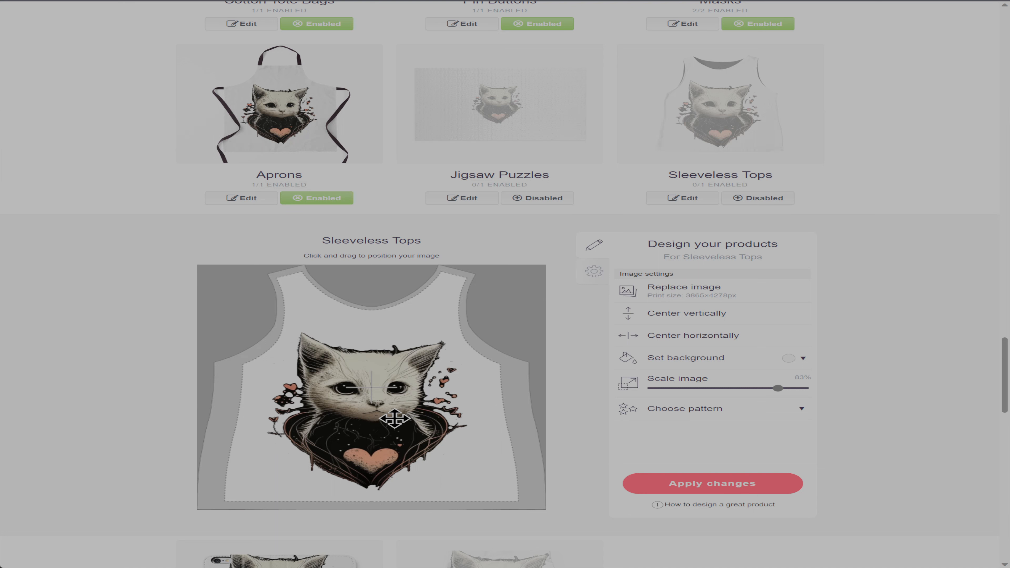
drag(395, 417, 397, 420)
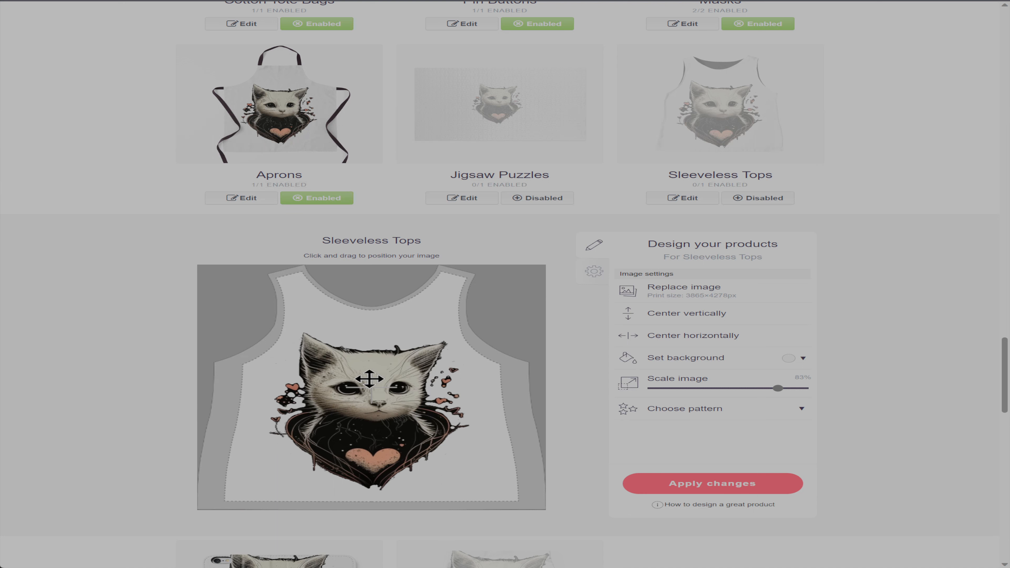
drag(366, 379, 365, 372)
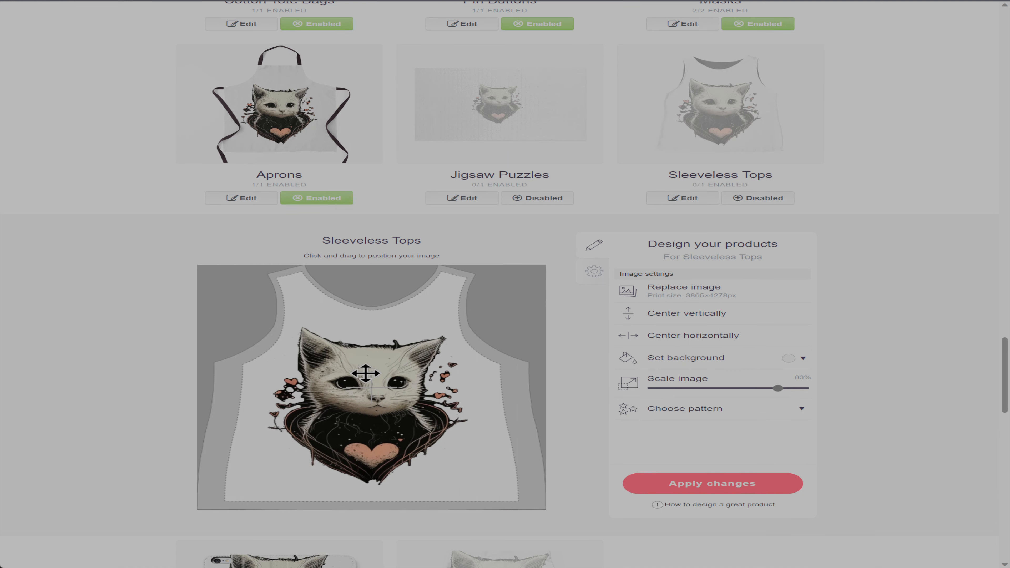
drag(365, 372, 365, 375)
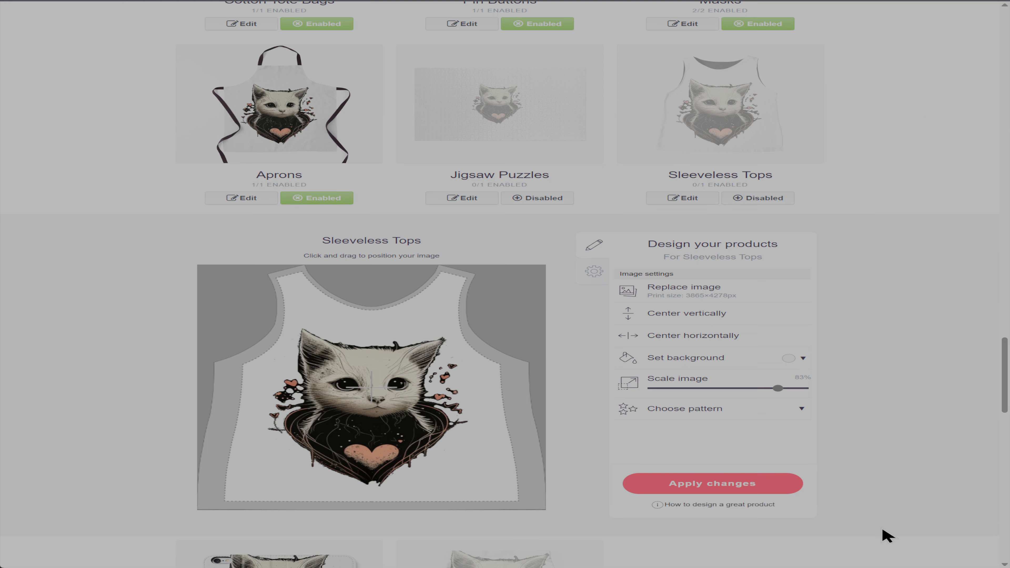
click(789, 486)
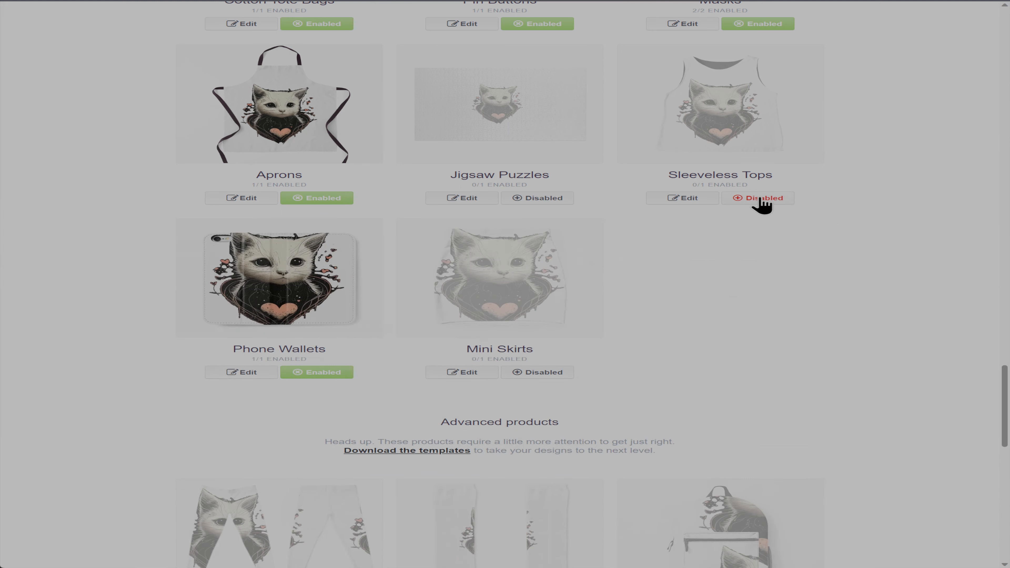
click(761, 199)
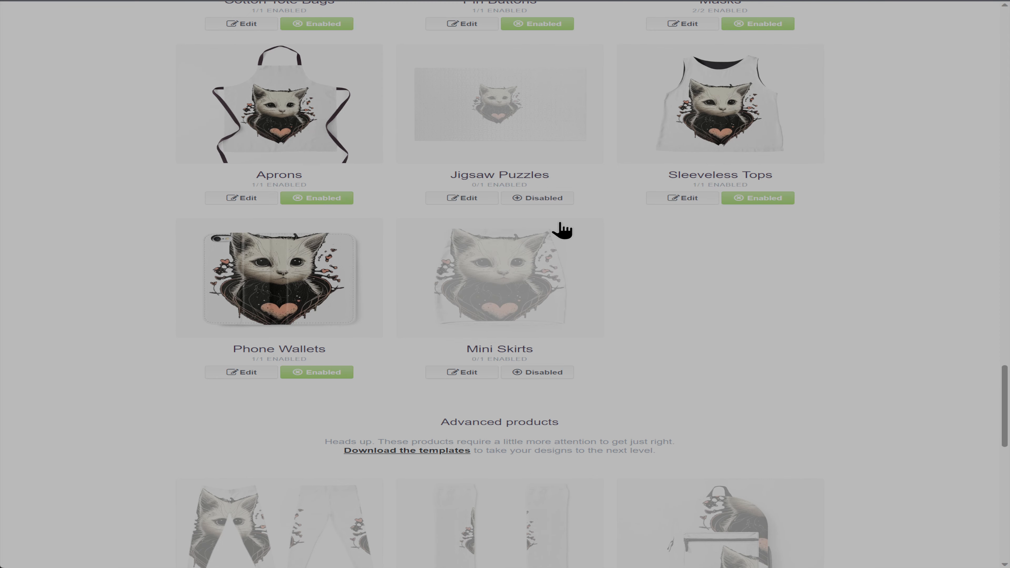
Open the Phone Wallets design, choose the Regular grid pattern, scale the image to 53% and apply the changes.
click(232, 374)
scroll(848, 334, down, 4)
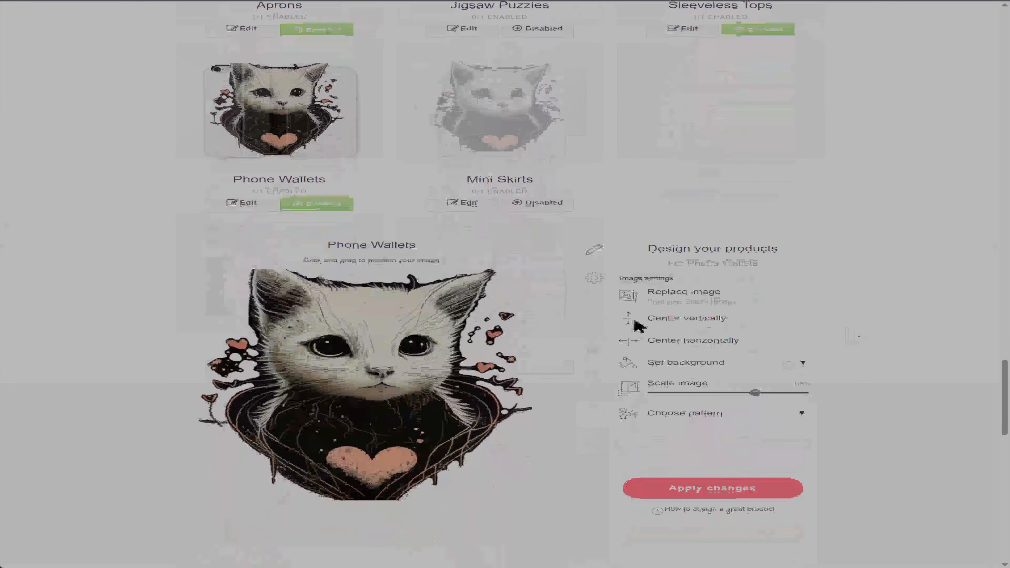
drag(754, 393, 743, 394)
click(743, 413)
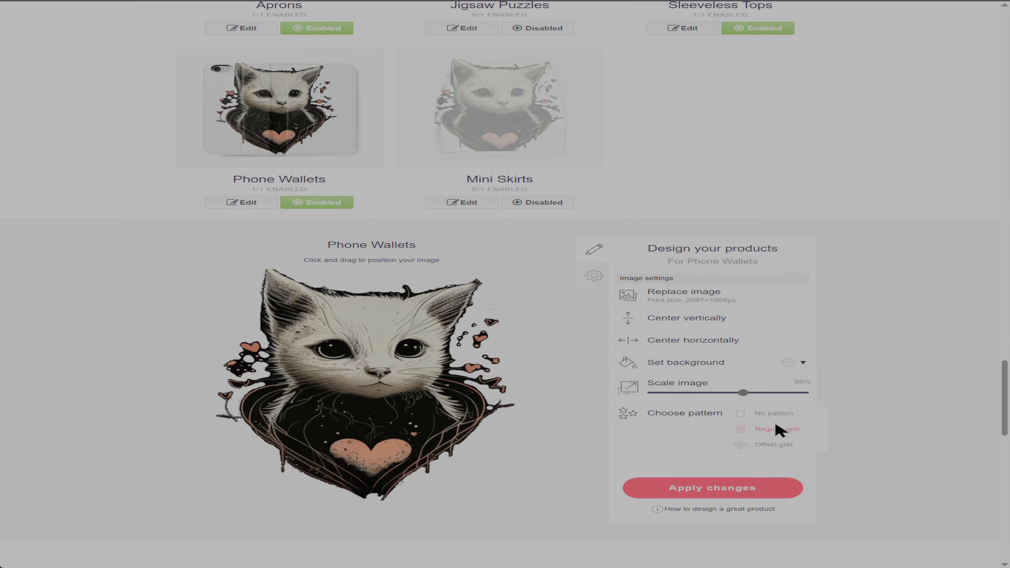
click(775, 433)
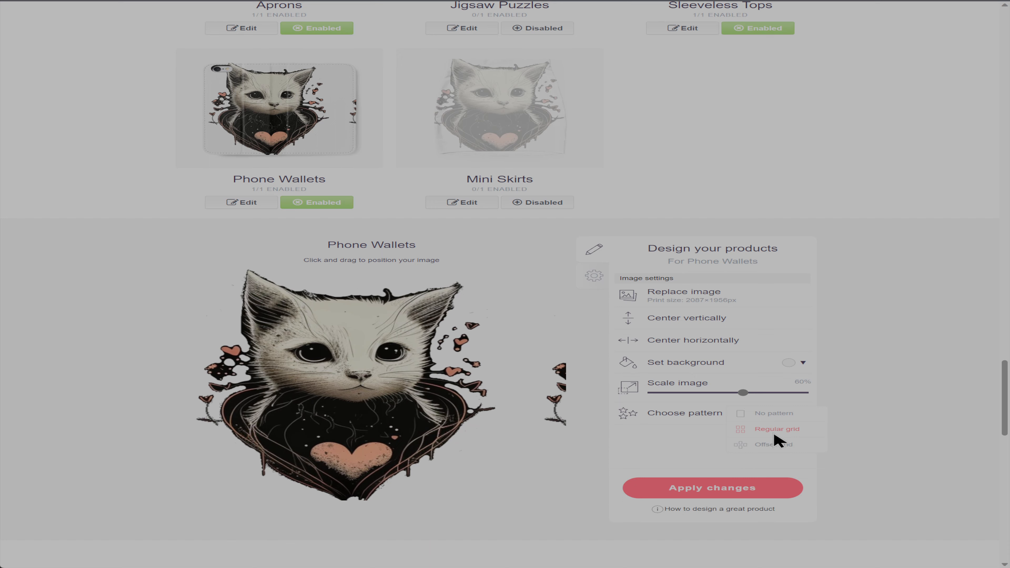
mouse_move(729, 391)
mouse_down()
mouse_move(736, 398)
mouse_move(724, 404)
mouse_move(734, 402)
mouse_up()
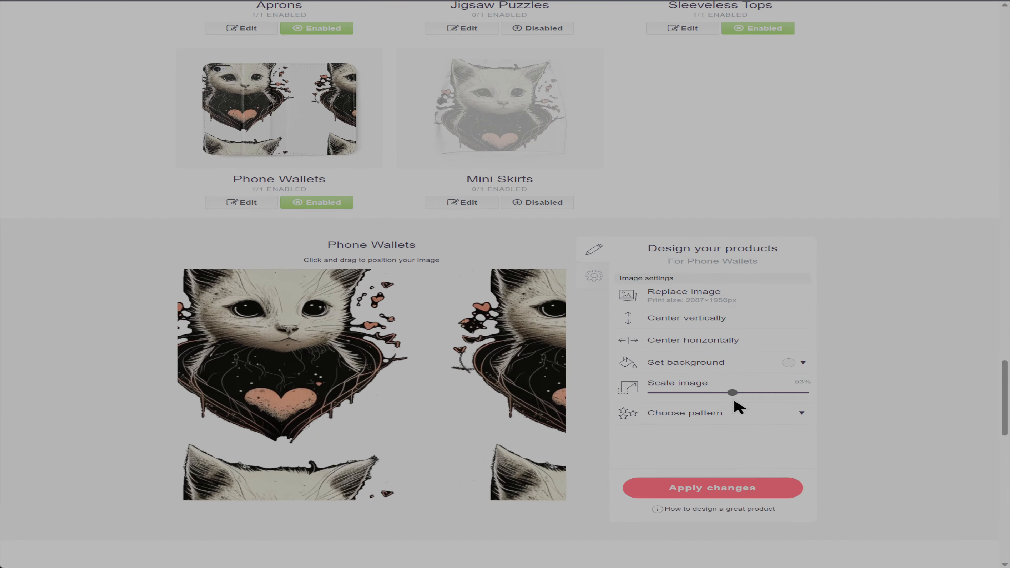
scroll(306, 151, down, 1)
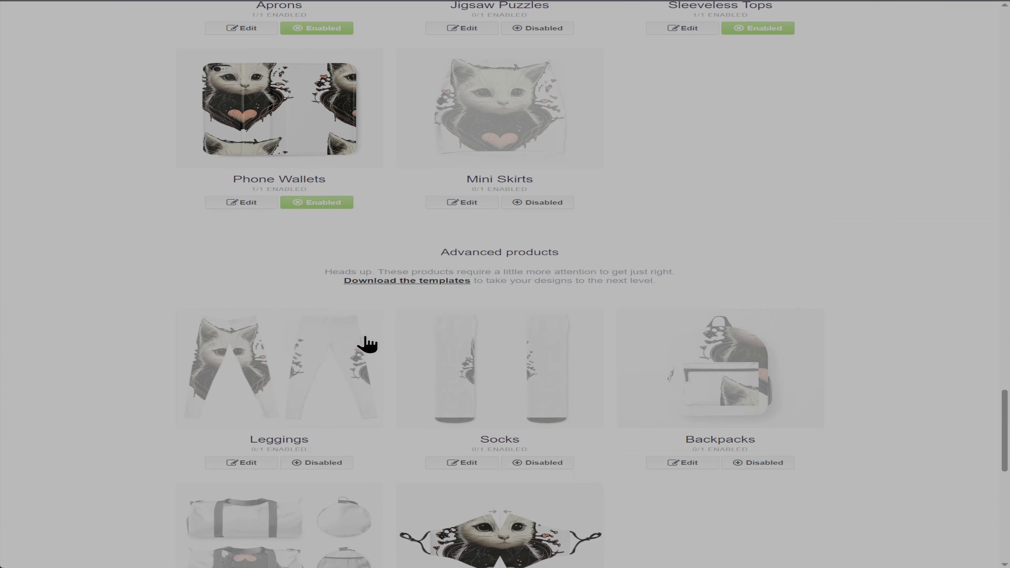
Reopen the Phone Wallets design, move the pattern down, scale the image to 33% and apply the changes.
click(279, 100)
drag(359, 380, 366, 435)
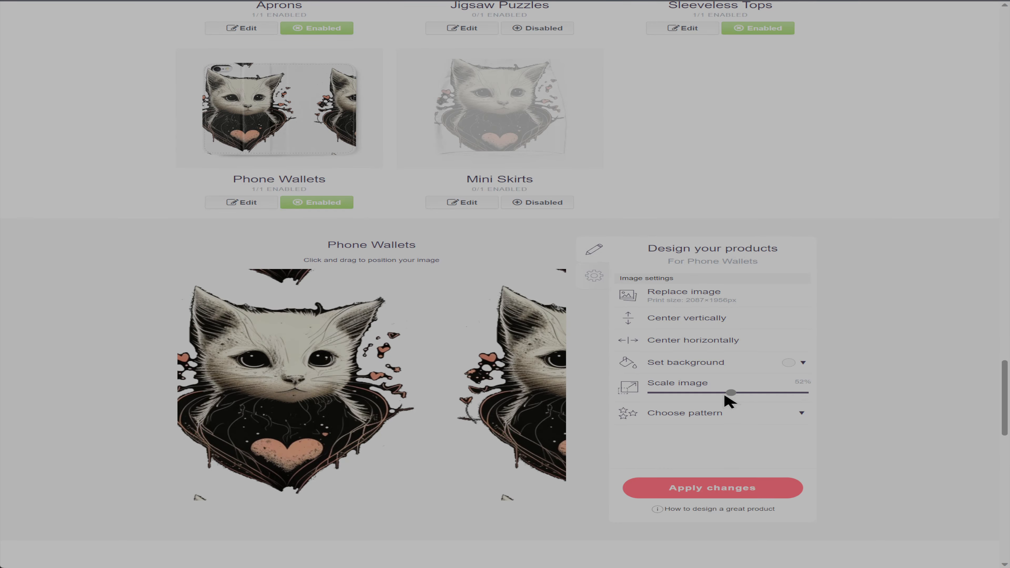
drag(725, 396, 703, 398)
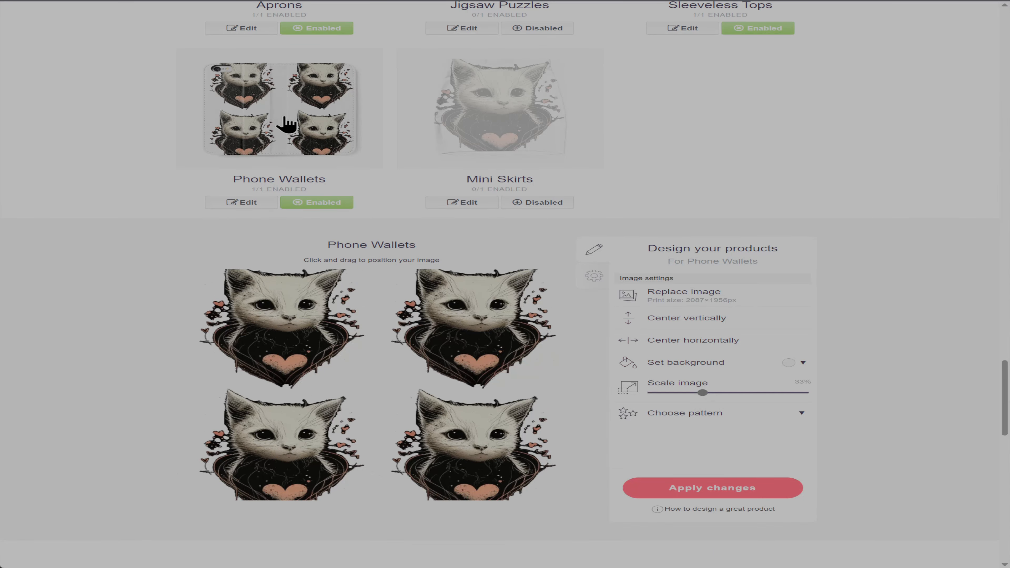
click(302, 113)
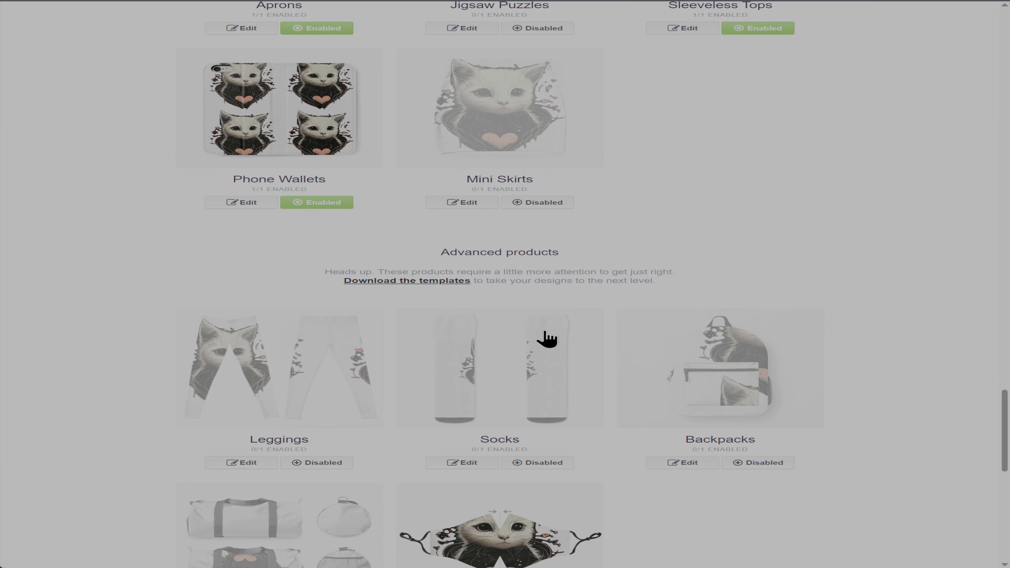
Reopen the Phone Wallets design, shift the kitten grid slightly to the left and apply the changes.
click(326, 147)
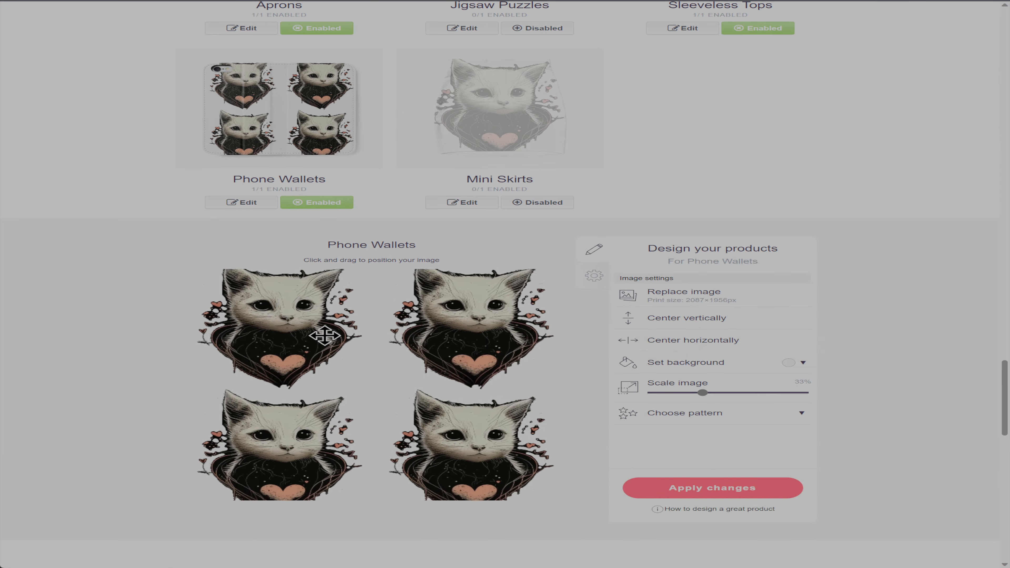
drag(324, 335, 321, 336)
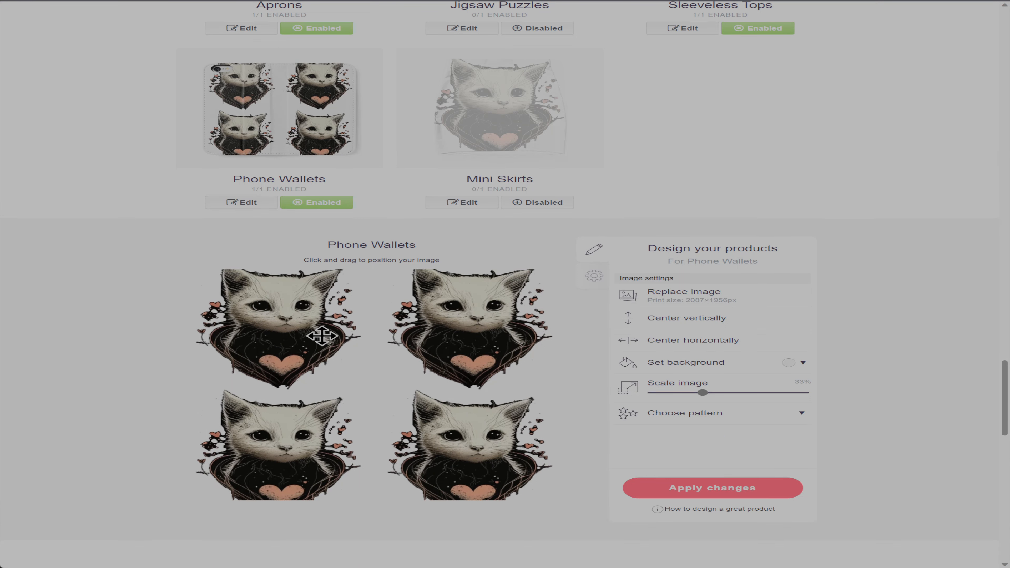
drag(342, 354, 340, 354)
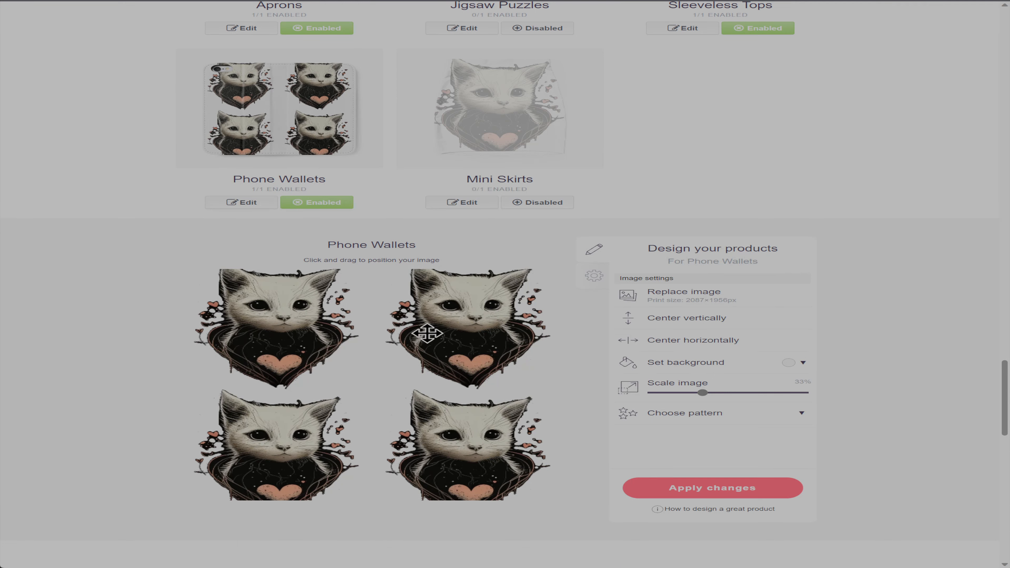
click(693, 489)
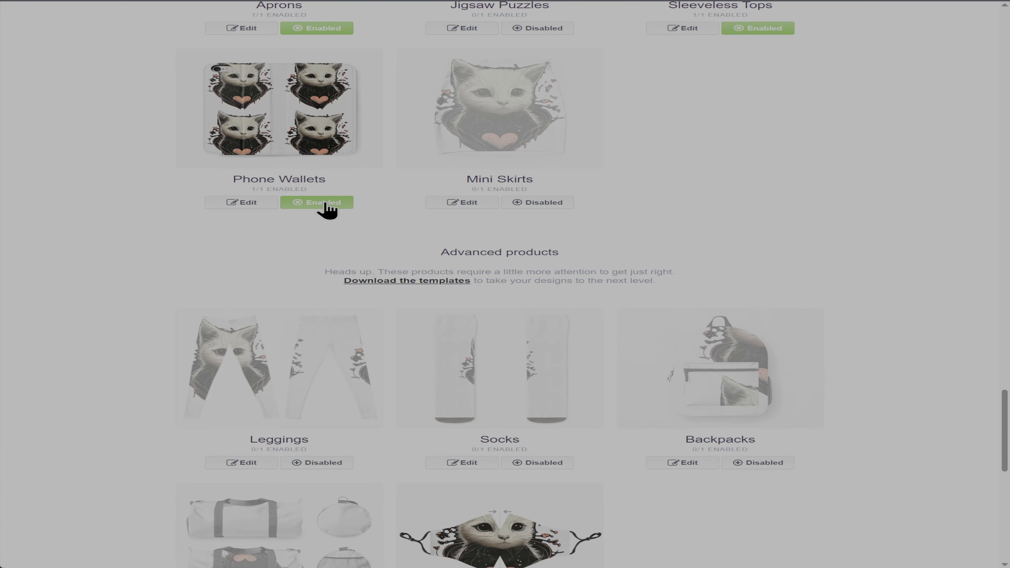
Set the Phone Wallets background to the pale pink #e8dddd and apply the changes.
click(251, 202)
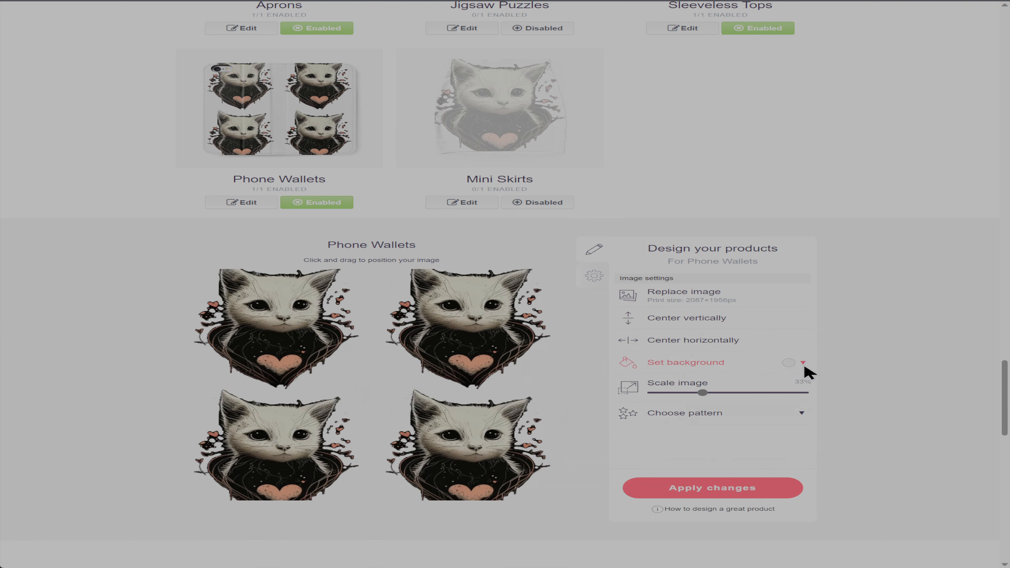
click(803, 362)
click(789, 378)
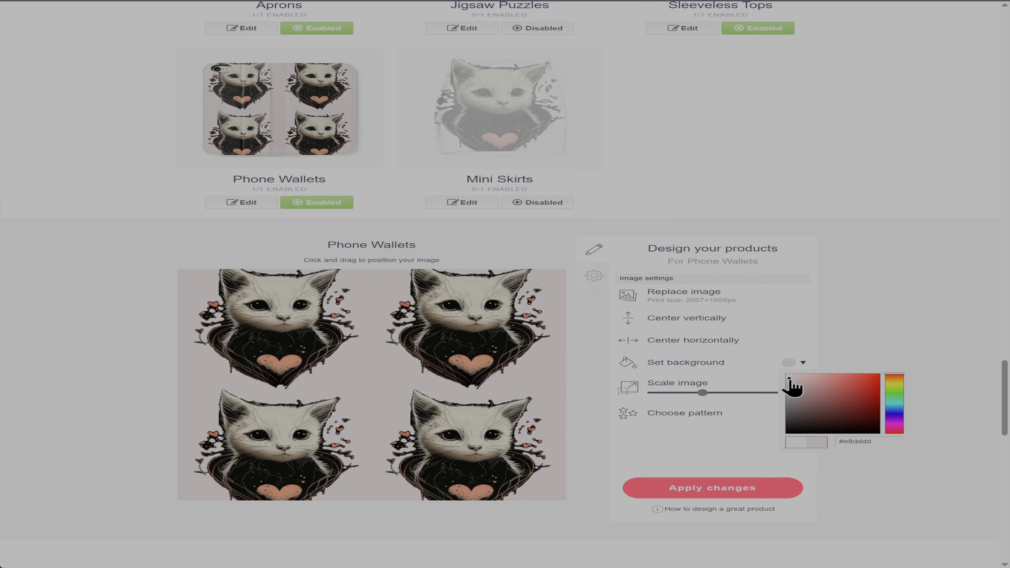
click(764, 493)
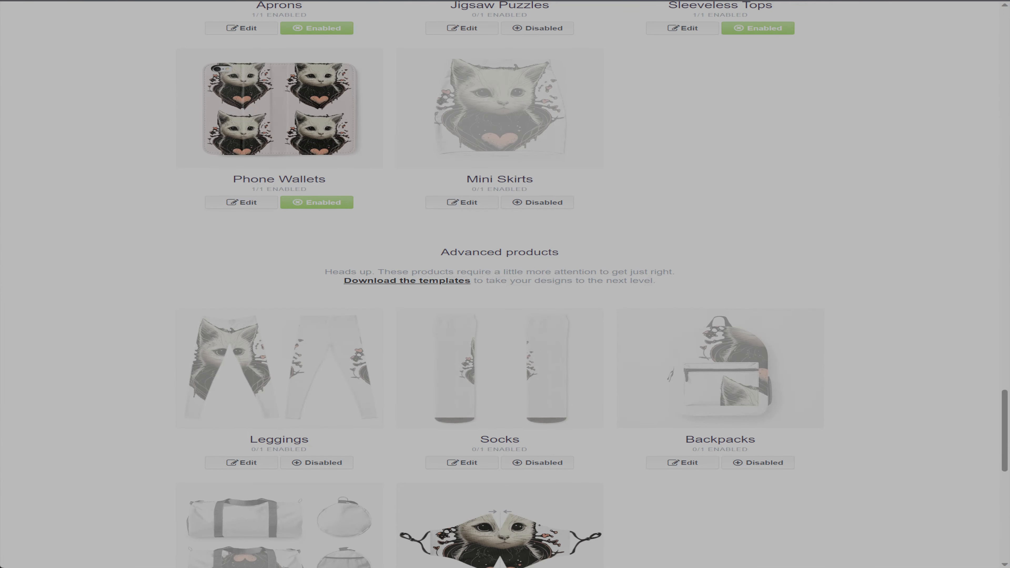
Open and enable Mini Skirts, scale the image to 55% and move the kitten slightly down and to the right.
click(463, 203)
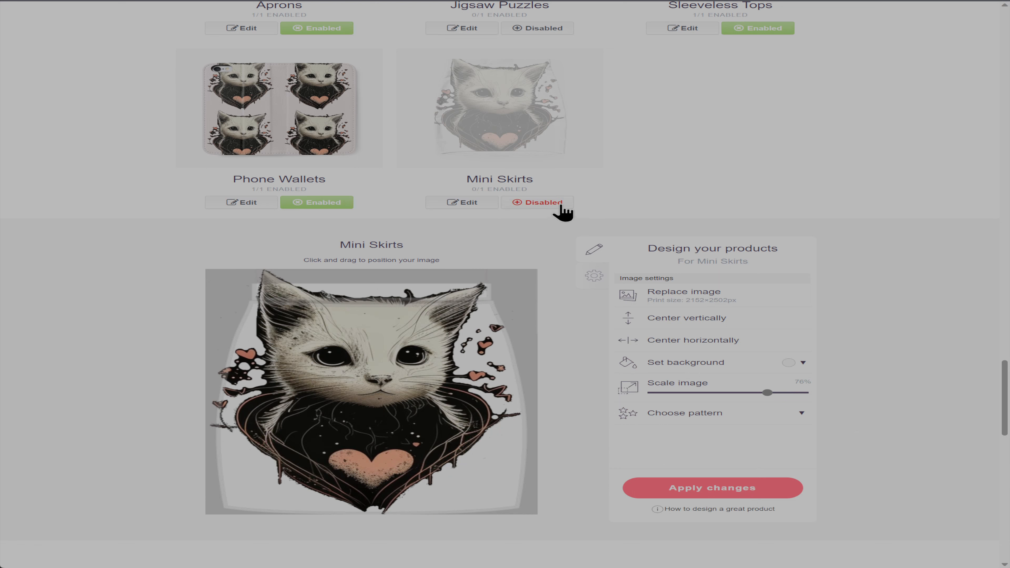
click(552, 202)
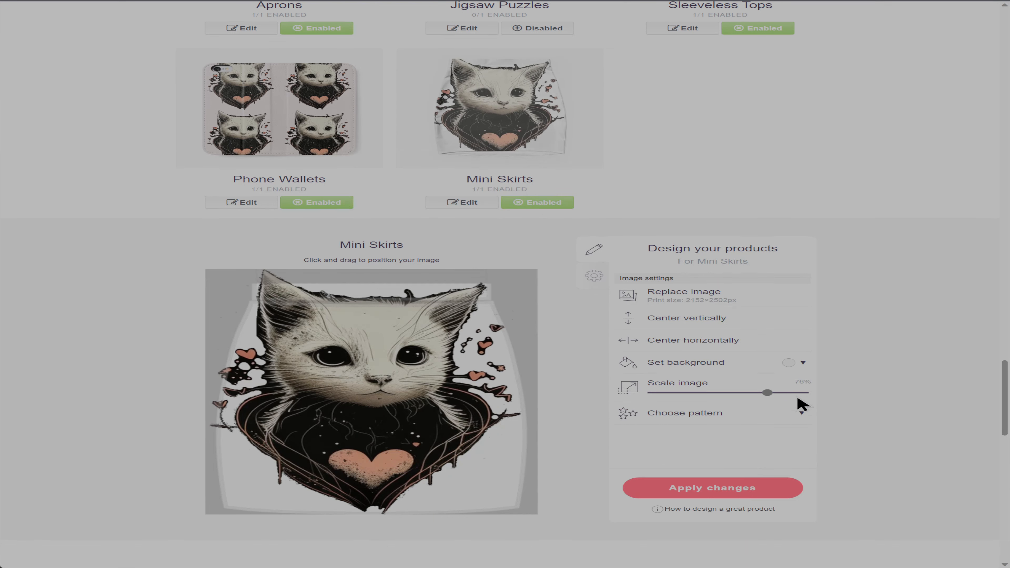
drag(757, 396, 738, 399)
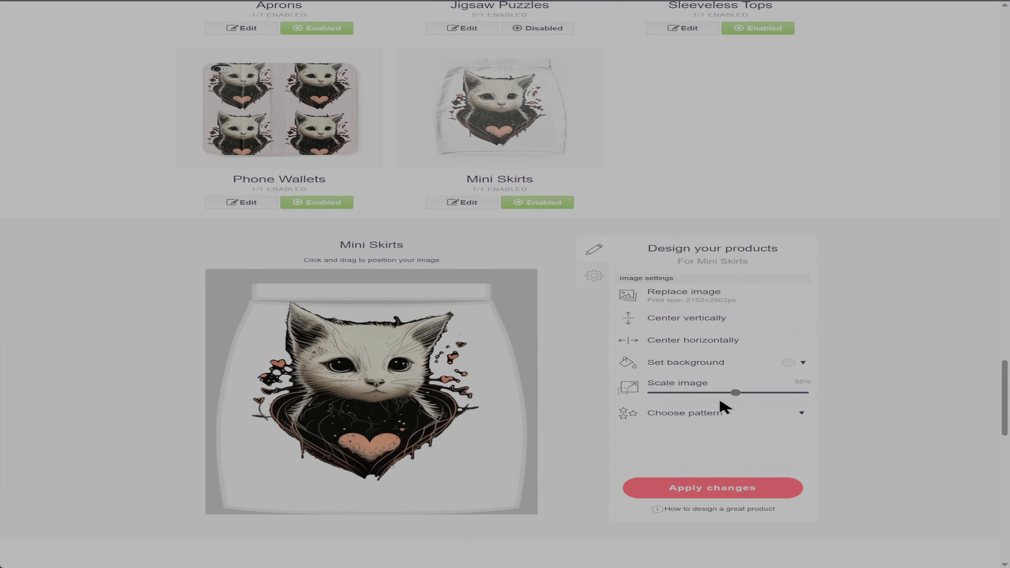
drag(397, 419, 402, 423)
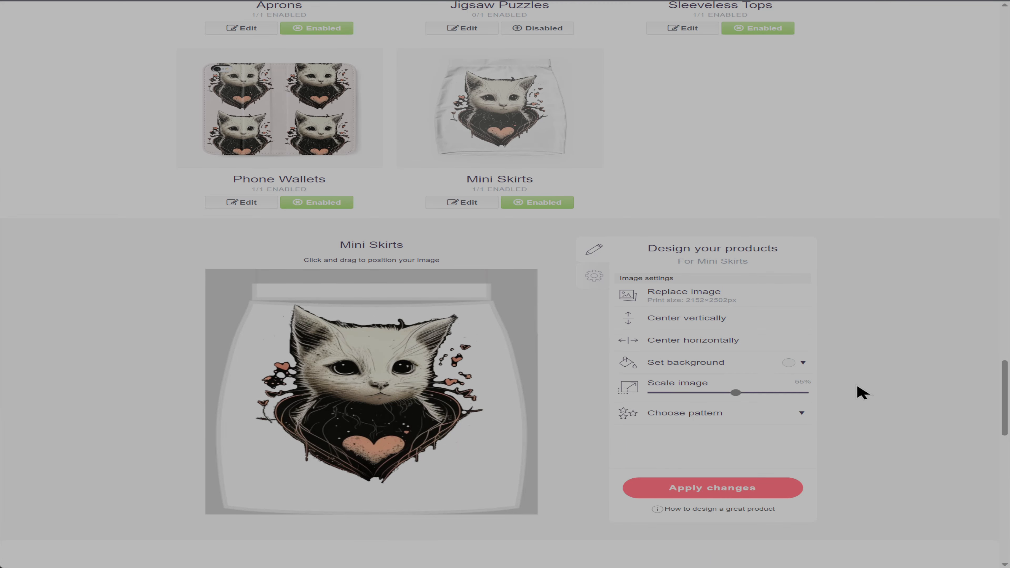
Set the Mini Skirts background to the purple #b05da8 and apply the changes.
click(803, 363)
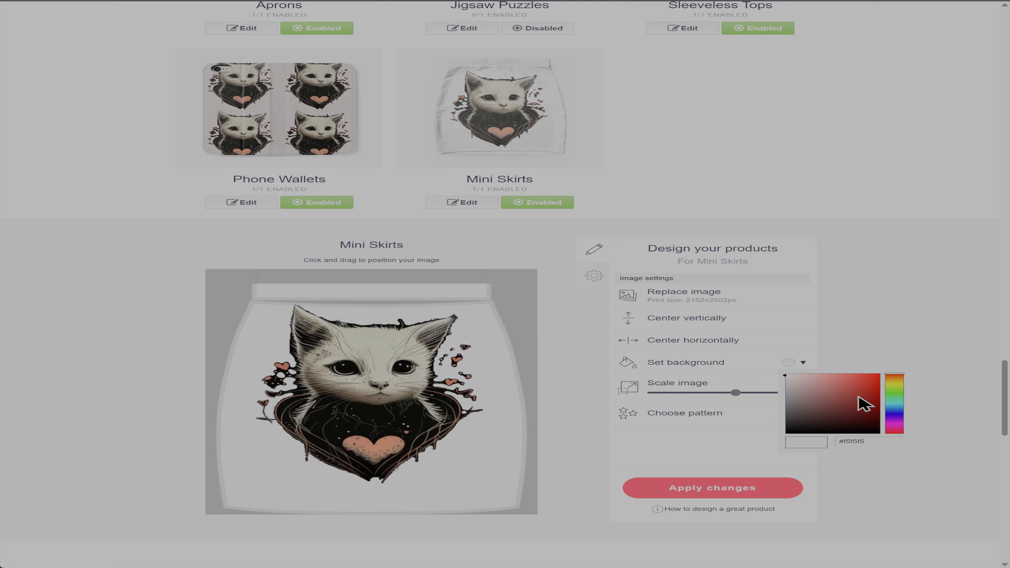
click(863, 402)
click(833, 400)
drag(895, 416, 895, 427)
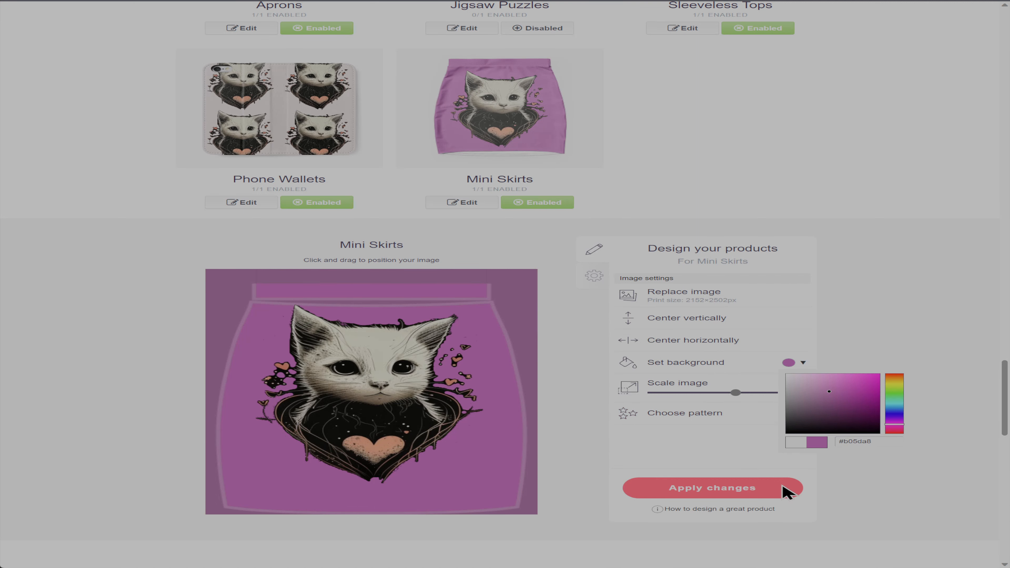
click(753, 489)
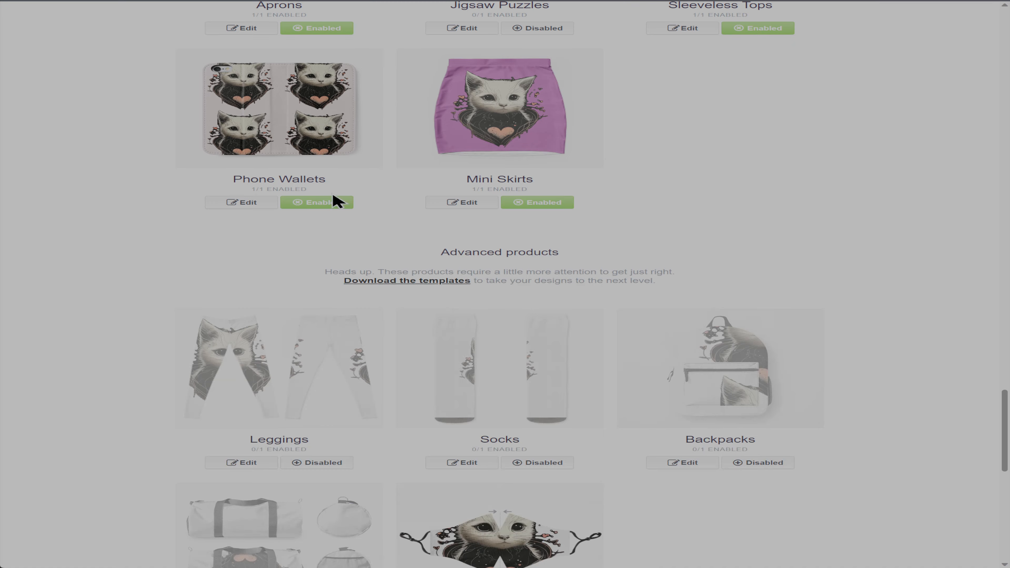
Apply the changes to the Fitted Masks design and save the work to publish it.
scroll(749, 326, down, 4)
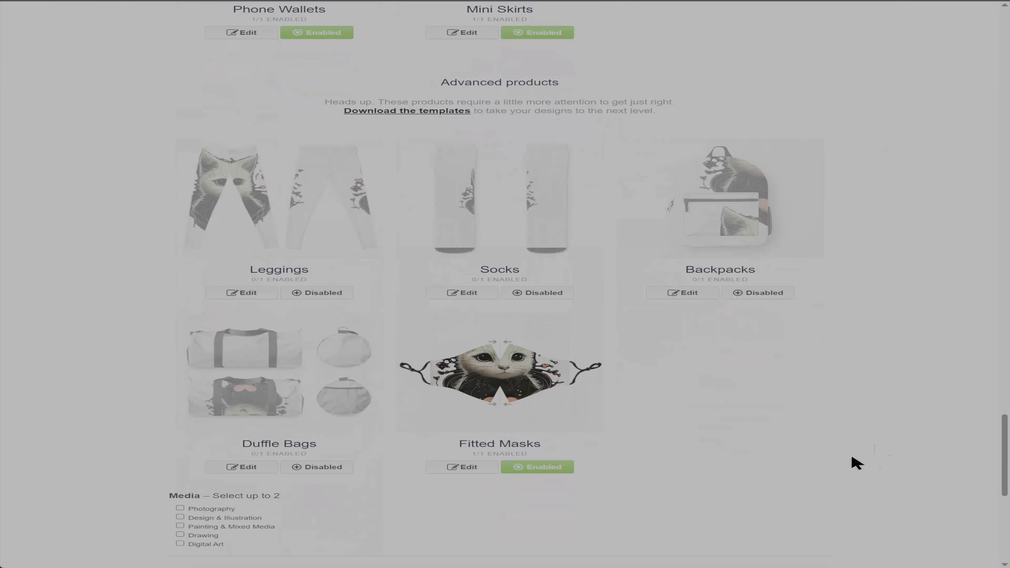
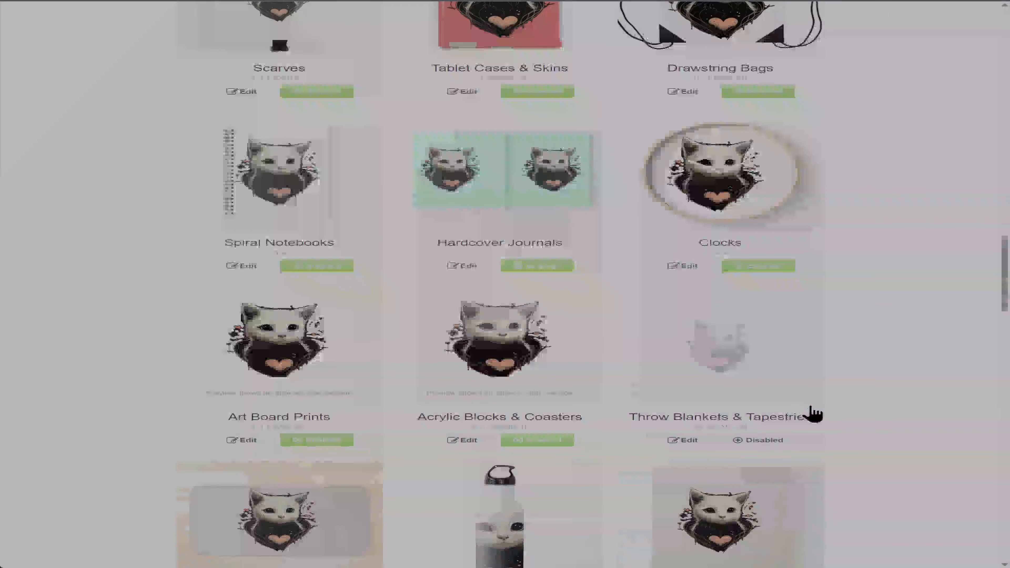
scroll(811, 413, up, 15)
scroll(820, 412, down, 15)
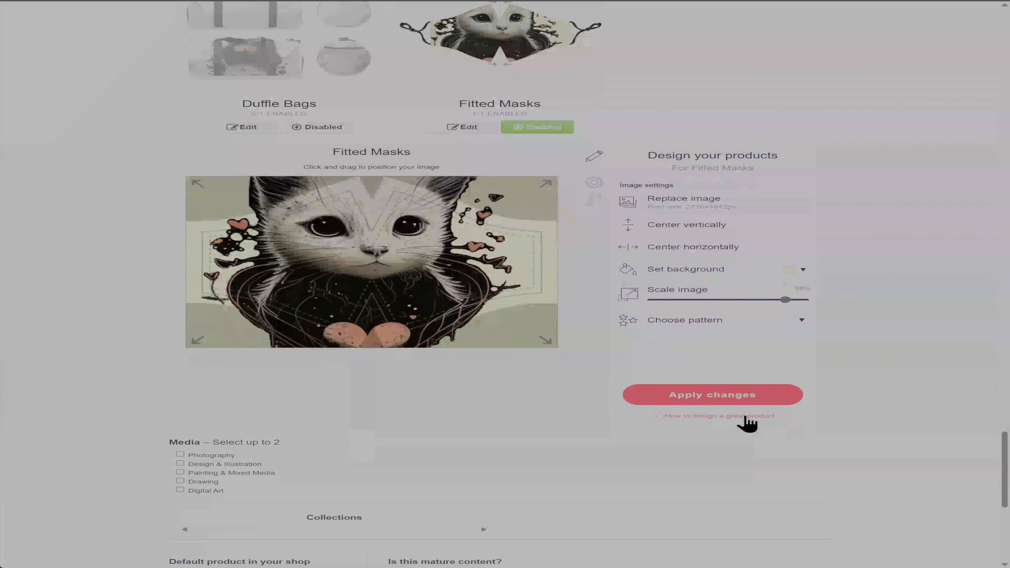
click(746, 418)
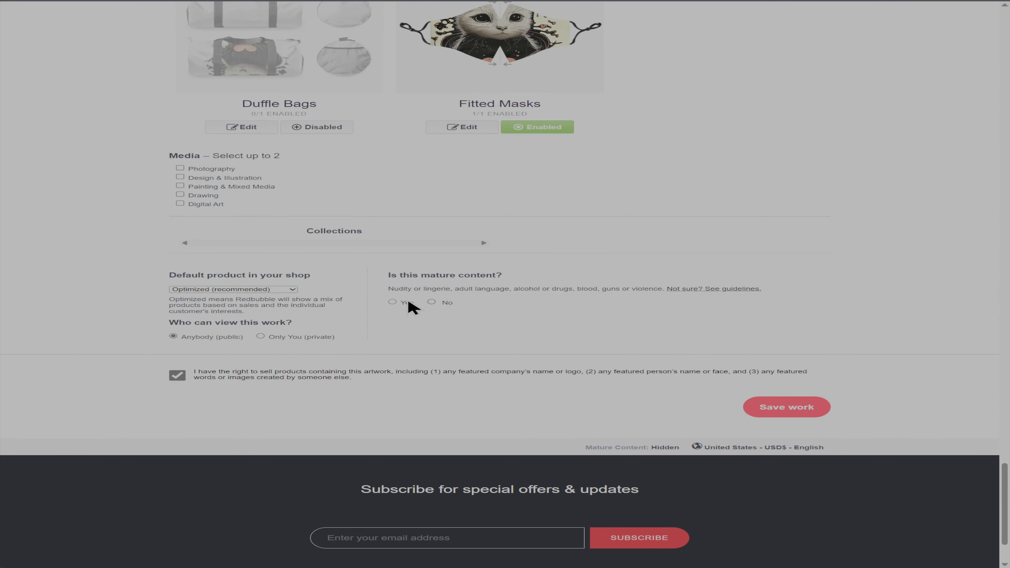
click(811, 409)
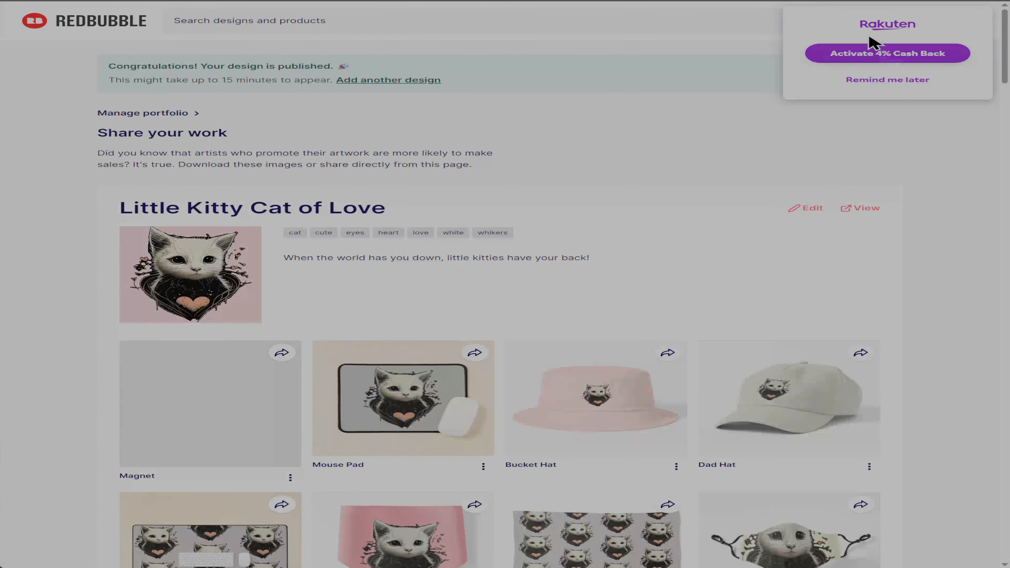
Postpone the Rakuten cash back offer and look through the product previews of the published design, from magnets to aprons.
click(904, 83)
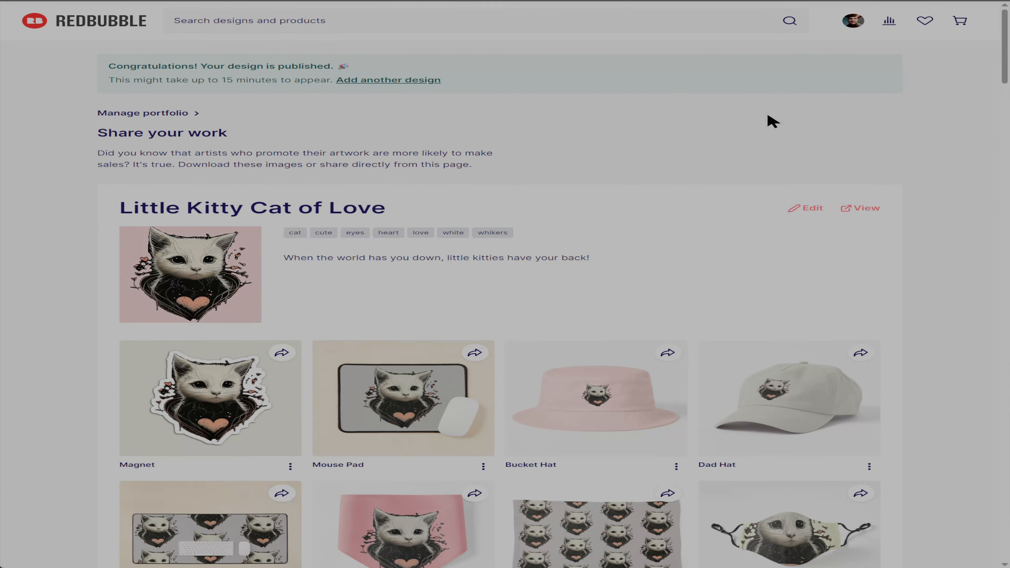
scroll(769, 120, down, 2)
scroll(676, 167, down, 2)
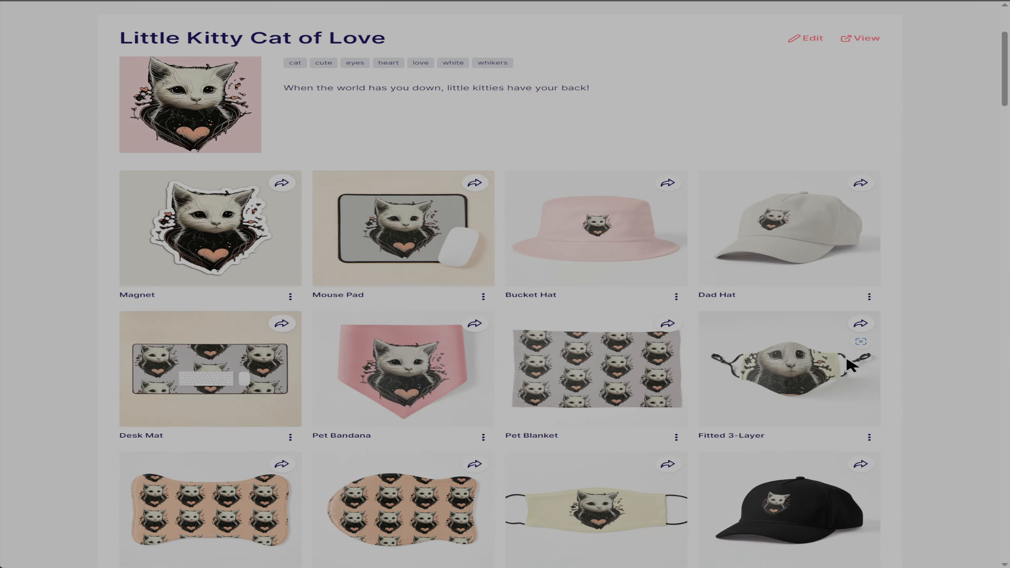
scroll(814, 378, down, 4)
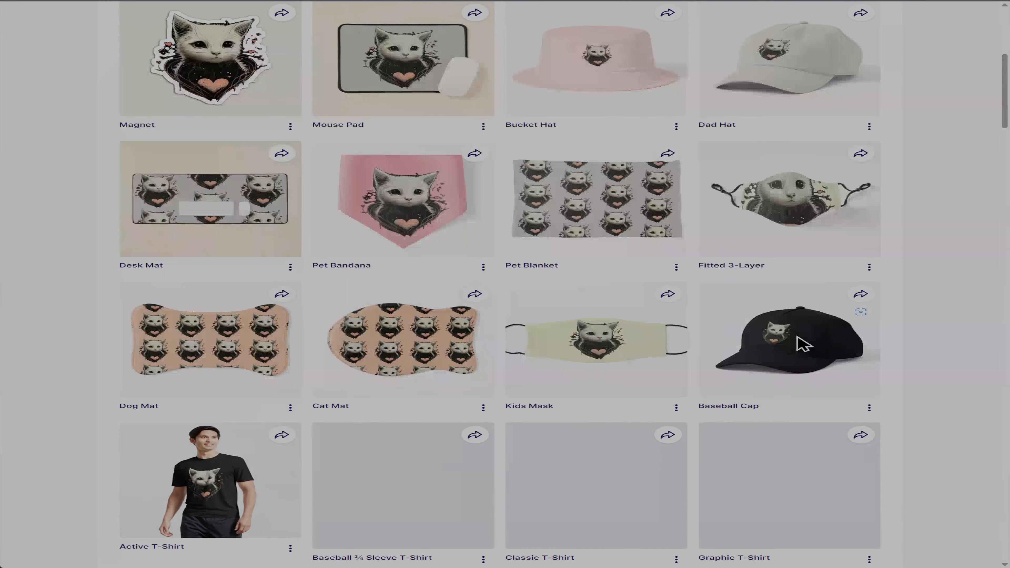
scroll(683, 372, down, 2)
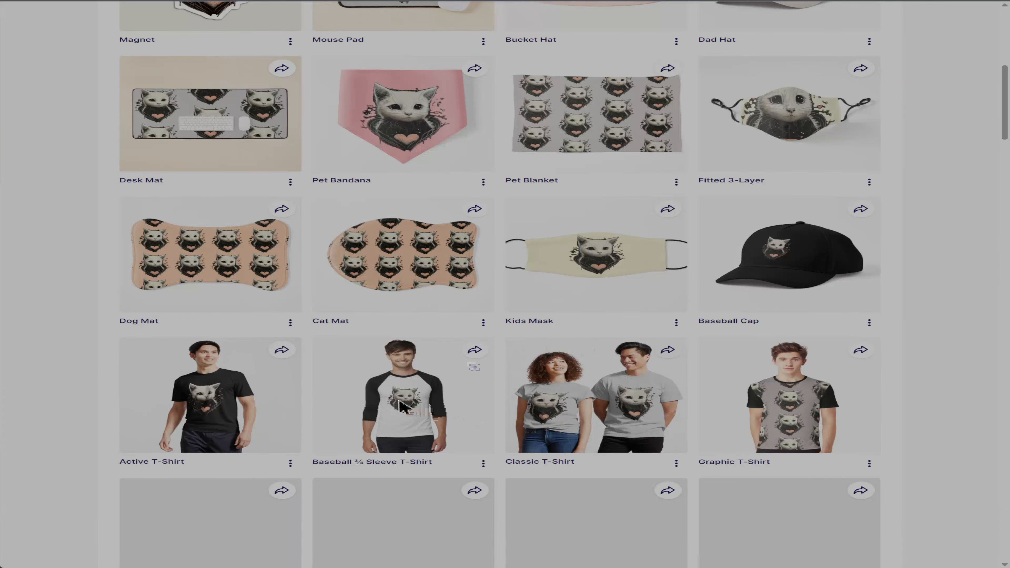
scroll(631, 417, down, 2)
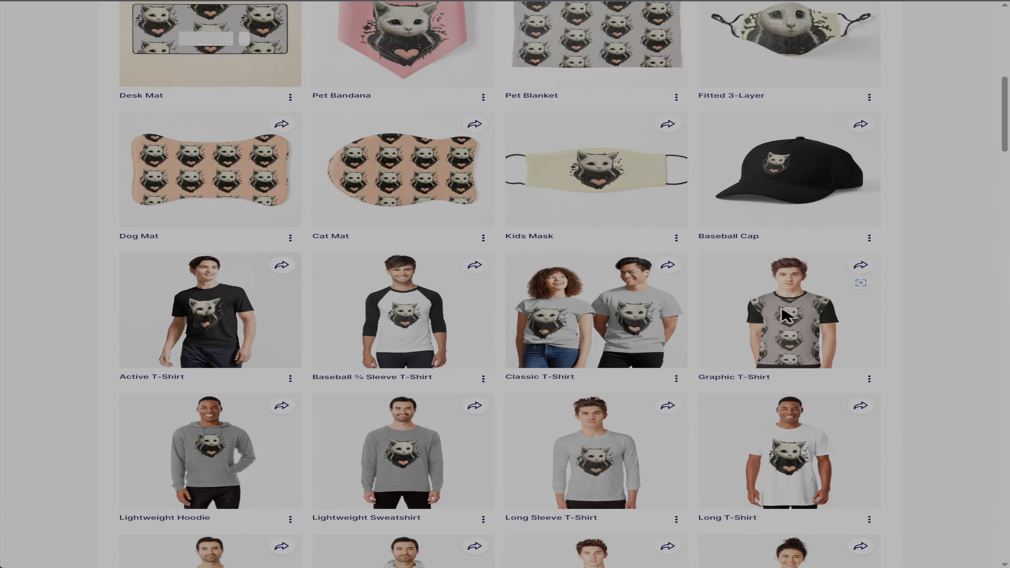
scroll(719, 447, down, 3)
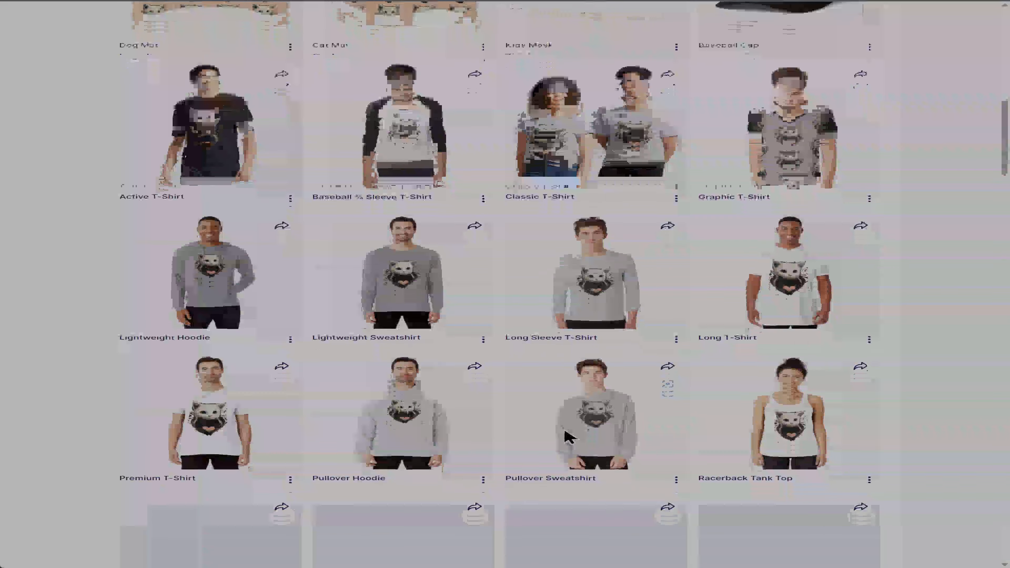
scroll(580, 421, down, 6)
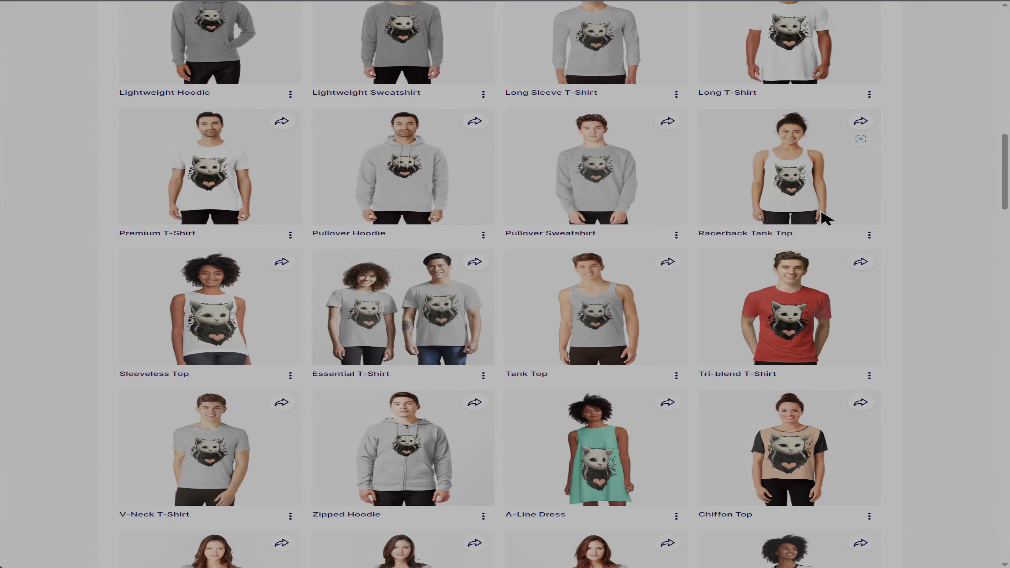
scroll(660, 267, down, 8)
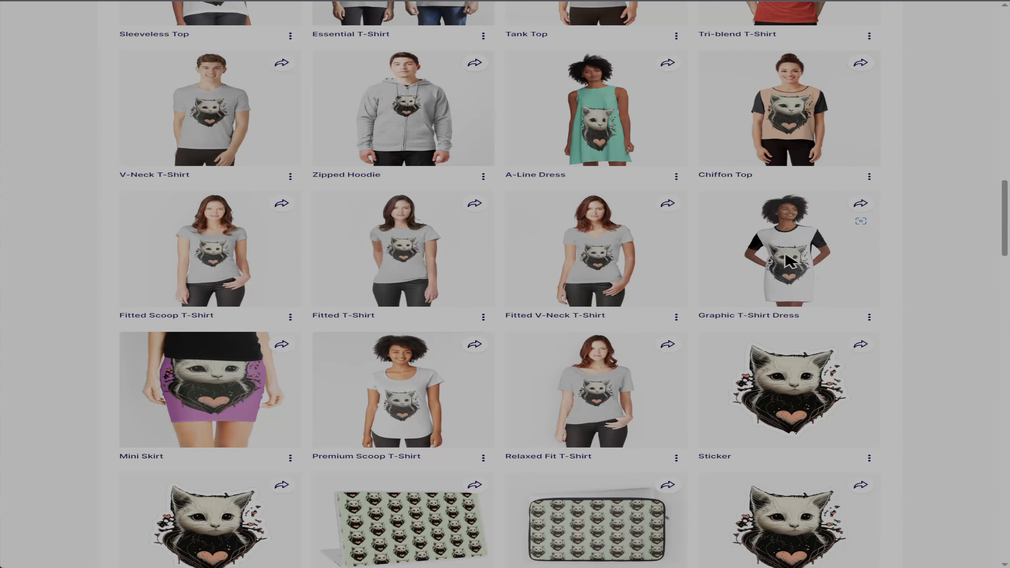
scroll(789, 261, down, 2)
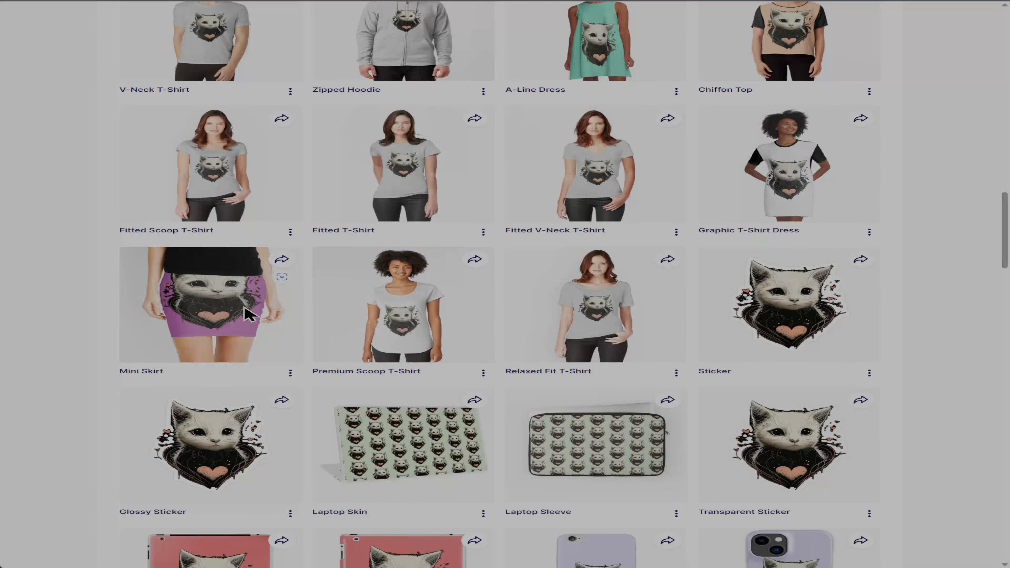
scroll(245, 316, down, 4)
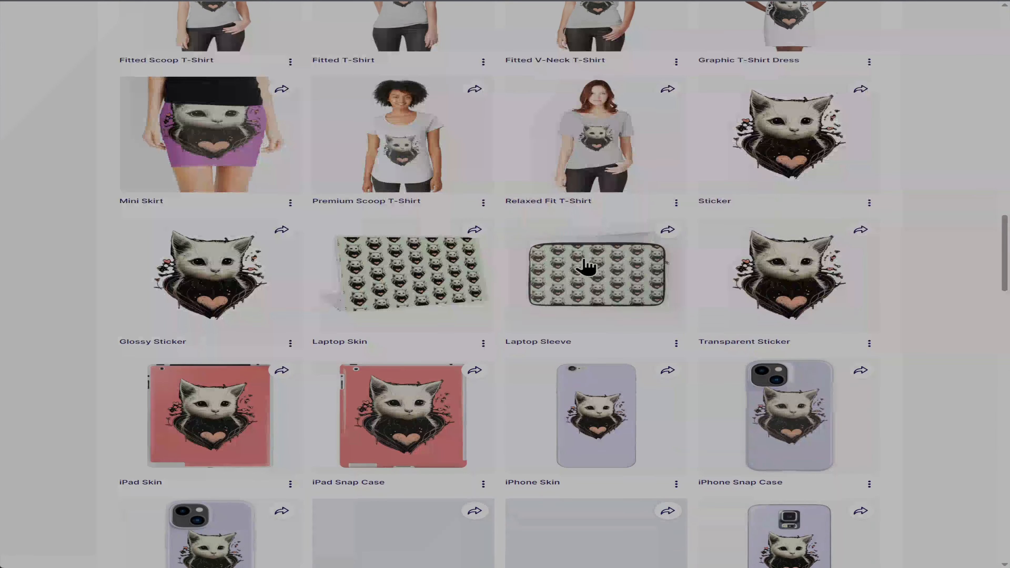
scroll(590, 354, down, 4)
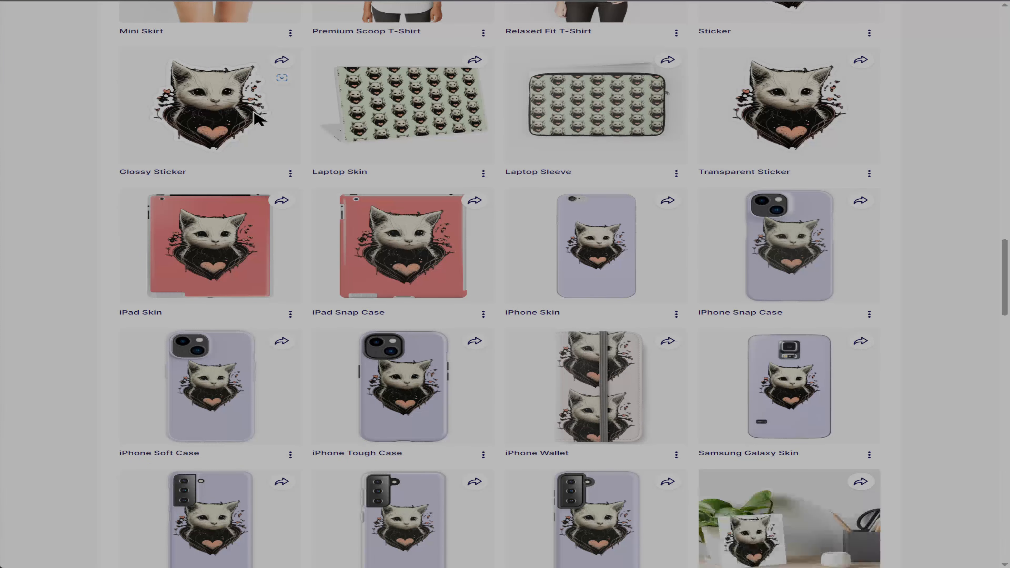
scroll(255, 127, down, 4)
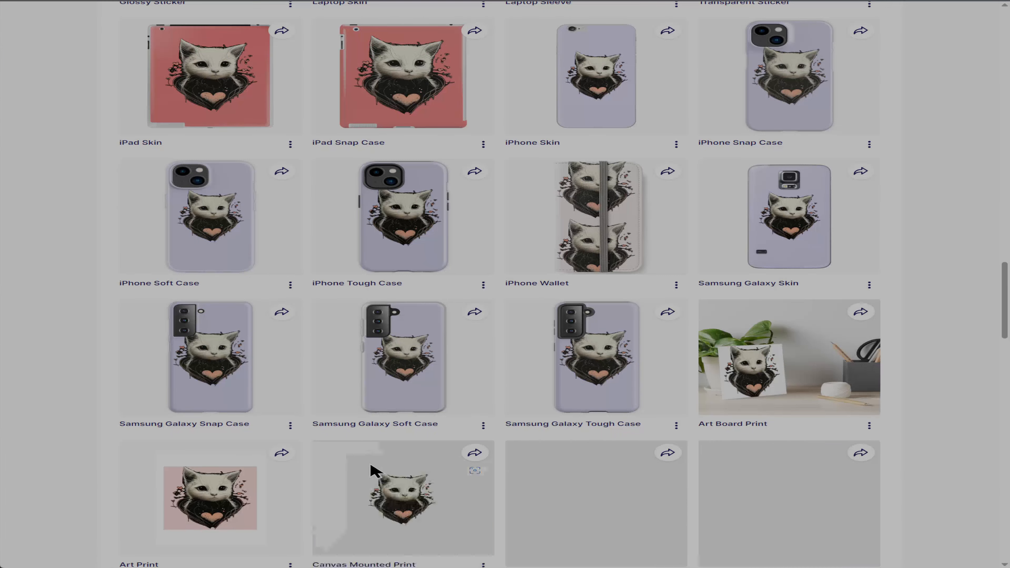
scroll(338, 226, down, 2)
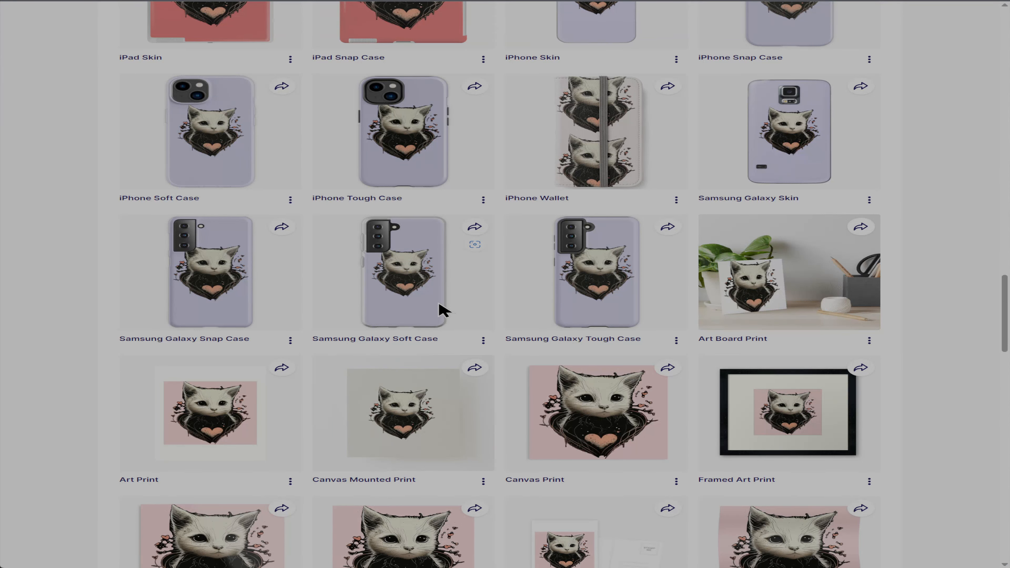
scroll(439, 304, down, 10)
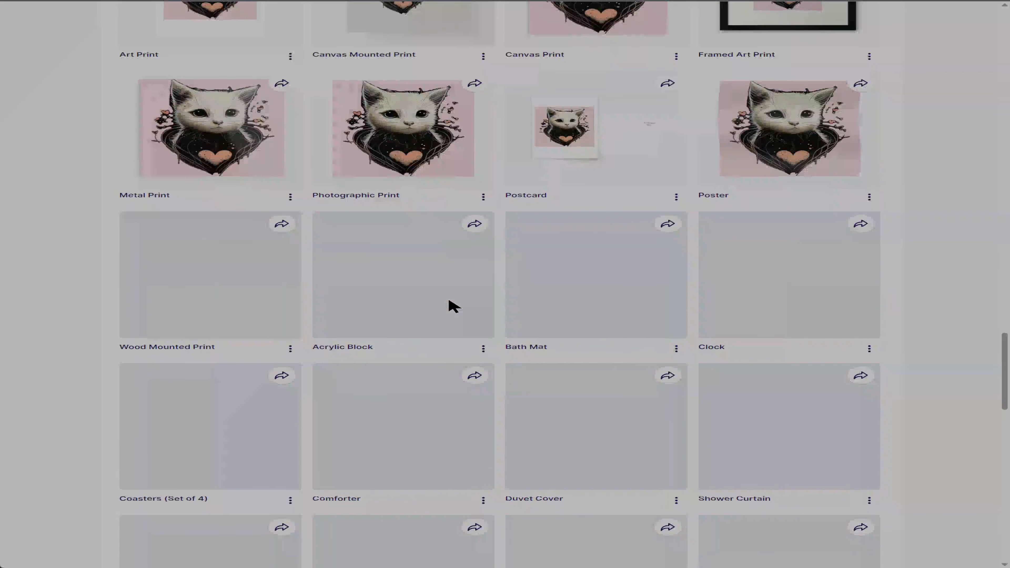
scroll(449, 302, down, 7)
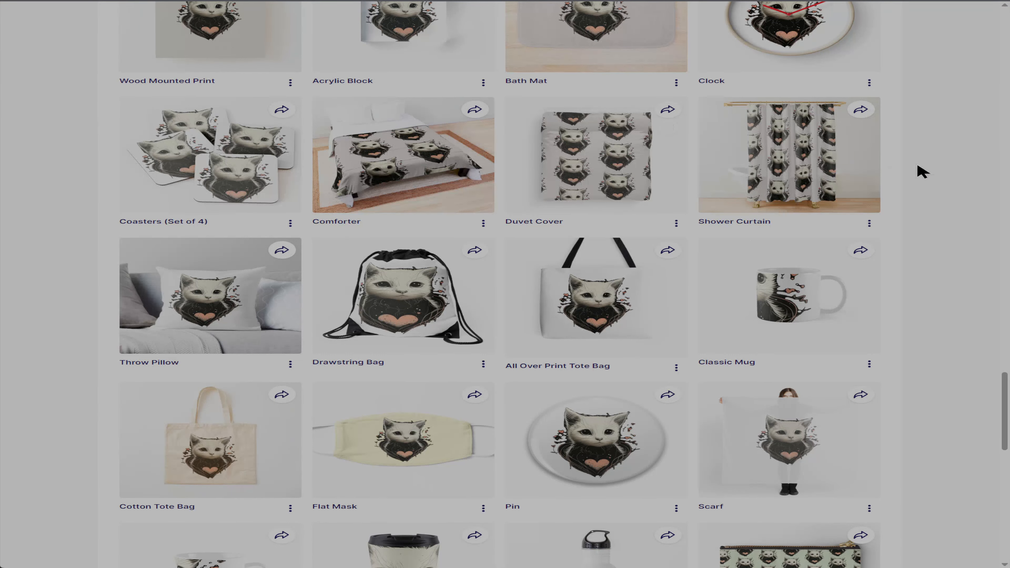
scroll(815, 208, down, 4)
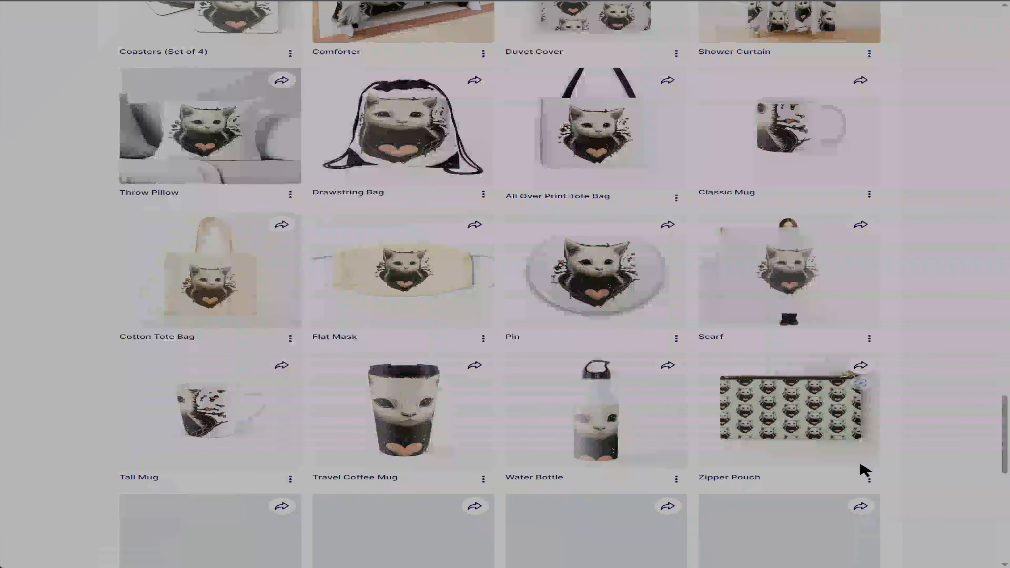
scroll(864, 471, down, 6)
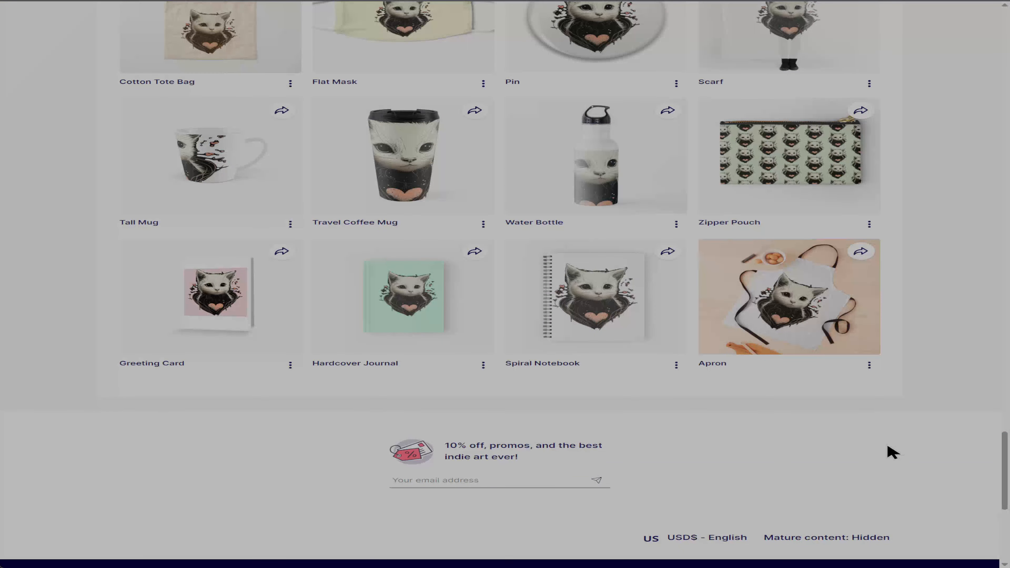
scroll(889, 447, up, 11)
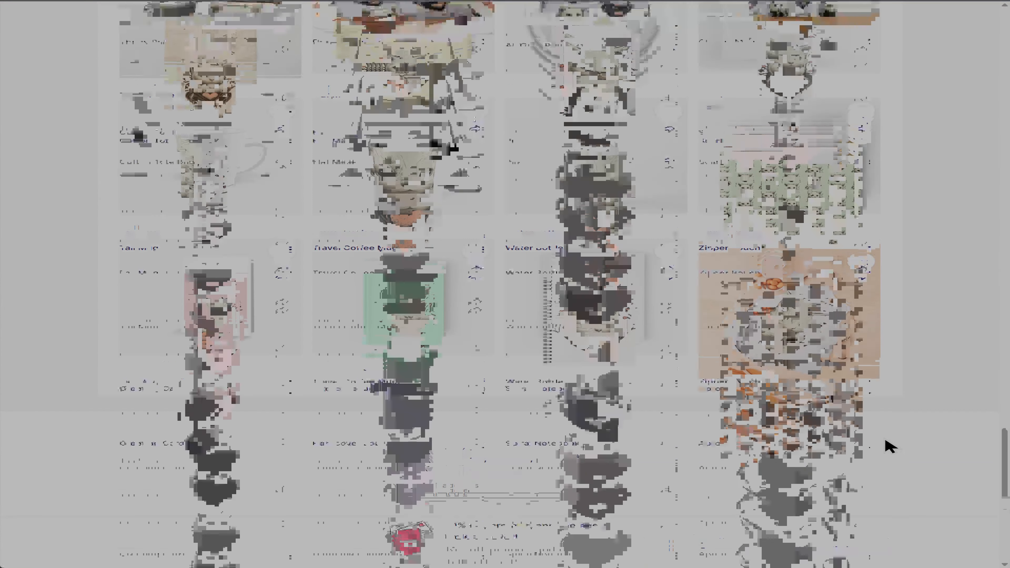
scroll(880, 465, down, 1)
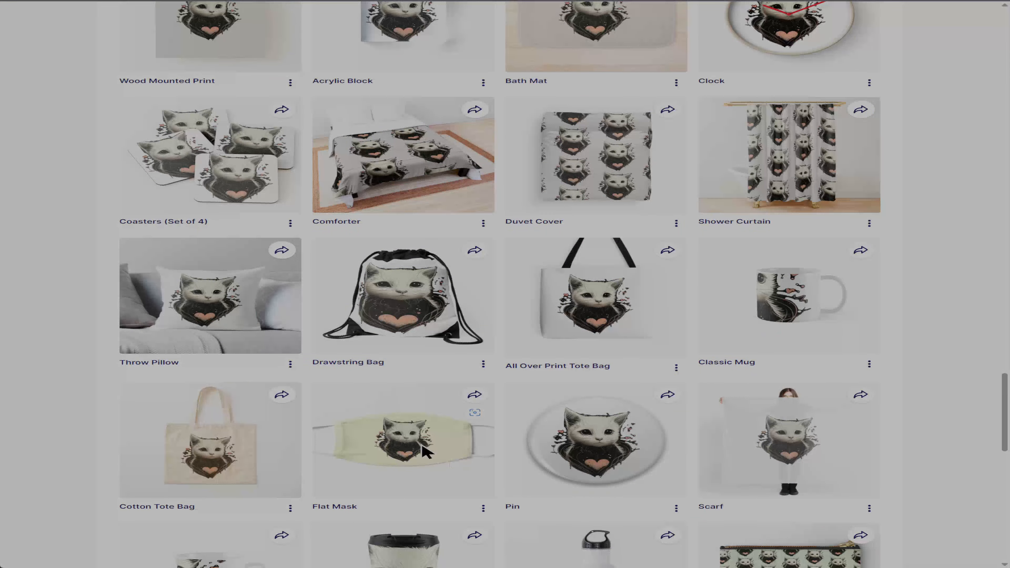
scroll(482, 442, up, 4)
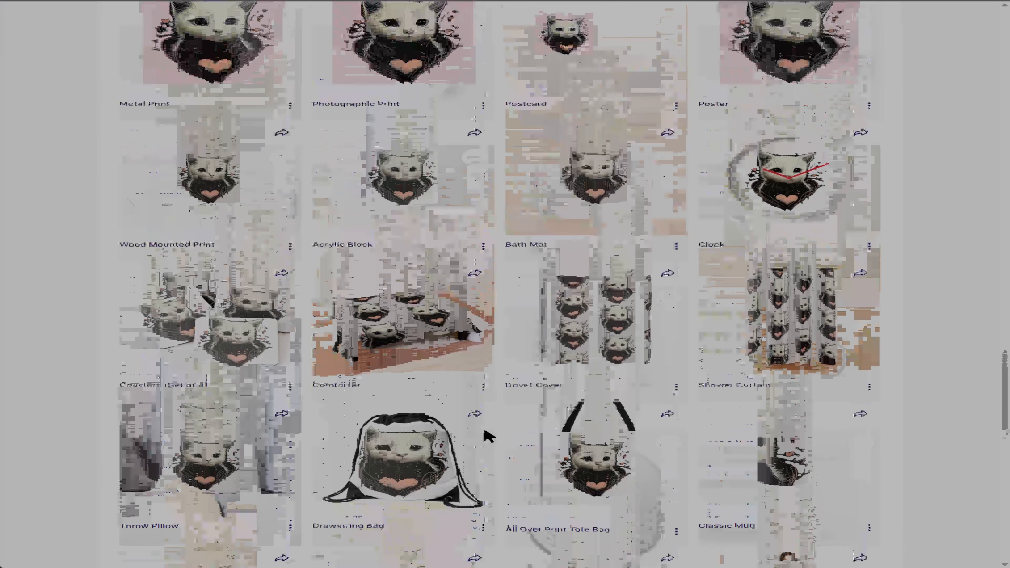
scroll(481, 423, up, 6)
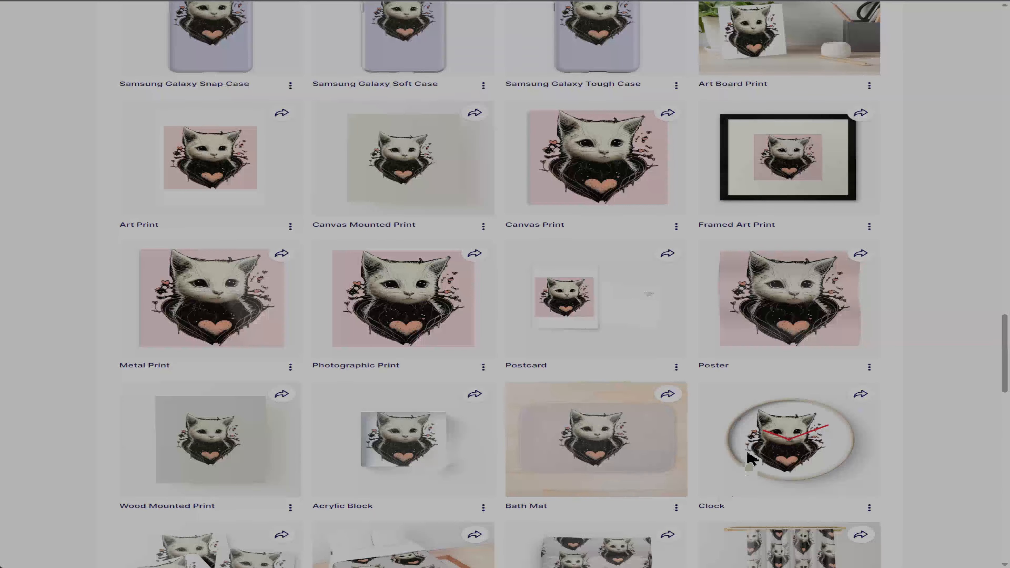
scroll(638, 399, up, 6)
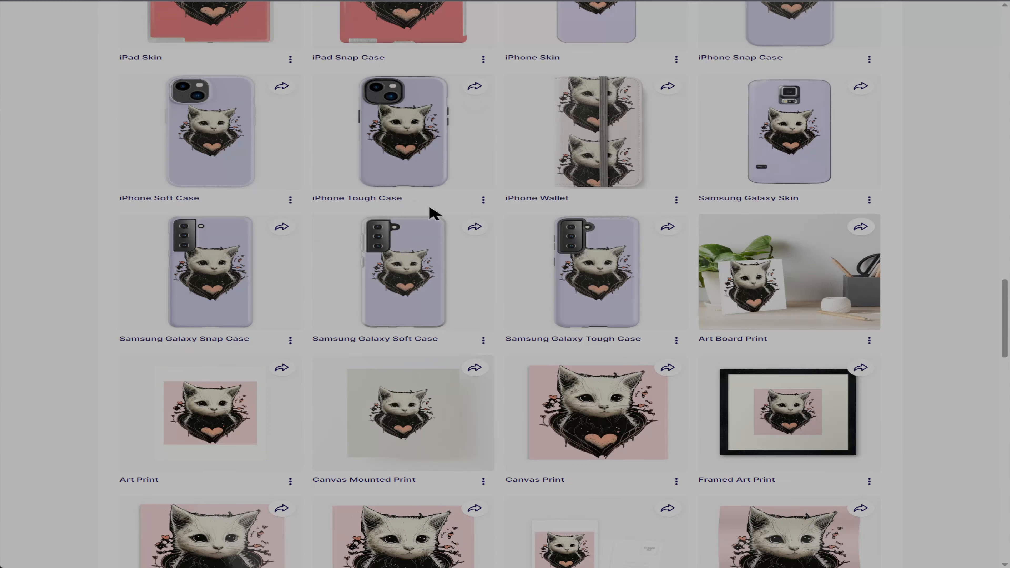
scroll(514, 300, up, 20)
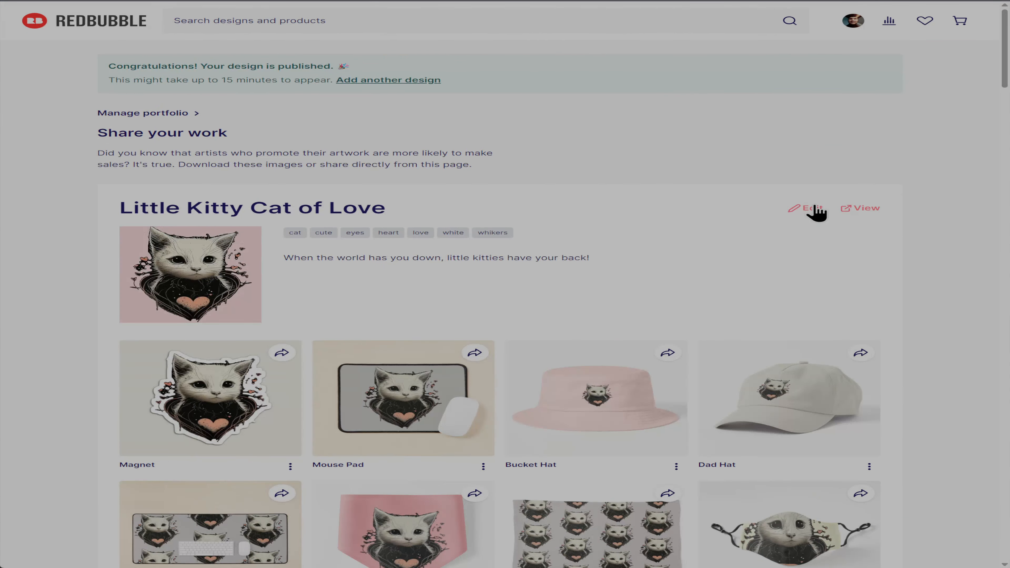
Open the published design for editing and correct the spelling of its last tag to "whiskers".
click(807, 208)
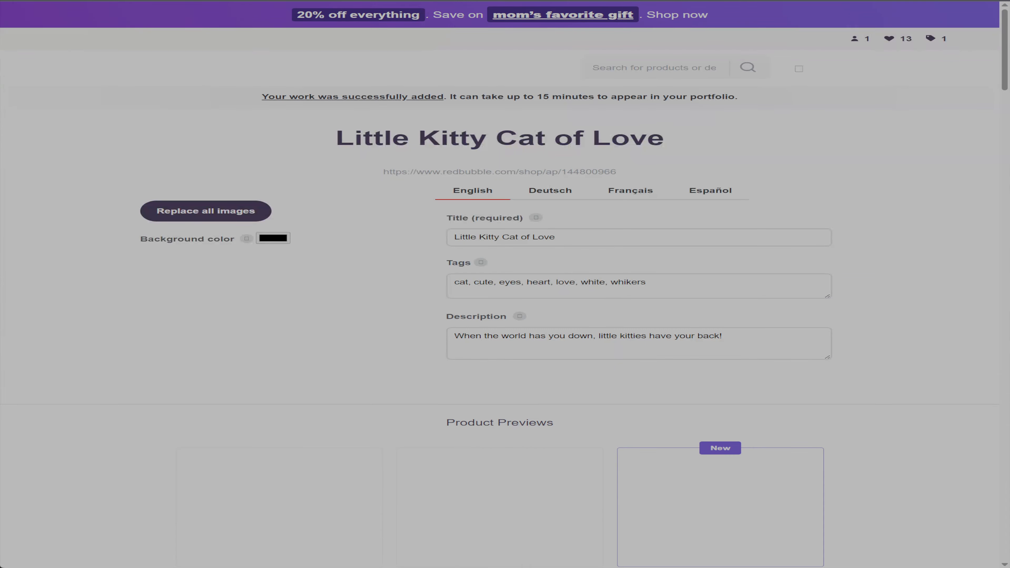
scroll(827, 259, down, 2)
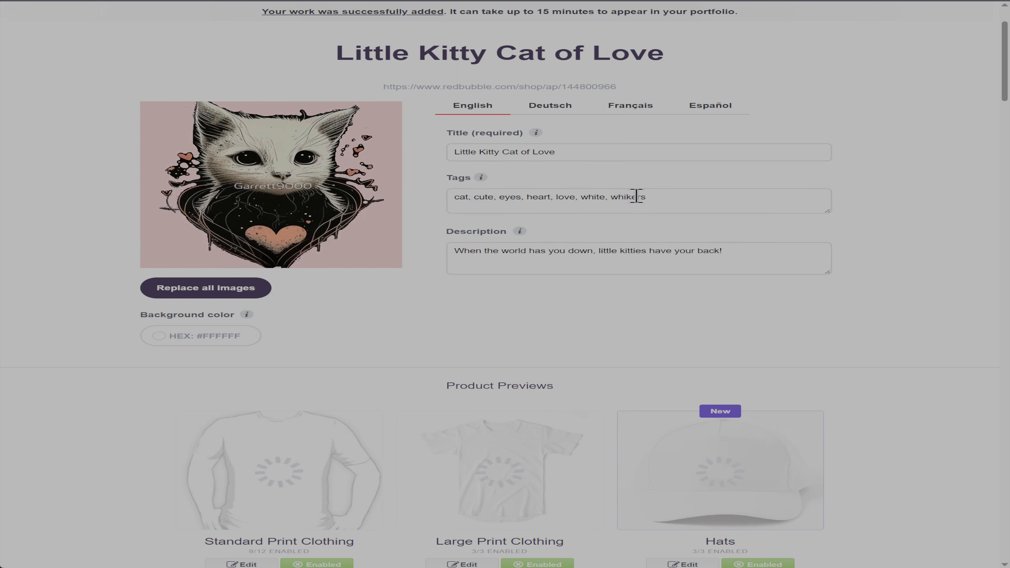
click(644, 197)
click(629, 197)
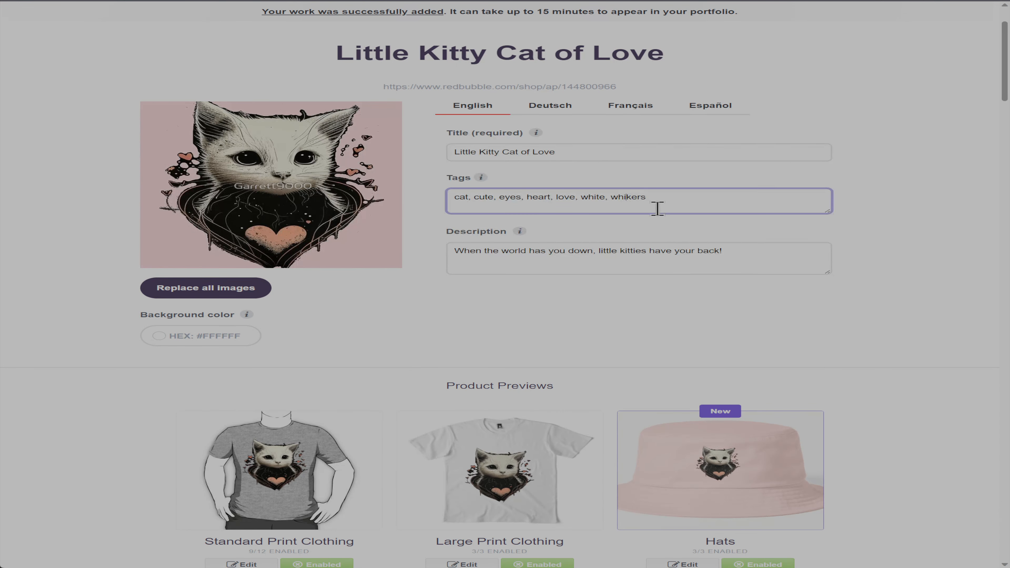
text(s)
click(899, 253)
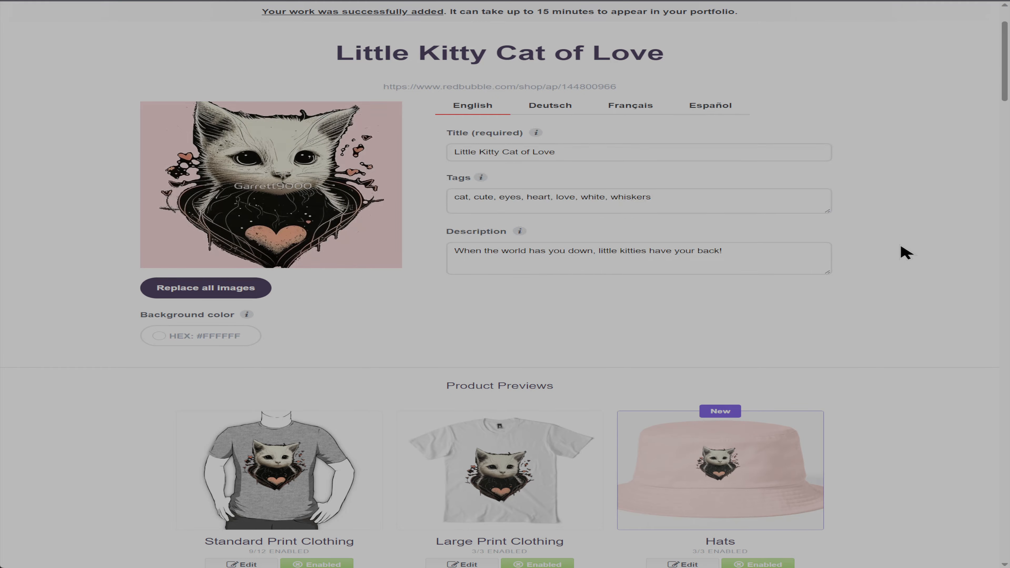
Move the kitten image slightly lower on the Phone Cases & Skins design and apply the changes.
scroll(890, 253, down, 10)
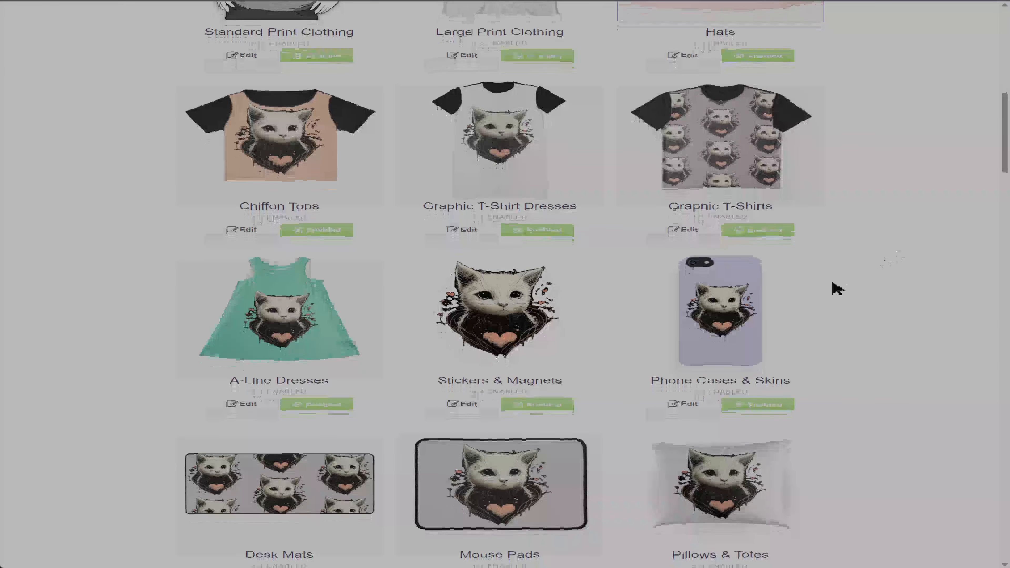
click(707, 327)
scroll(707, 327, down, 5)
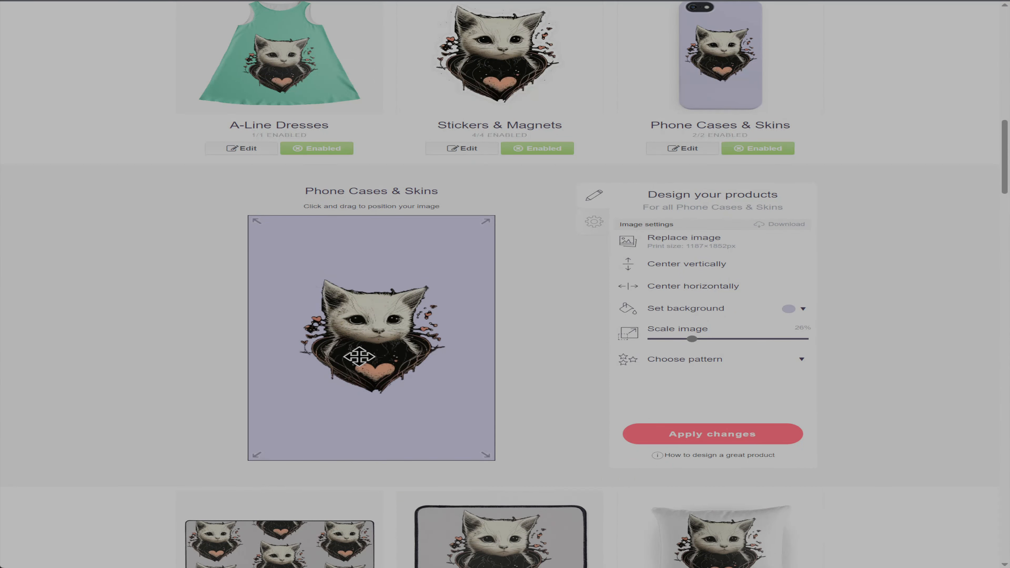
drag(359, 356, 363, 376)
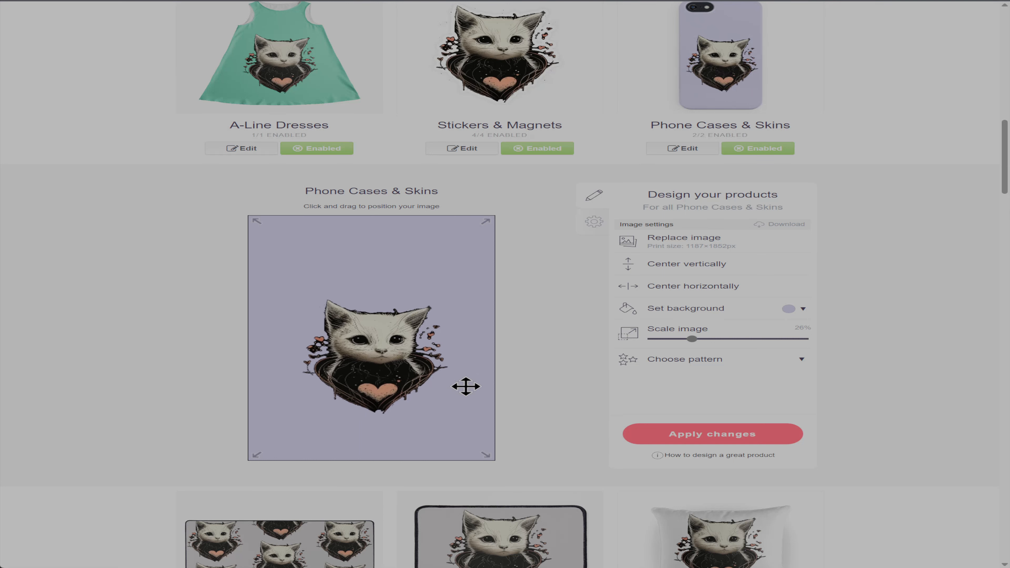
click(716, 434)
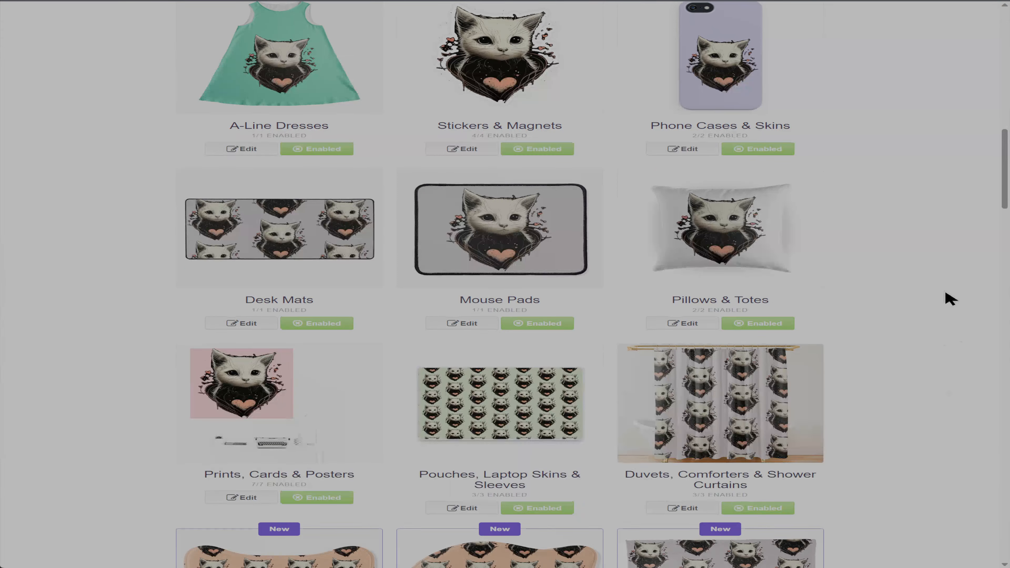
Confirm the right to sell products containing this artwork and save the edited work.
scroll(948, 297, up, 15)
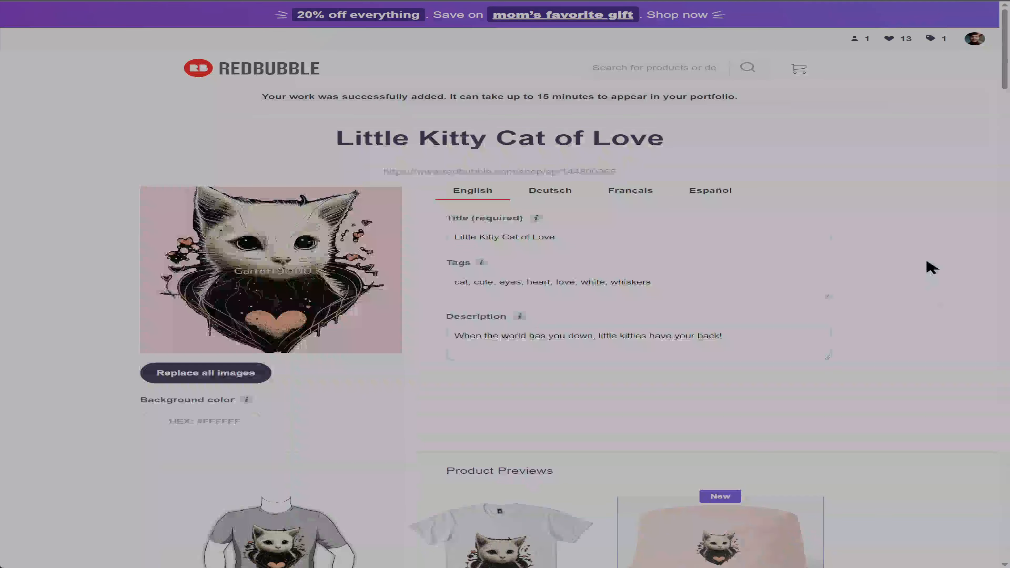
mouse_move(973, 38)
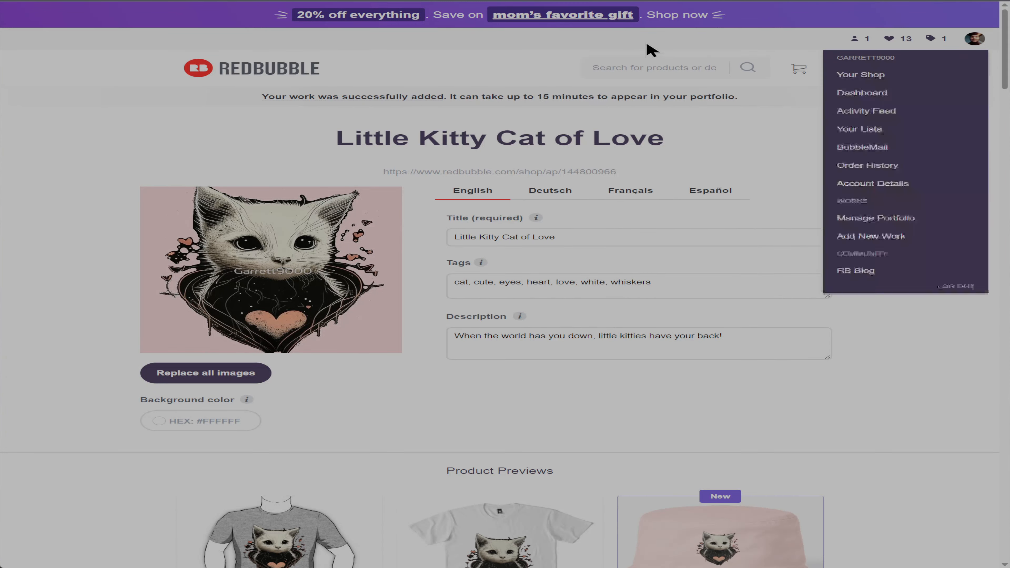
drag(1008, 66, 1007, 541)
click(177, 272)
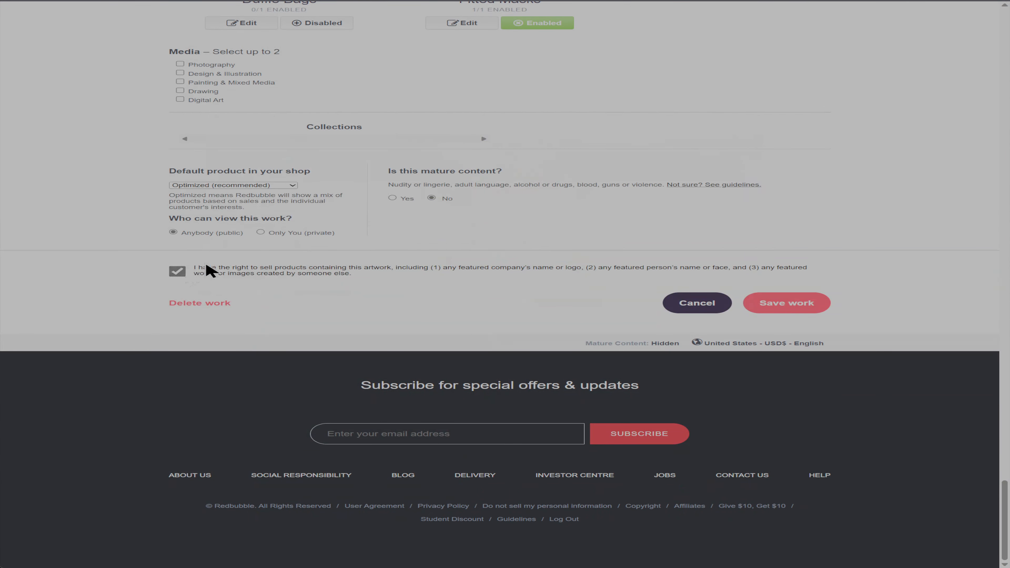
click(785, 303)
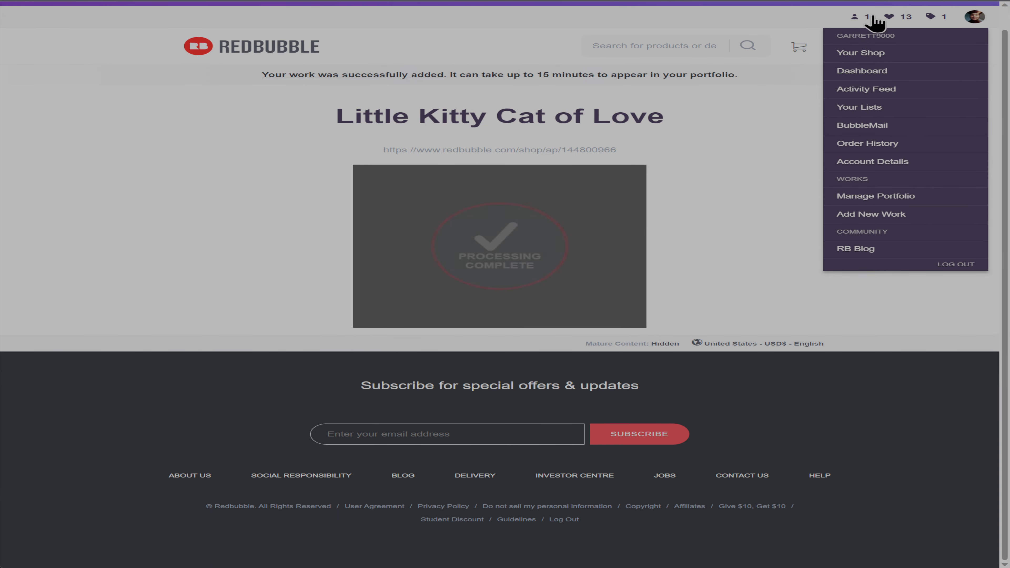
Open the artist's own shop page and look through the products listed there.
click(985, 18)
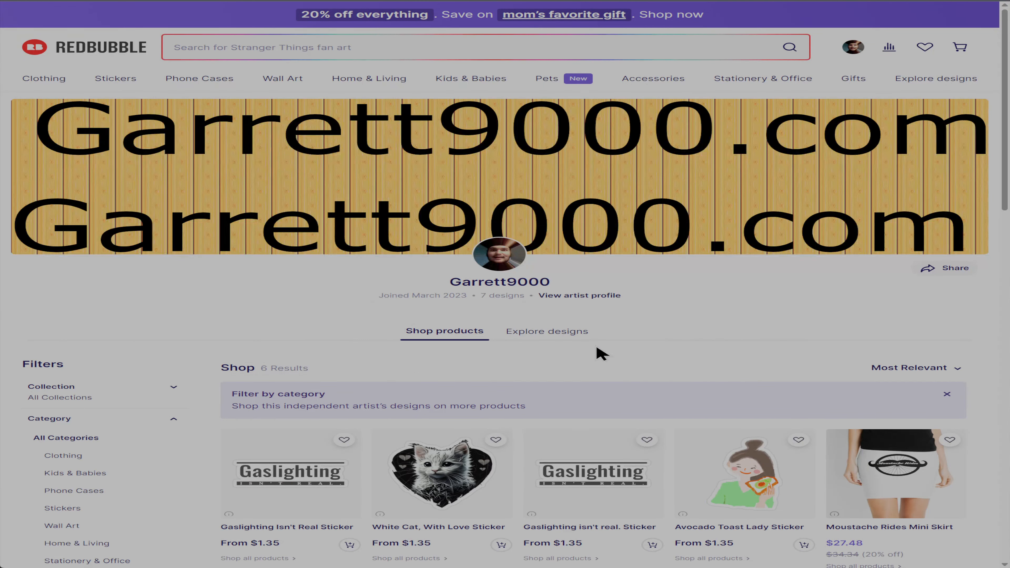
scroll(600, 352, down, 10)
scroll(587, 319, up, 5)
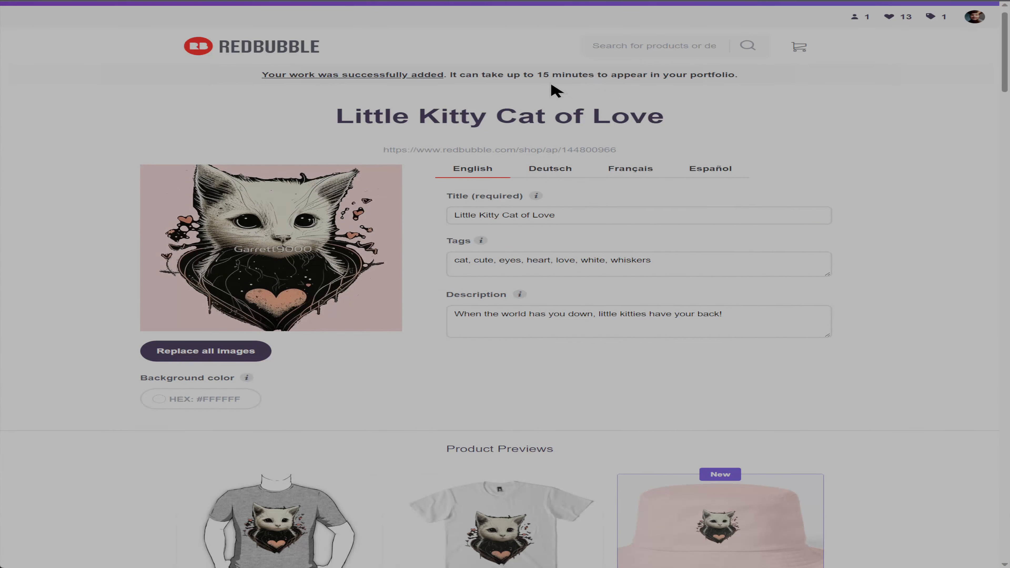
Review the design's product previews on its edit page, from clothing down to the advanced products.
scroll(755, 219, down, 15)
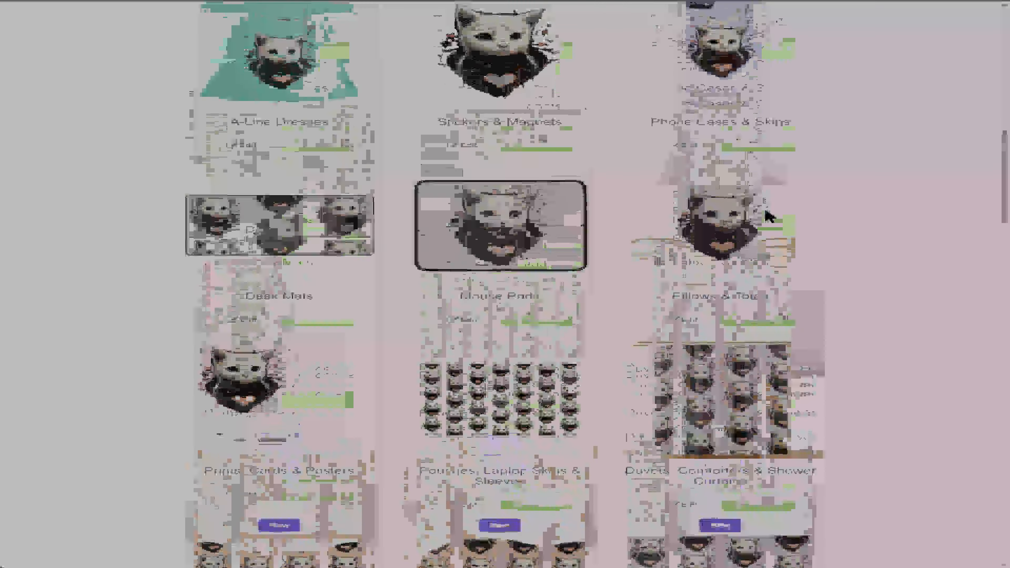
scroll(764, 211, up, 2)
scroll(768, 203, down, 10)
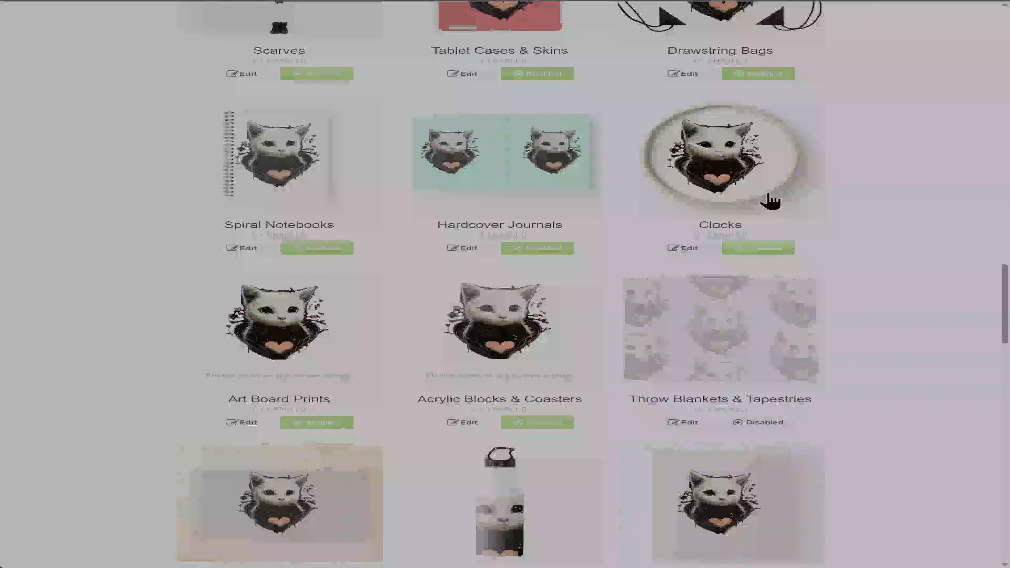
scroll(767, 199, down, 20)
scroll(815, 197, up, 20)
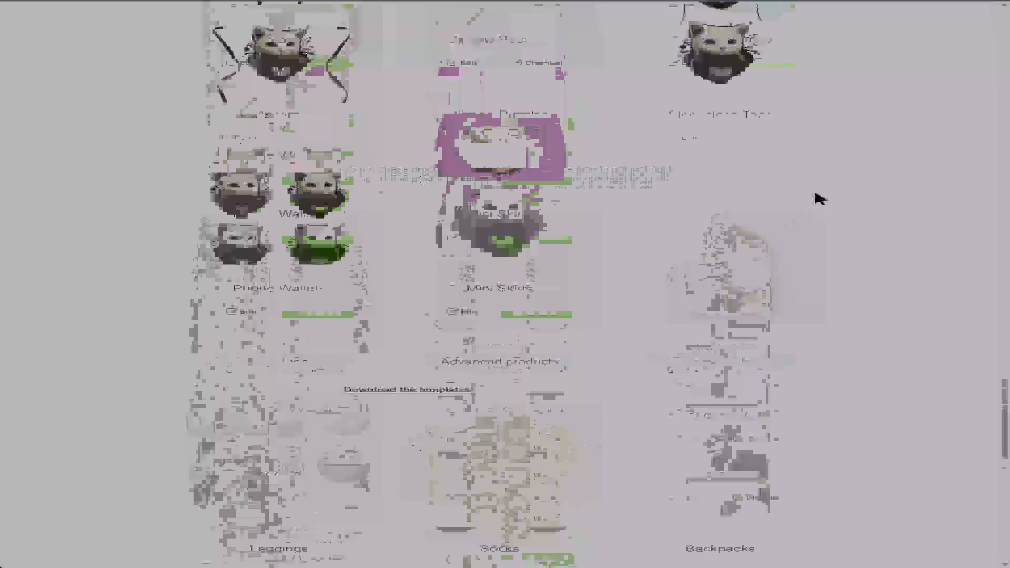